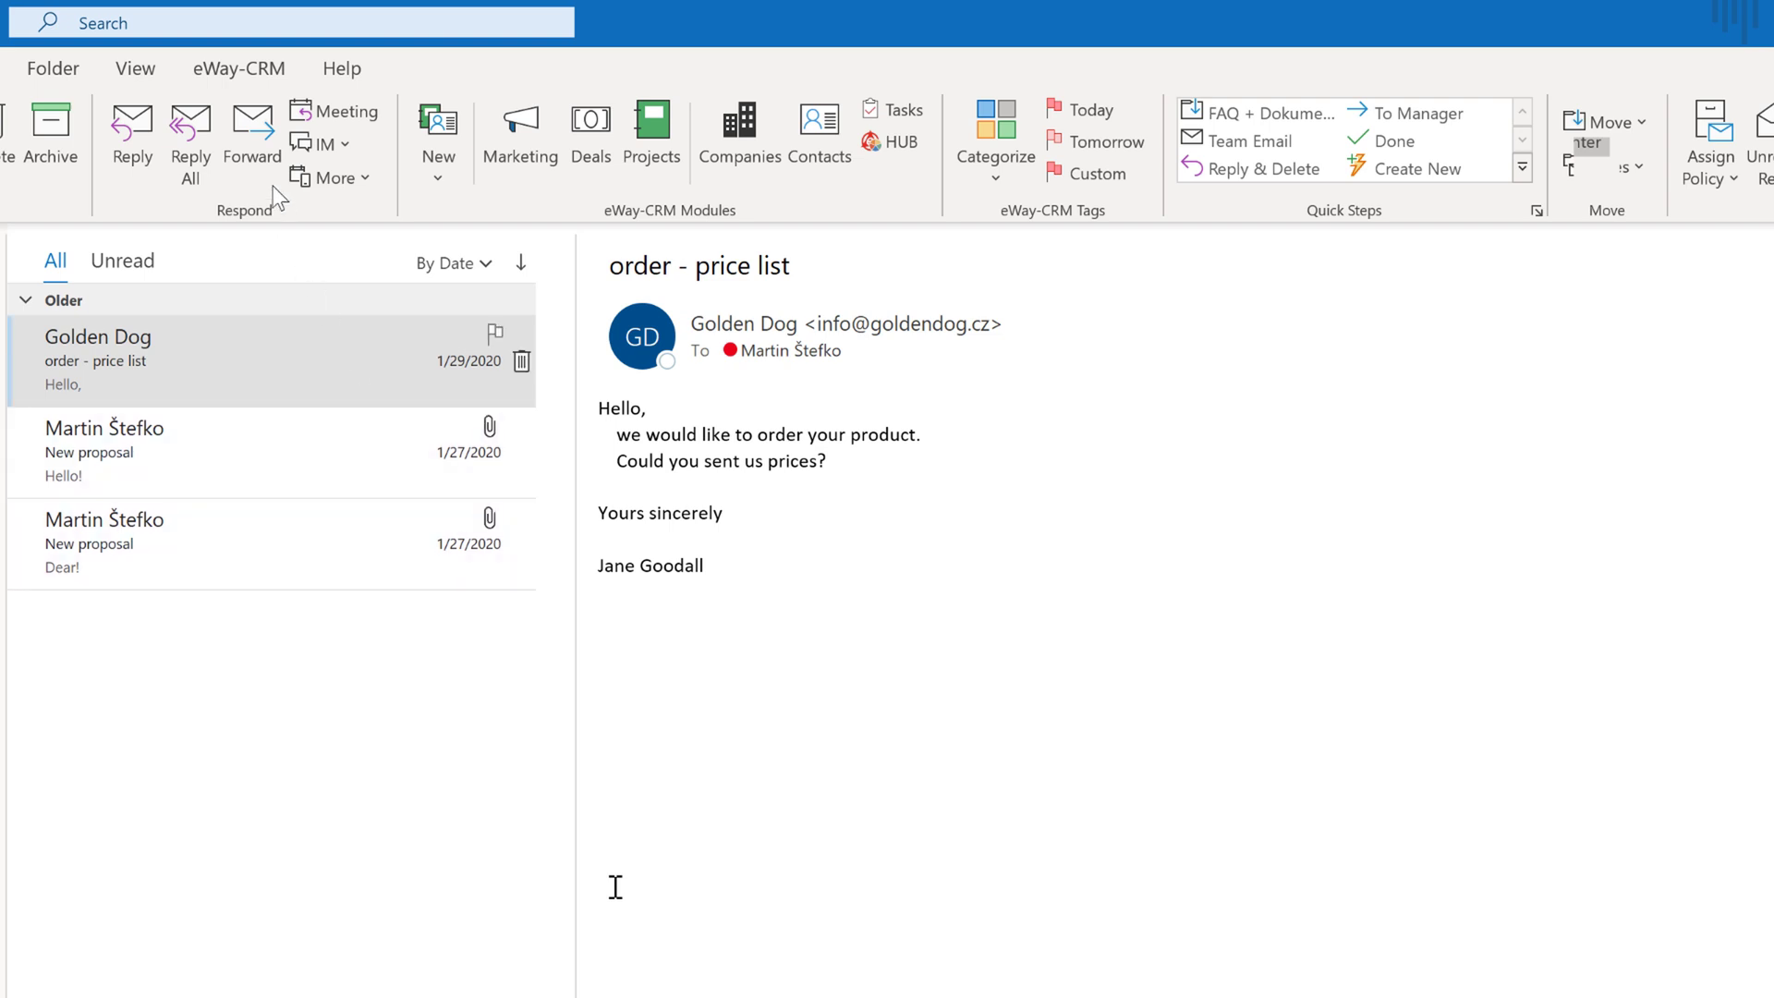
Show the eWay-CRM ribbon with its CRM modules while Golden Dog's price-list email stays open
left_click(262, 72)
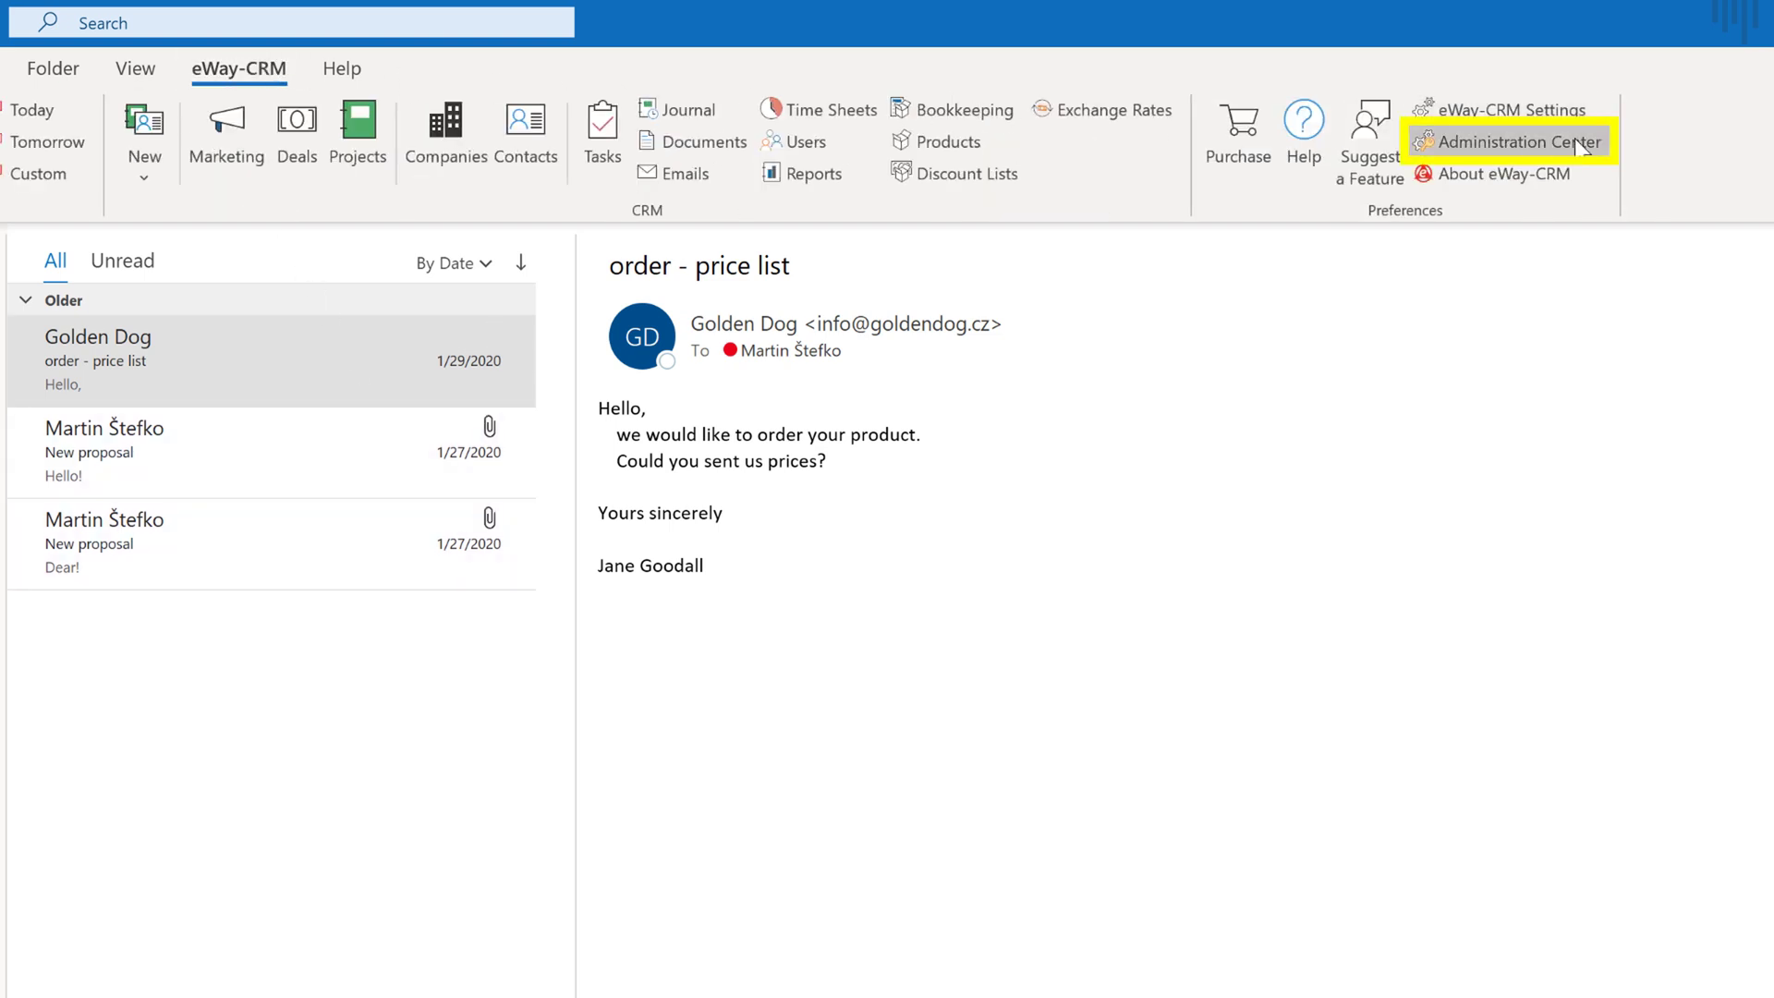
left_click(1575, 140)
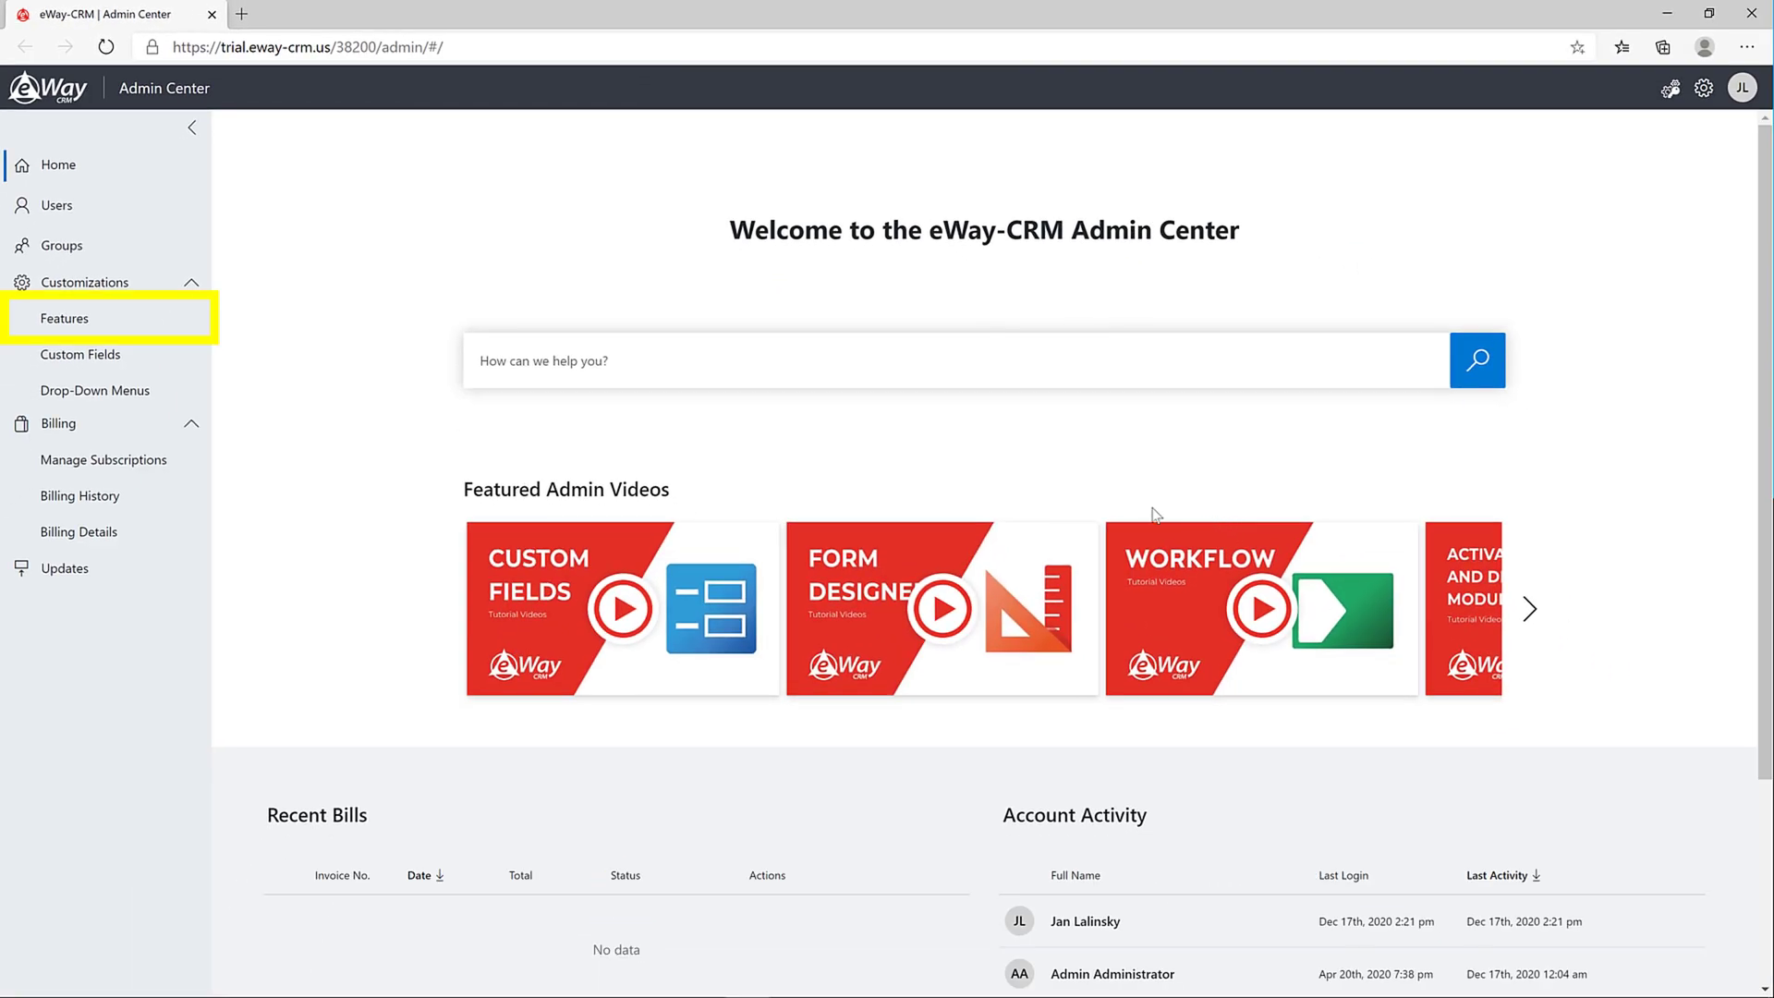
left_click(78, 316)
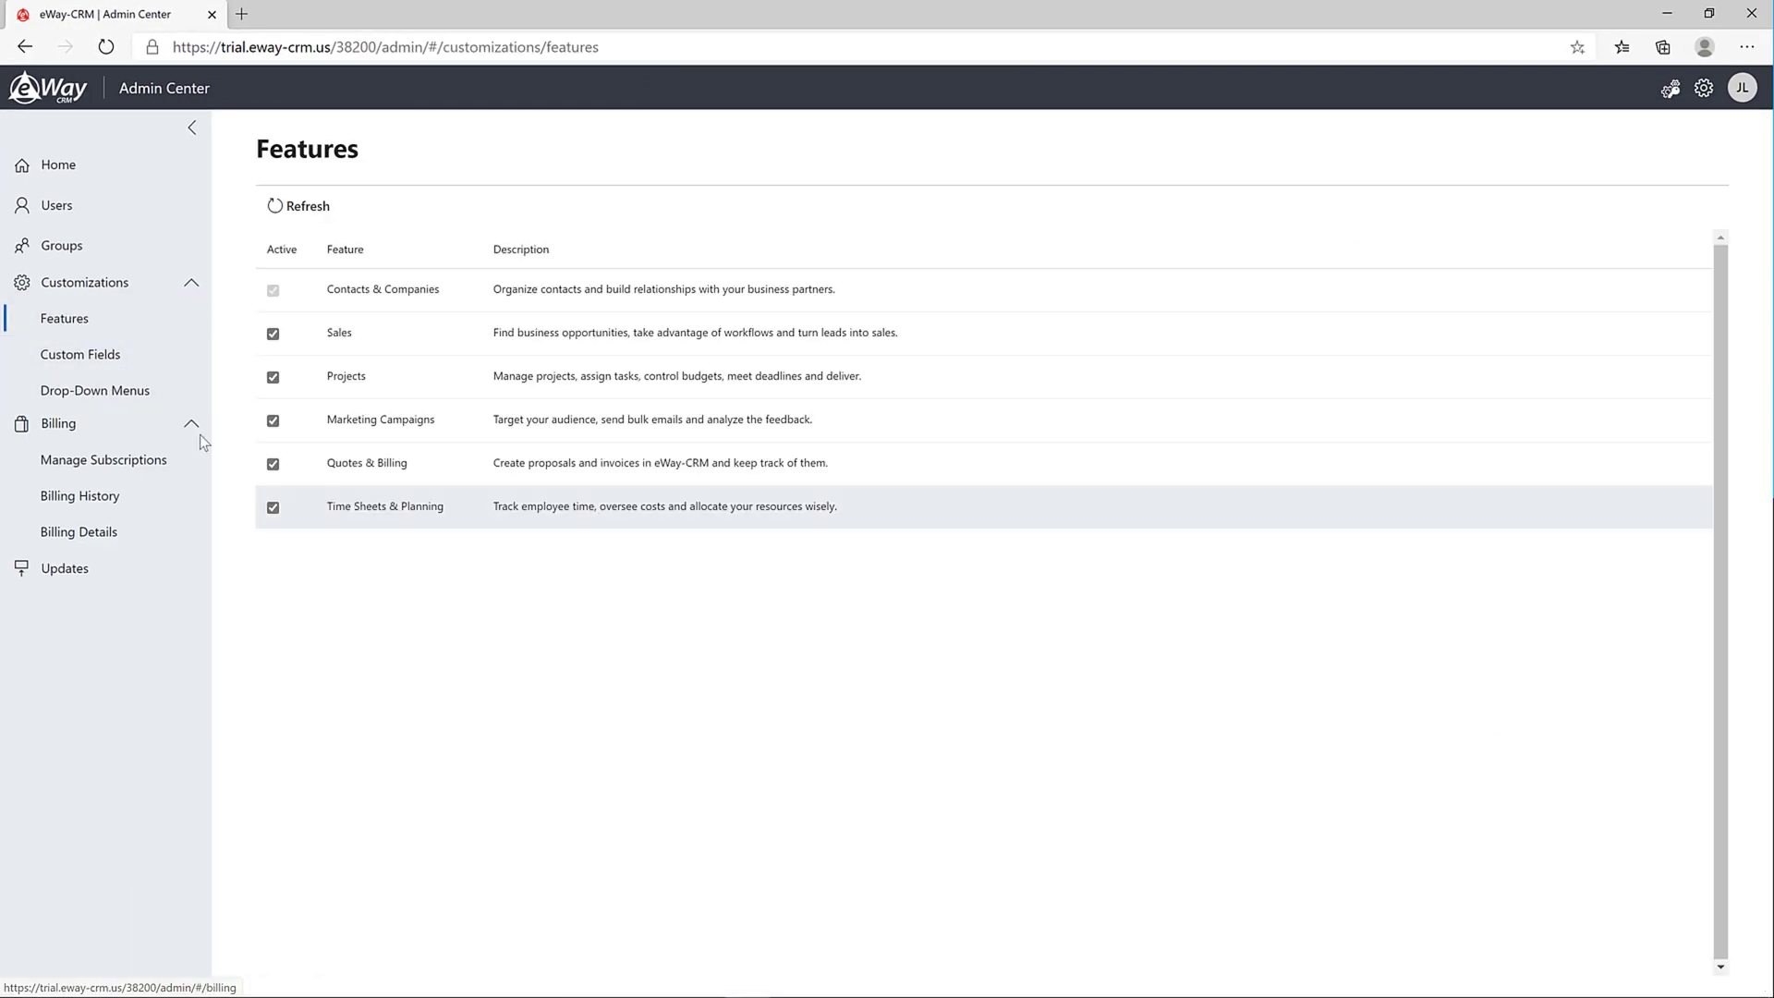
left_click(273, 507)
left_click(274, 464)
left_click(273, 378)
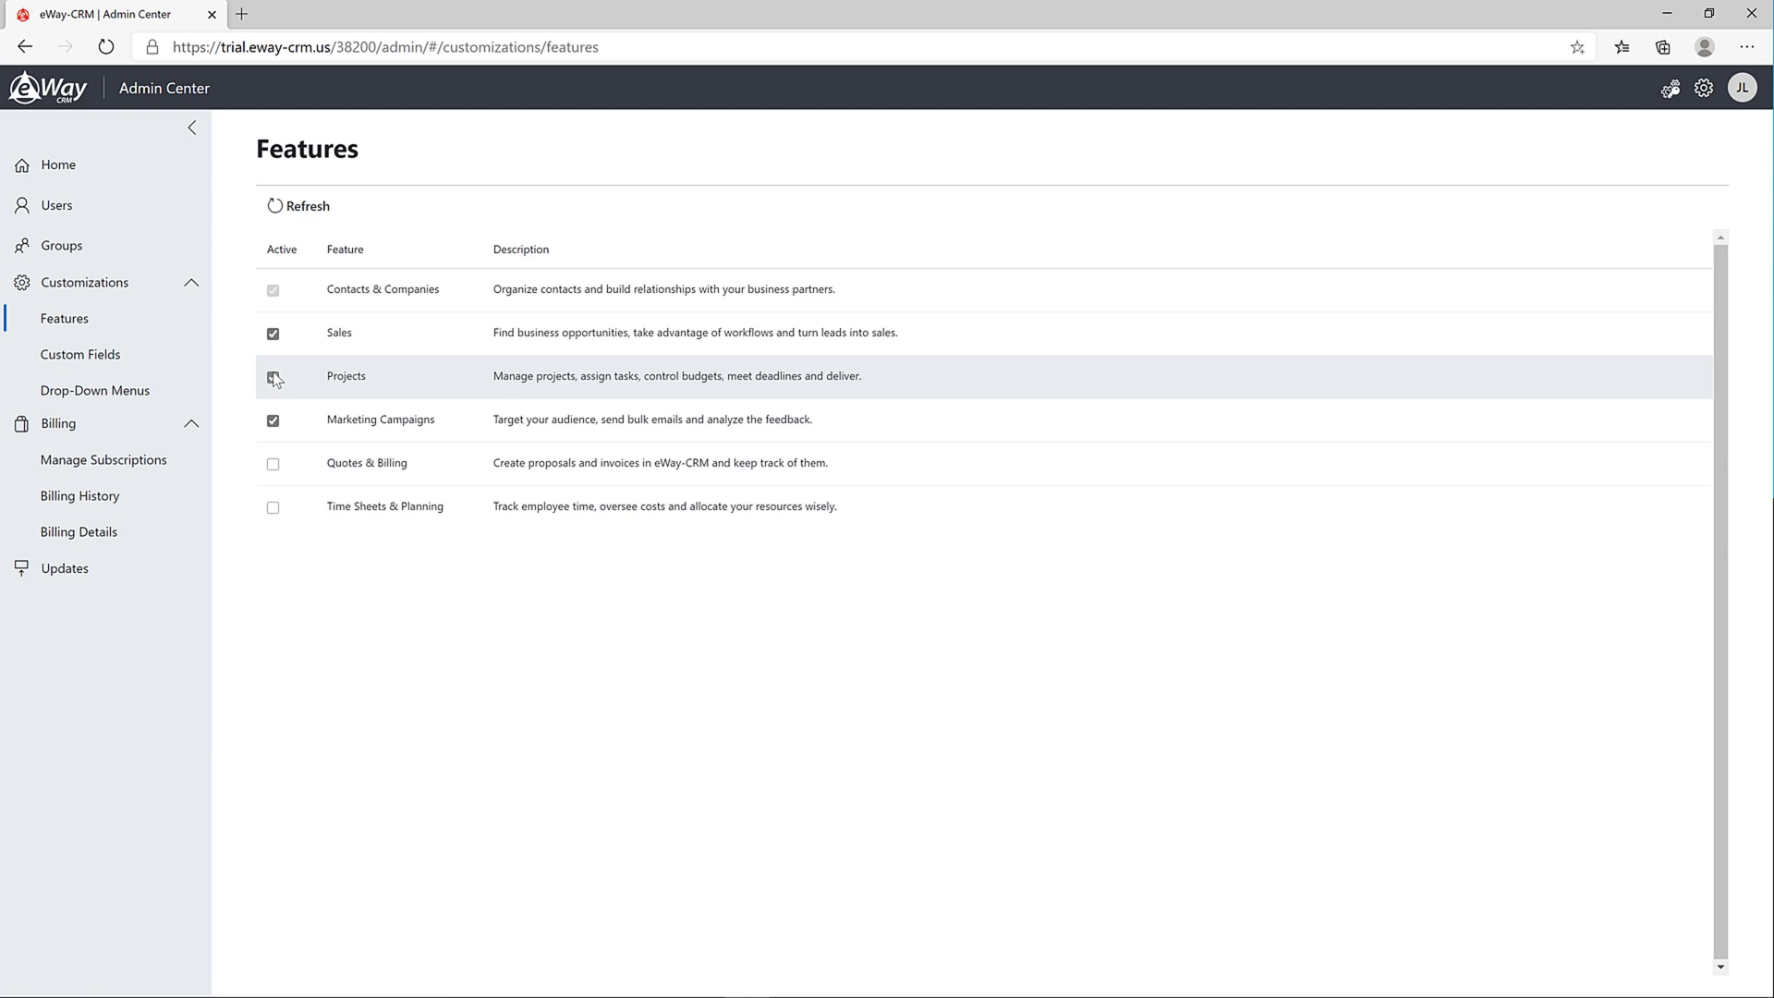
left_click(273, 334)
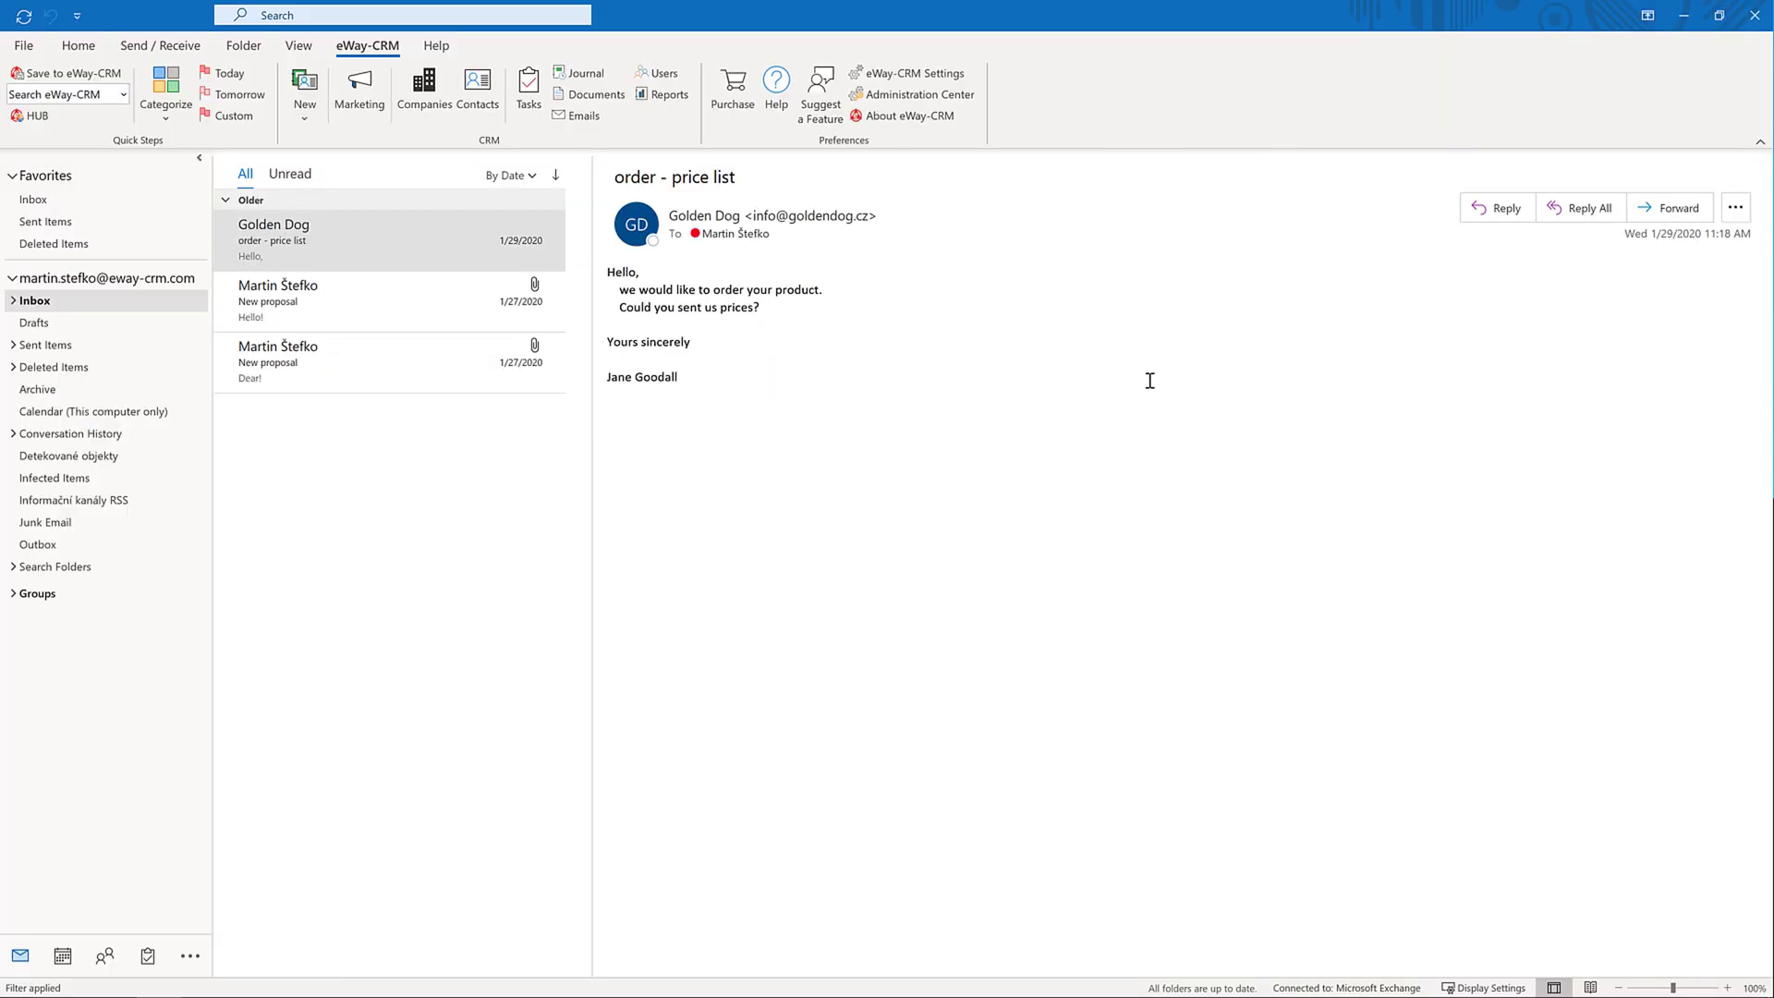
left_click(76, 53)
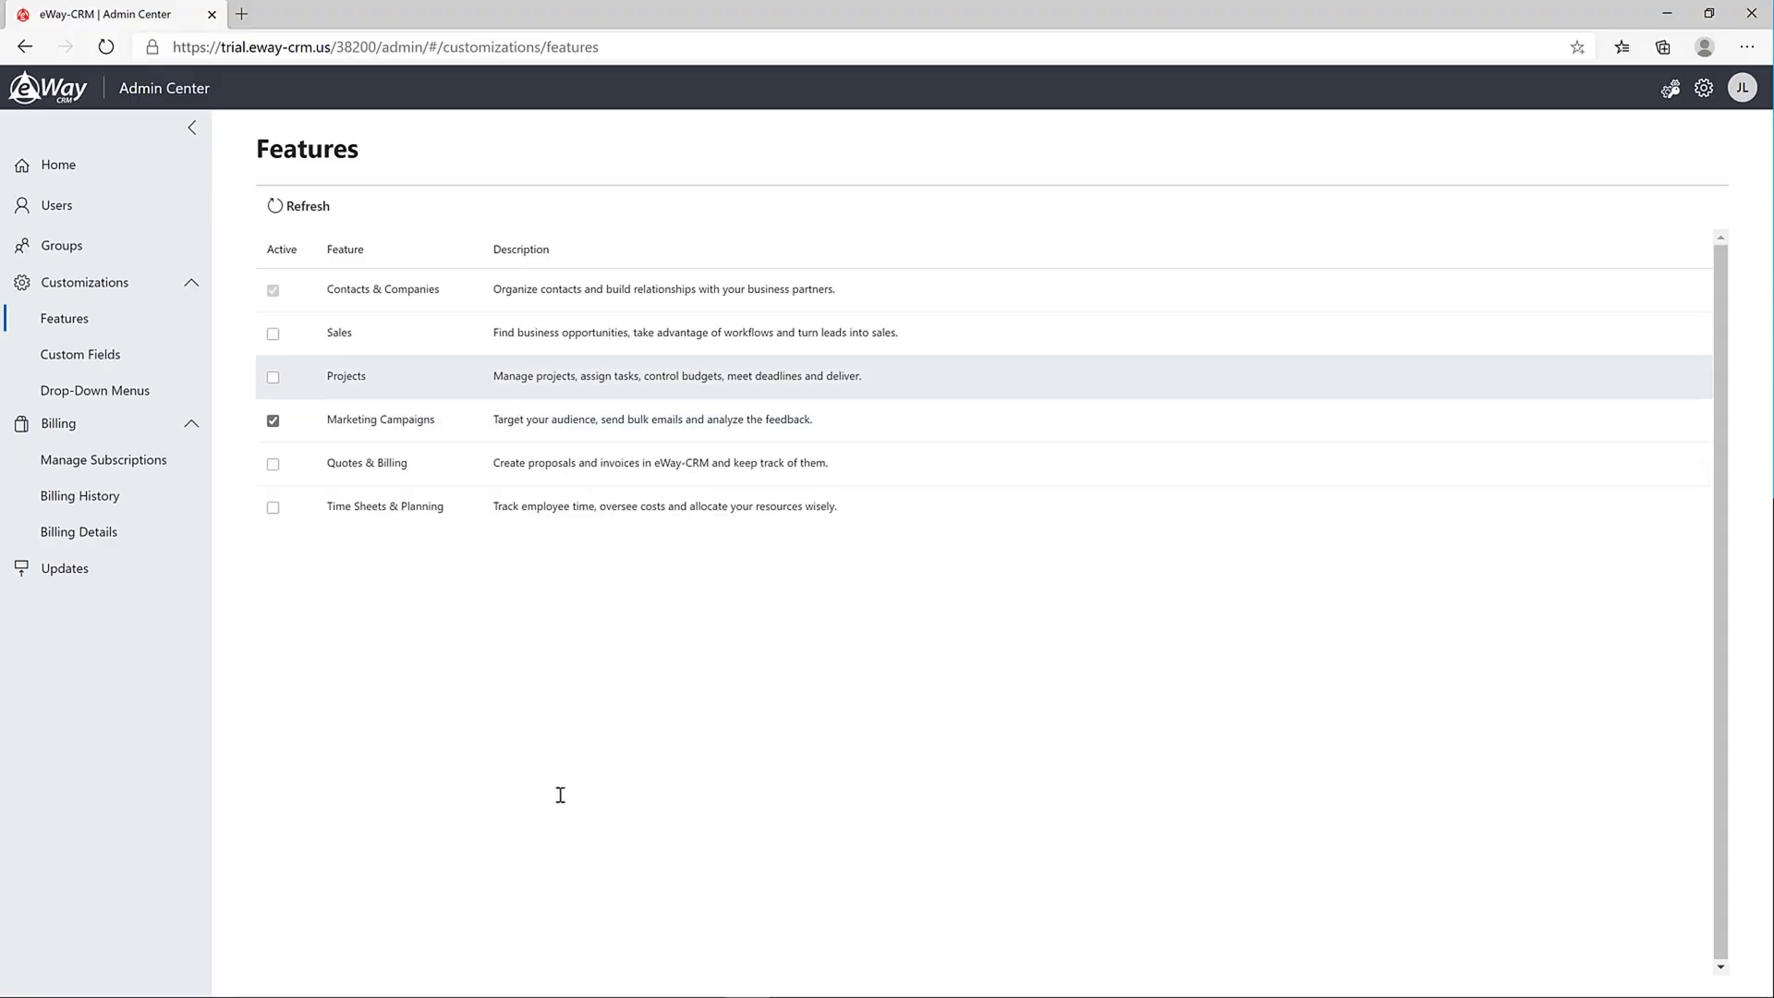
left_click(274, 334)
left_click(273, 376)
left_click(273, 460)
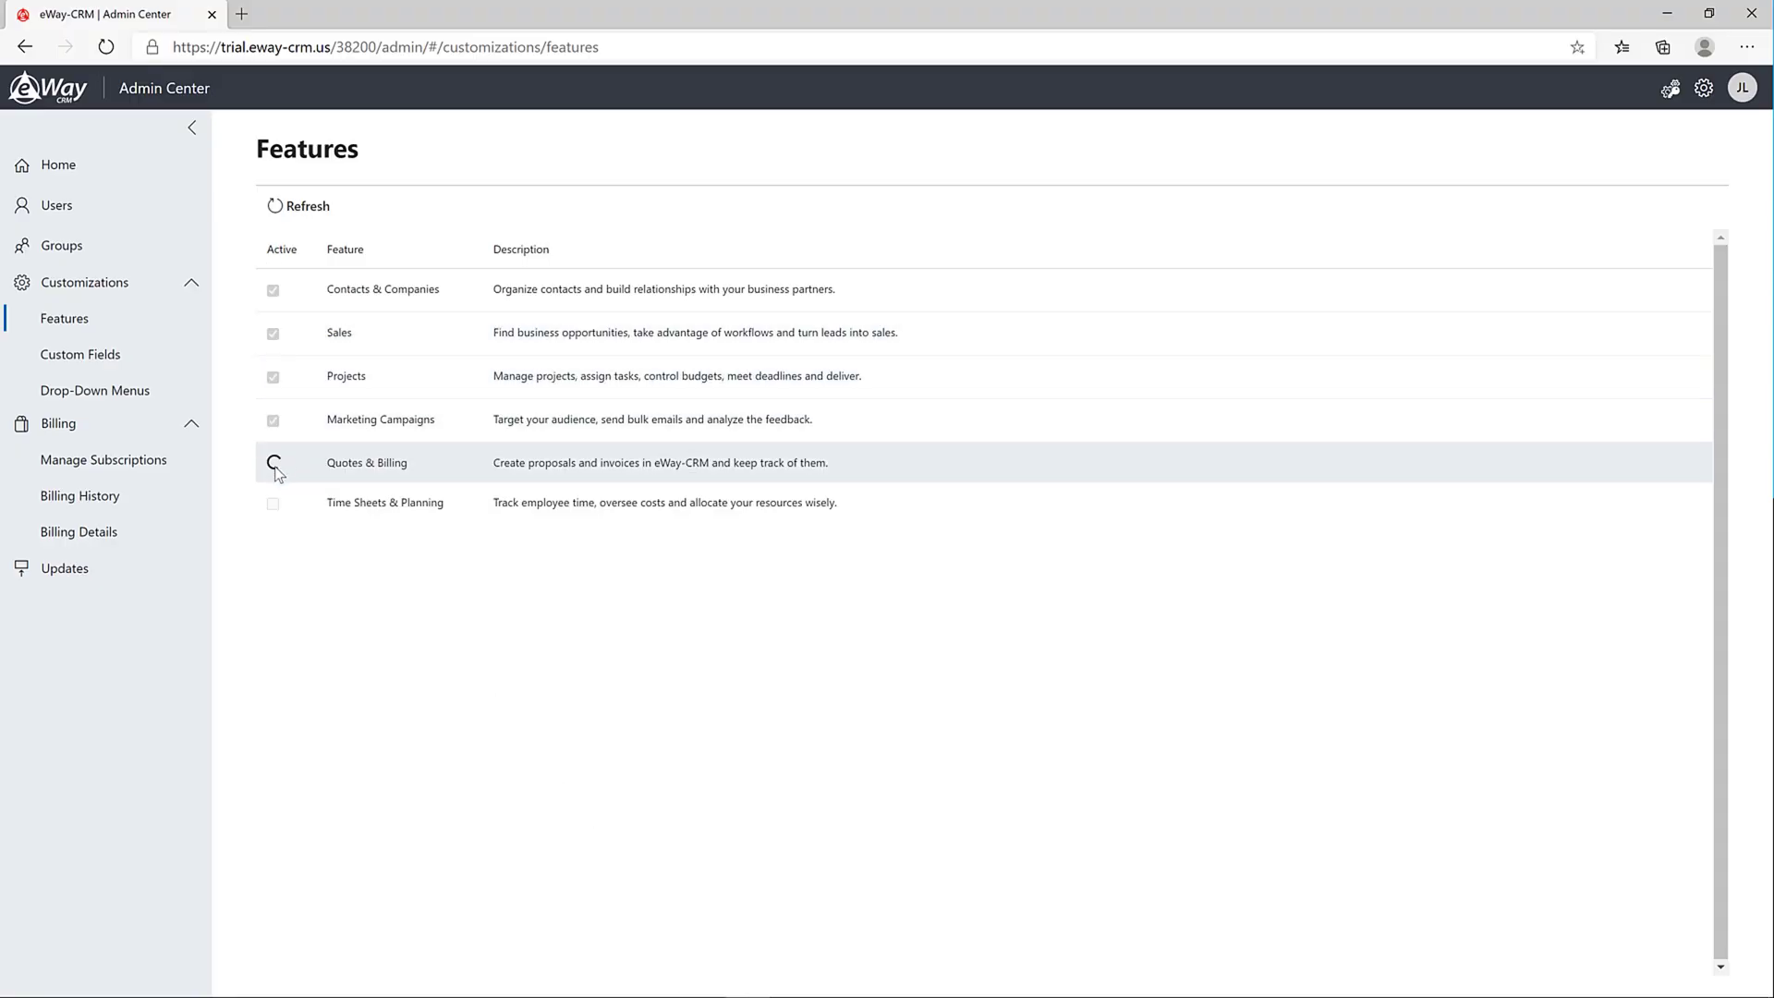
left_click(272, 505)
left_click(1666, 15)
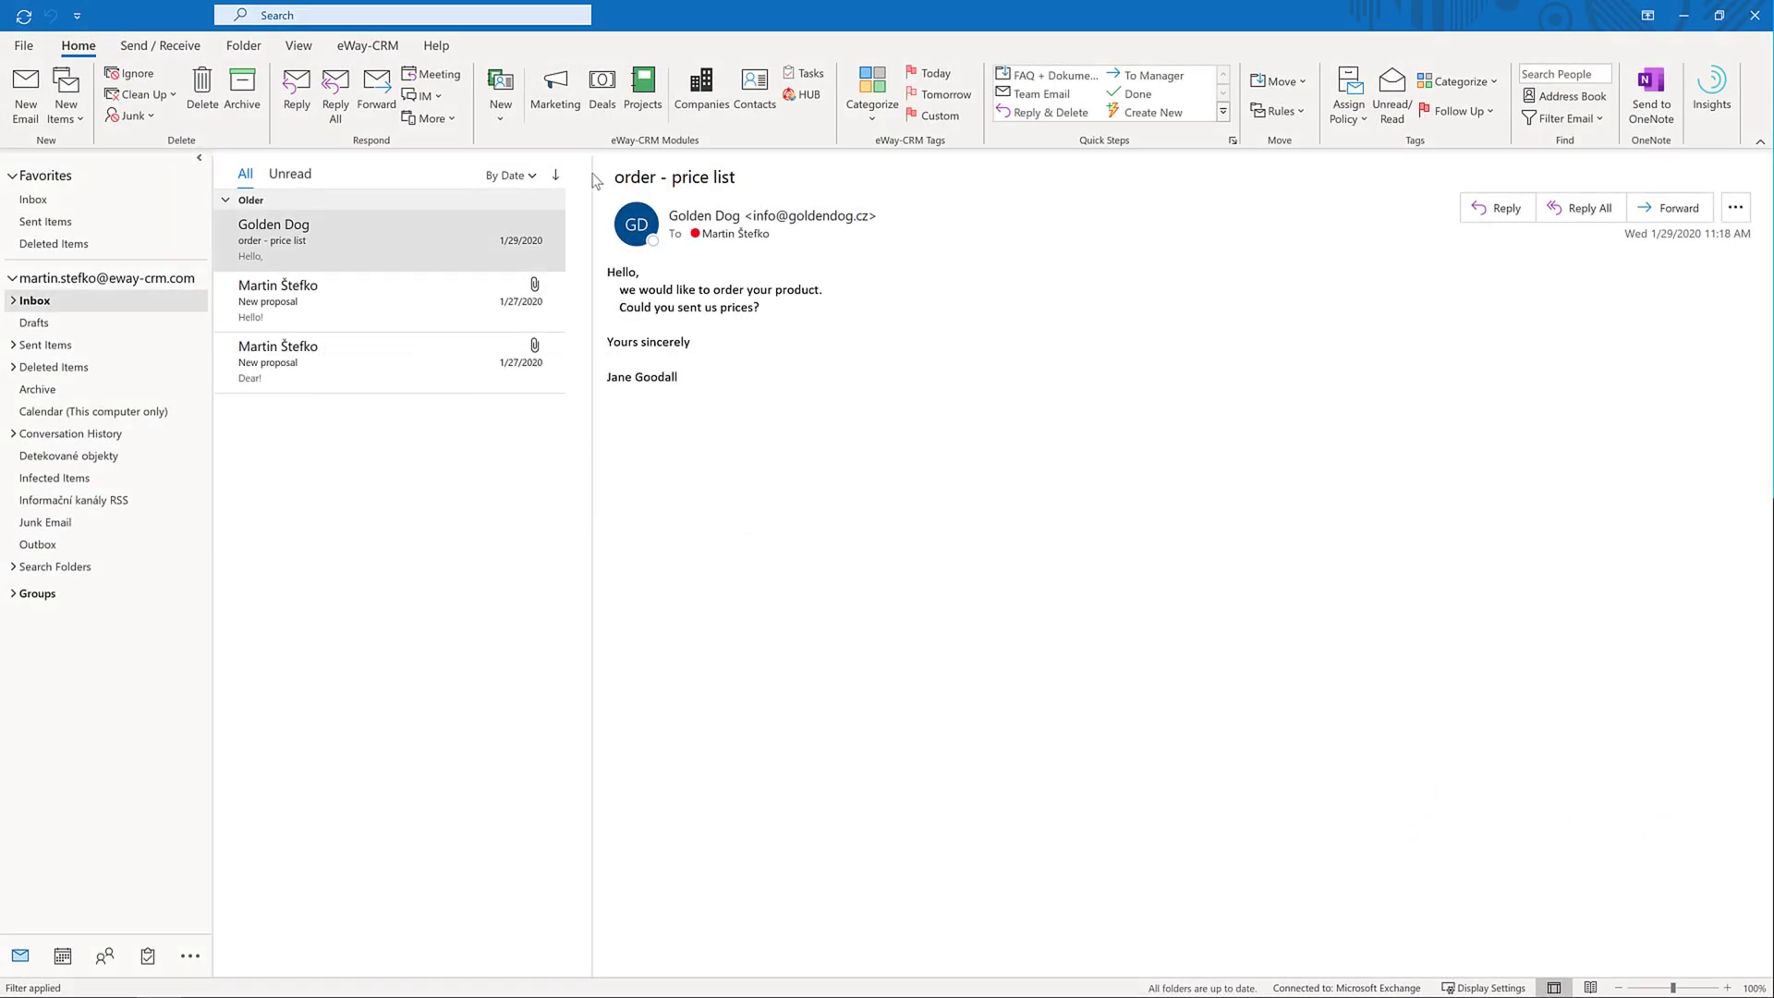
List the marketing campaigns: Autumn Campaign, Christmas Gifts and First Campaign, each with 0.00 USD revenue
left_click(571, 98)
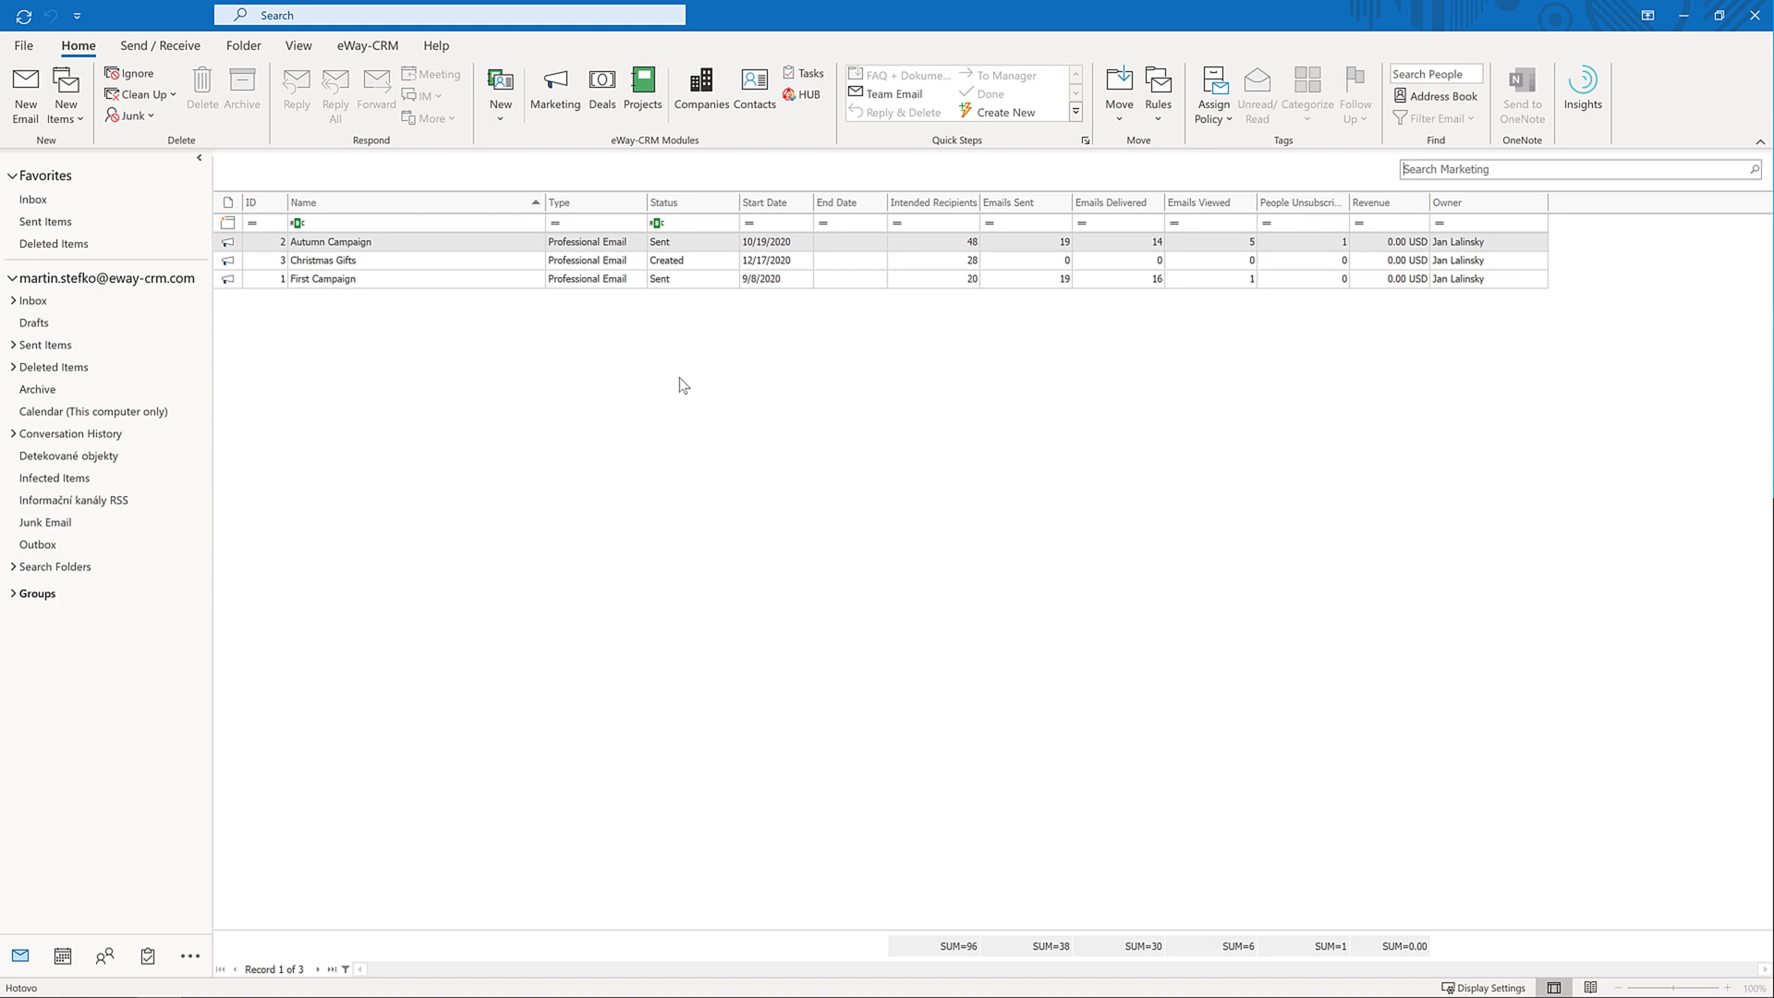
right_click(465, 247)
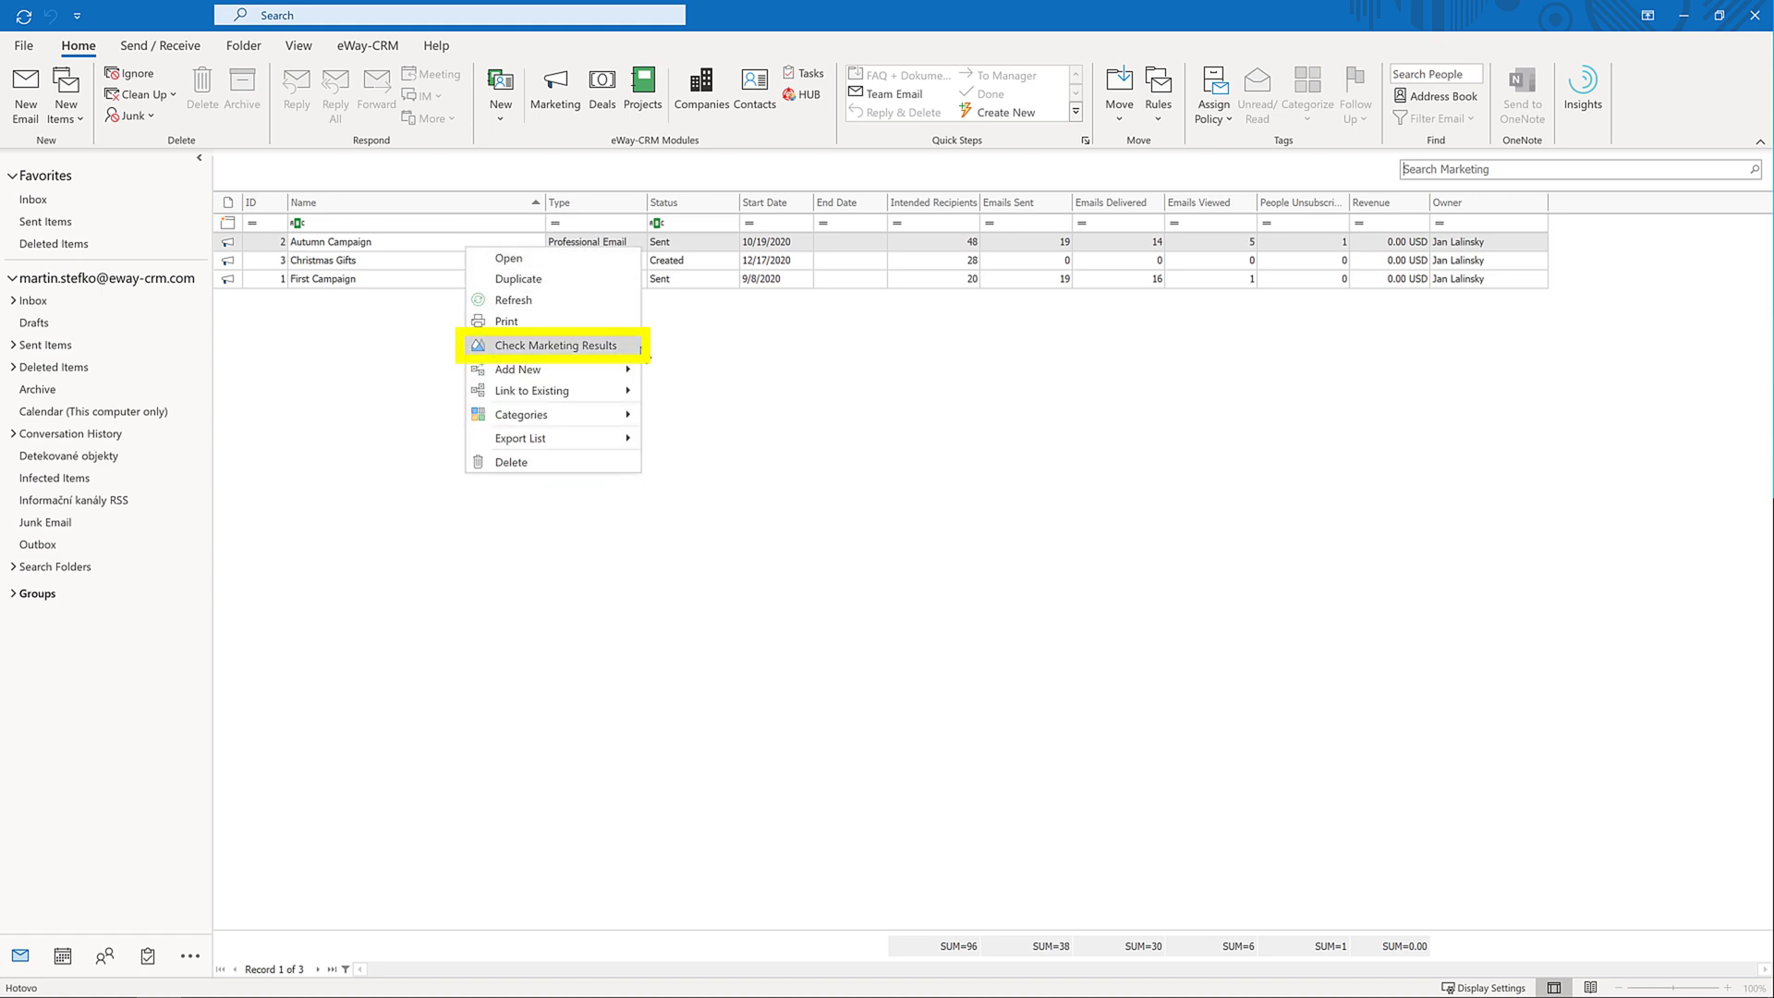
left_click(637, 347)
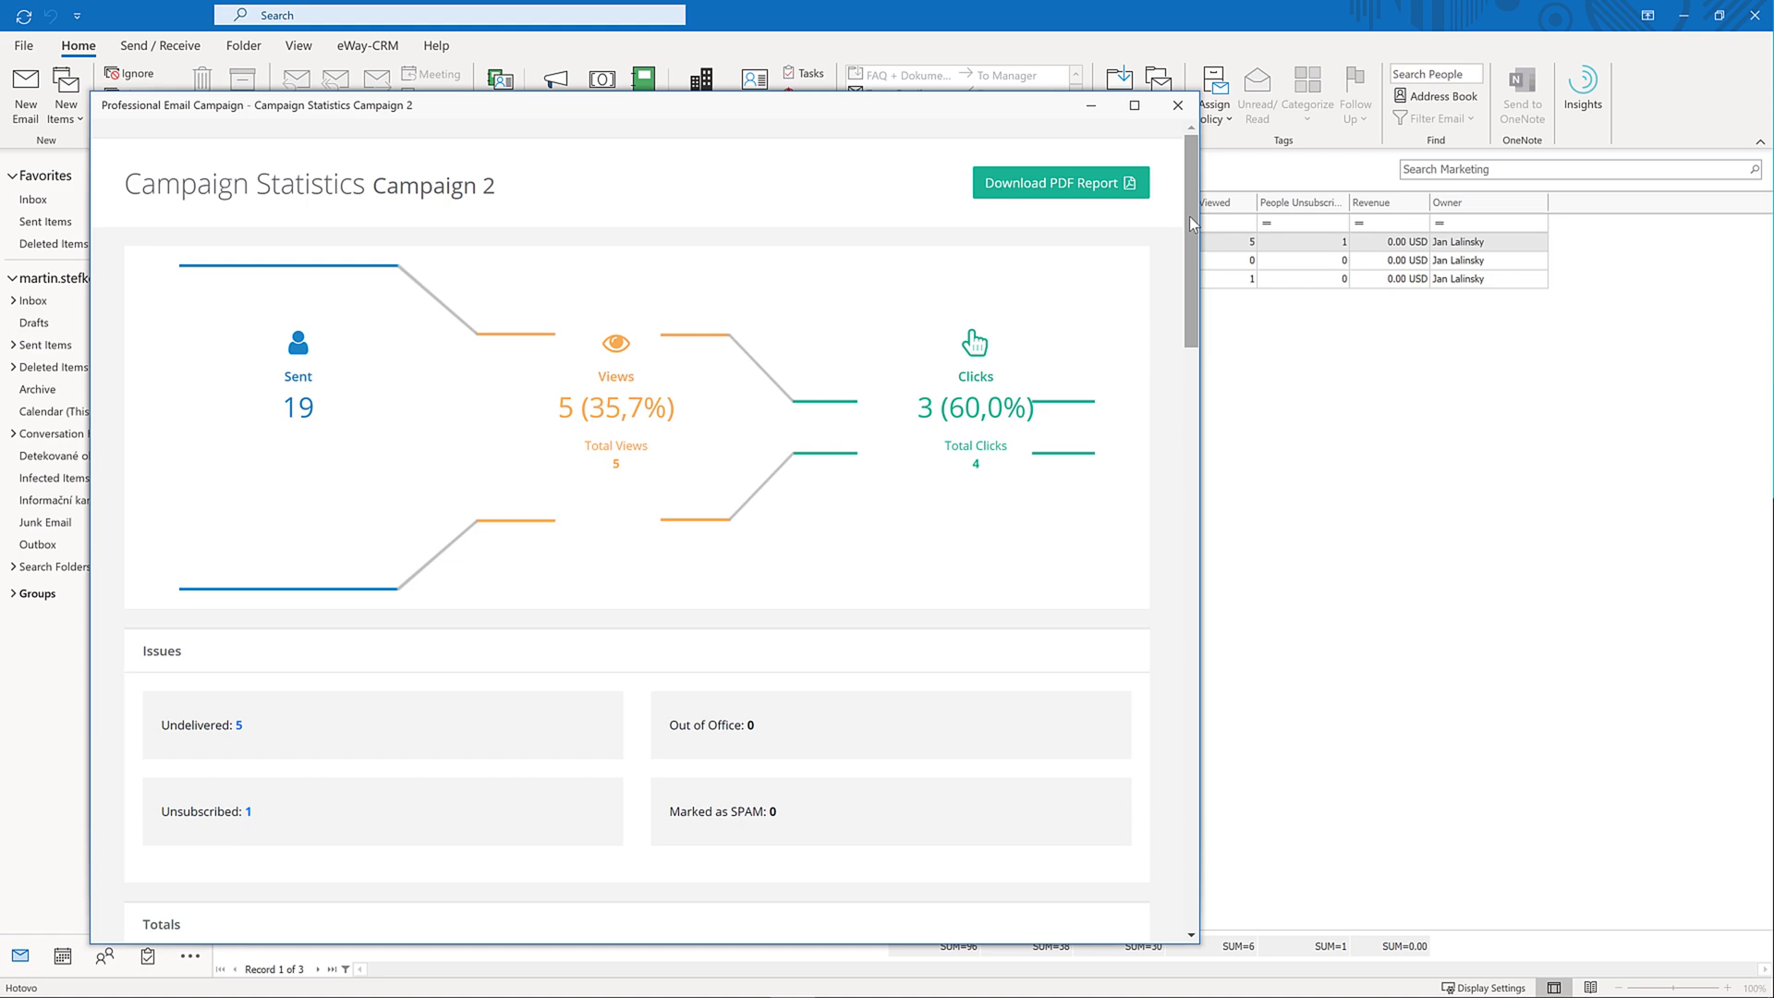
left_click_drag(1192, 223, 1196, 418)
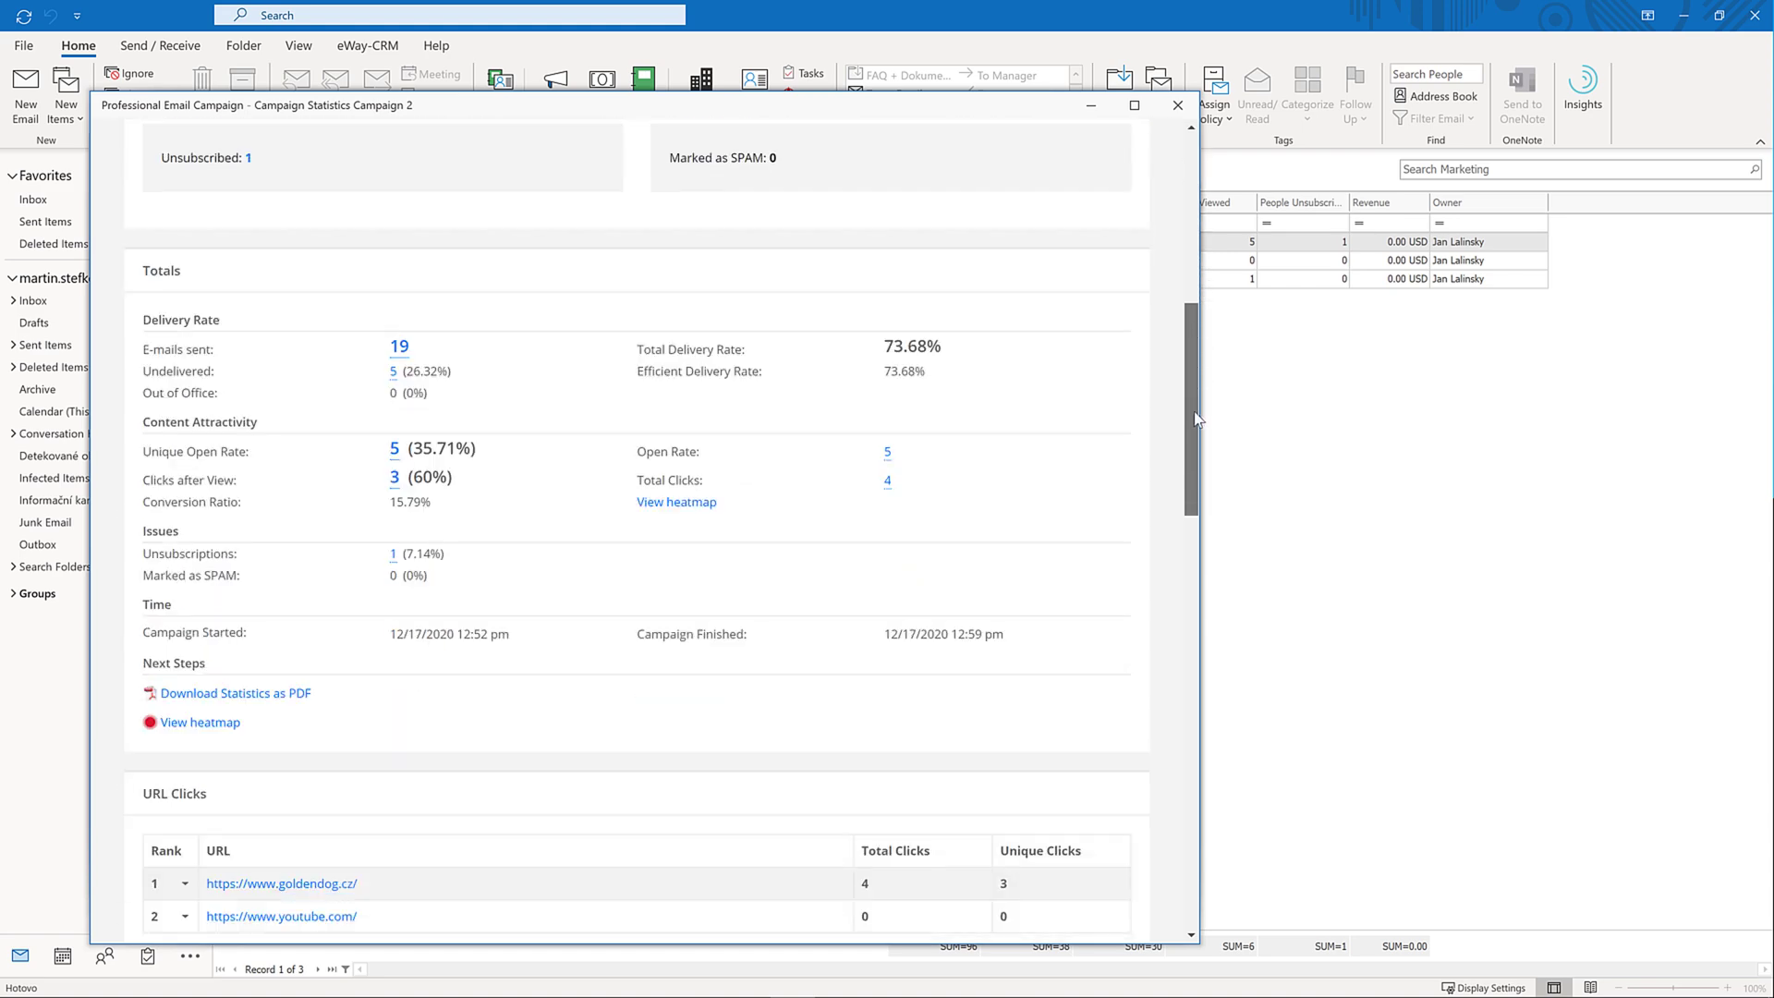
scroll(1165, 591, "down", 3)
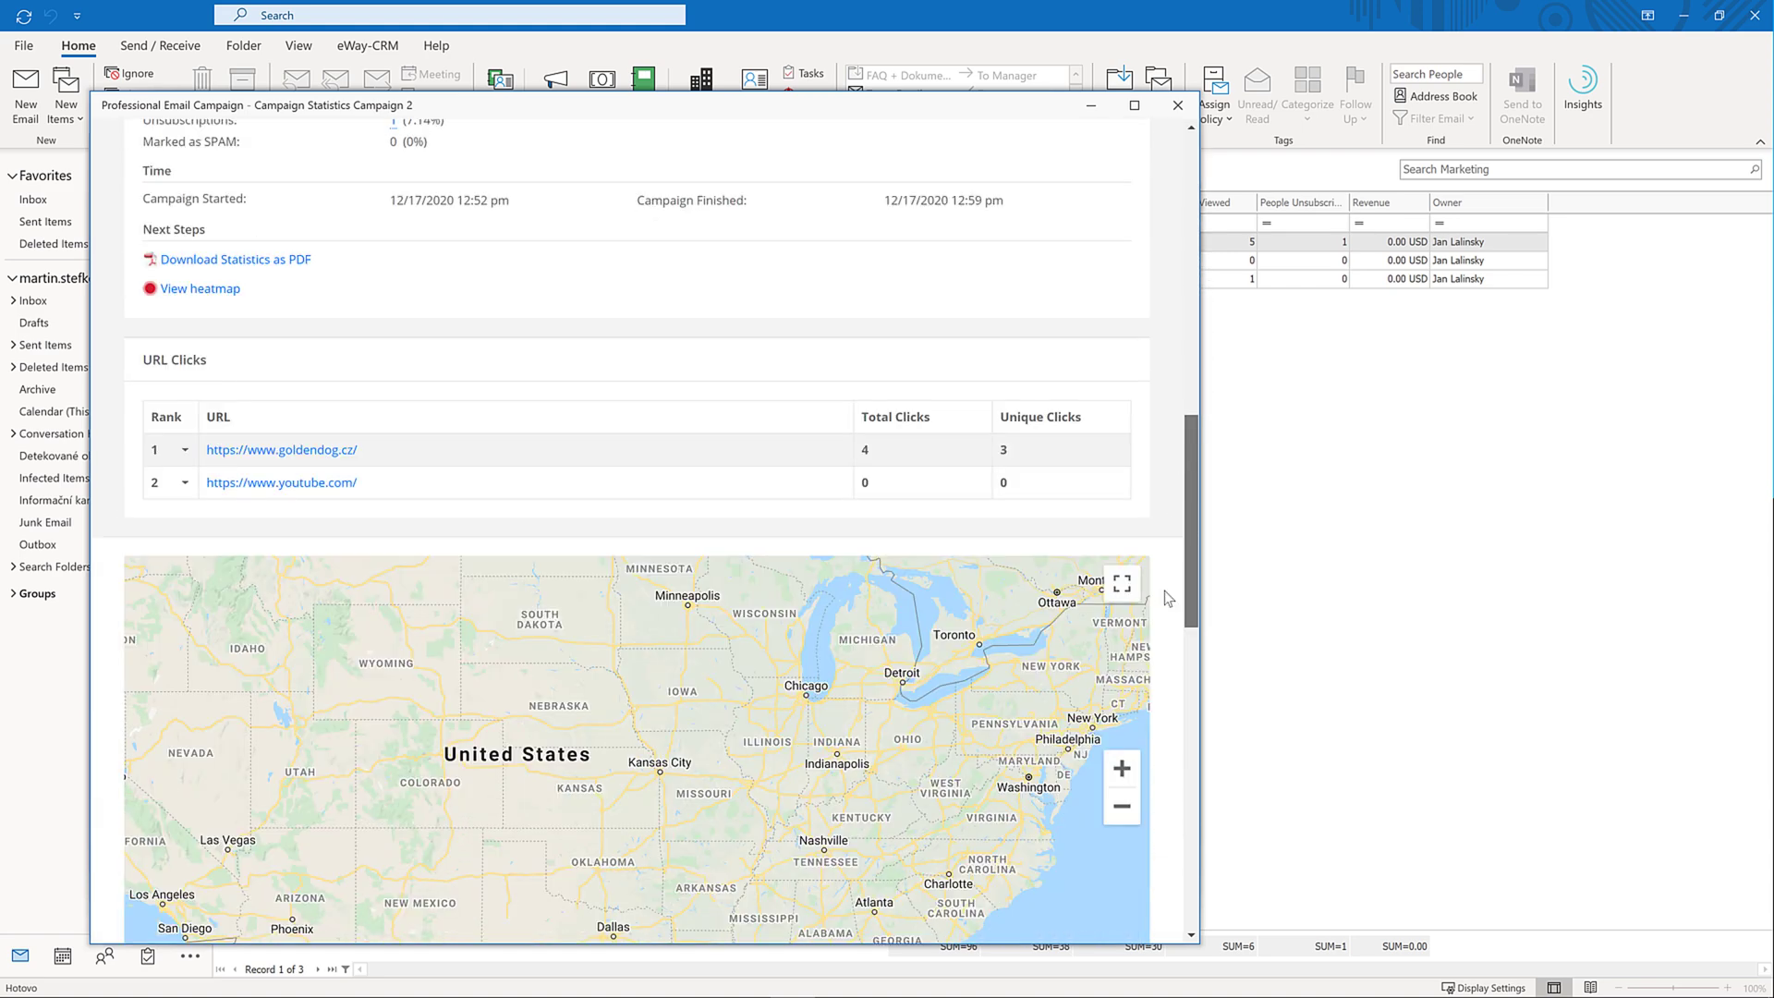
scroll(1164, 590, "down", 12)
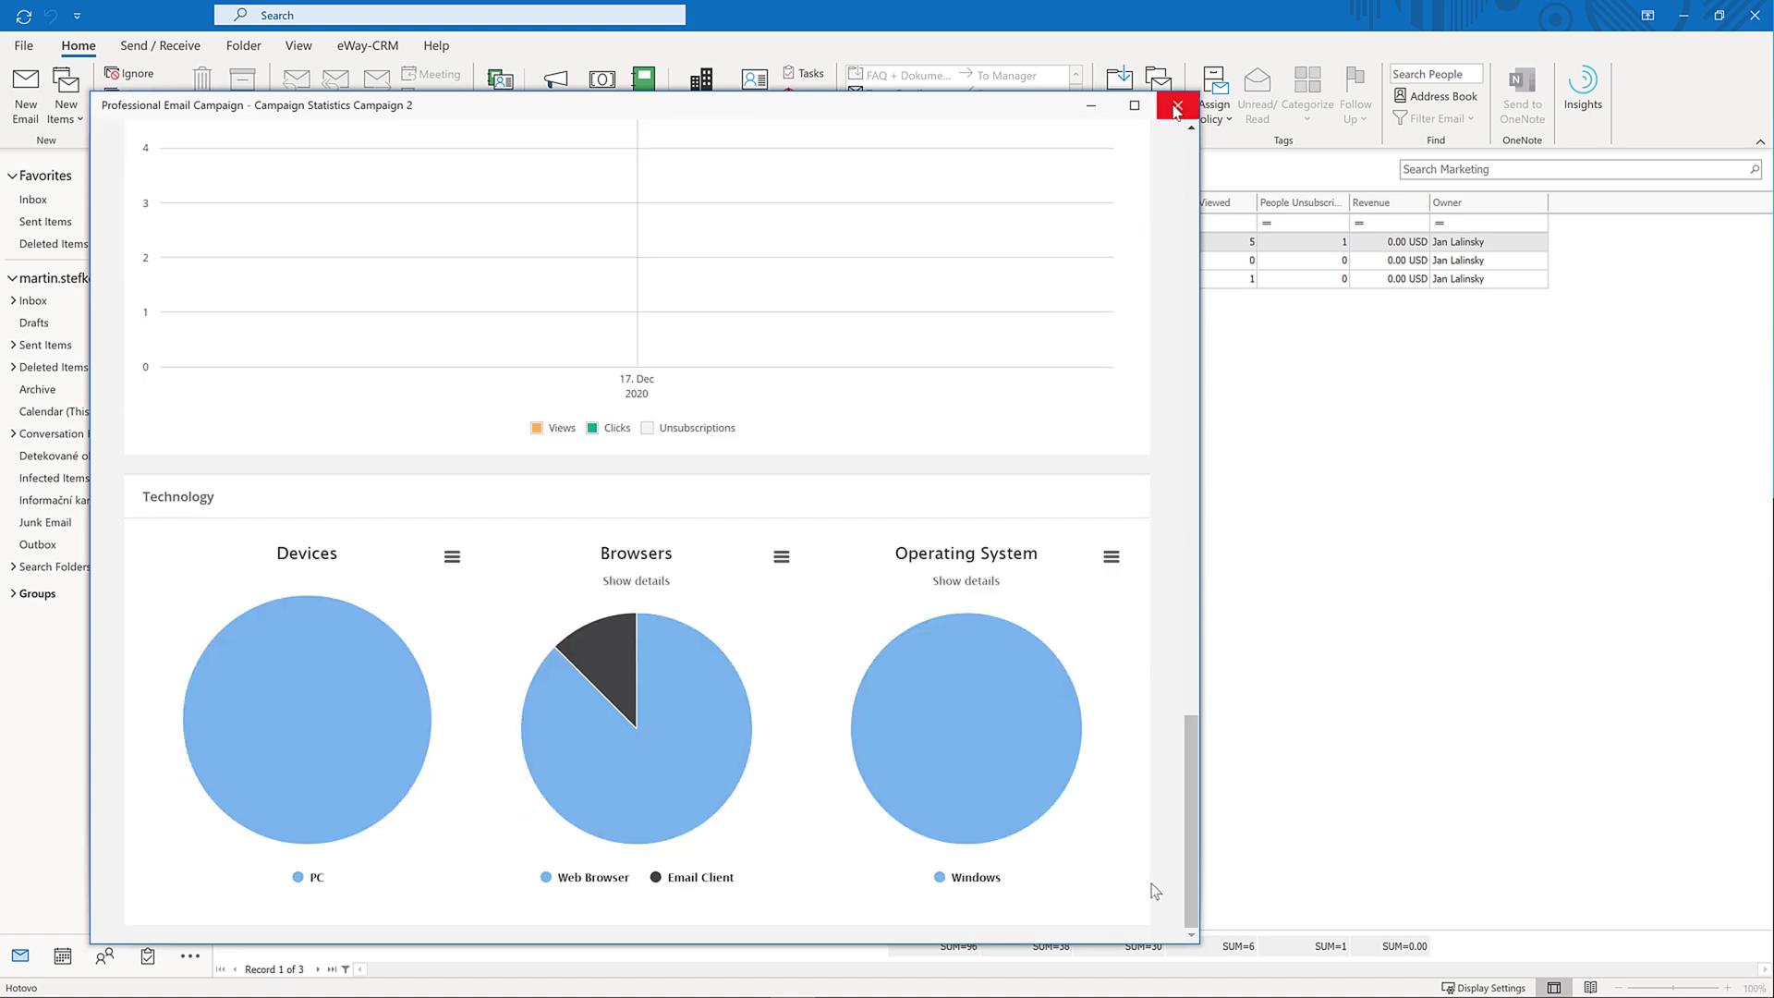
left_click(1177, 109)
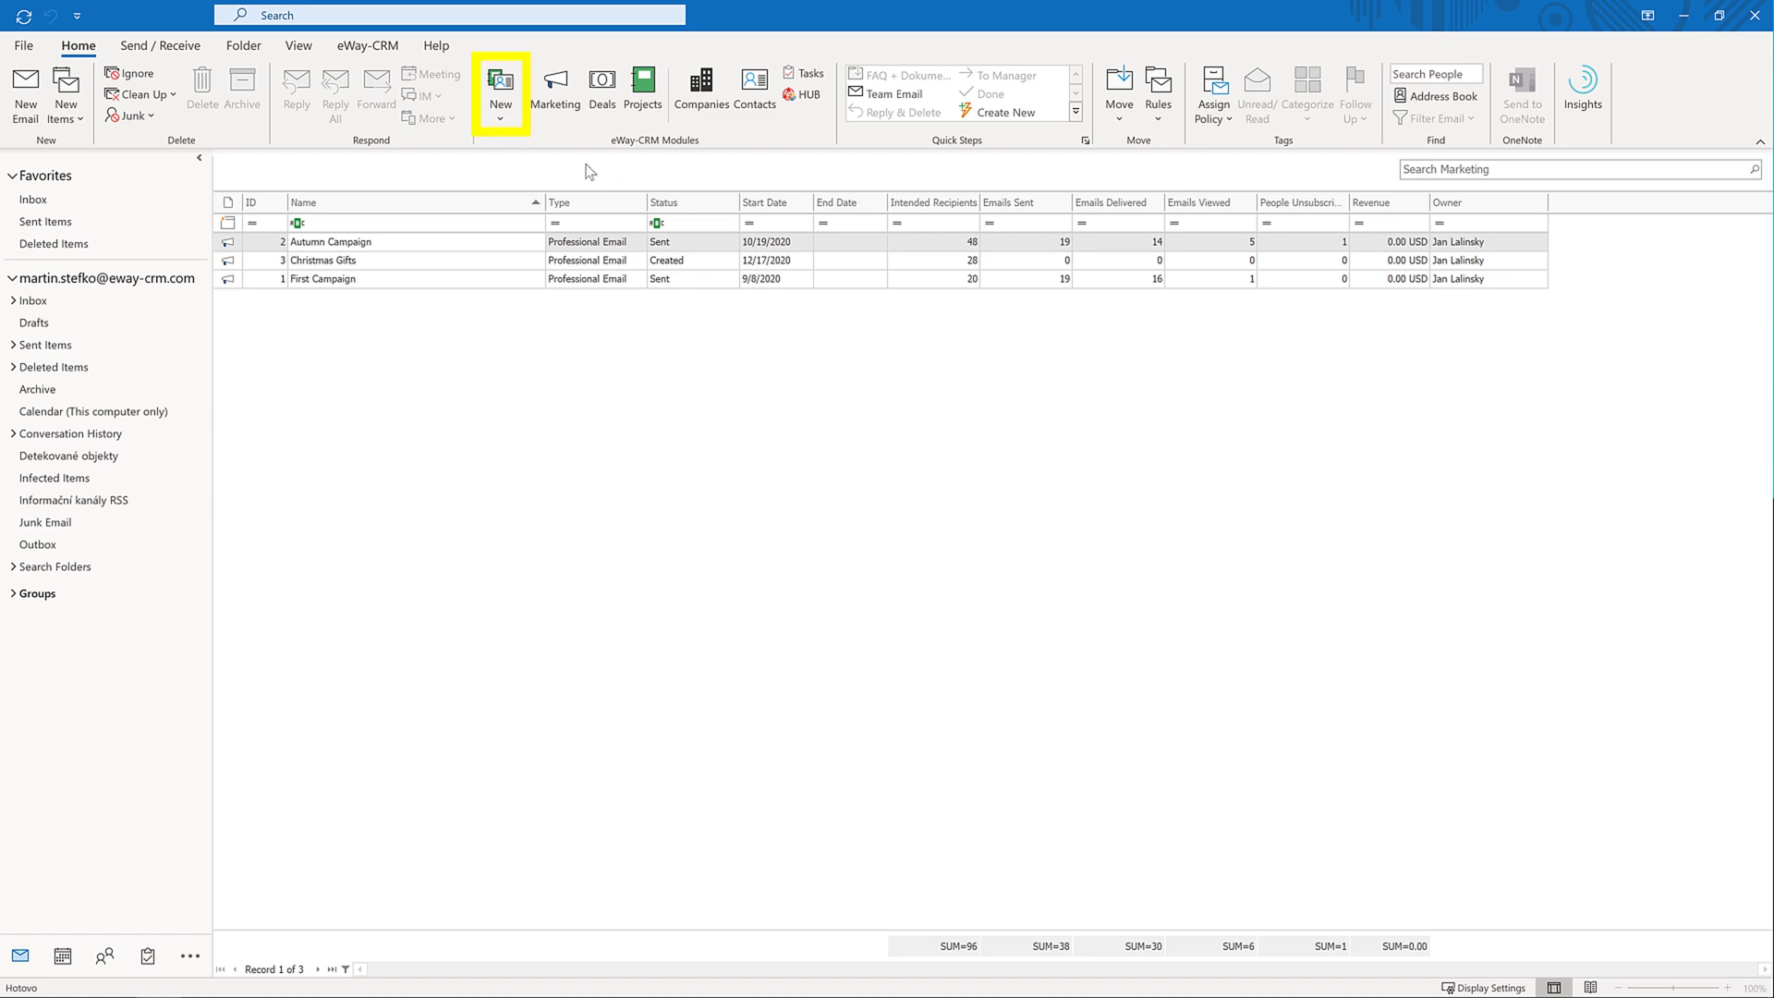
Create and save 'Christmas Special' as a Professional Email campaign ending 12/31/2020
left_click(501, 115)
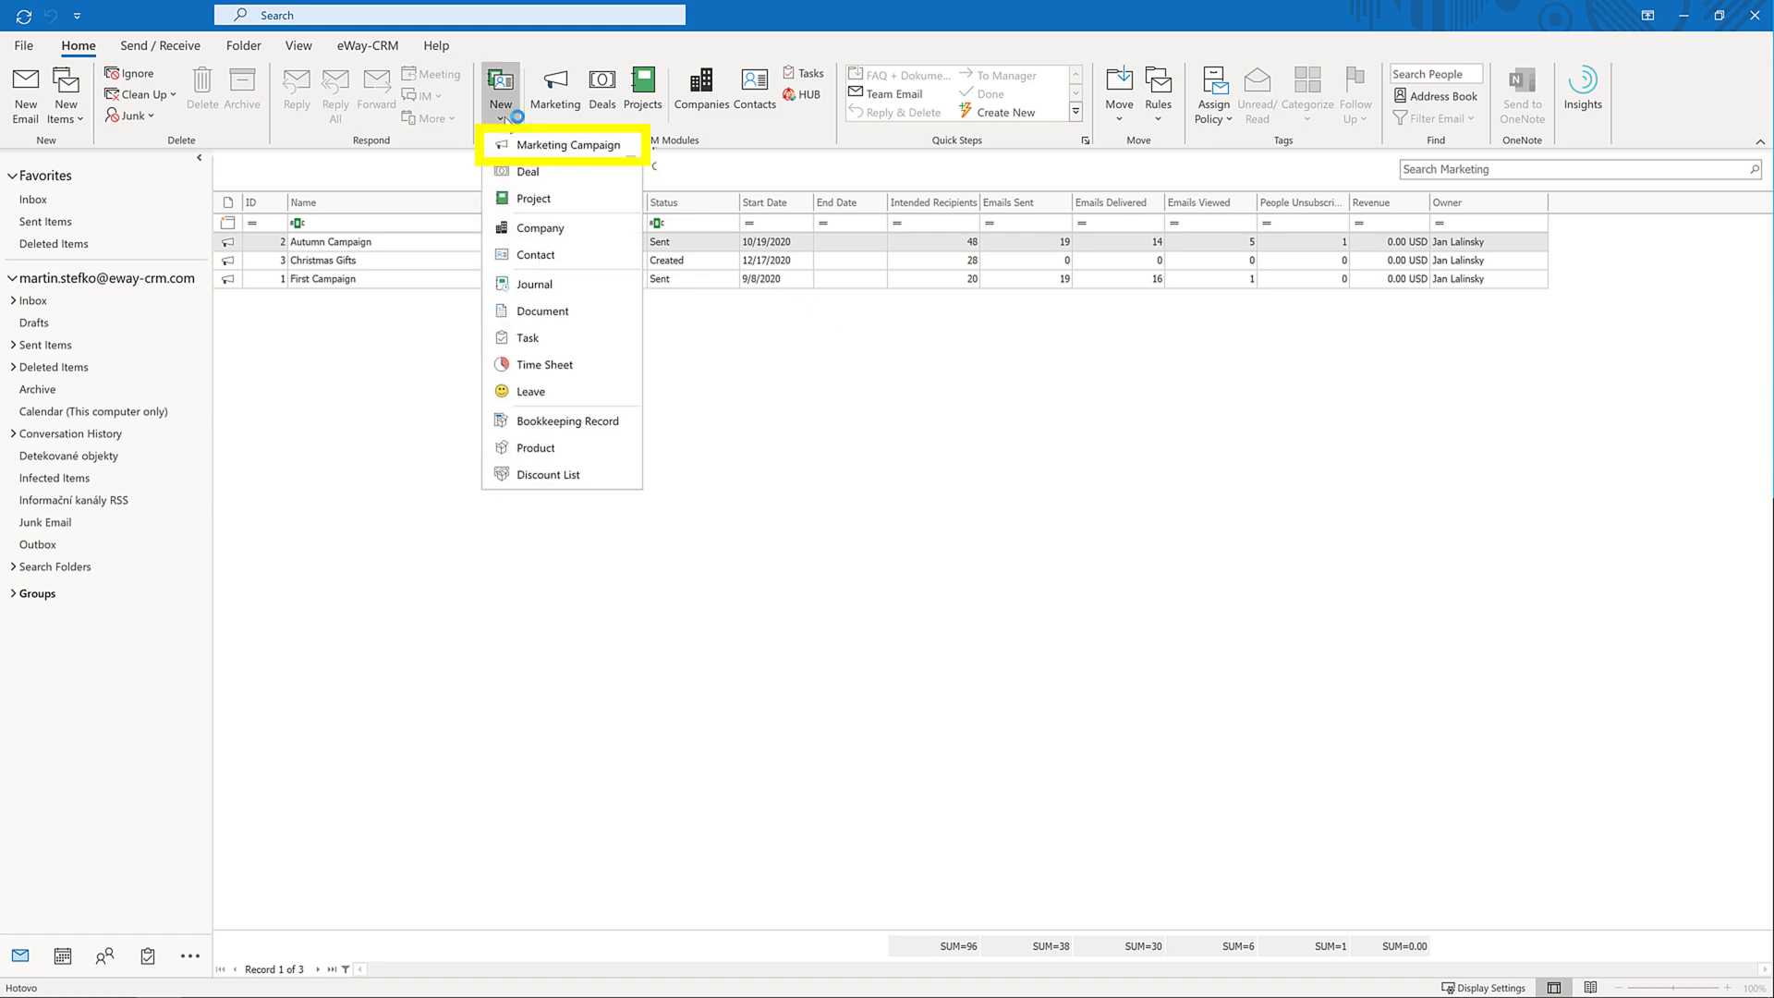
left_click(619, 145)
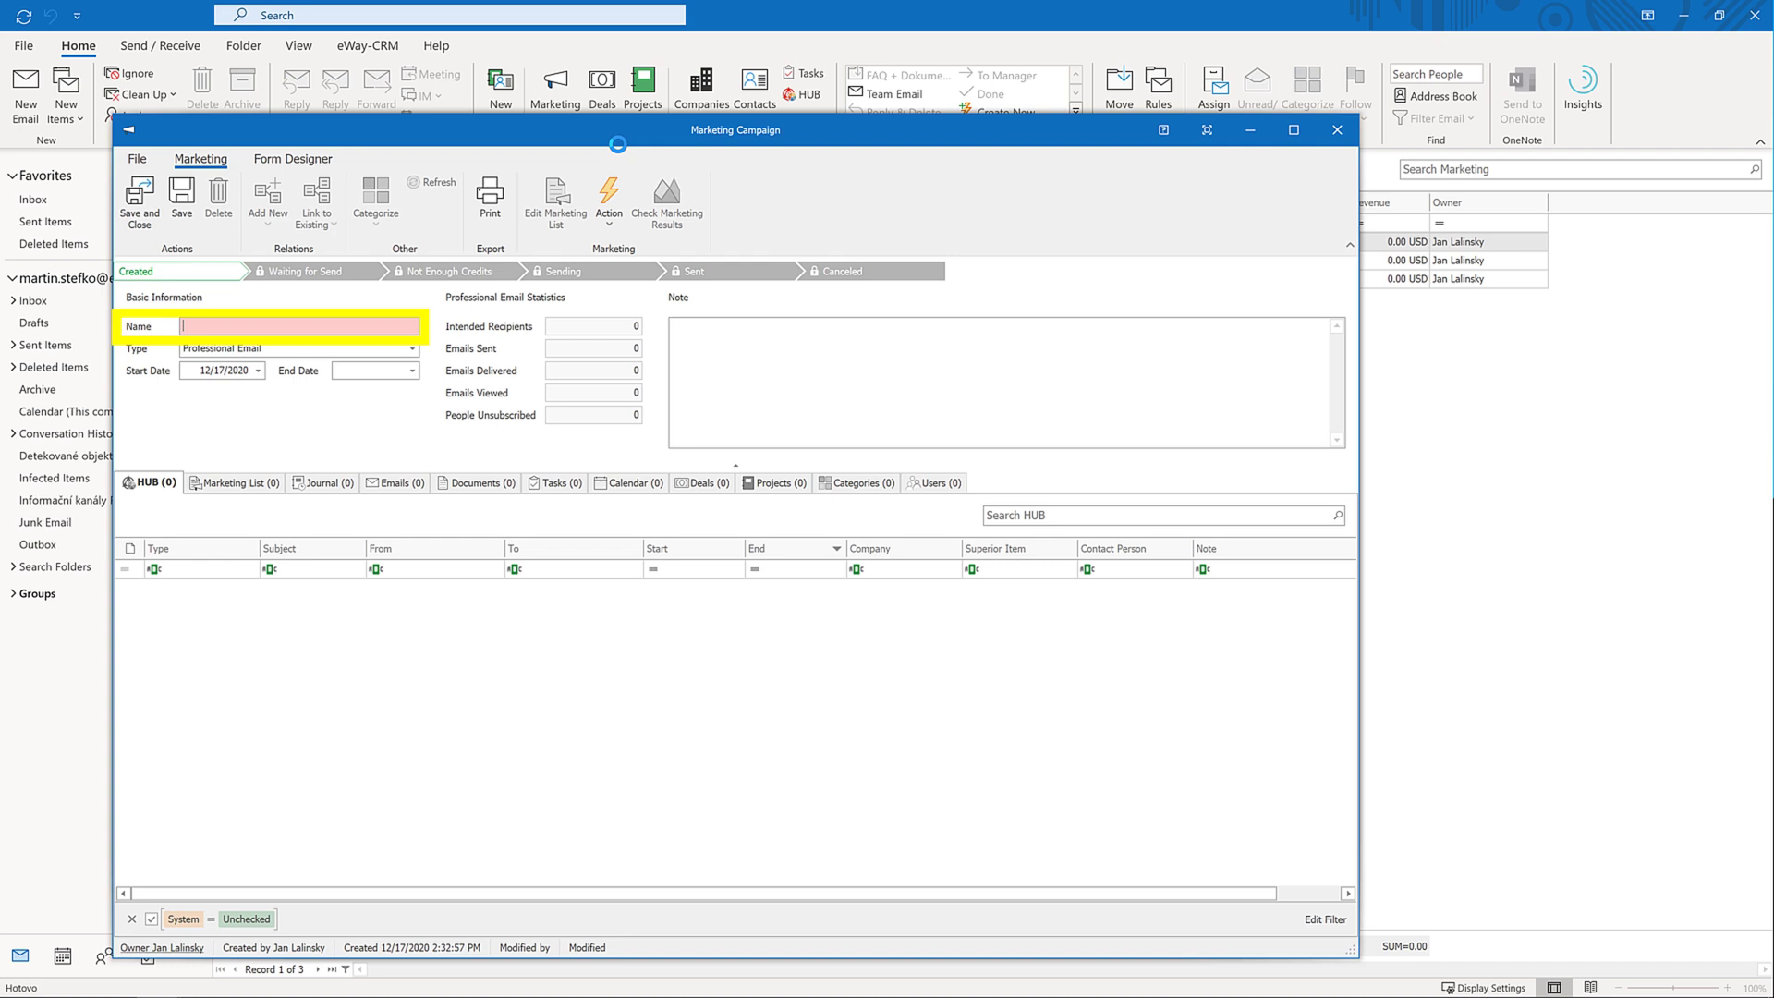
type("Christmas Special")
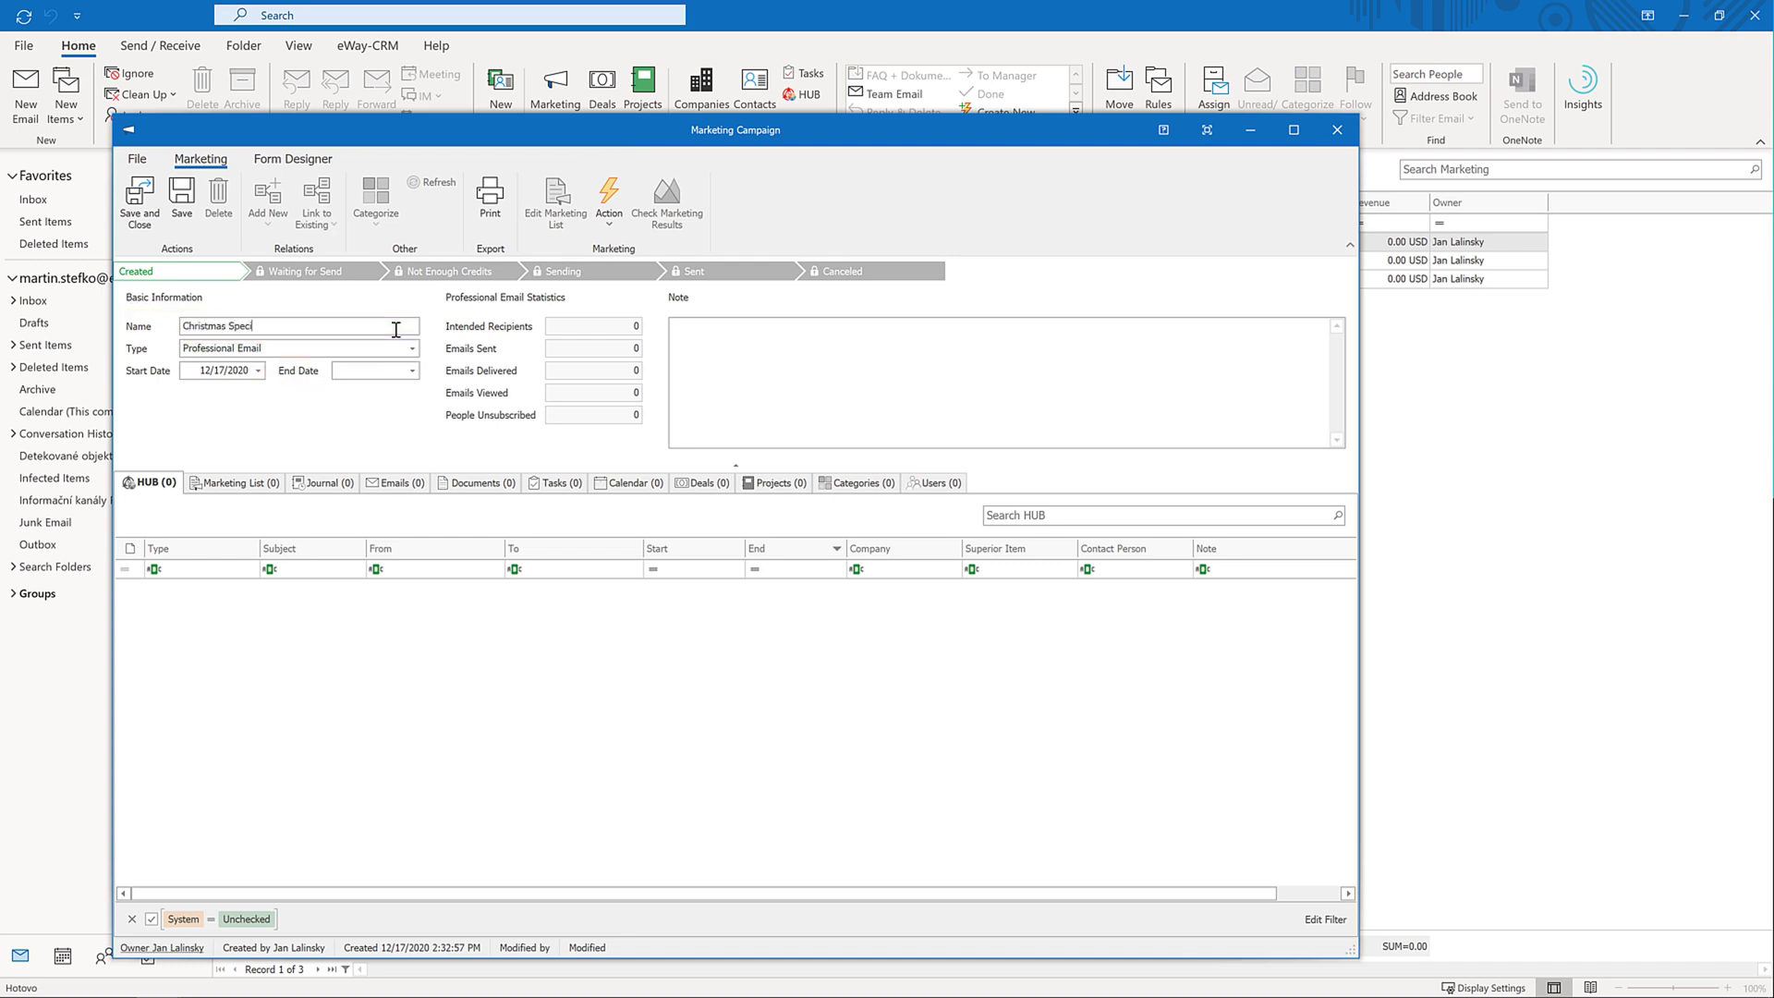
left_click(412, 370)
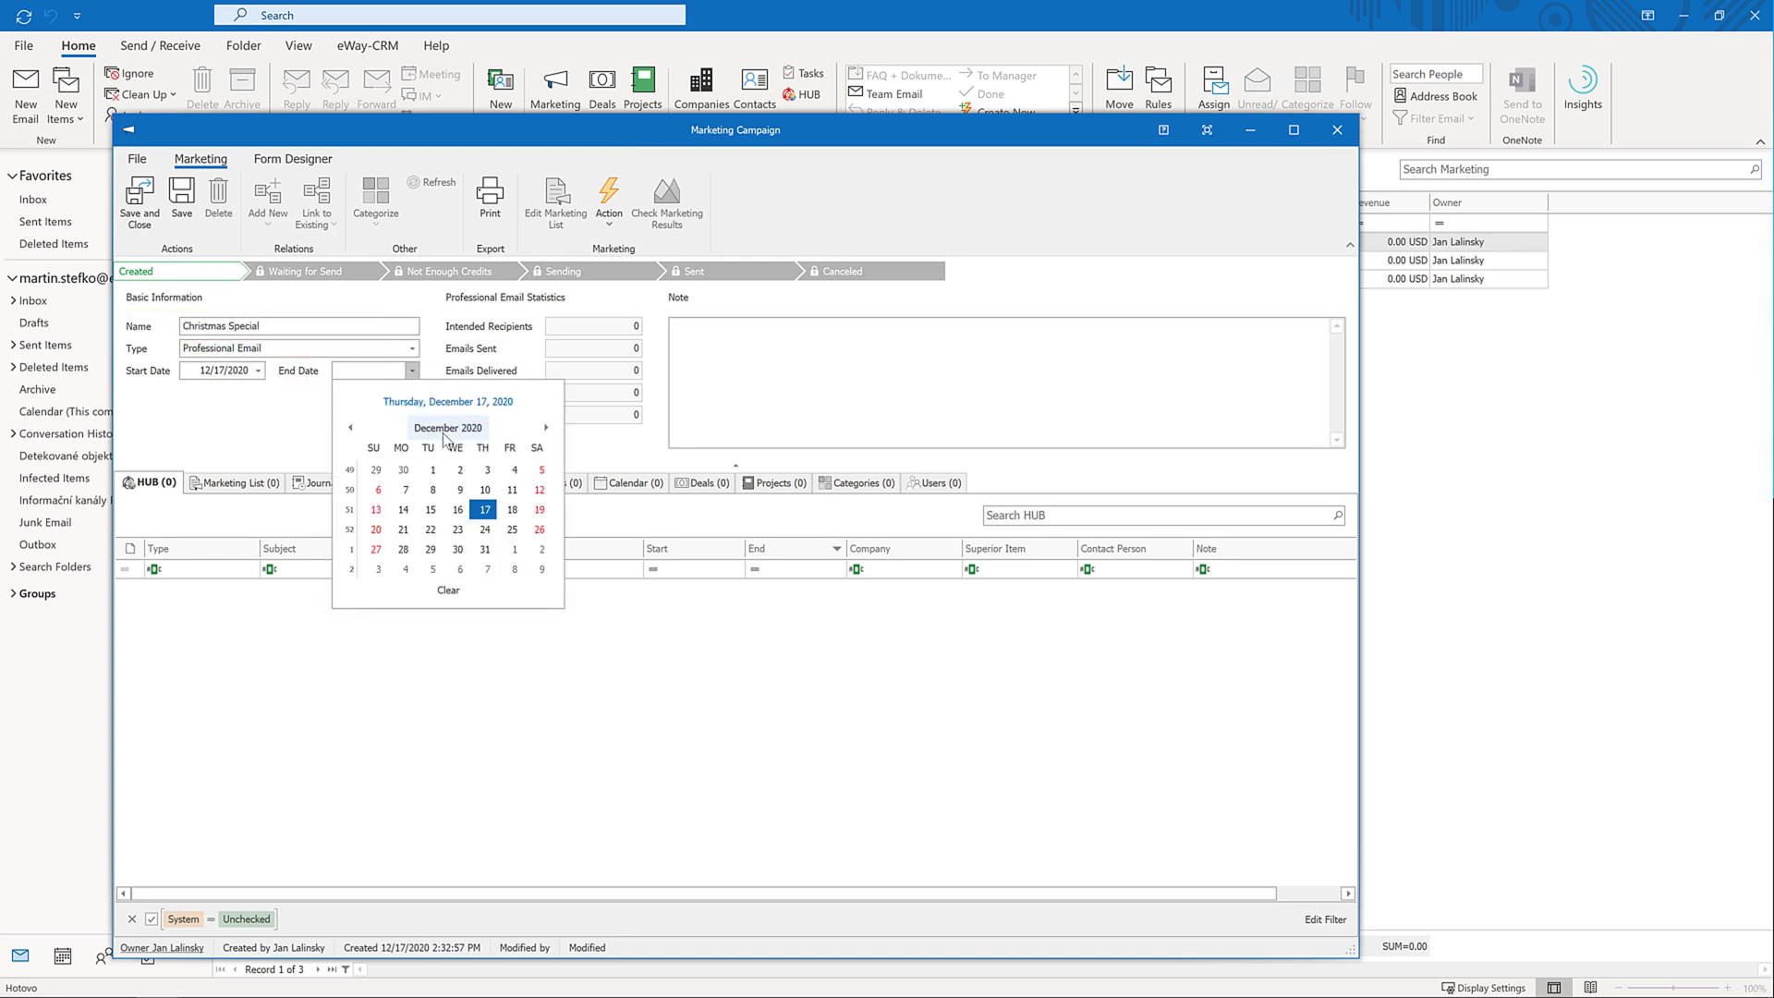
left_click(485, 549)
left_click(413, 348)
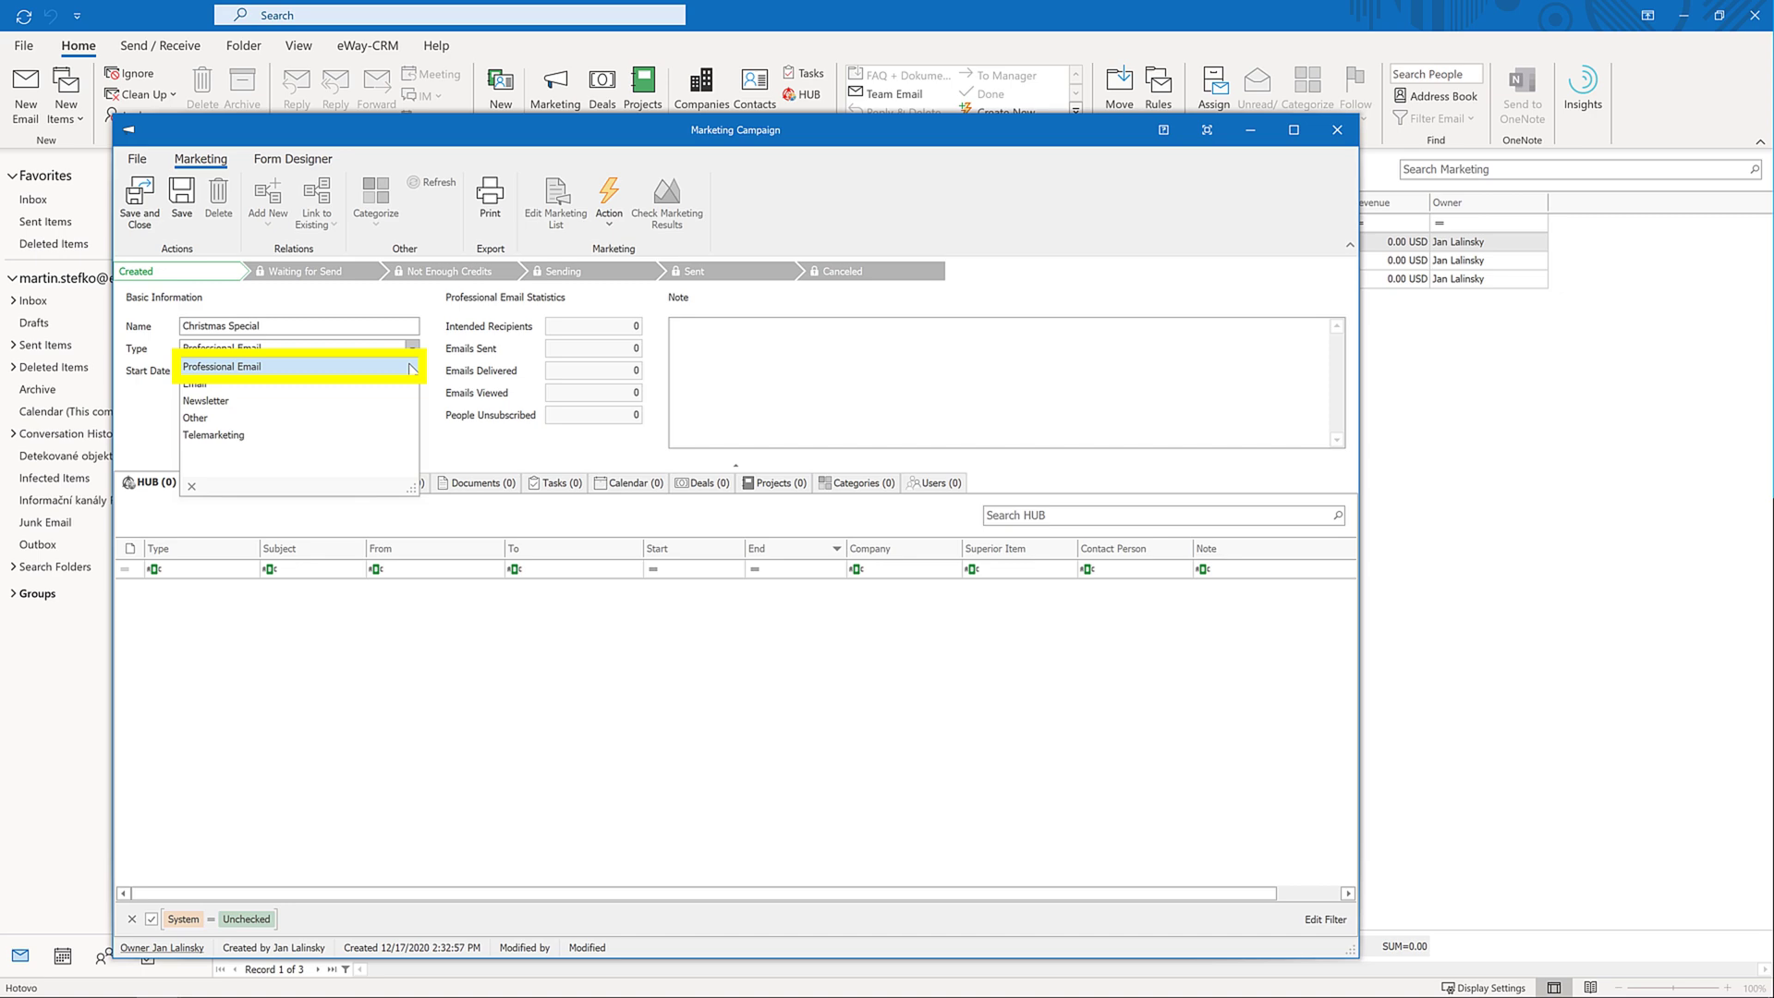
left_click(412, 368)
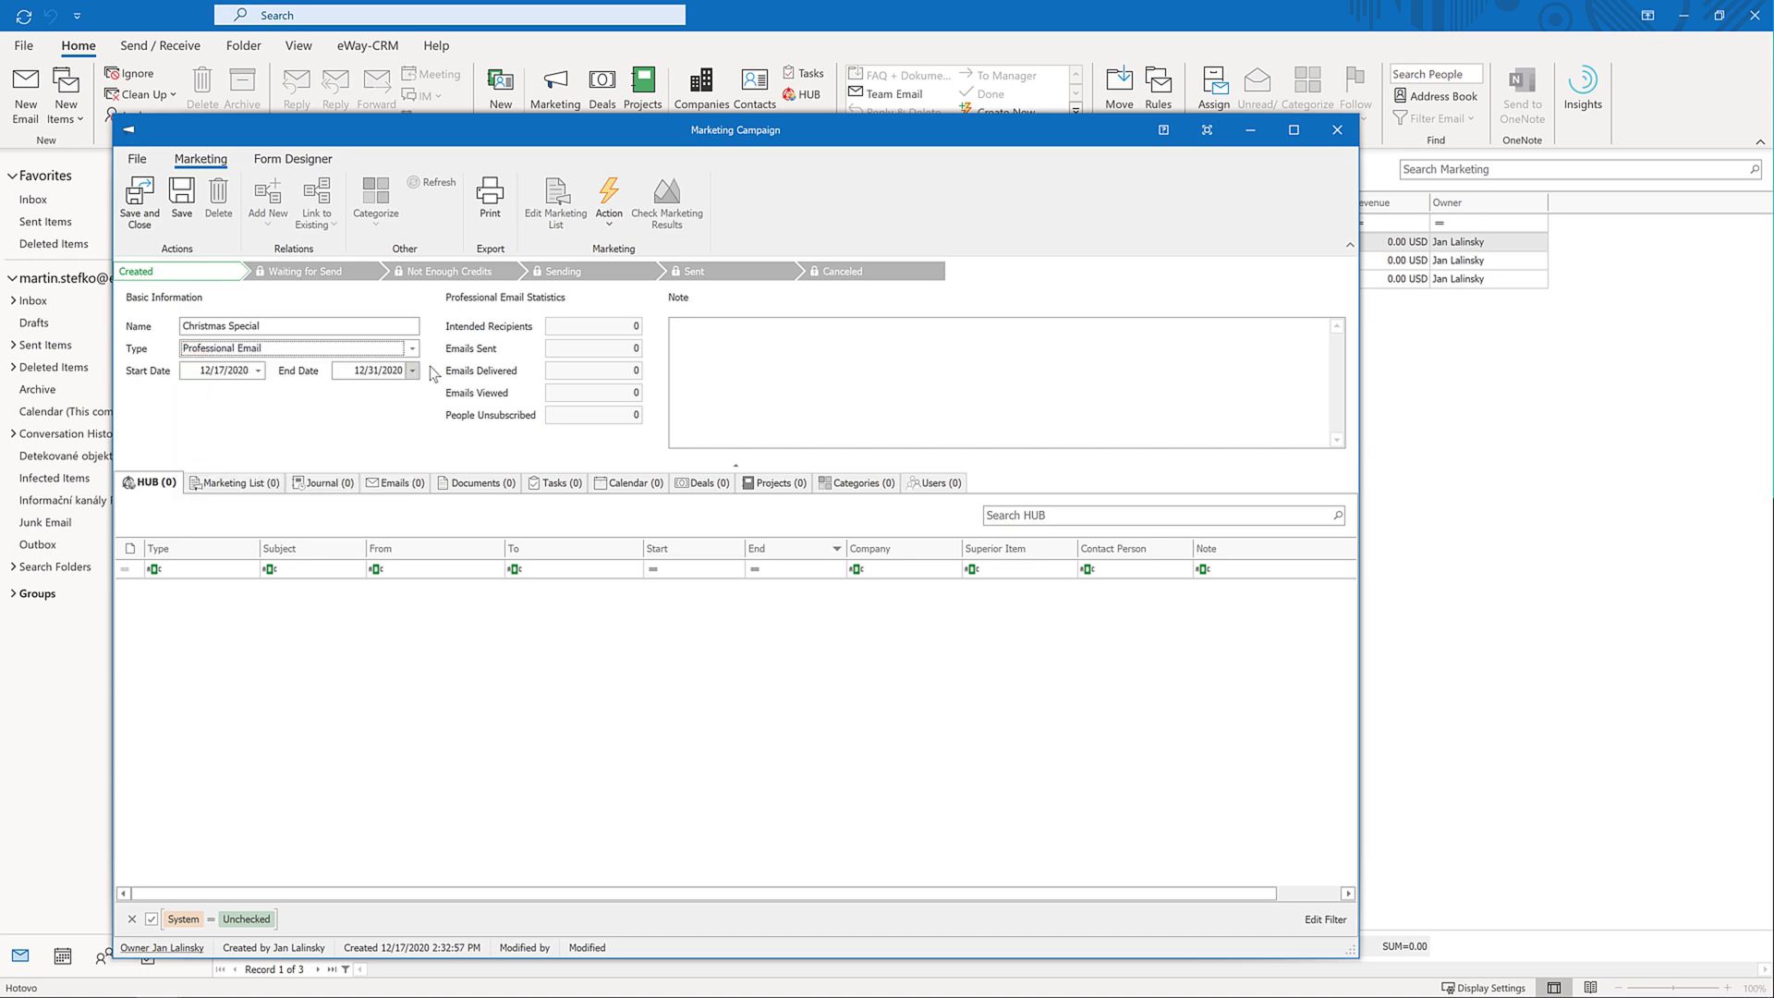
left_click(180, 211)
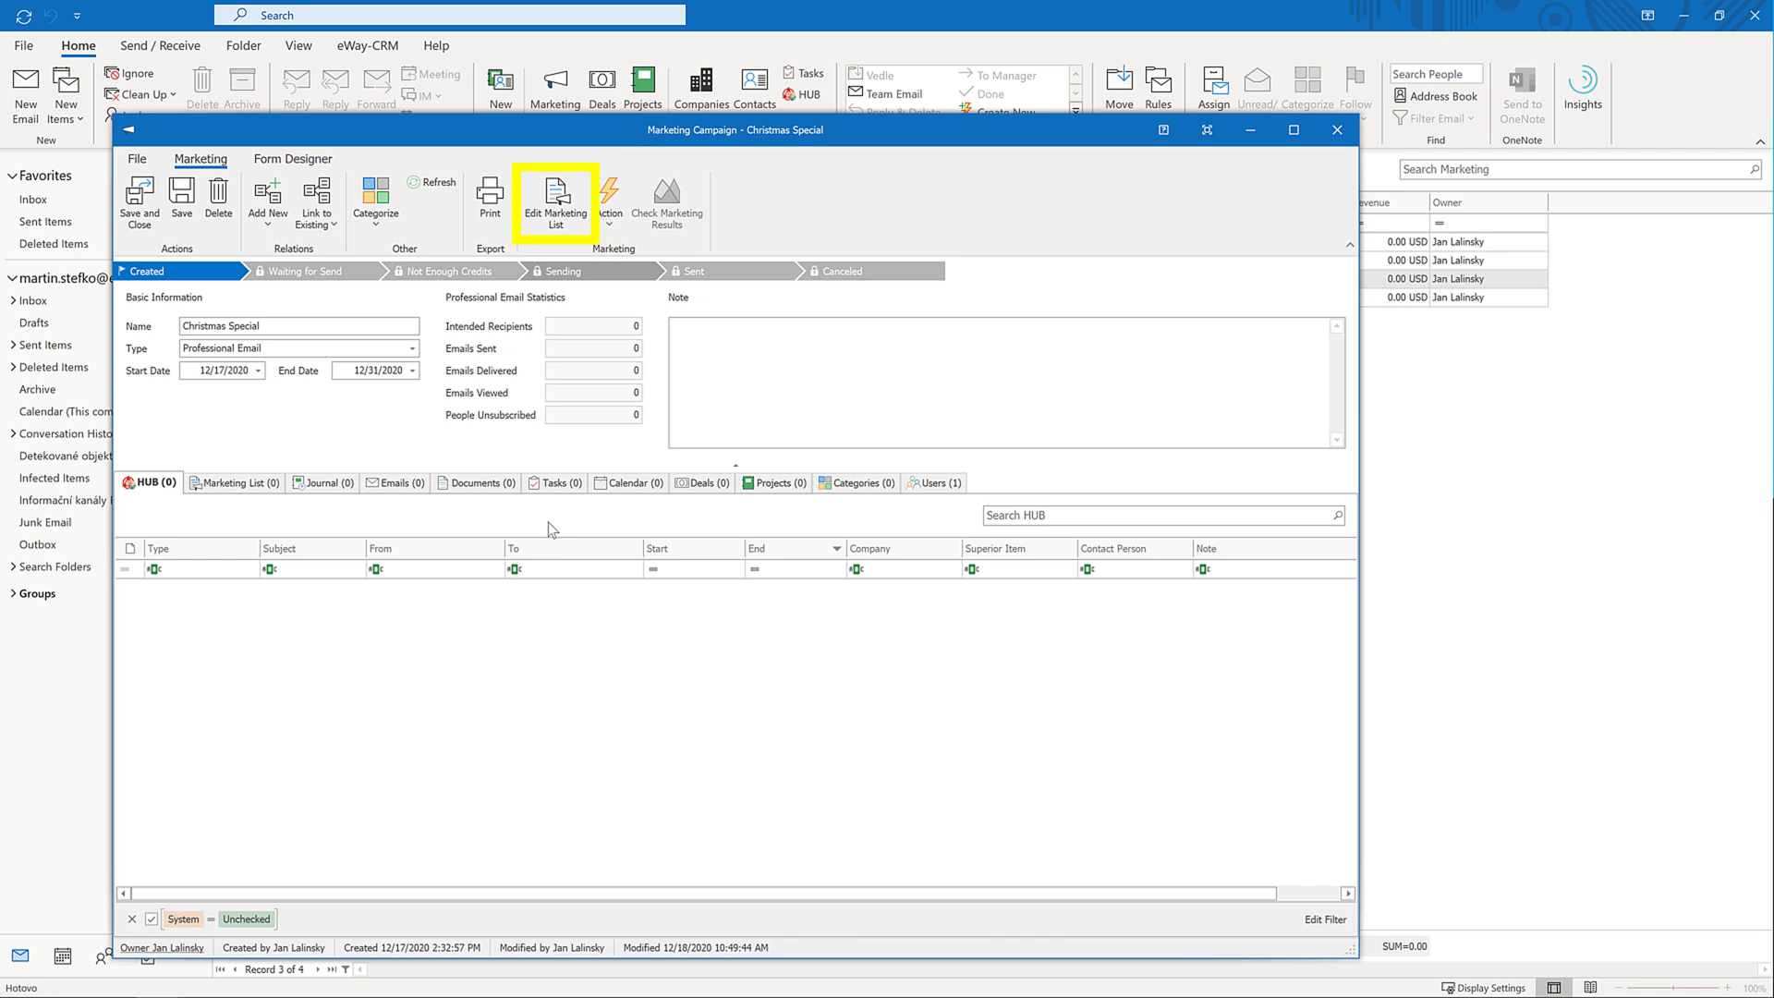
Open Christmas Special's Marketing List dialog, targeting Contacts with an empty filter
left_click(557, 208)
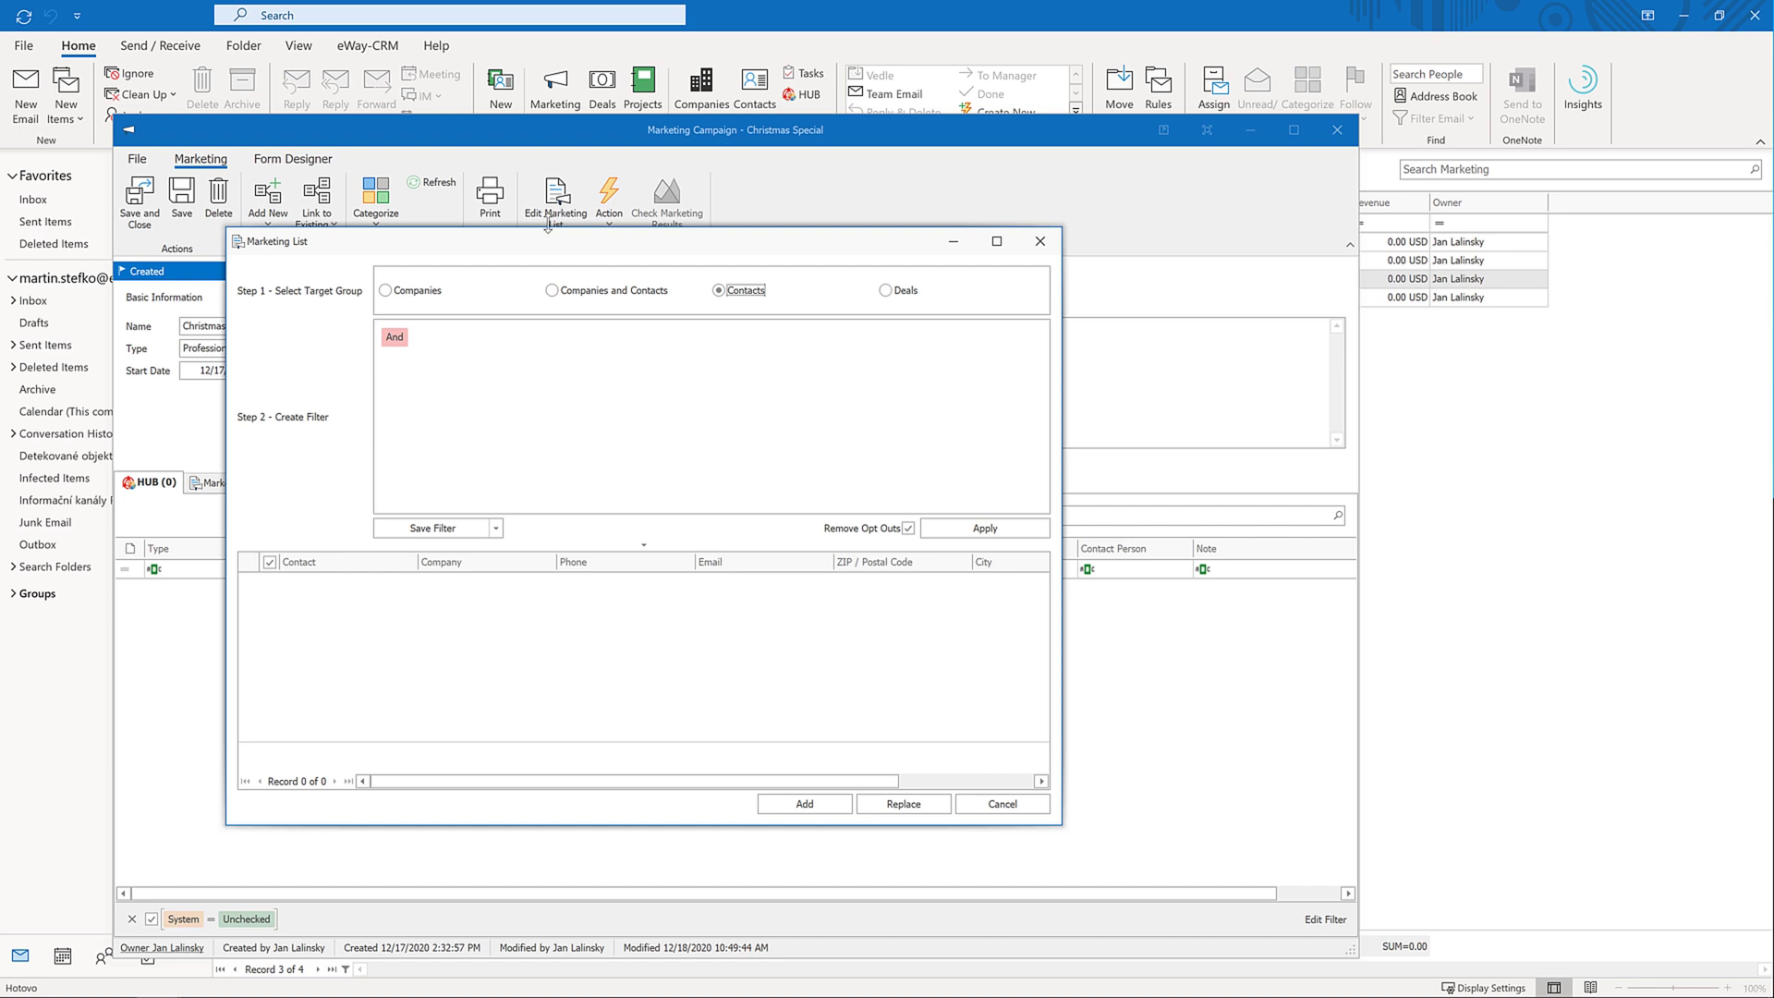
Add a filter condition limiting recipients to contacts owned by one user
left_click(418, 339)
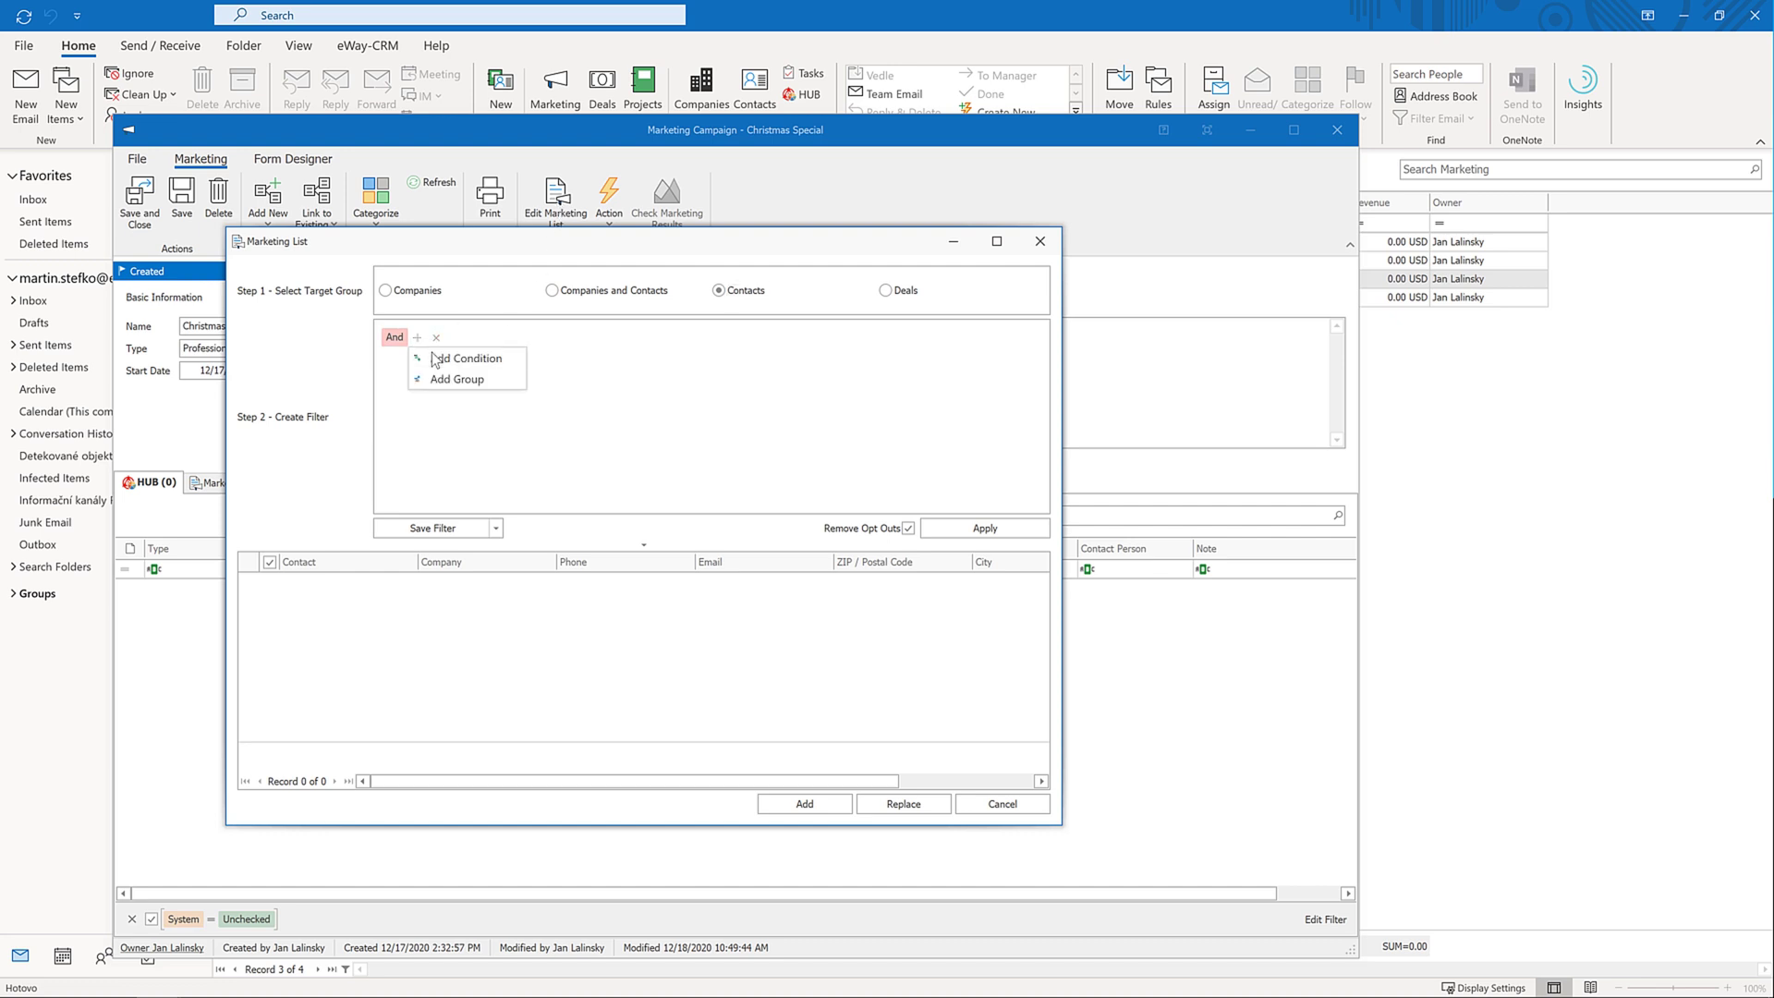
left_click(424, 358)
left_click(413, 362)
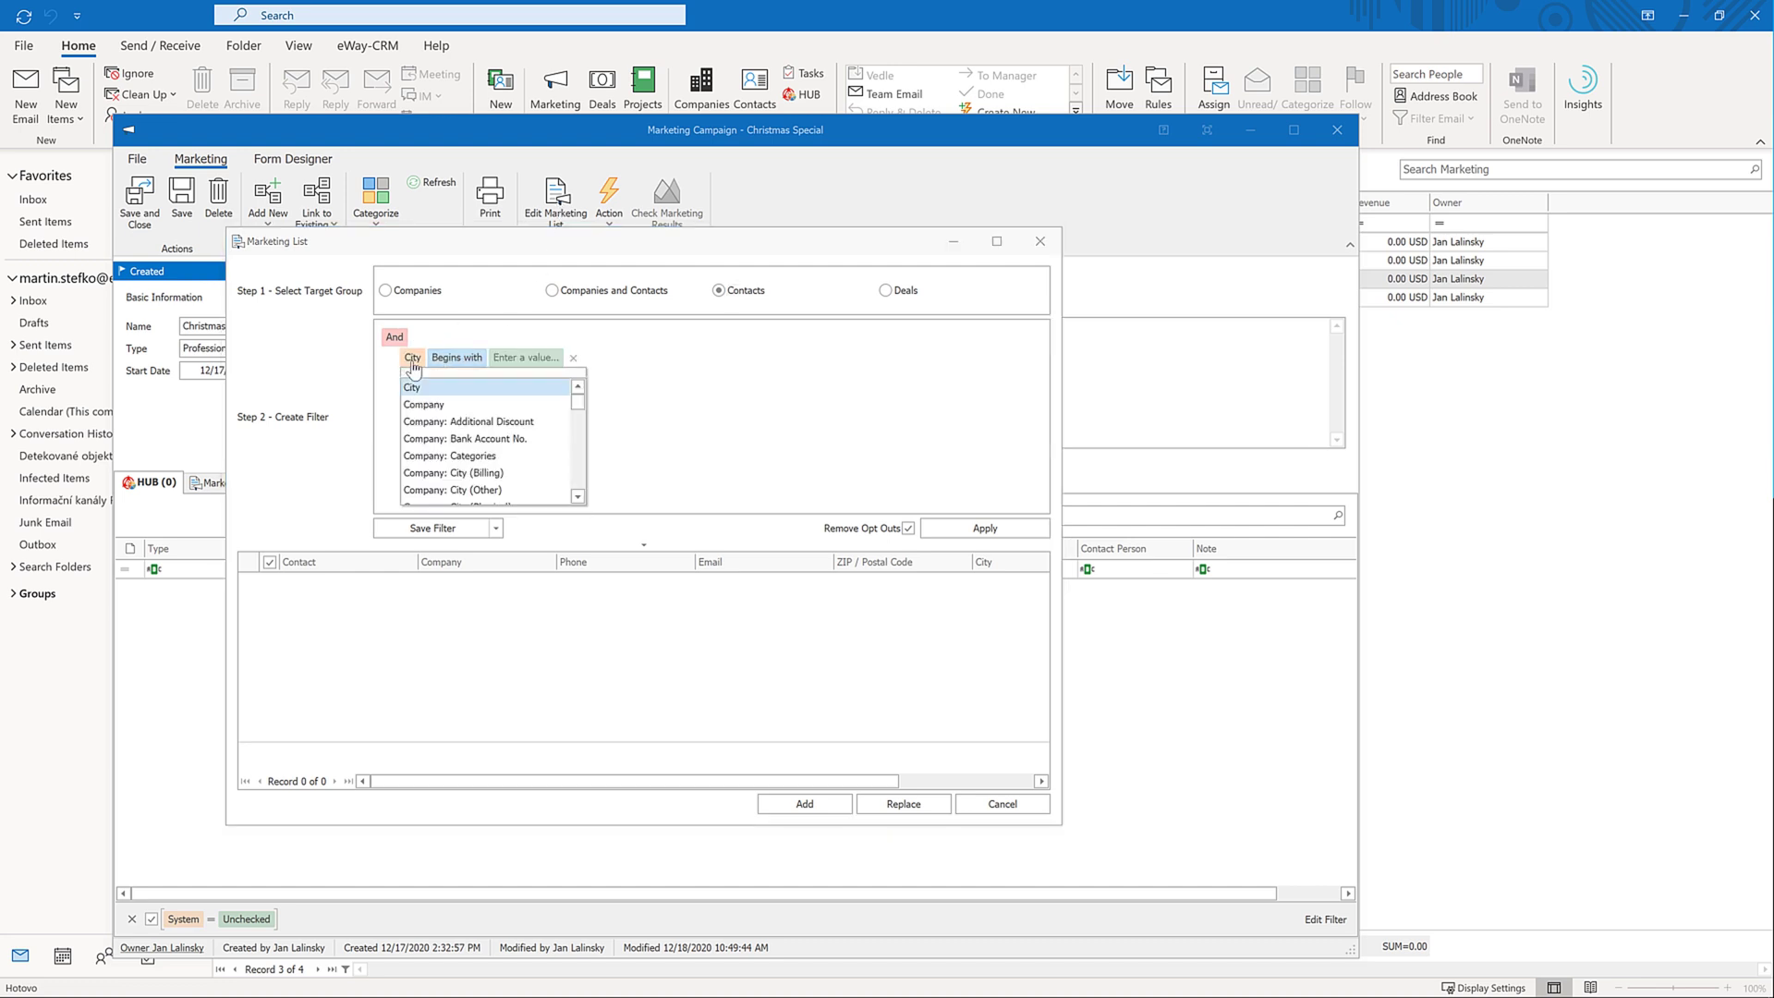
type("owner")
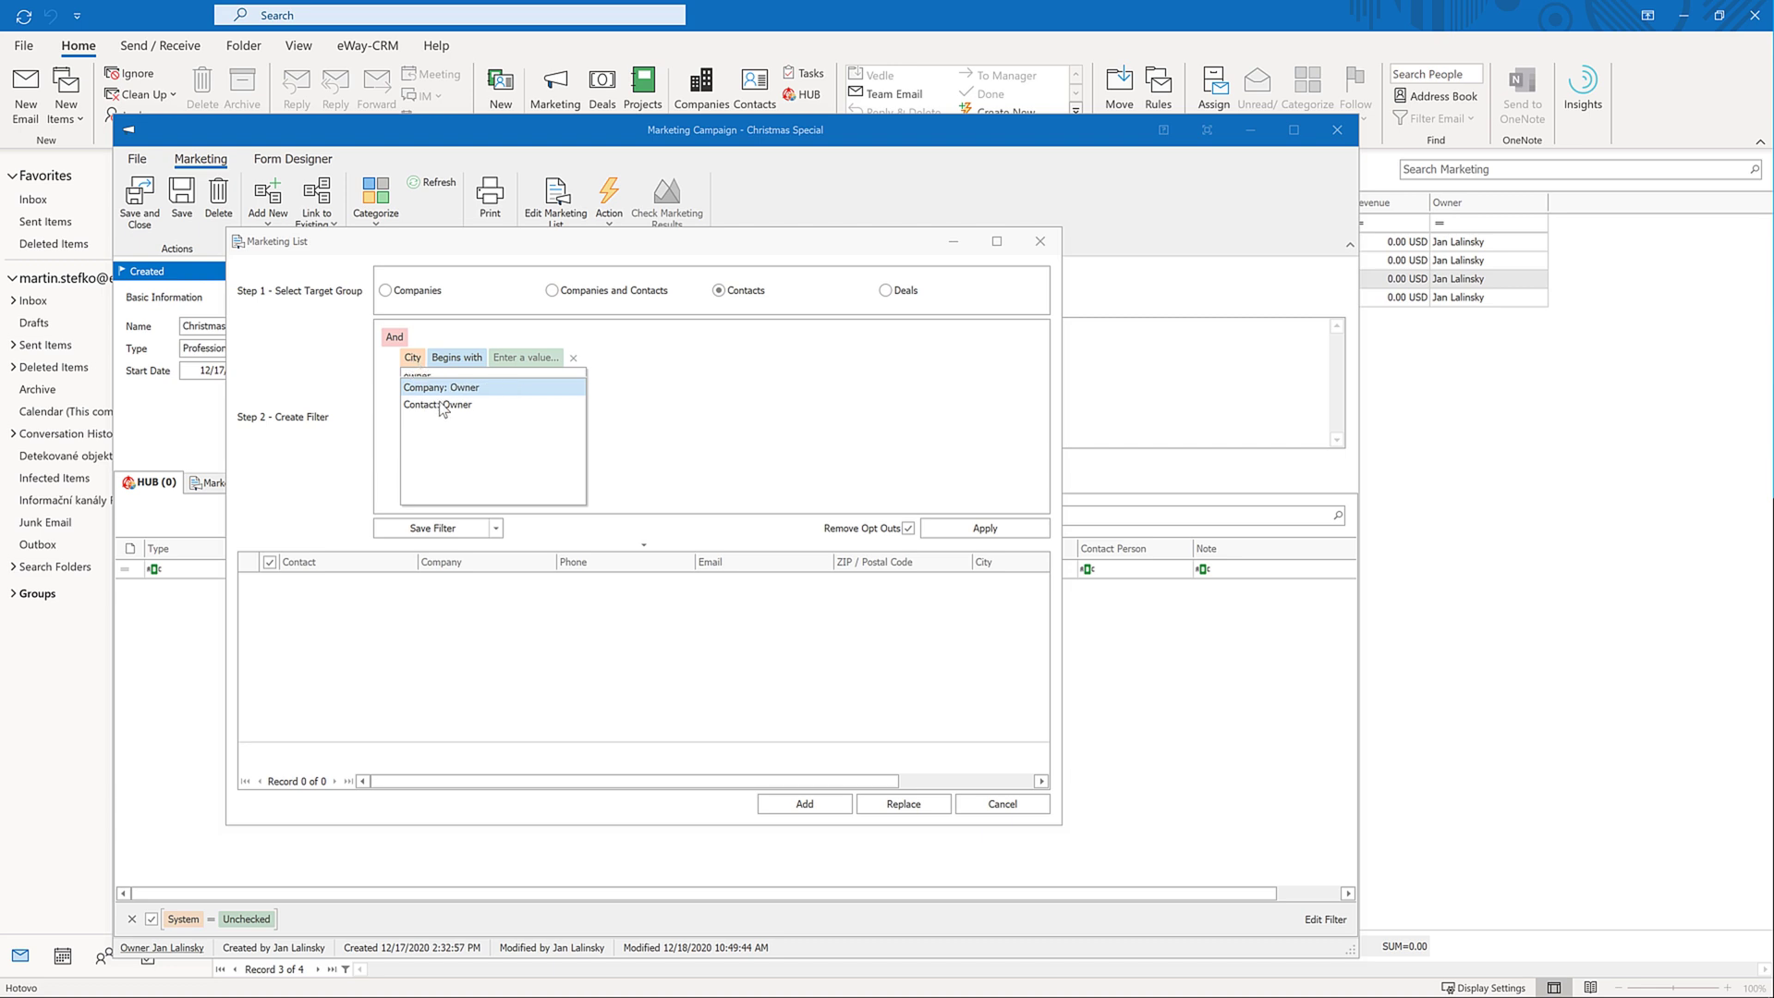
left_click(441, 409)
left_click(527, 357)
left_click(562, 357)
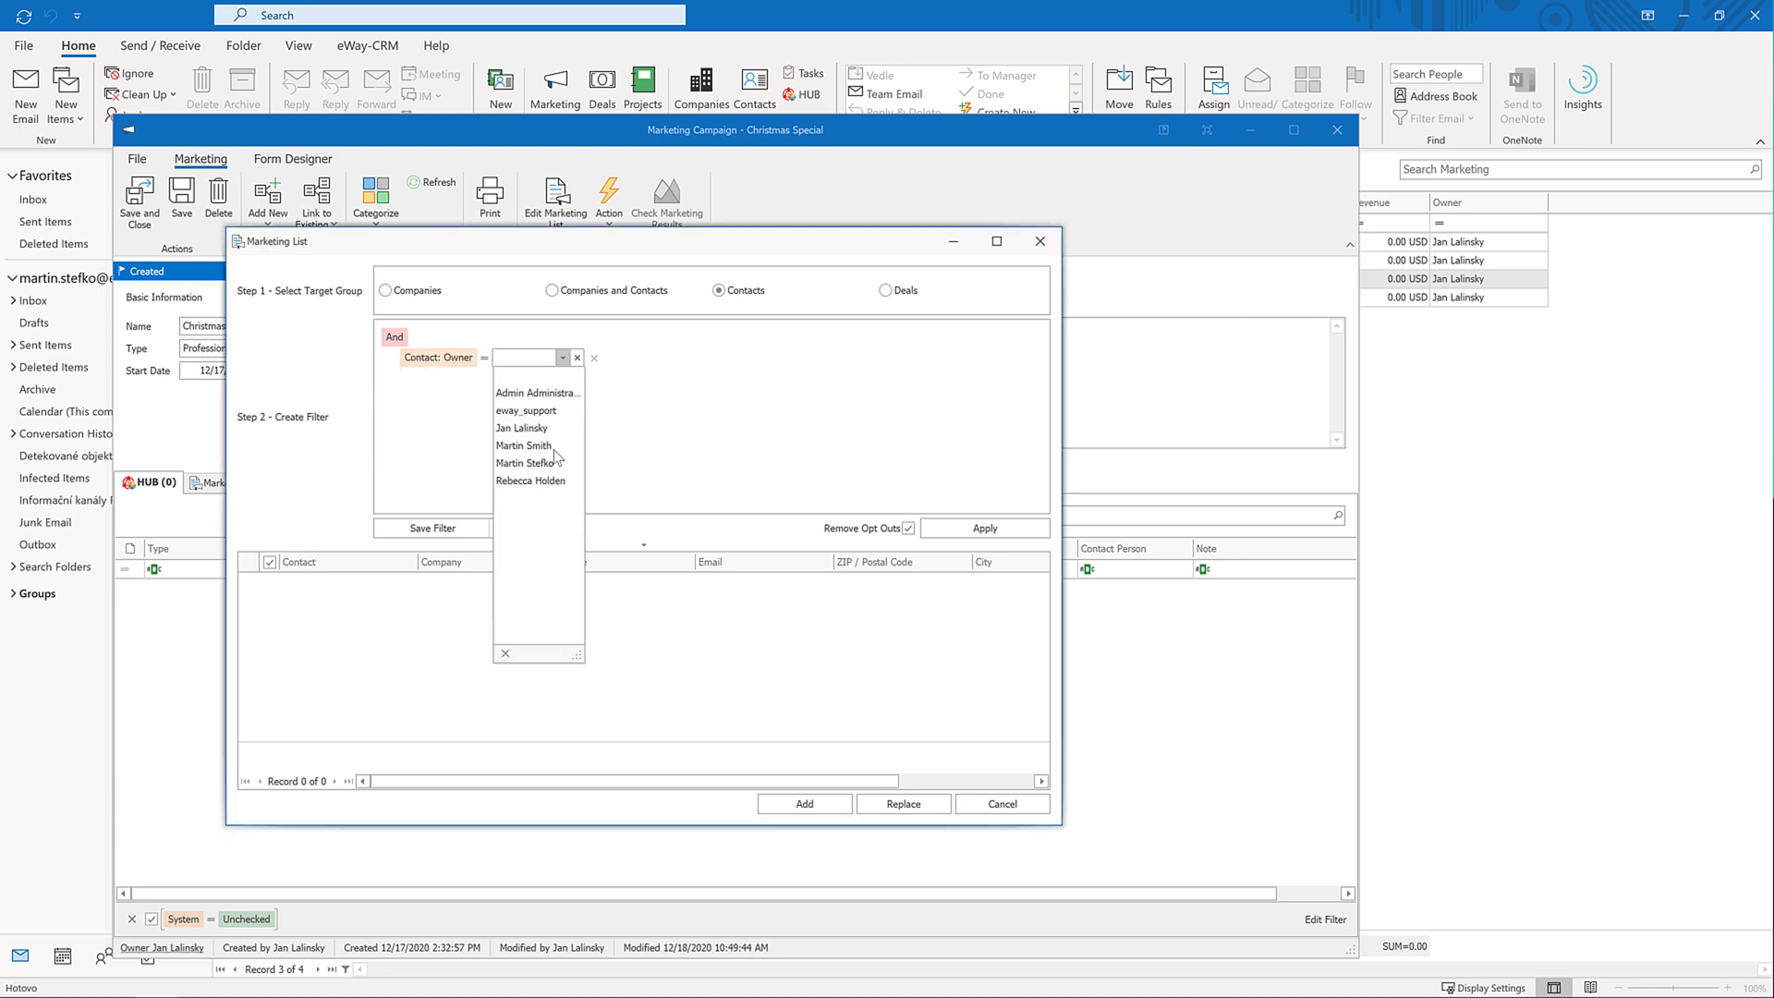
left_click(526, 428)
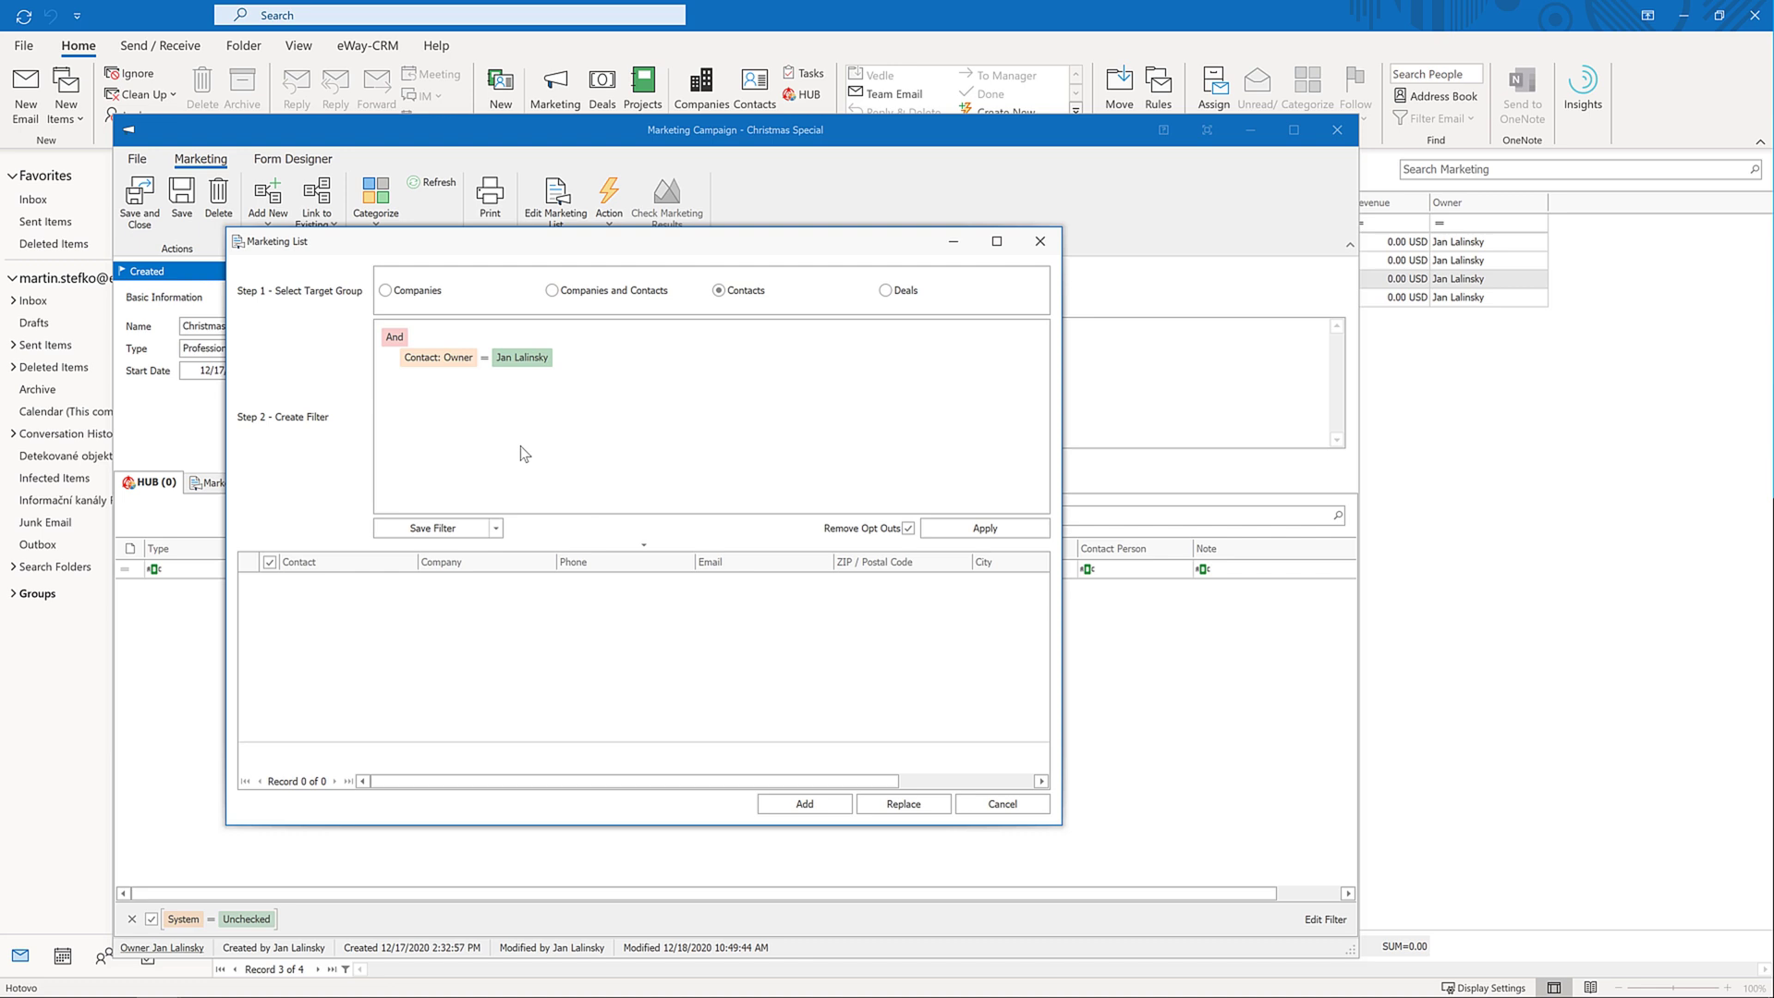
Add a second condition Contact: Categories equals 'software' and apply the filter
left_click(417, 337)
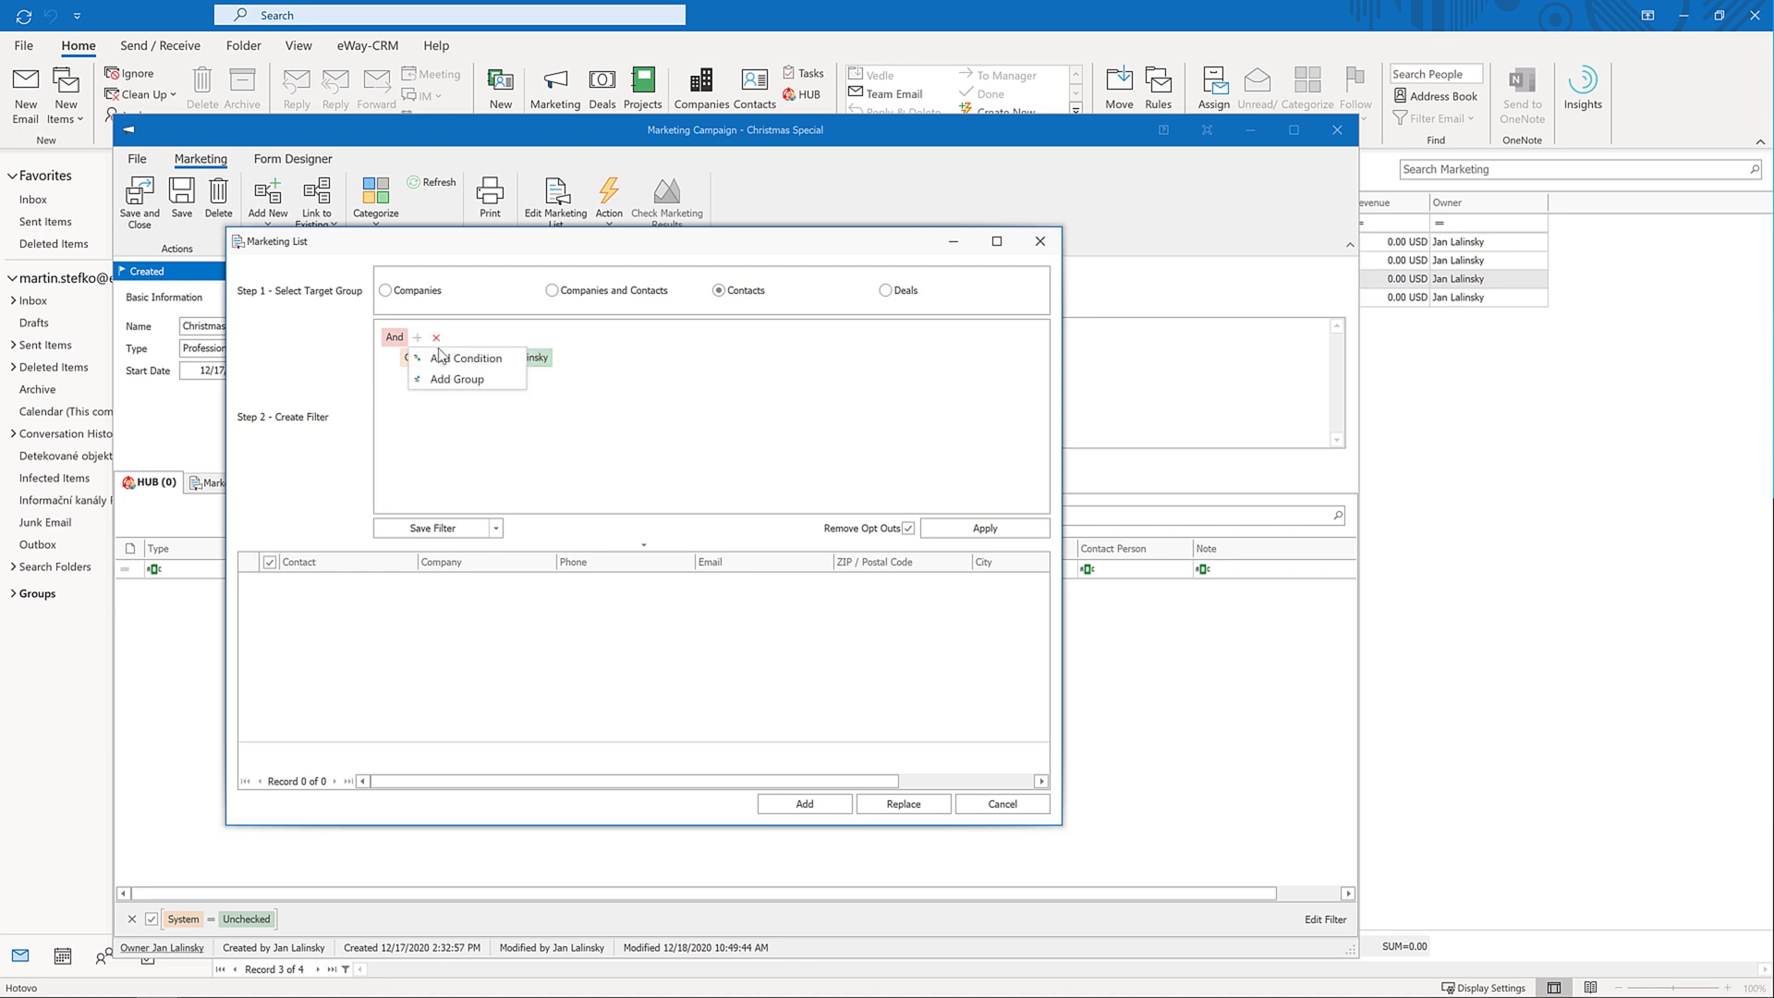
left_click(452, 359)
left_click(413, 379)
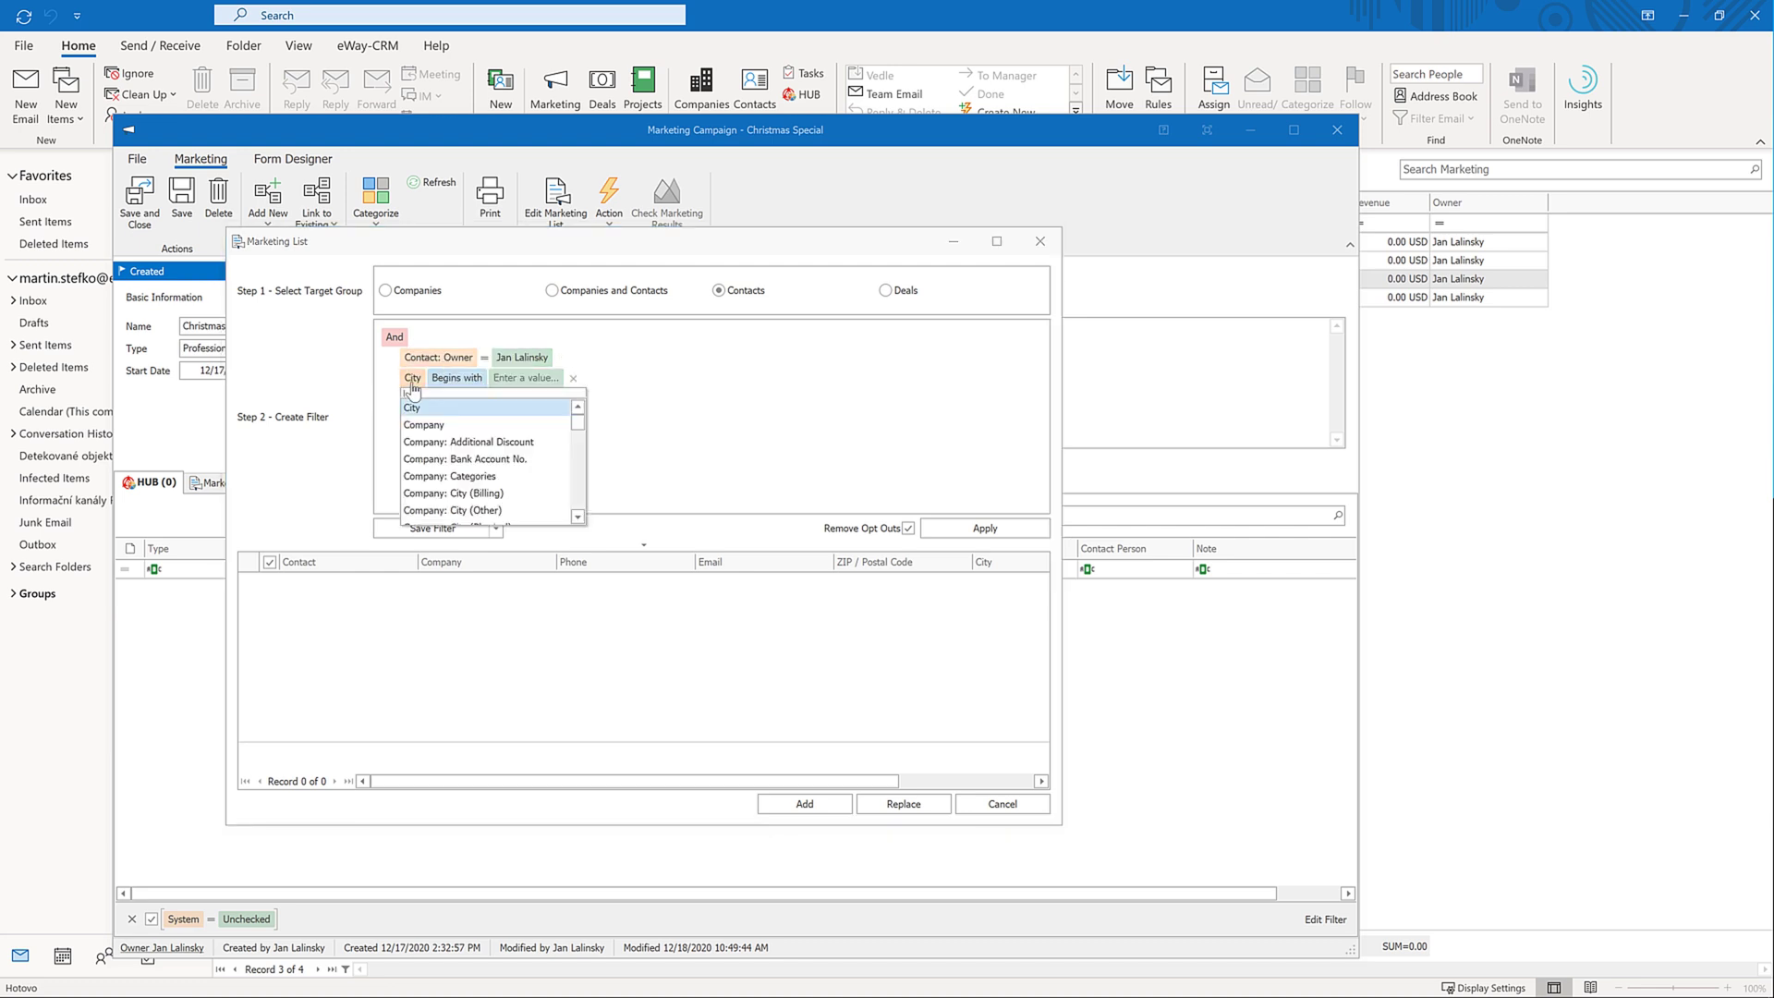
type("categ")
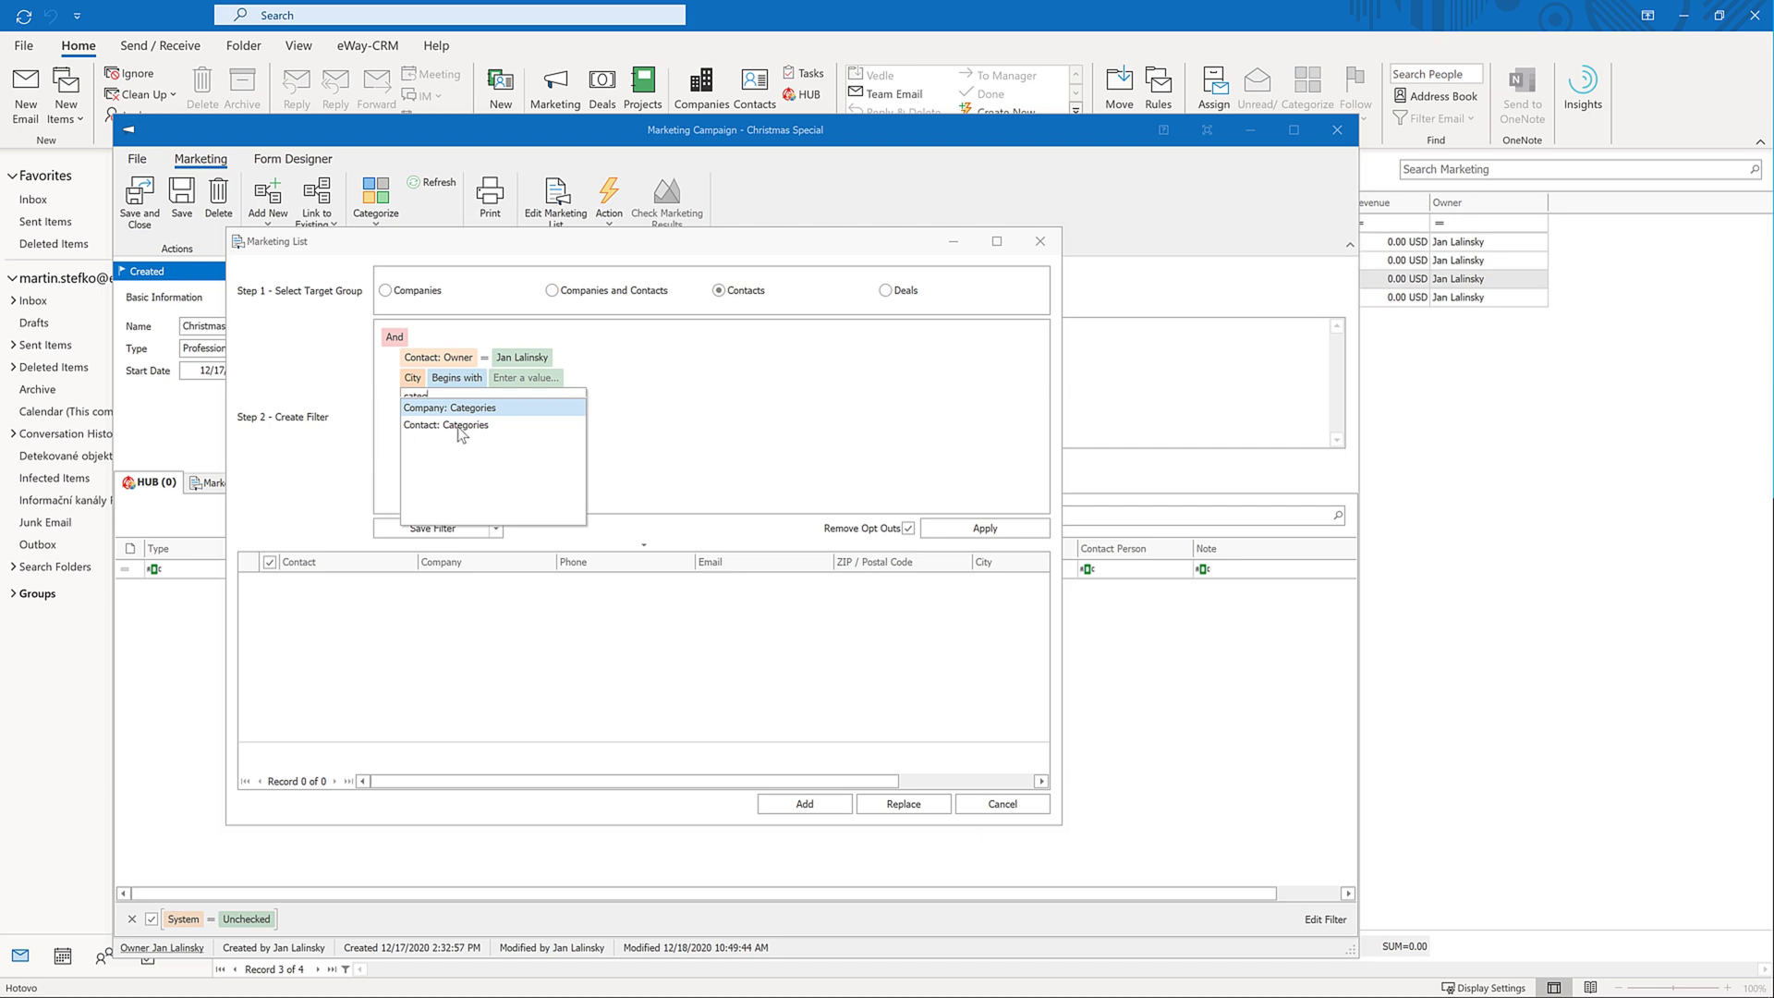
left_click(461, 427)
left_click(515, 386)
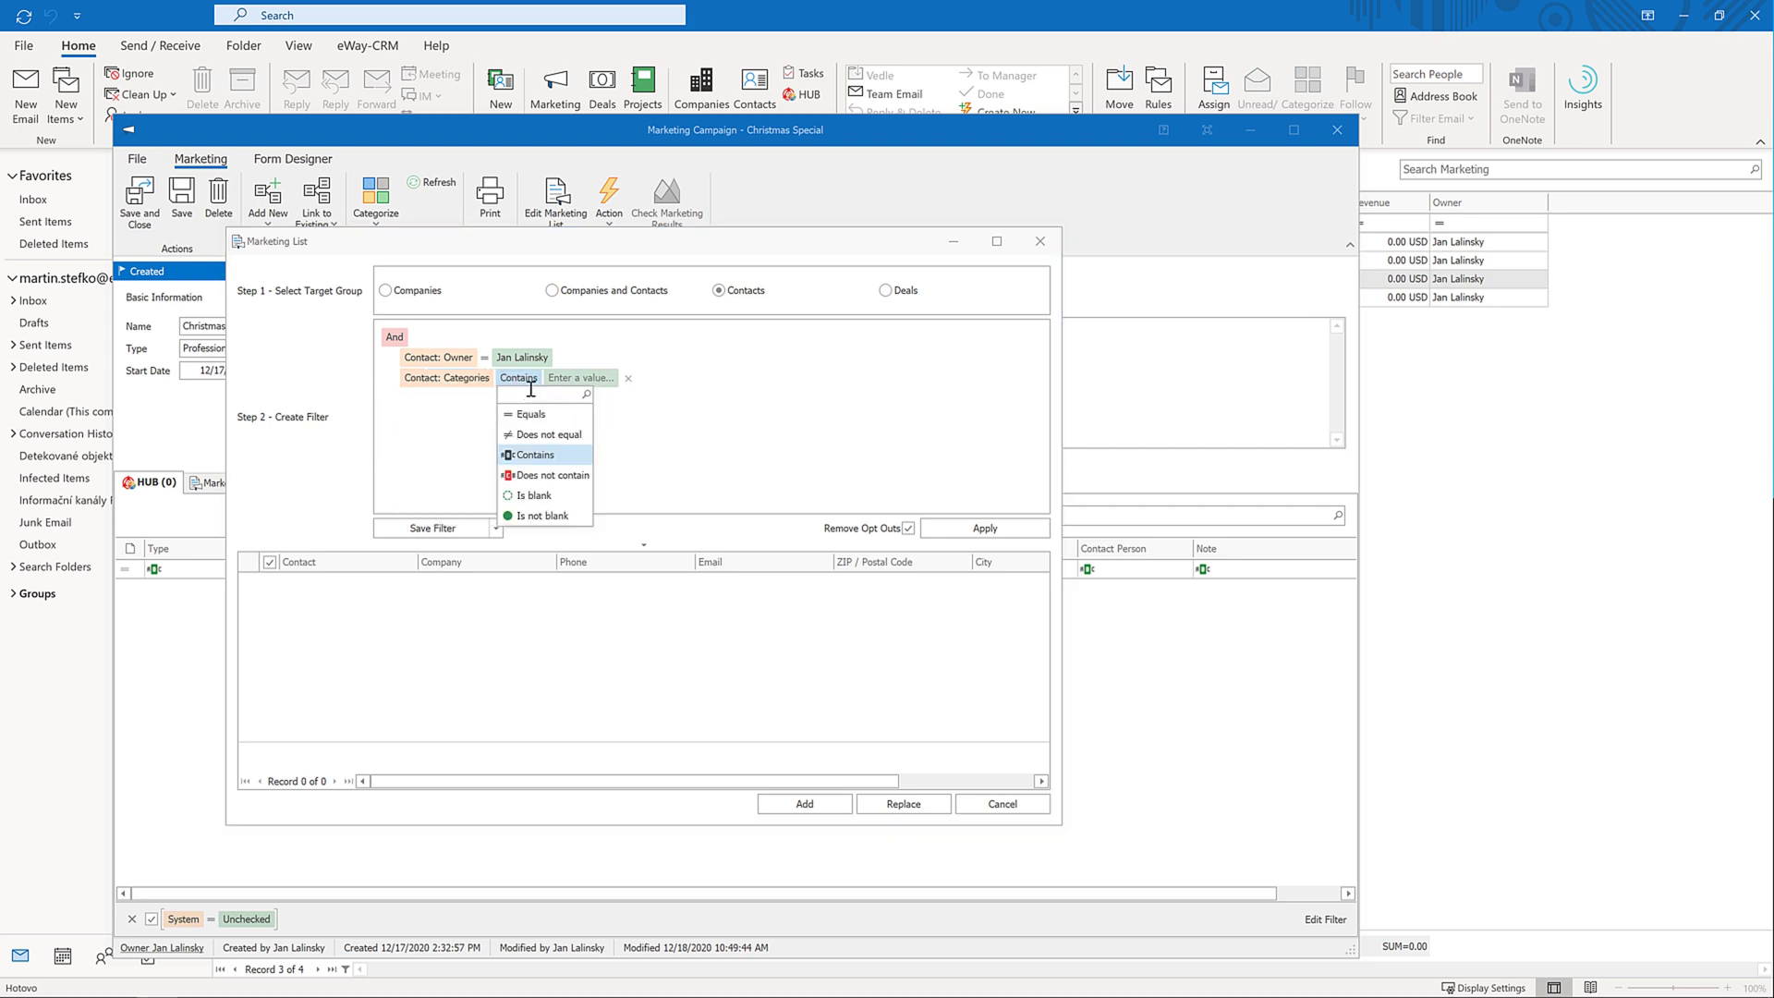
left_click(520, 404)
left_click(563, 381)
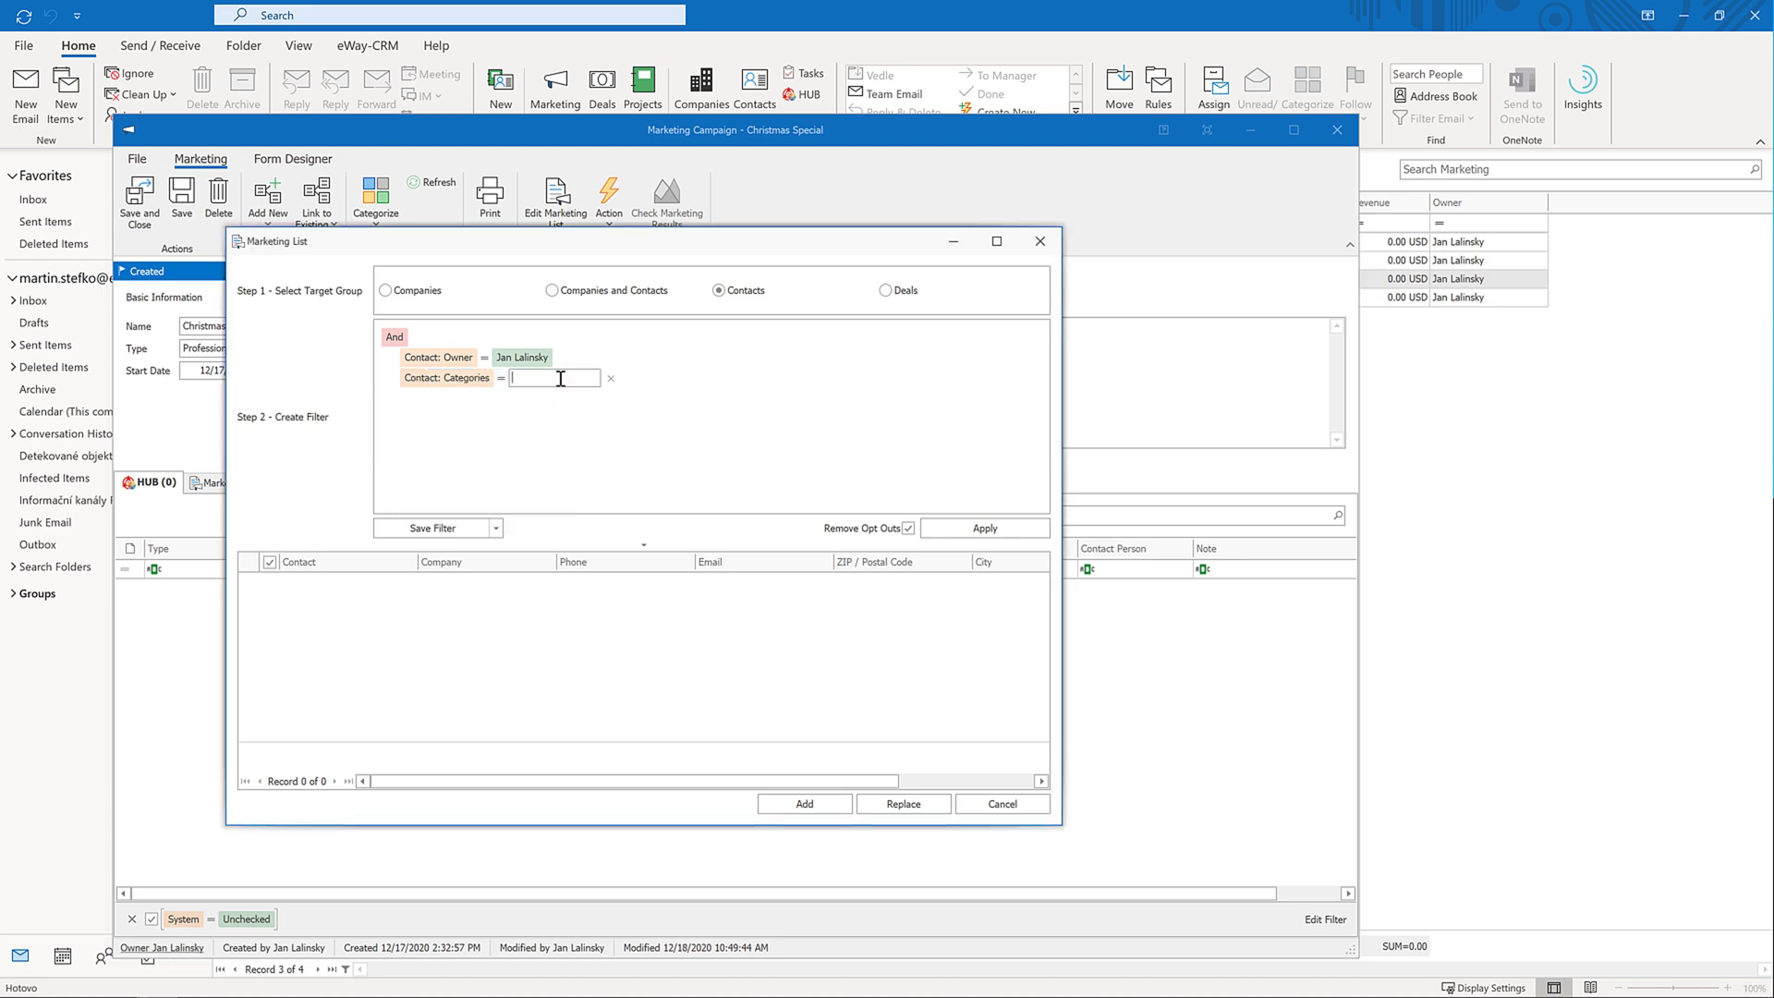
type("software")
key("Return")
left_click(966, 529)
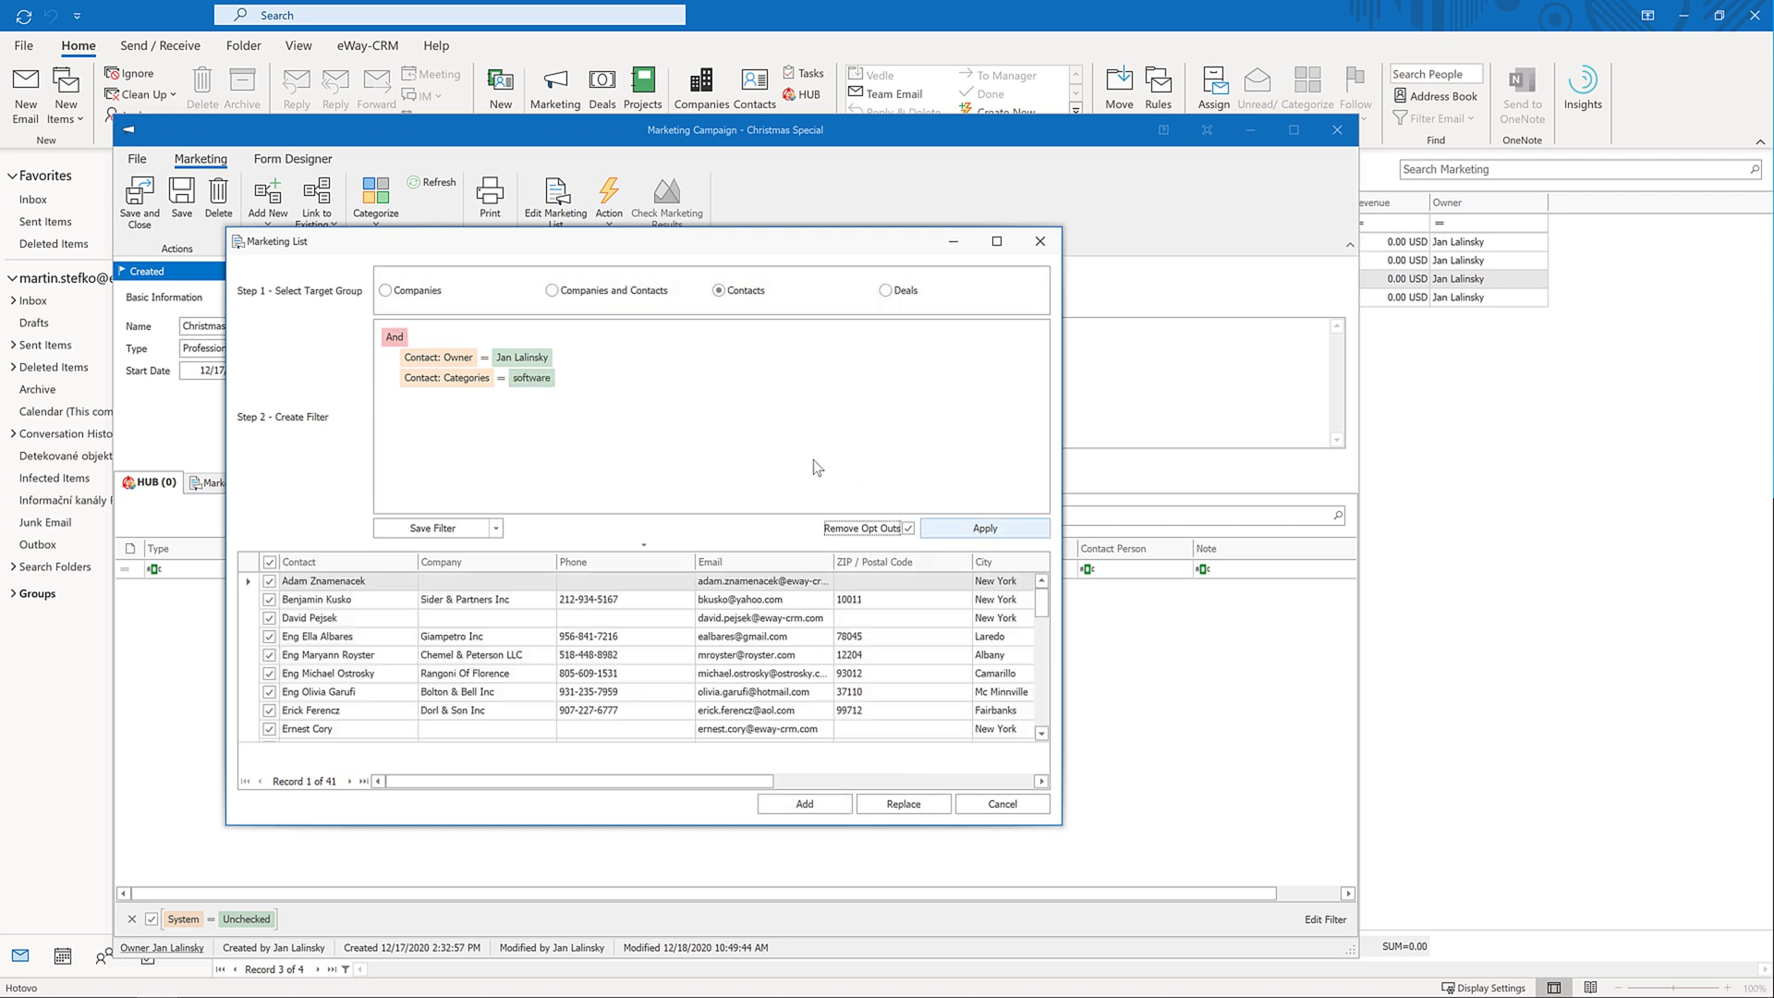
Change the first condition to business city beginning 'new york', combined with And, and apply
left_click(392, 337)
left_click(416, 375)
left_click(979, 532)
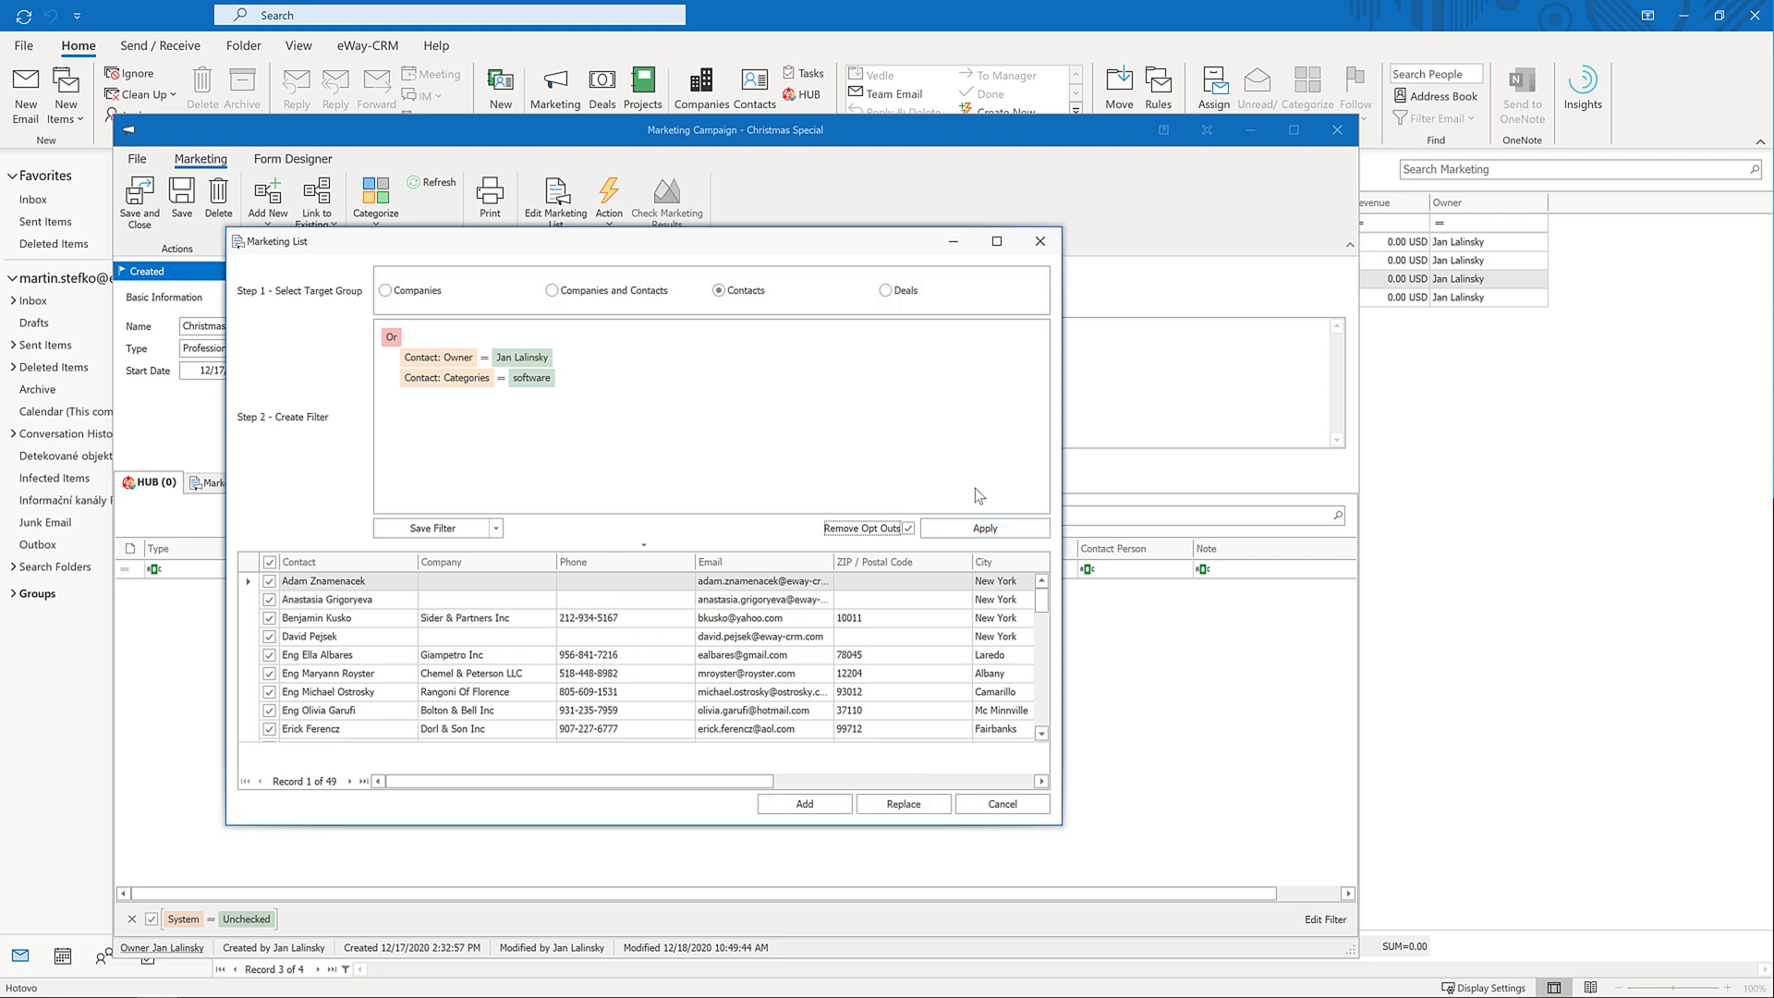
left_click(468, 360)
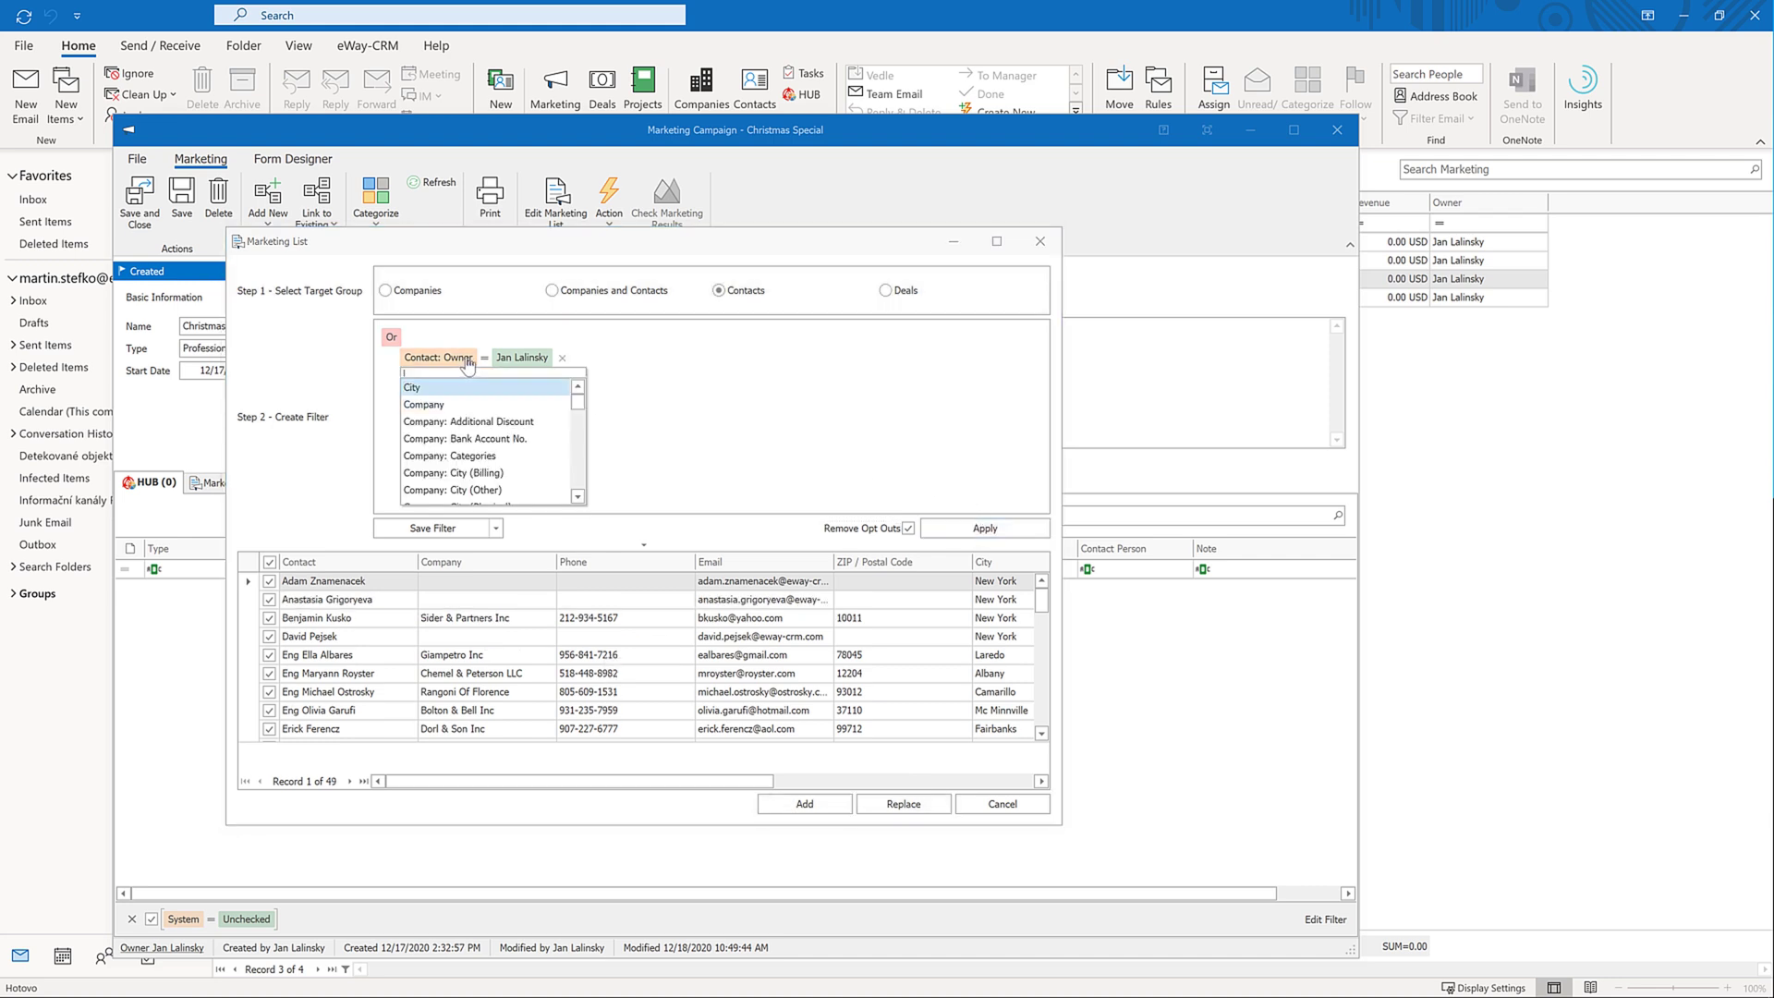
type("city")
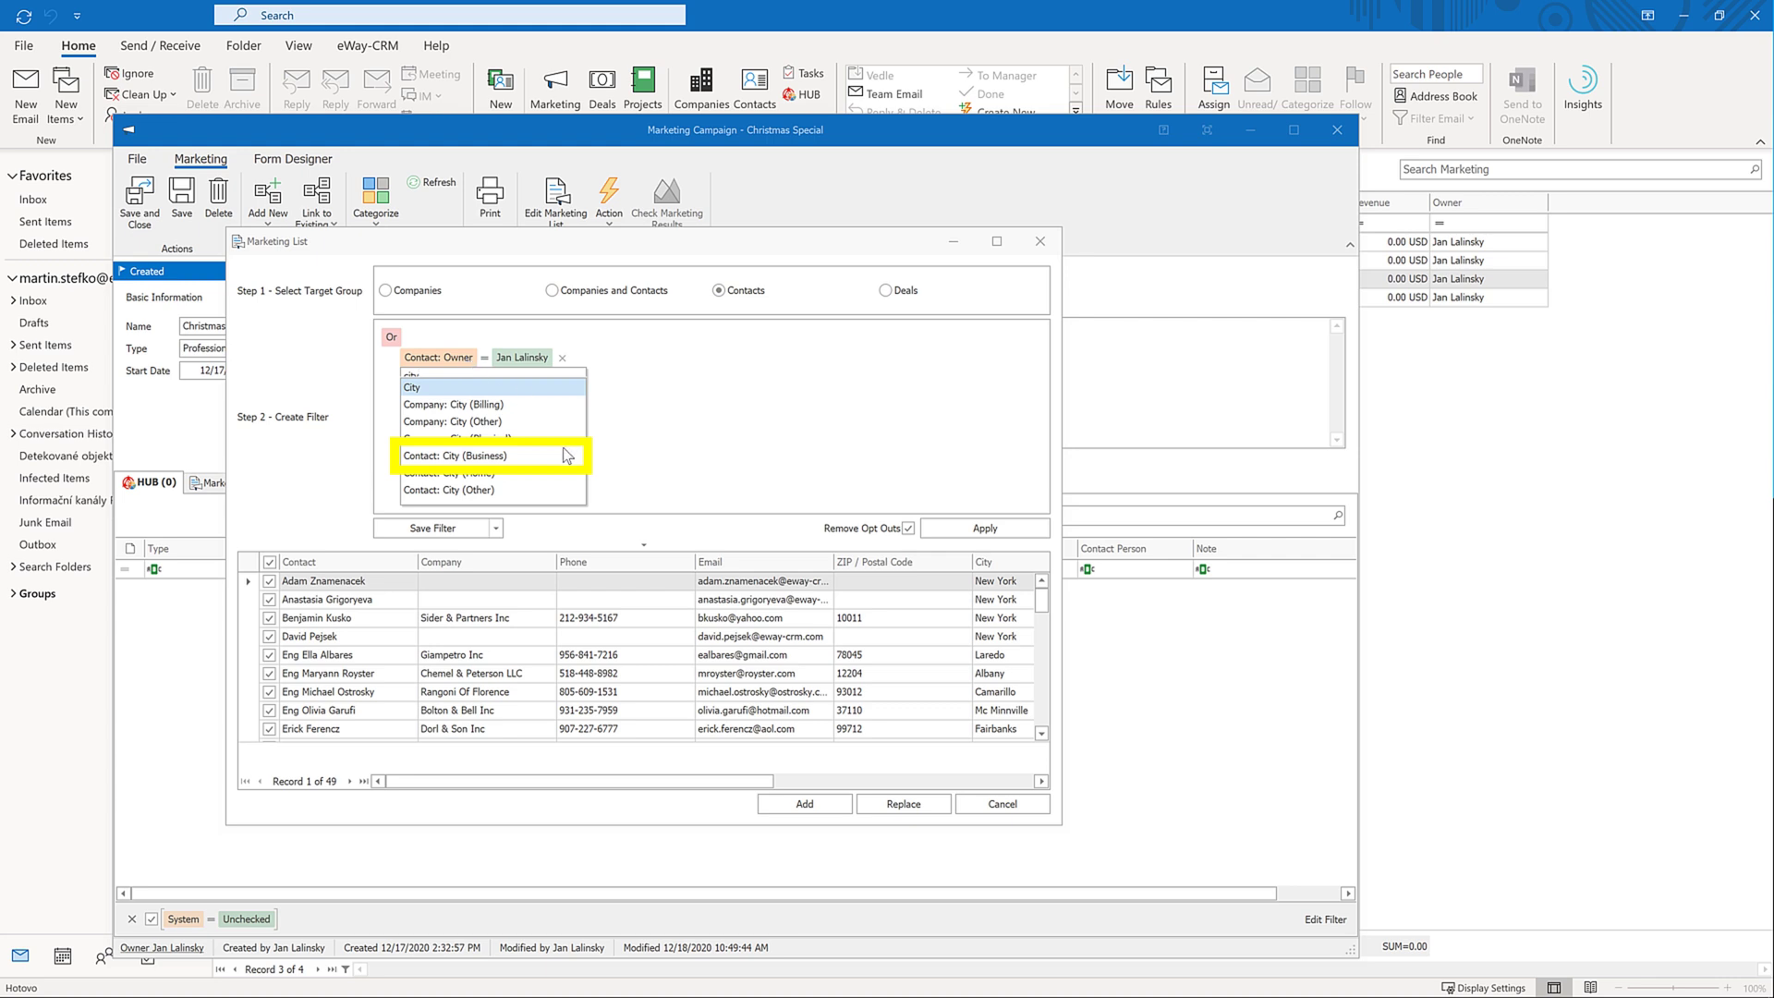
left_click(496, 457)
left_click(610, 367)
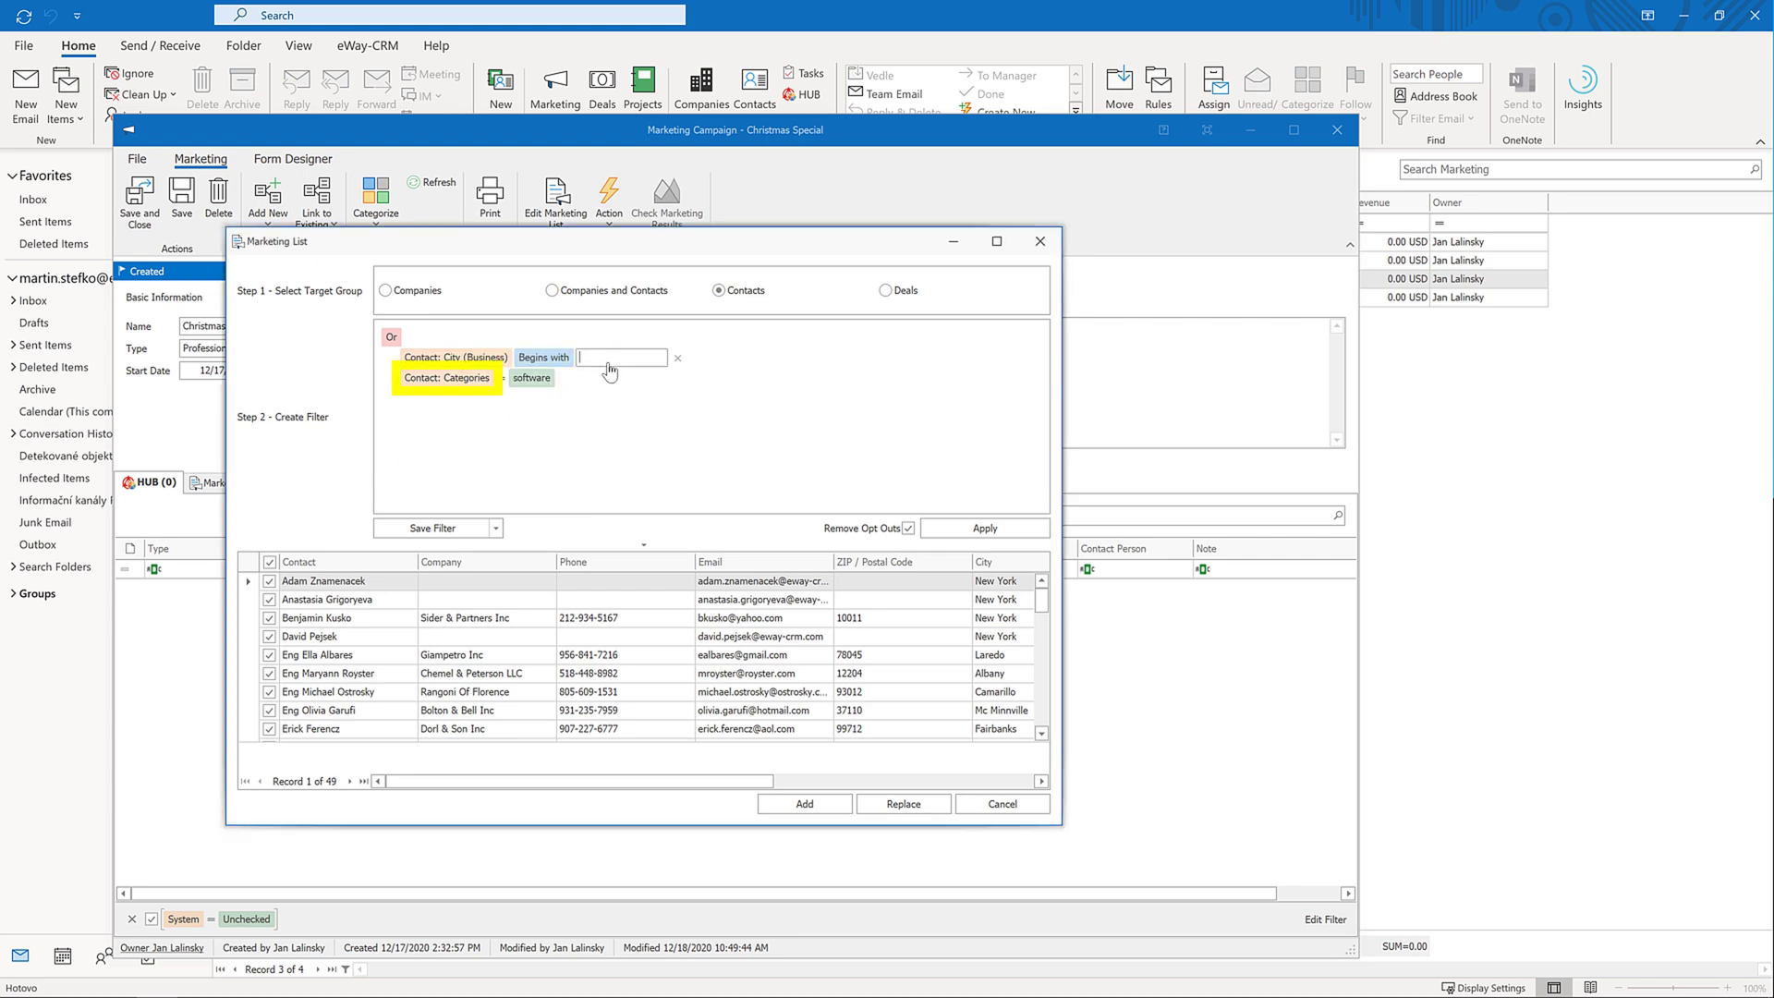
type("new york")
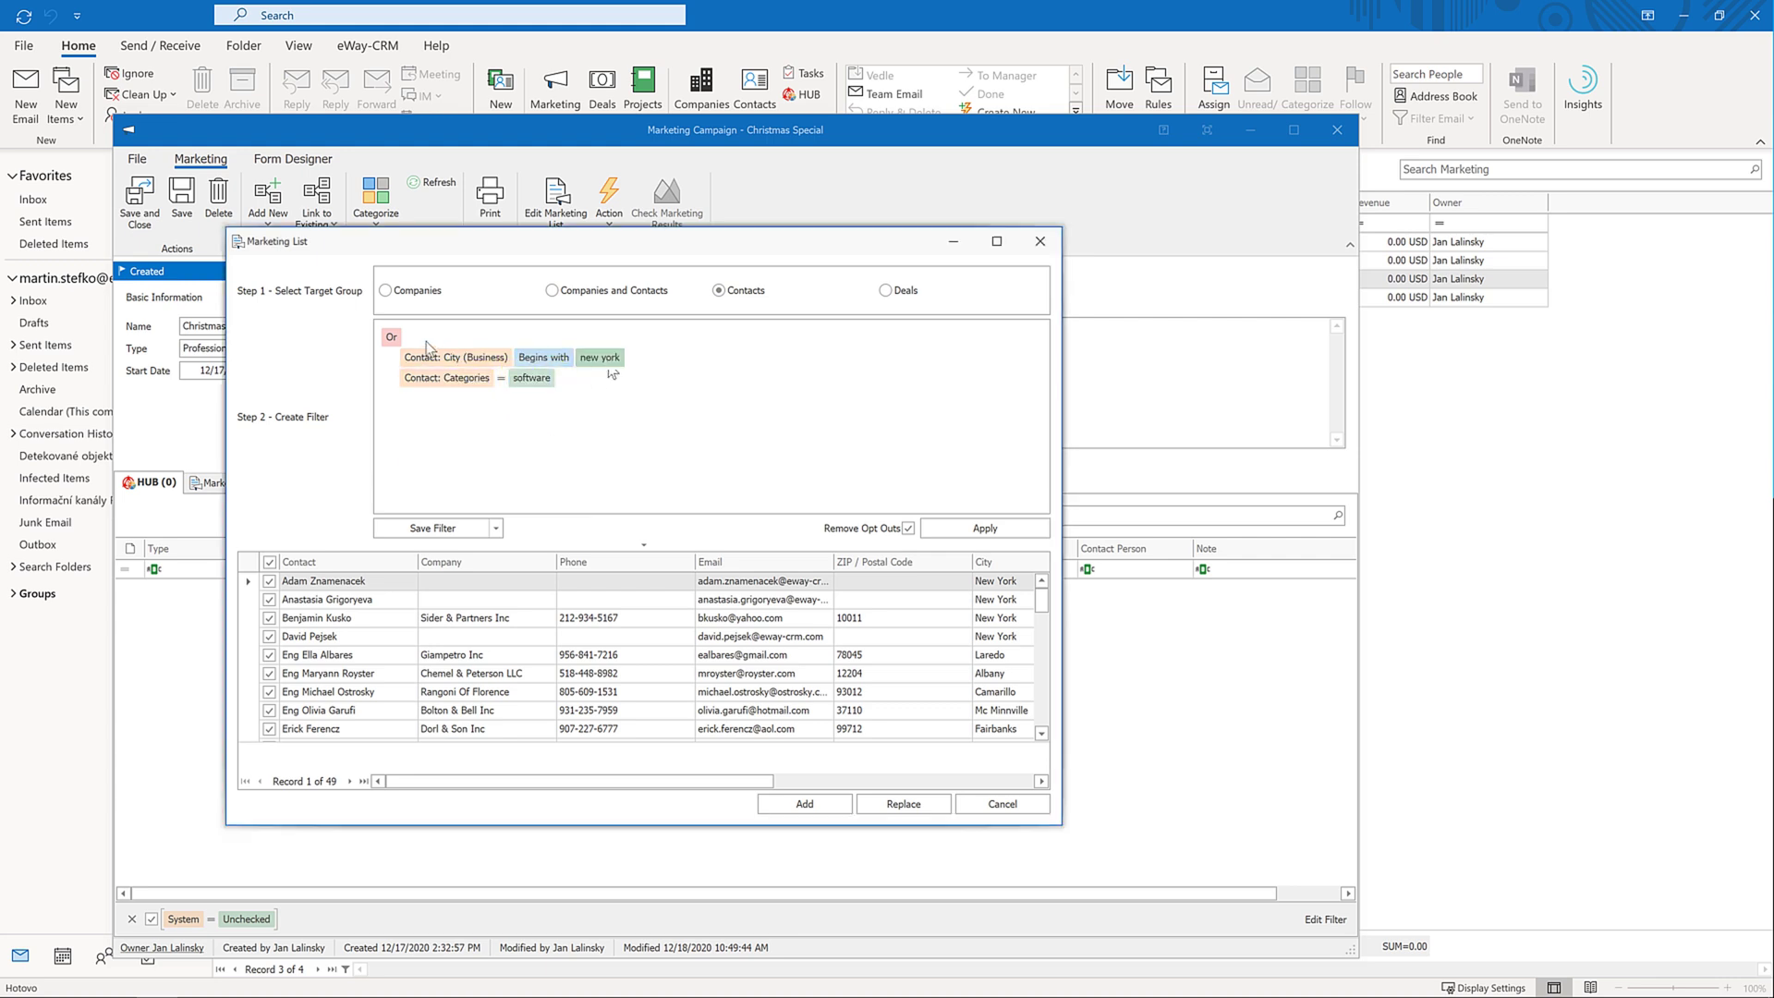
left_click(391, 337)
left_click(404, 360)
left_click(982, 528)
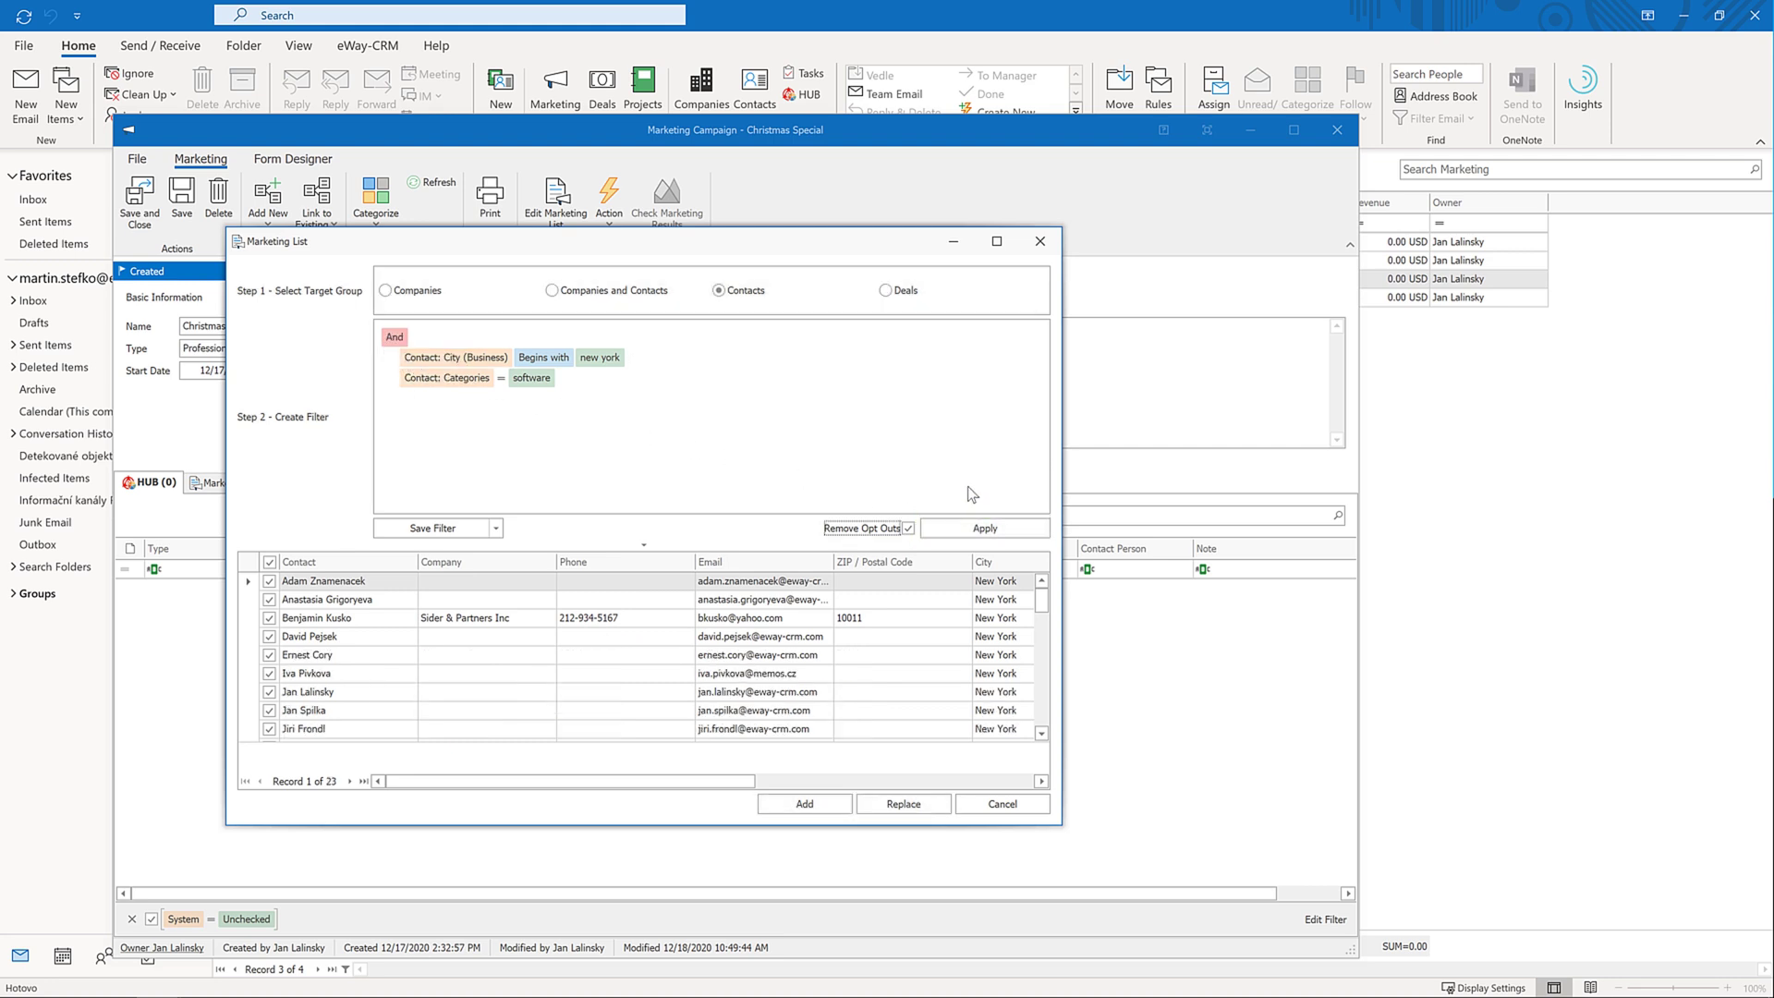
Save the filter as 'New York Contacts' and replace the campaign list with the 23 matches
left_click(465, 530)
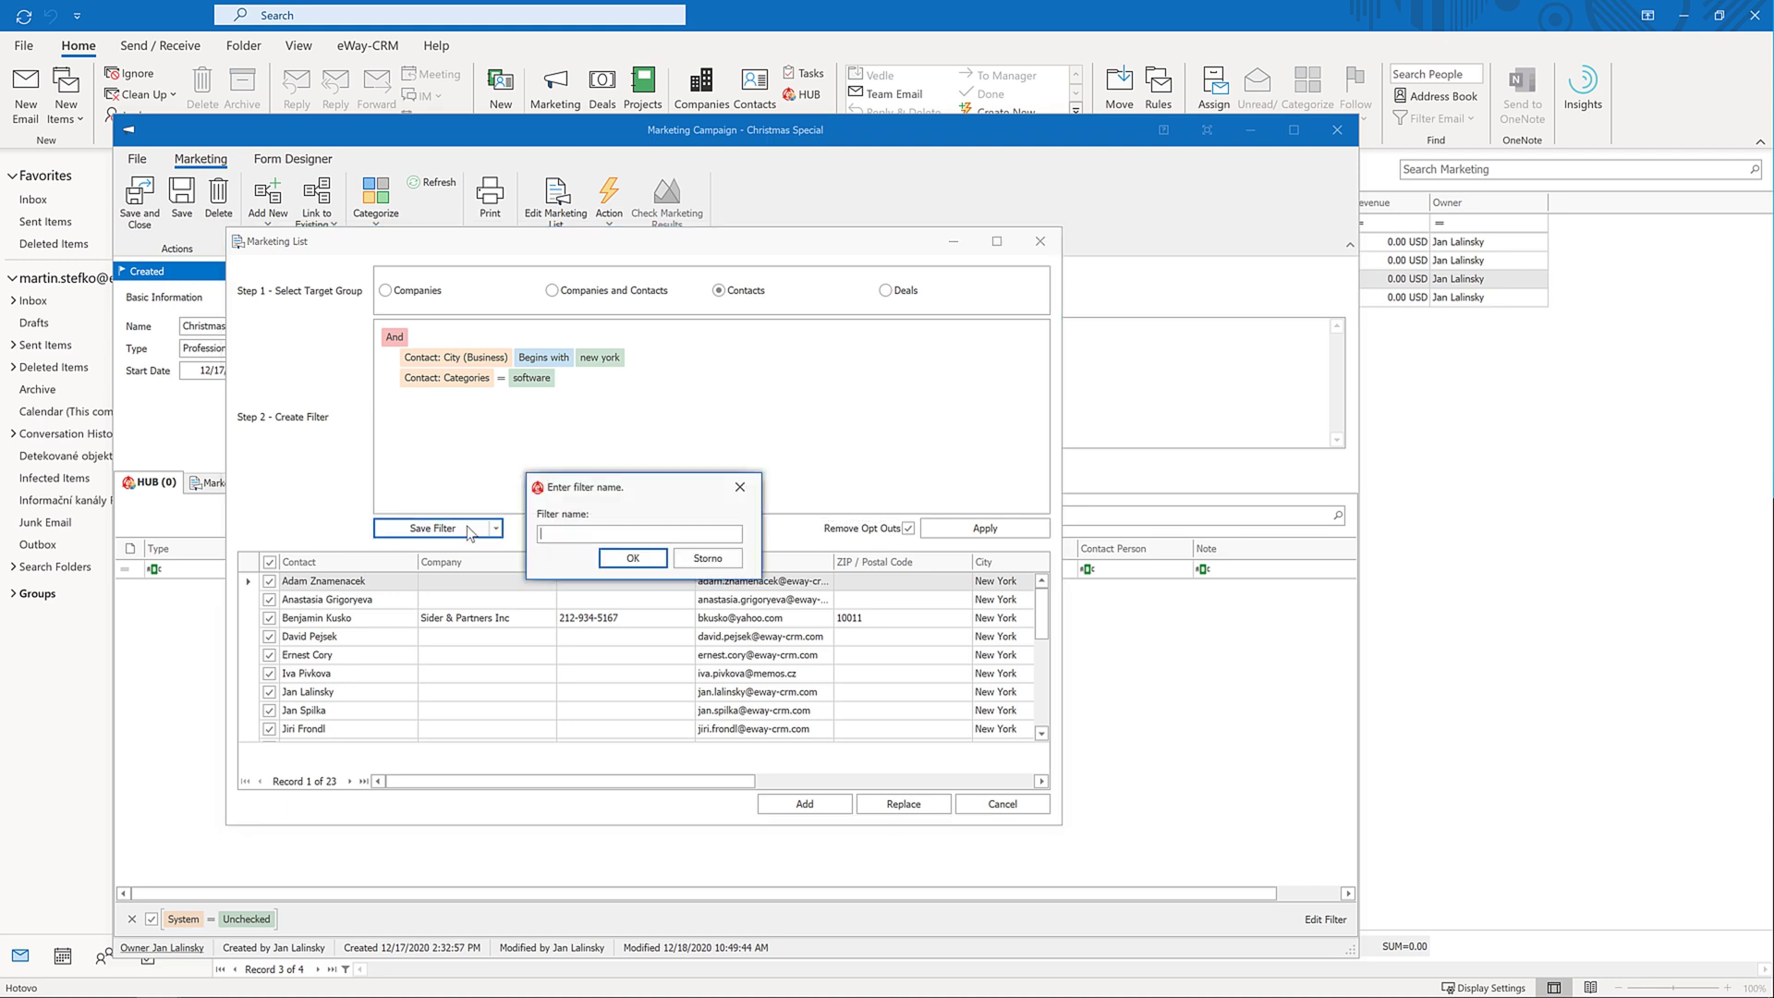
type("New York Contacts")
left_click(633, 560)
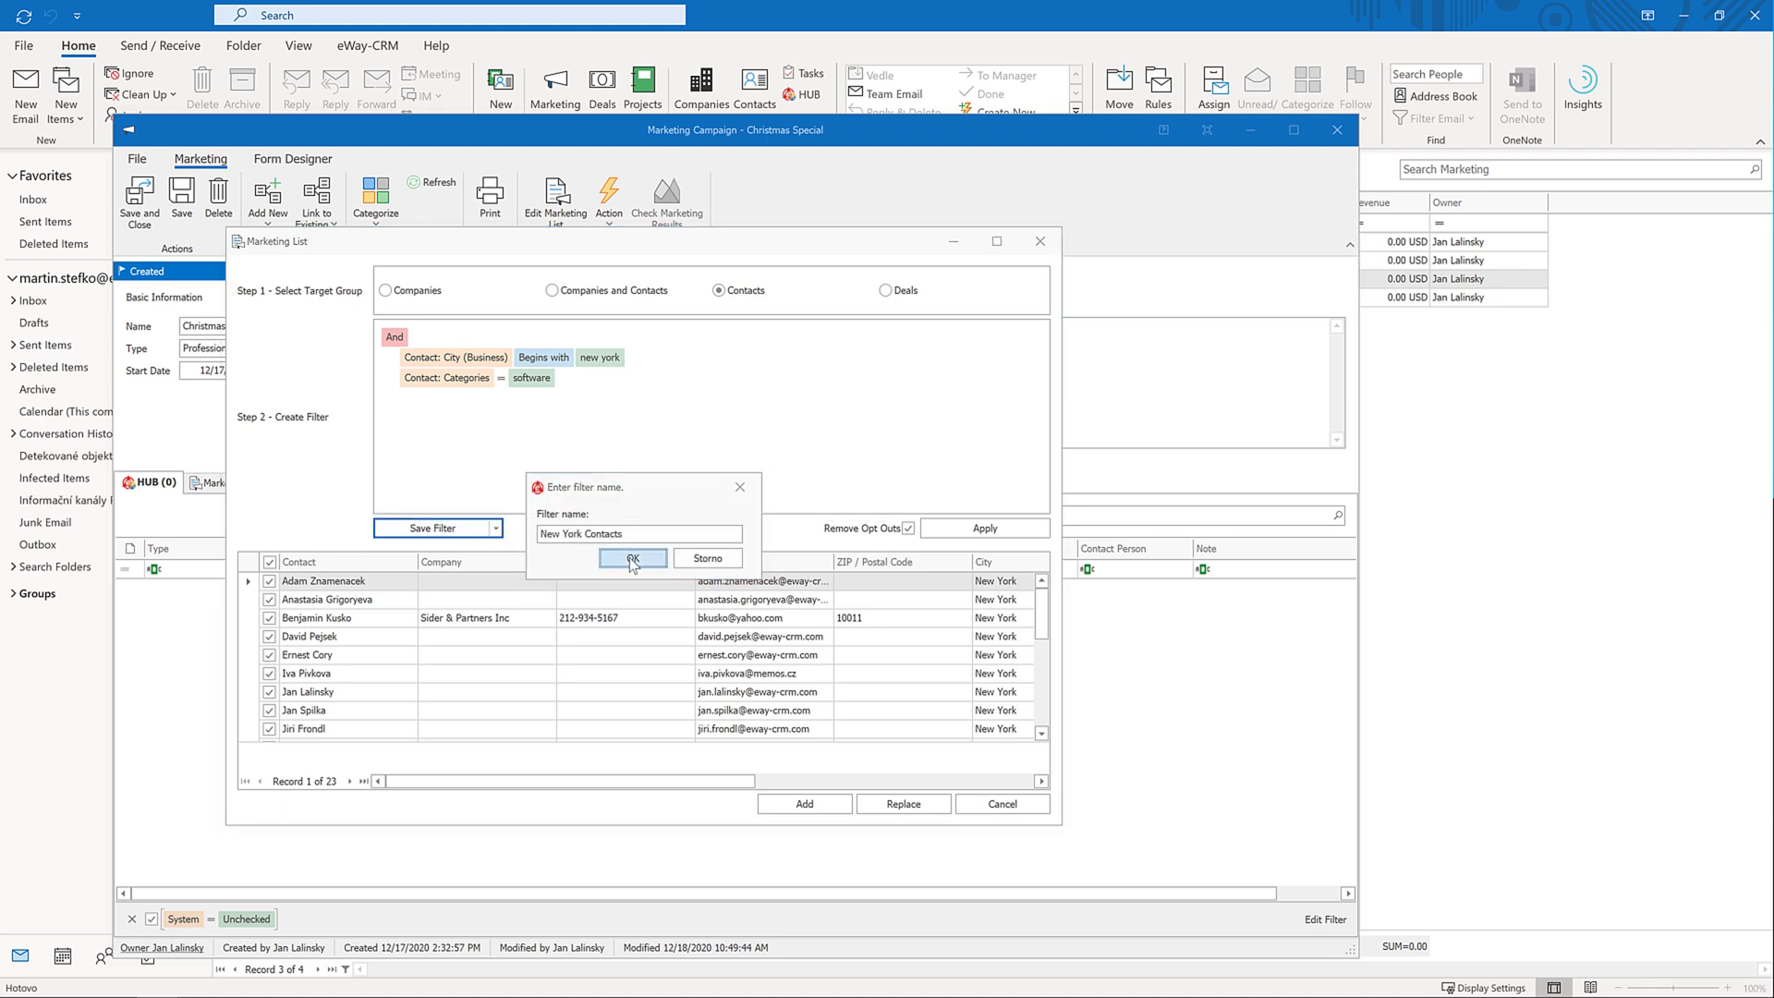
left_click(496, 528)
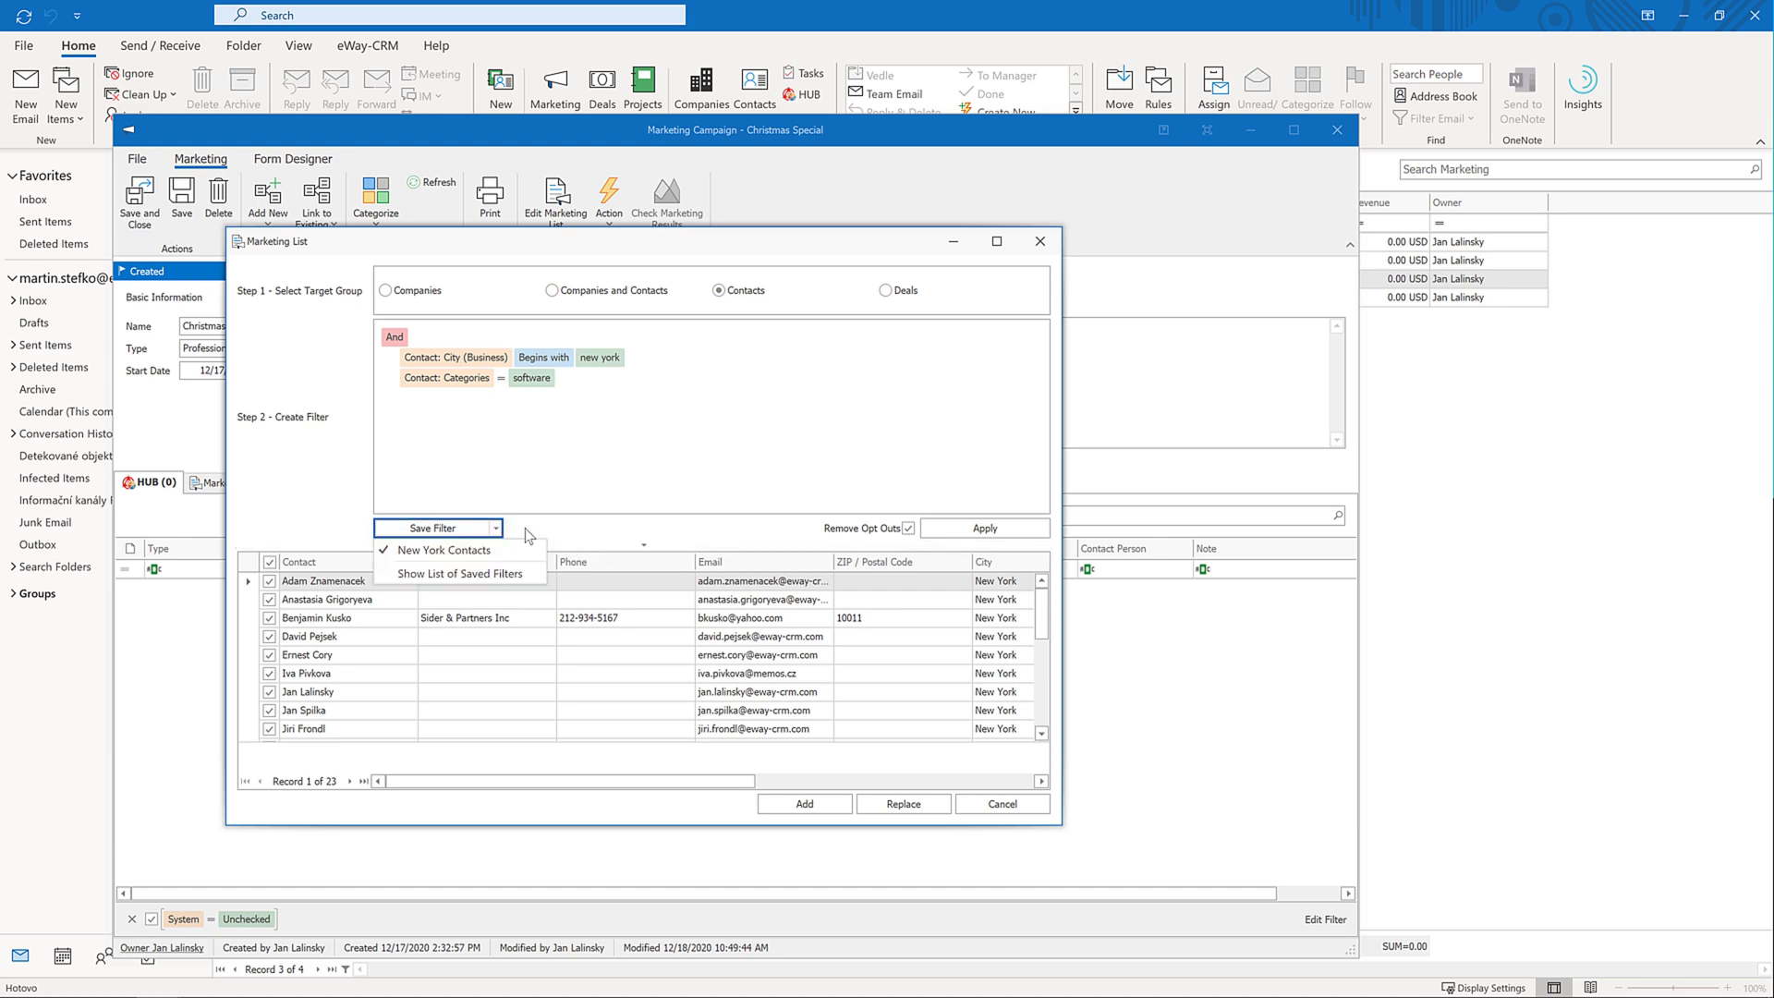
left_click(529, 536)
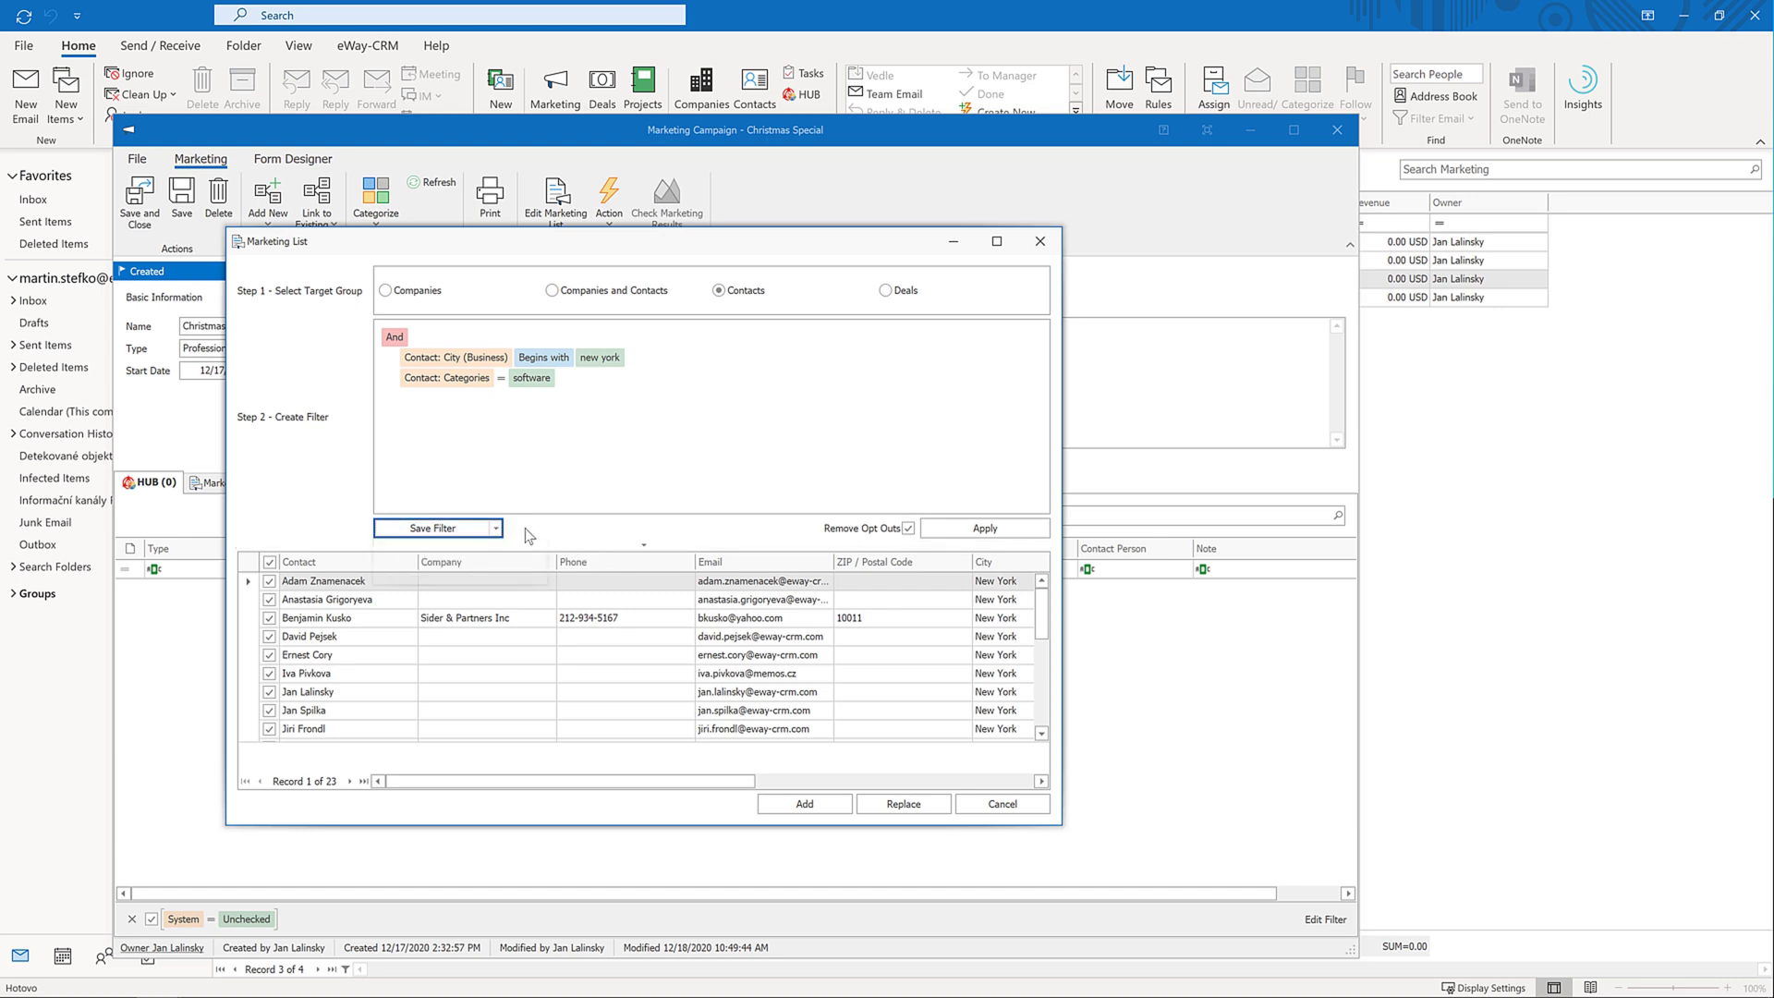
left_click(834, 802)
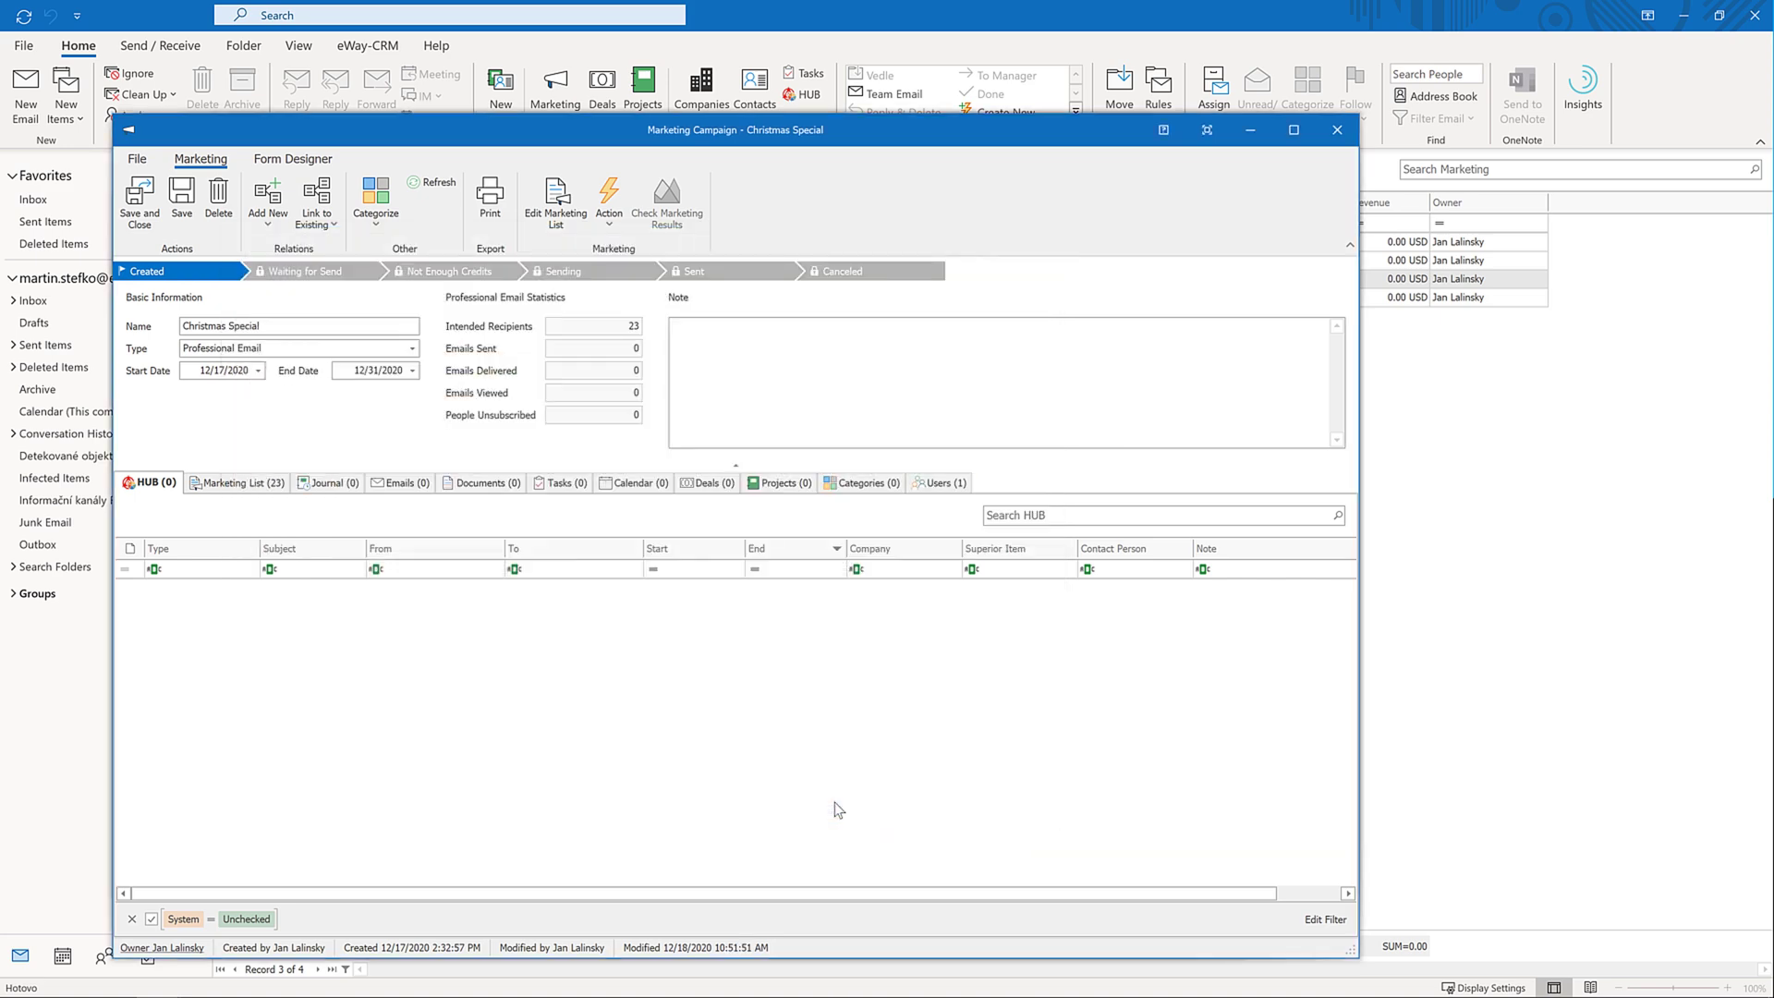
left_click(247, 489)
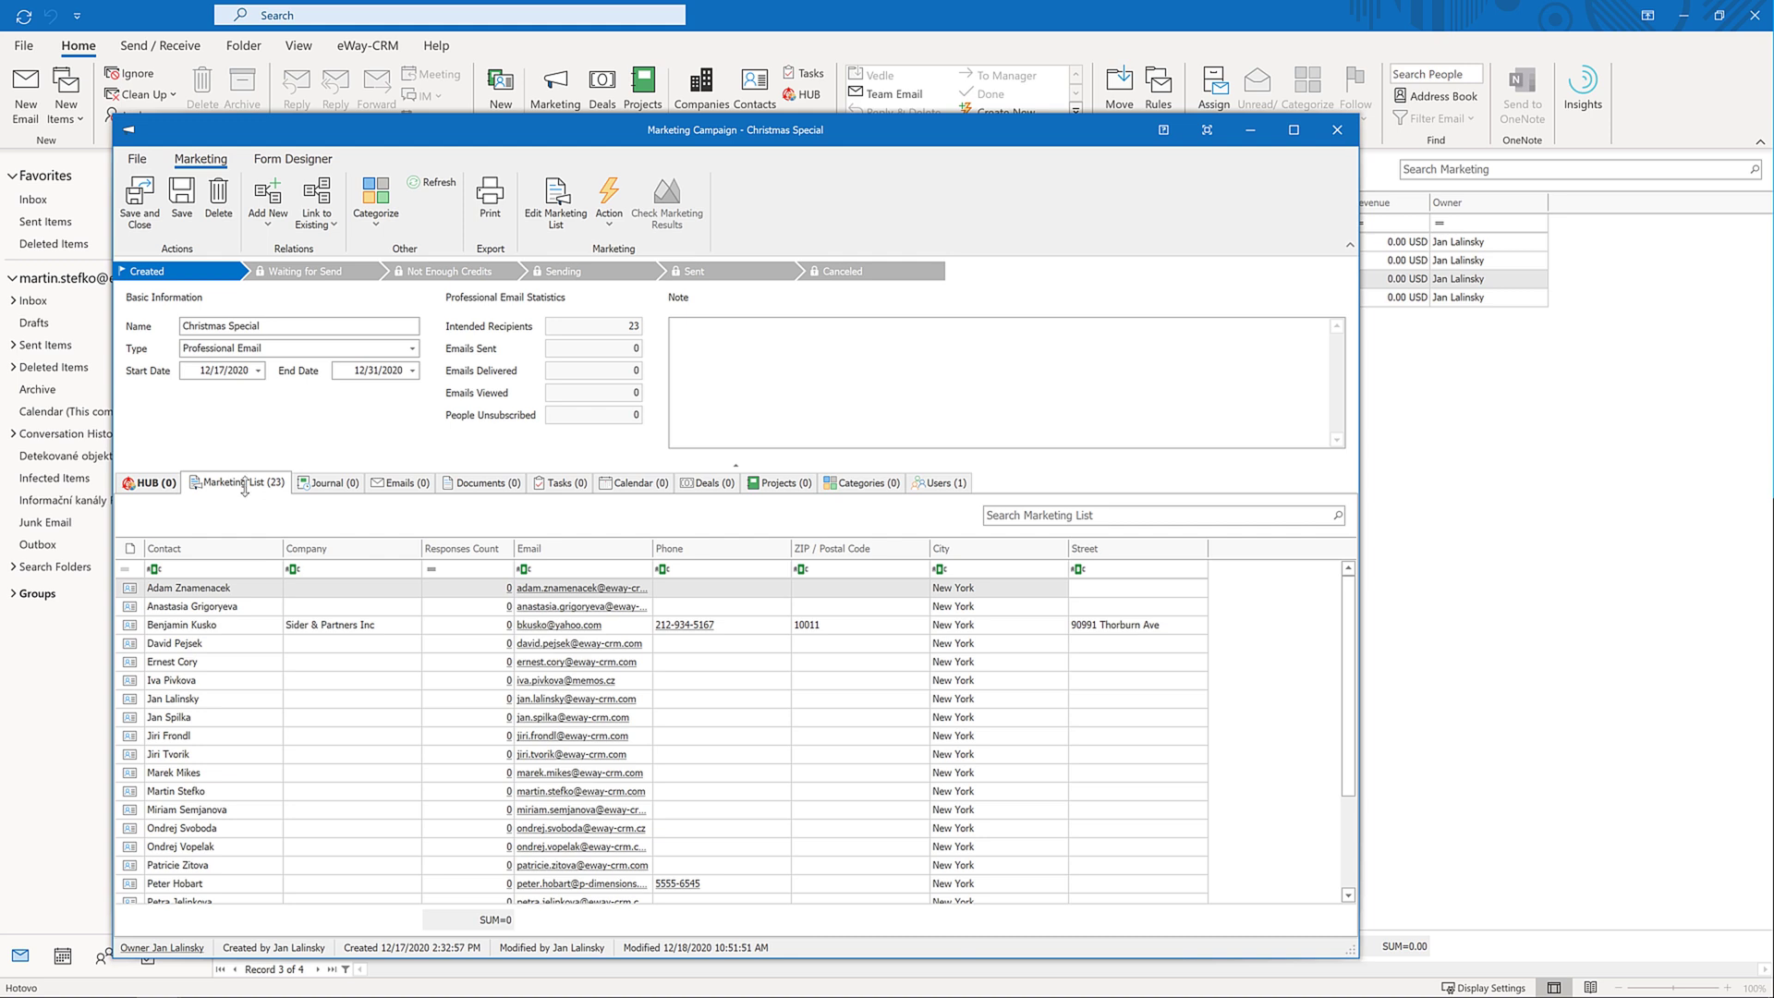
Reopen the marketing list filter for Deals with condition Deal: City begins with 'new york'
left_click(570, 215)
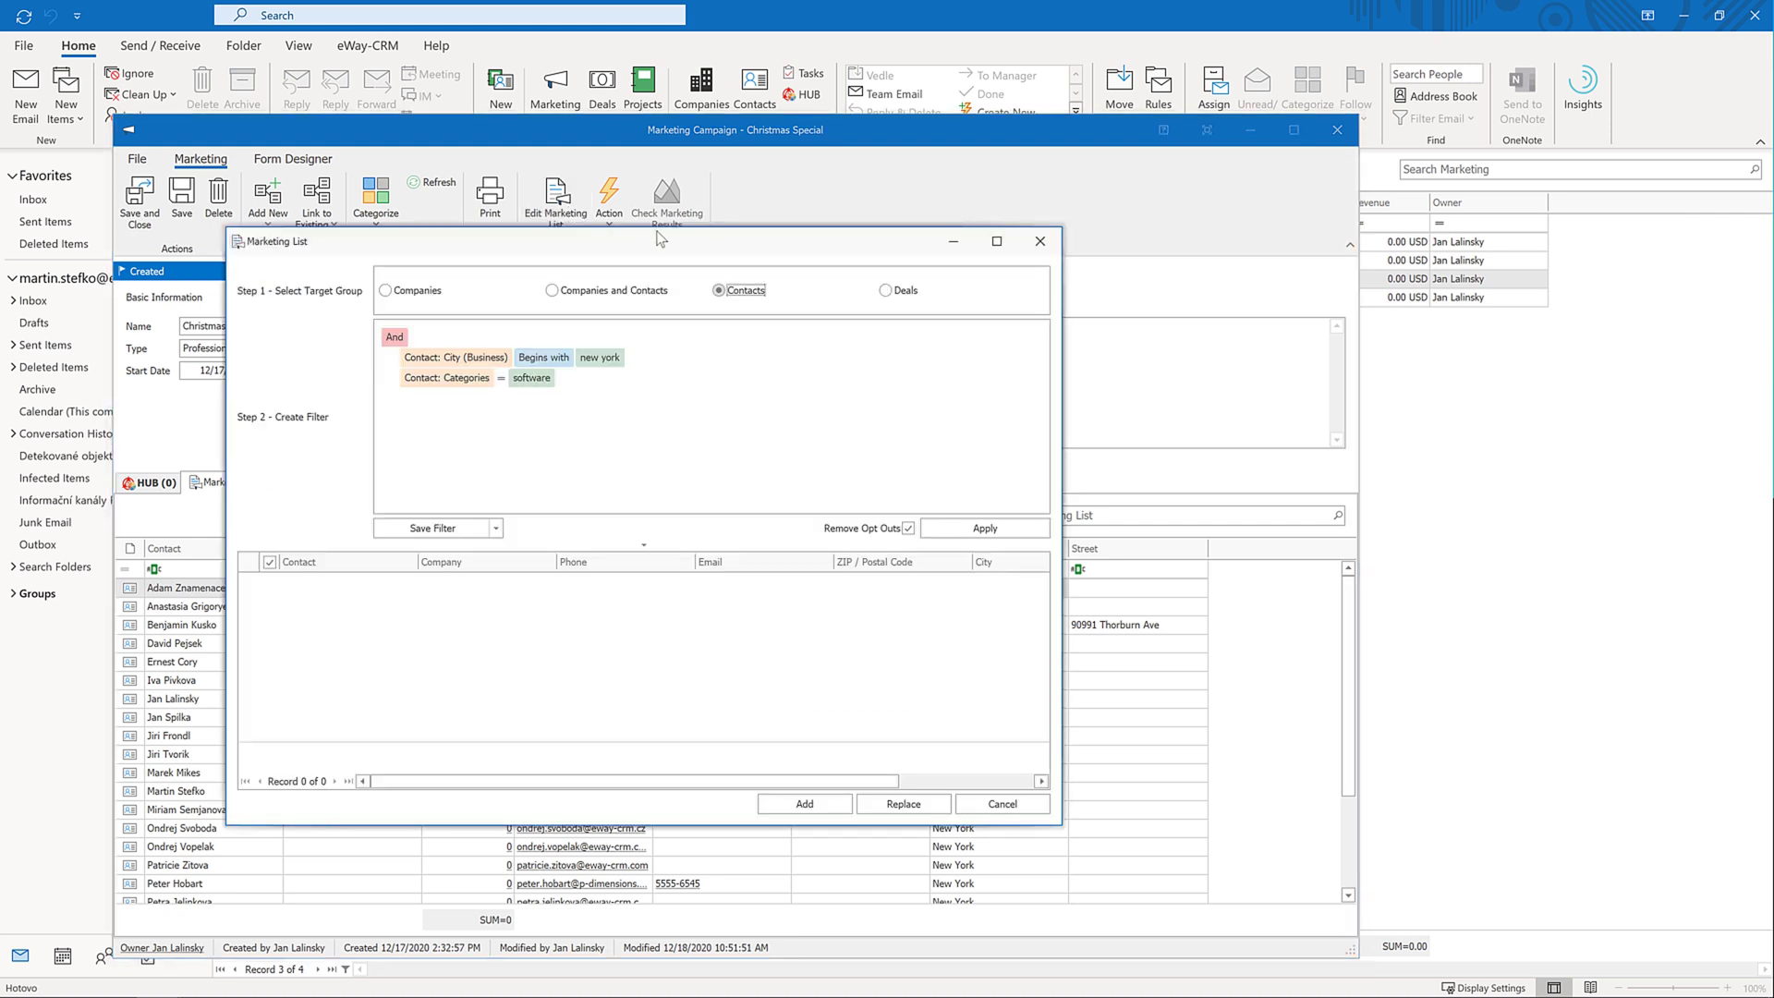
left_click(885, 290)
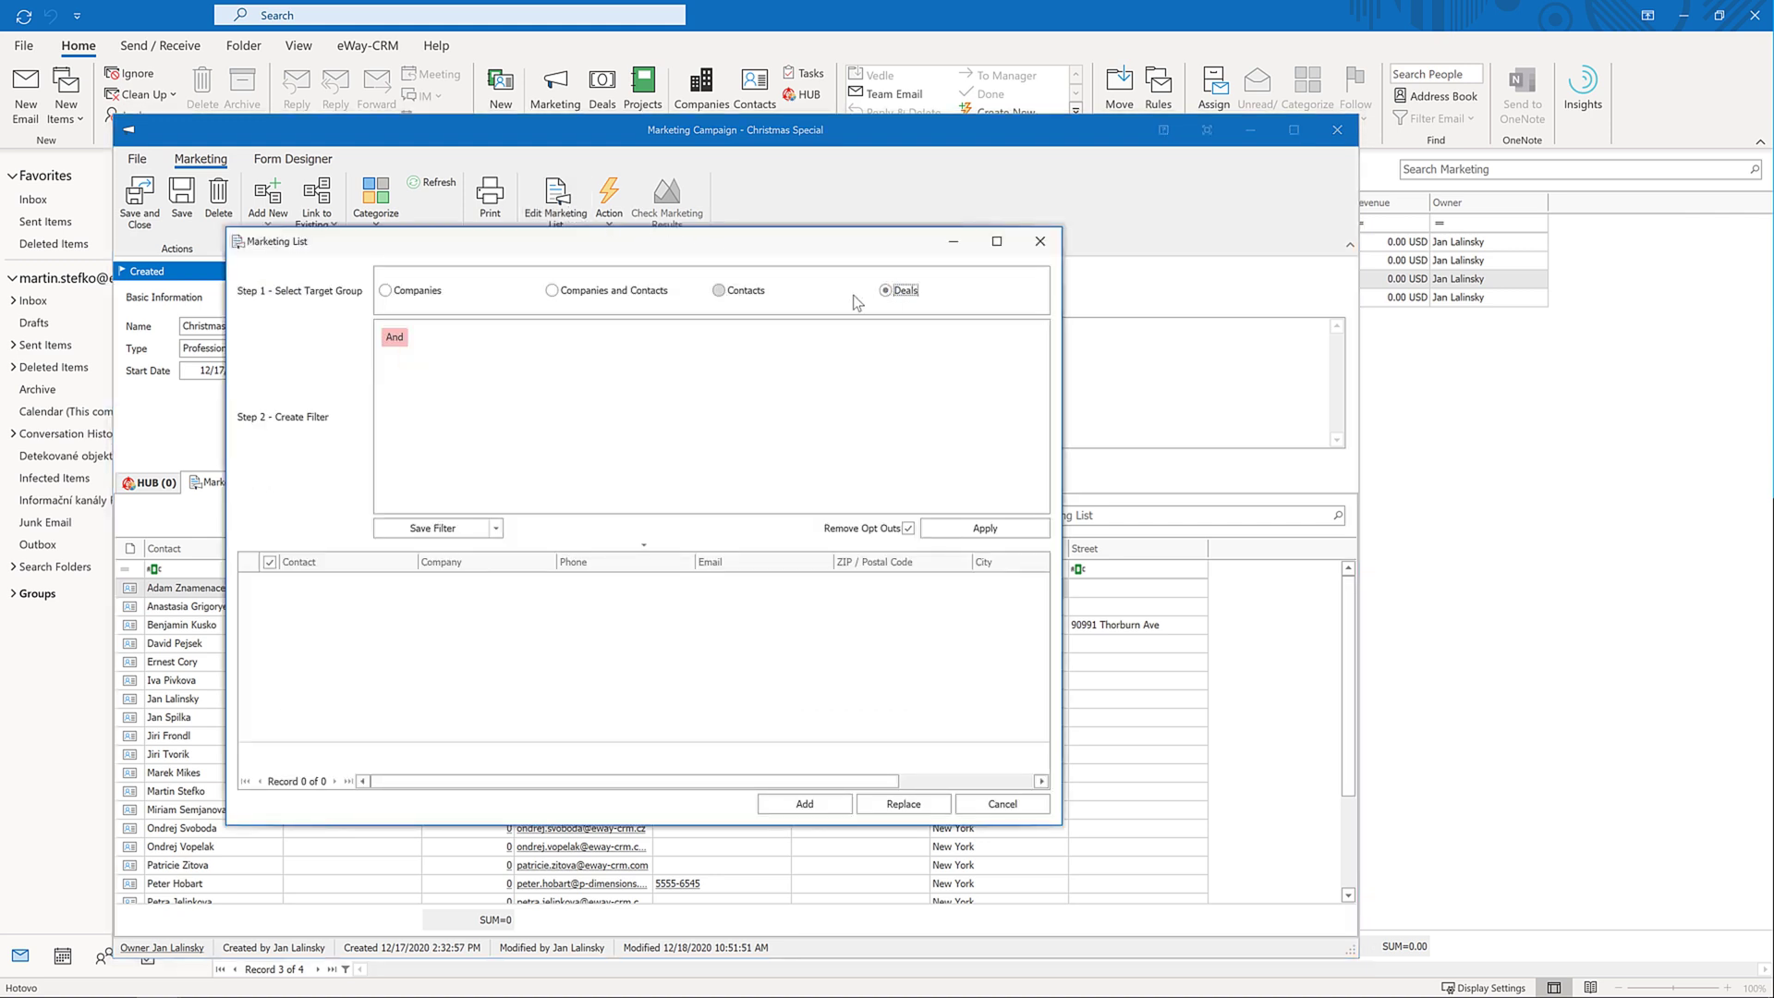
left_click(396, 337)
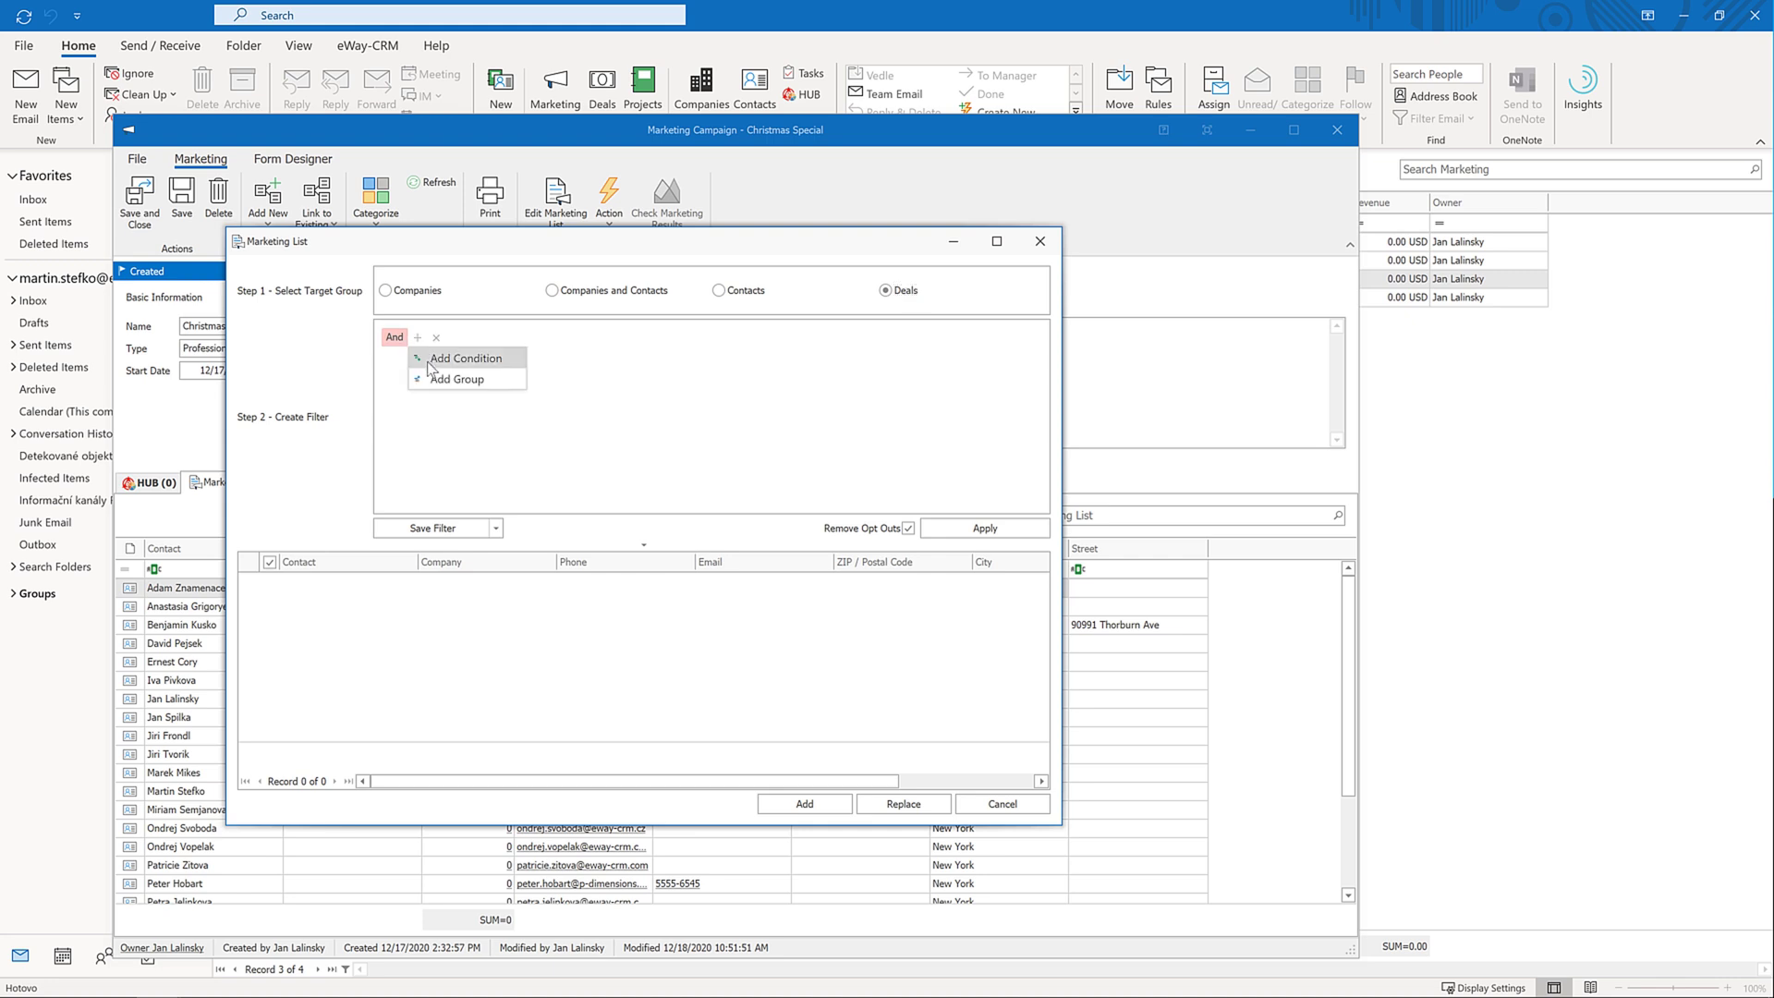
left_click(424, 362)
left_click(425, 359)
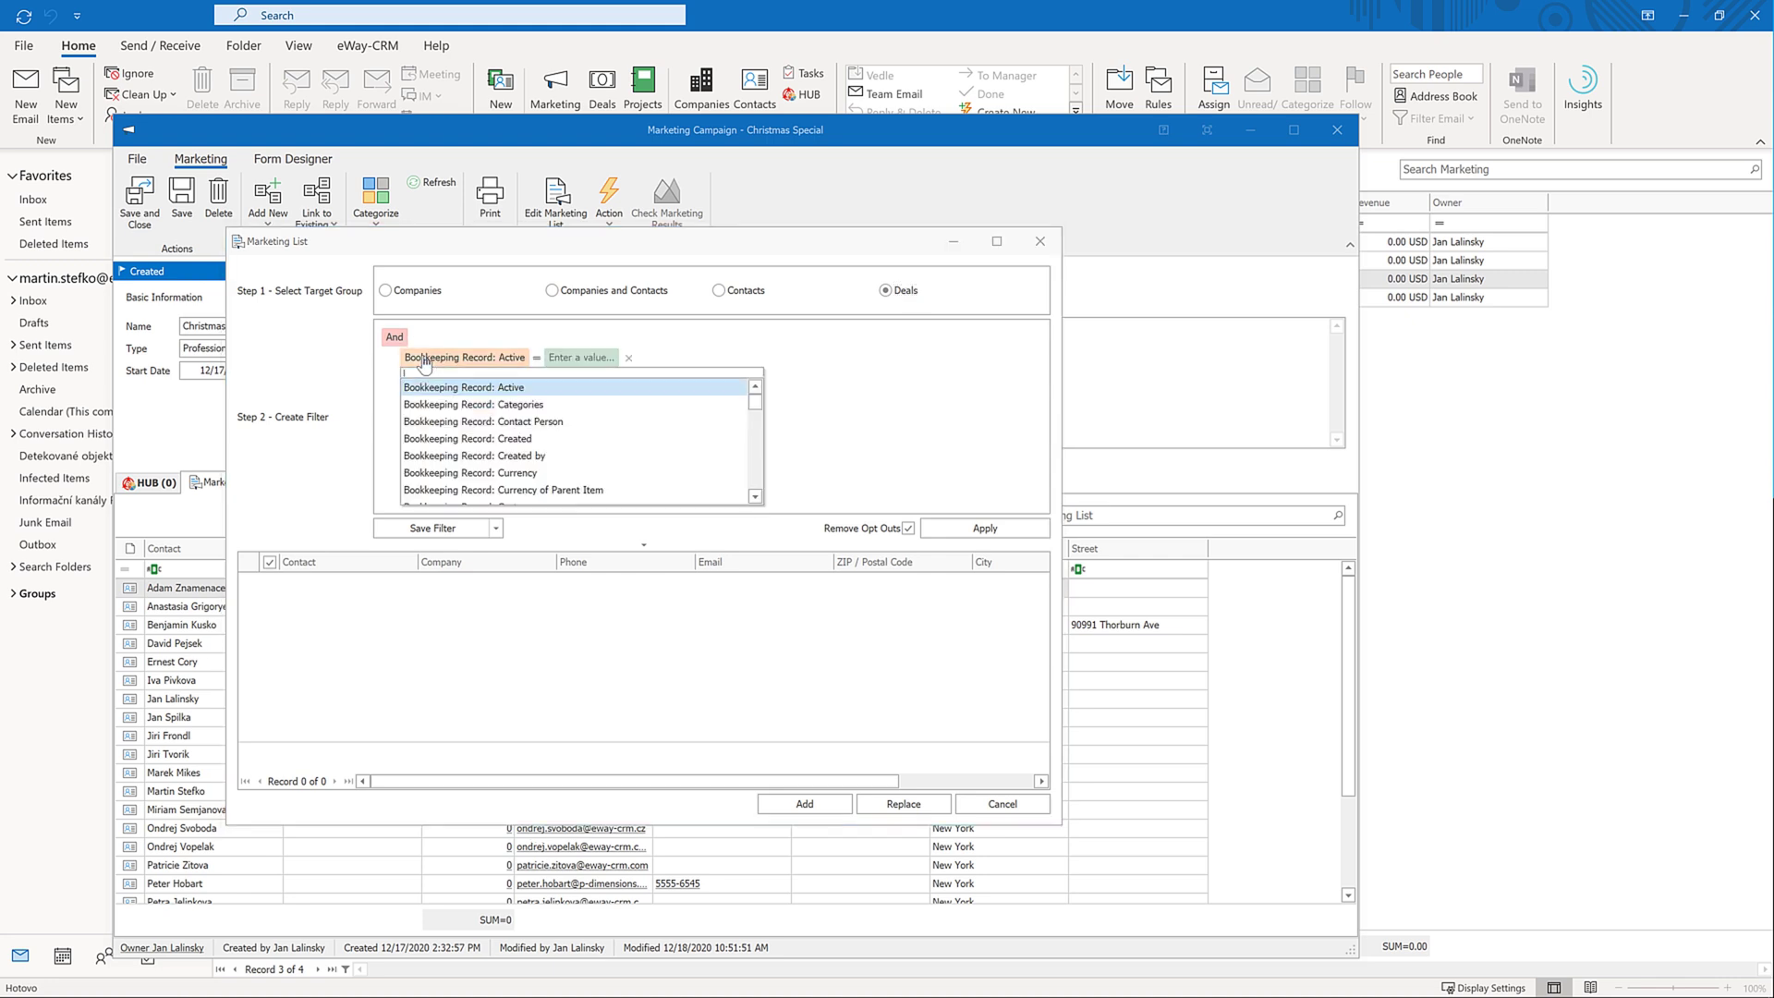
type("city")
left_click(435, 404)
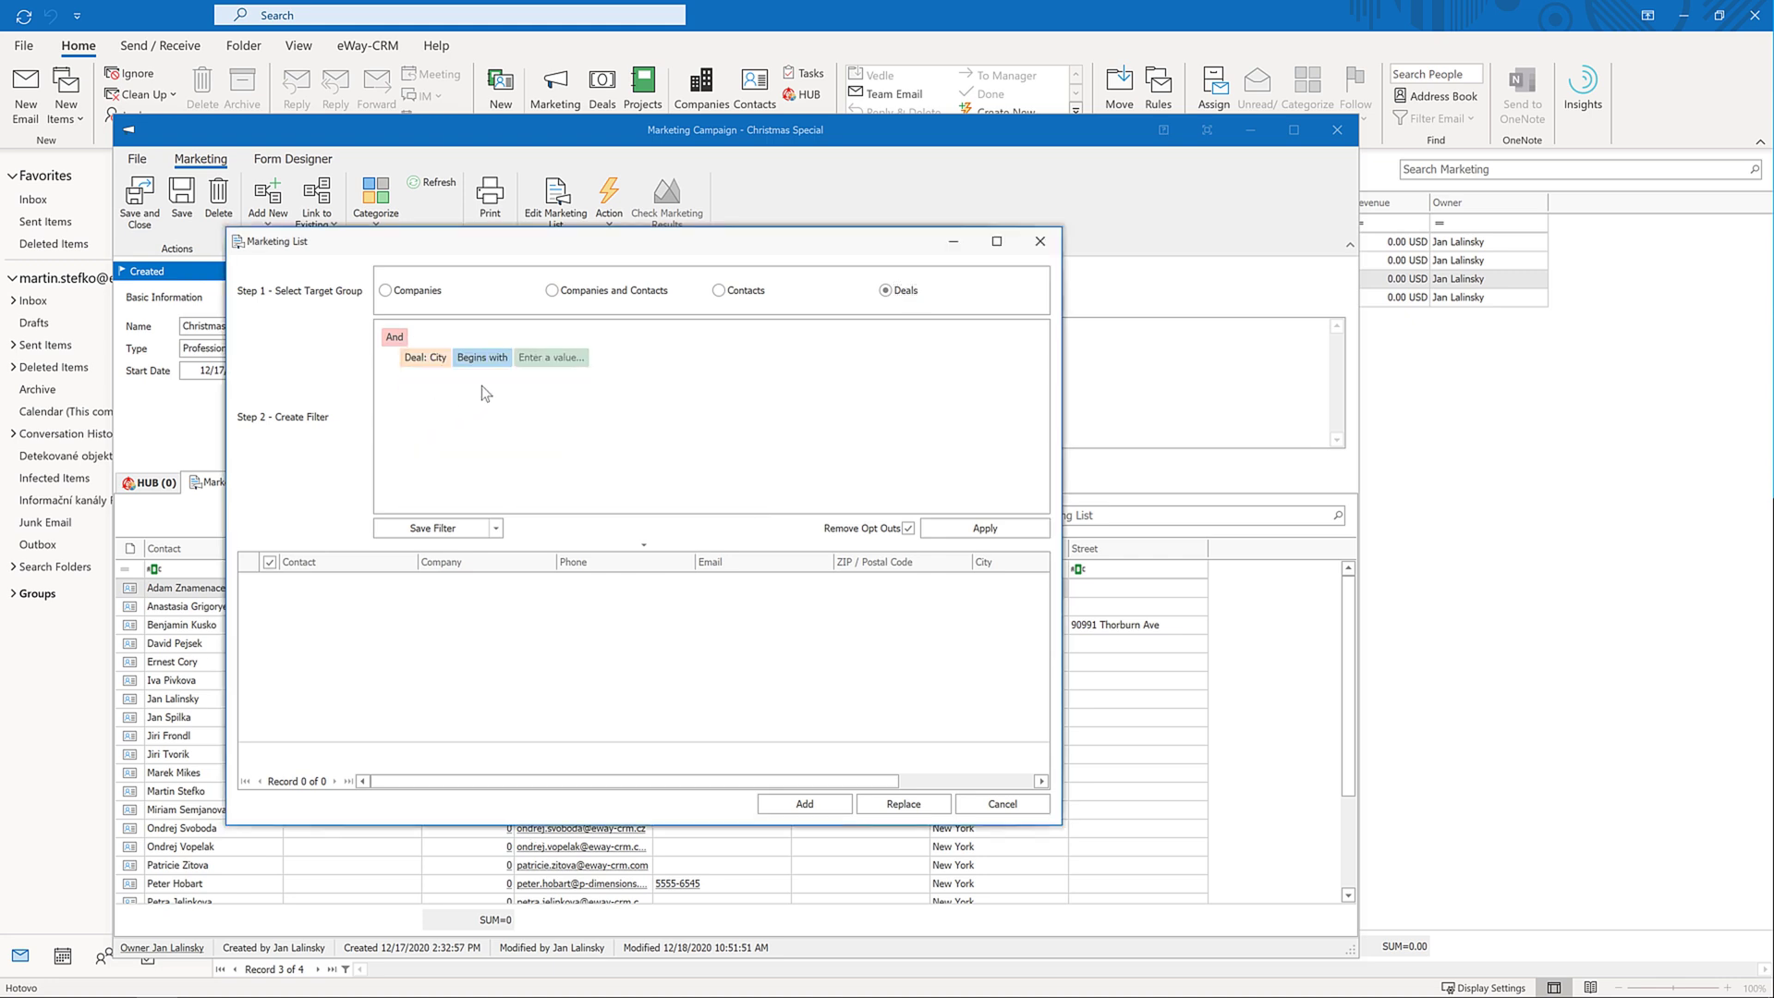
left_click(548, 357)
type("new york")
key("Return")
Add Deal: Categories contains 'software' and apply, finding 6 deals
left_click(418, 337)
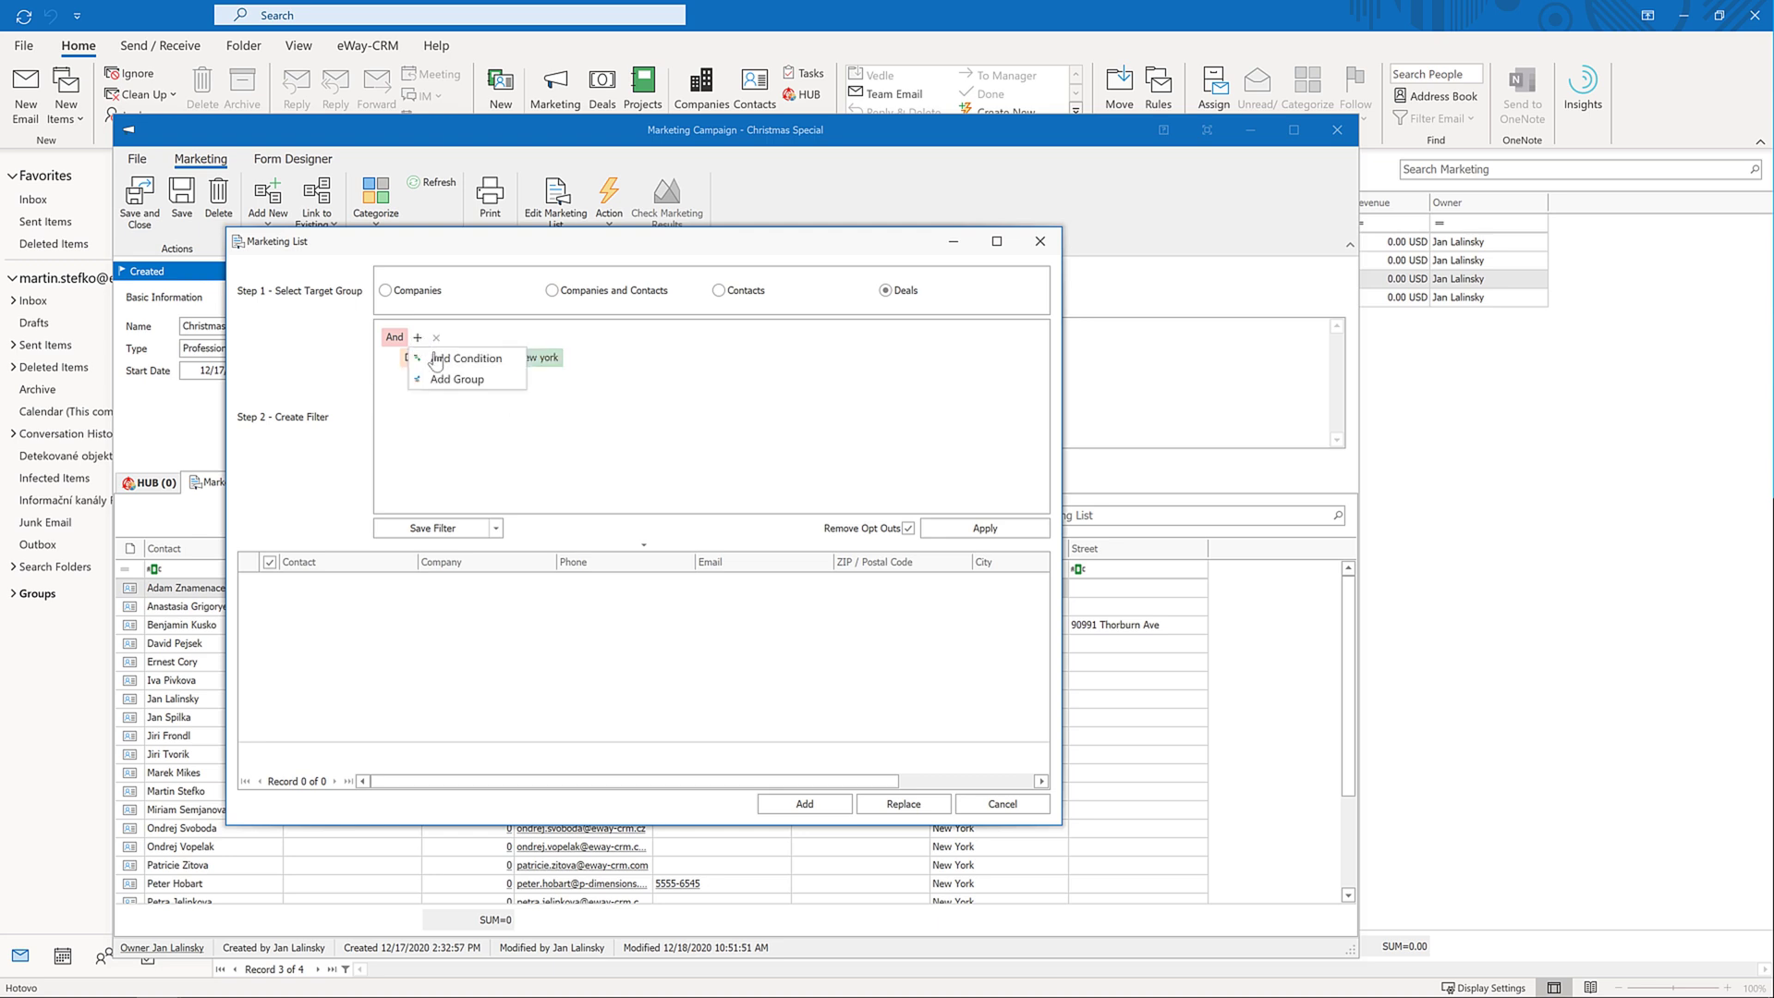
left_click(437, 358)
left_click(440, 379)
type("cat")
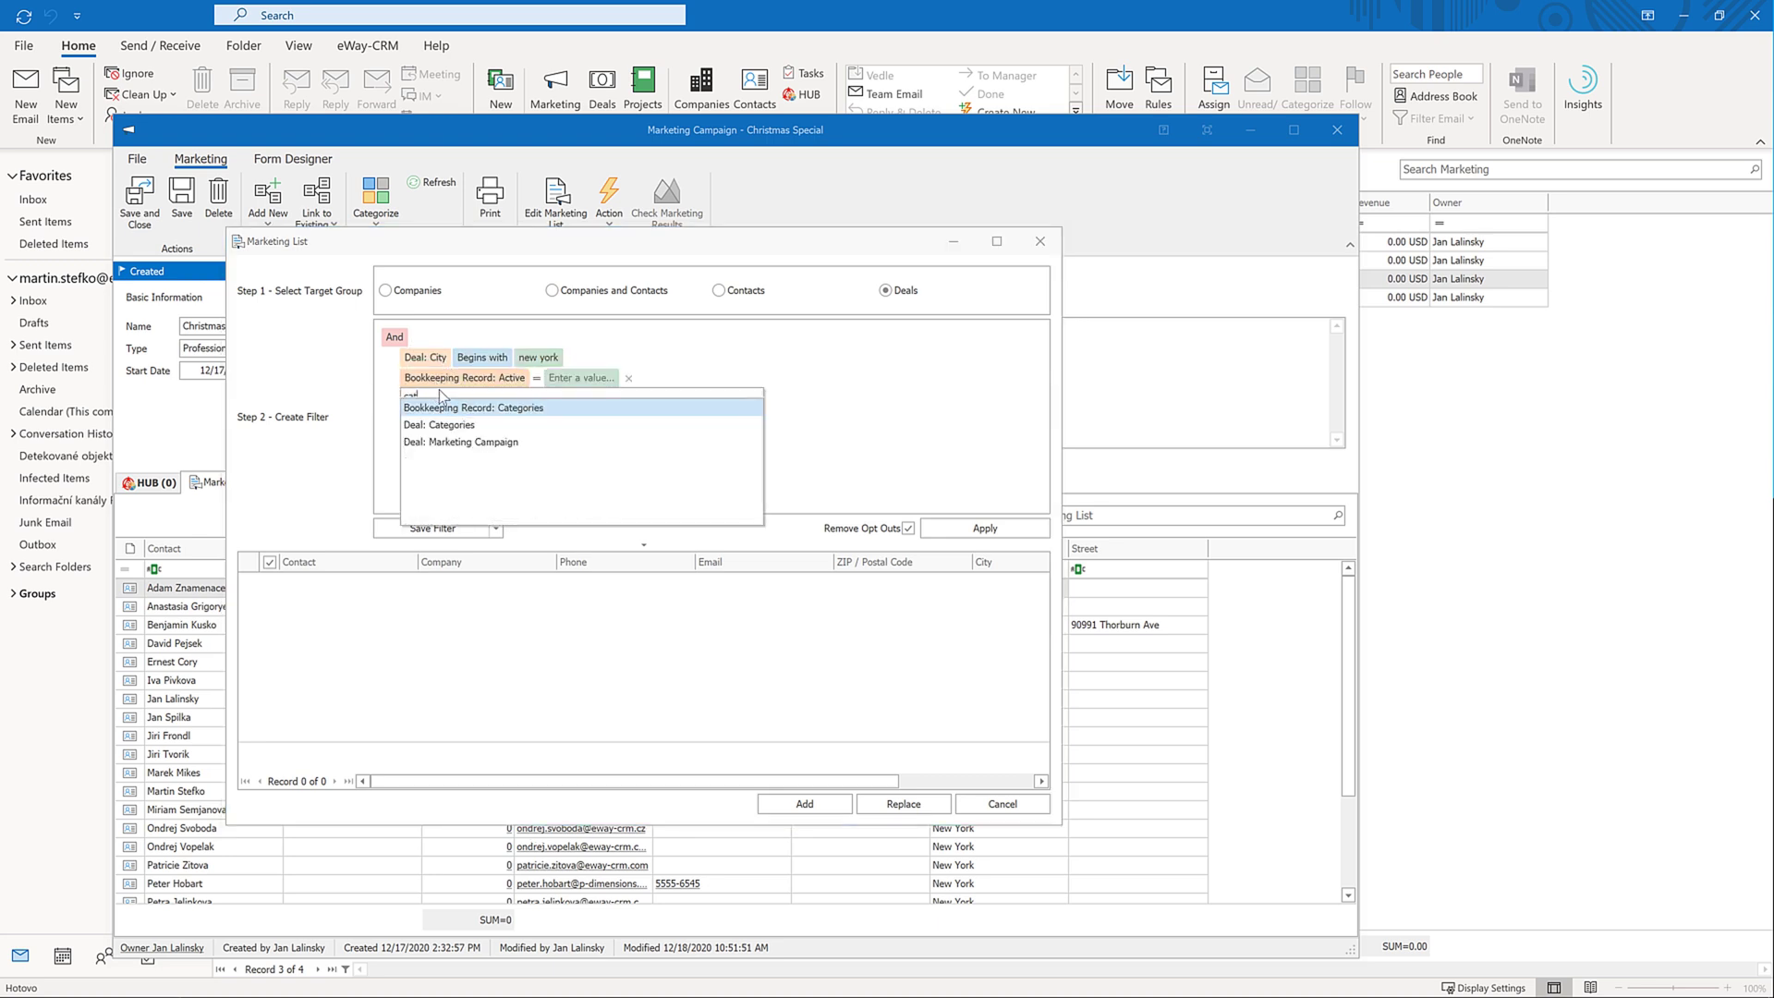
left_click(440, 425)
left_click(558, 380)
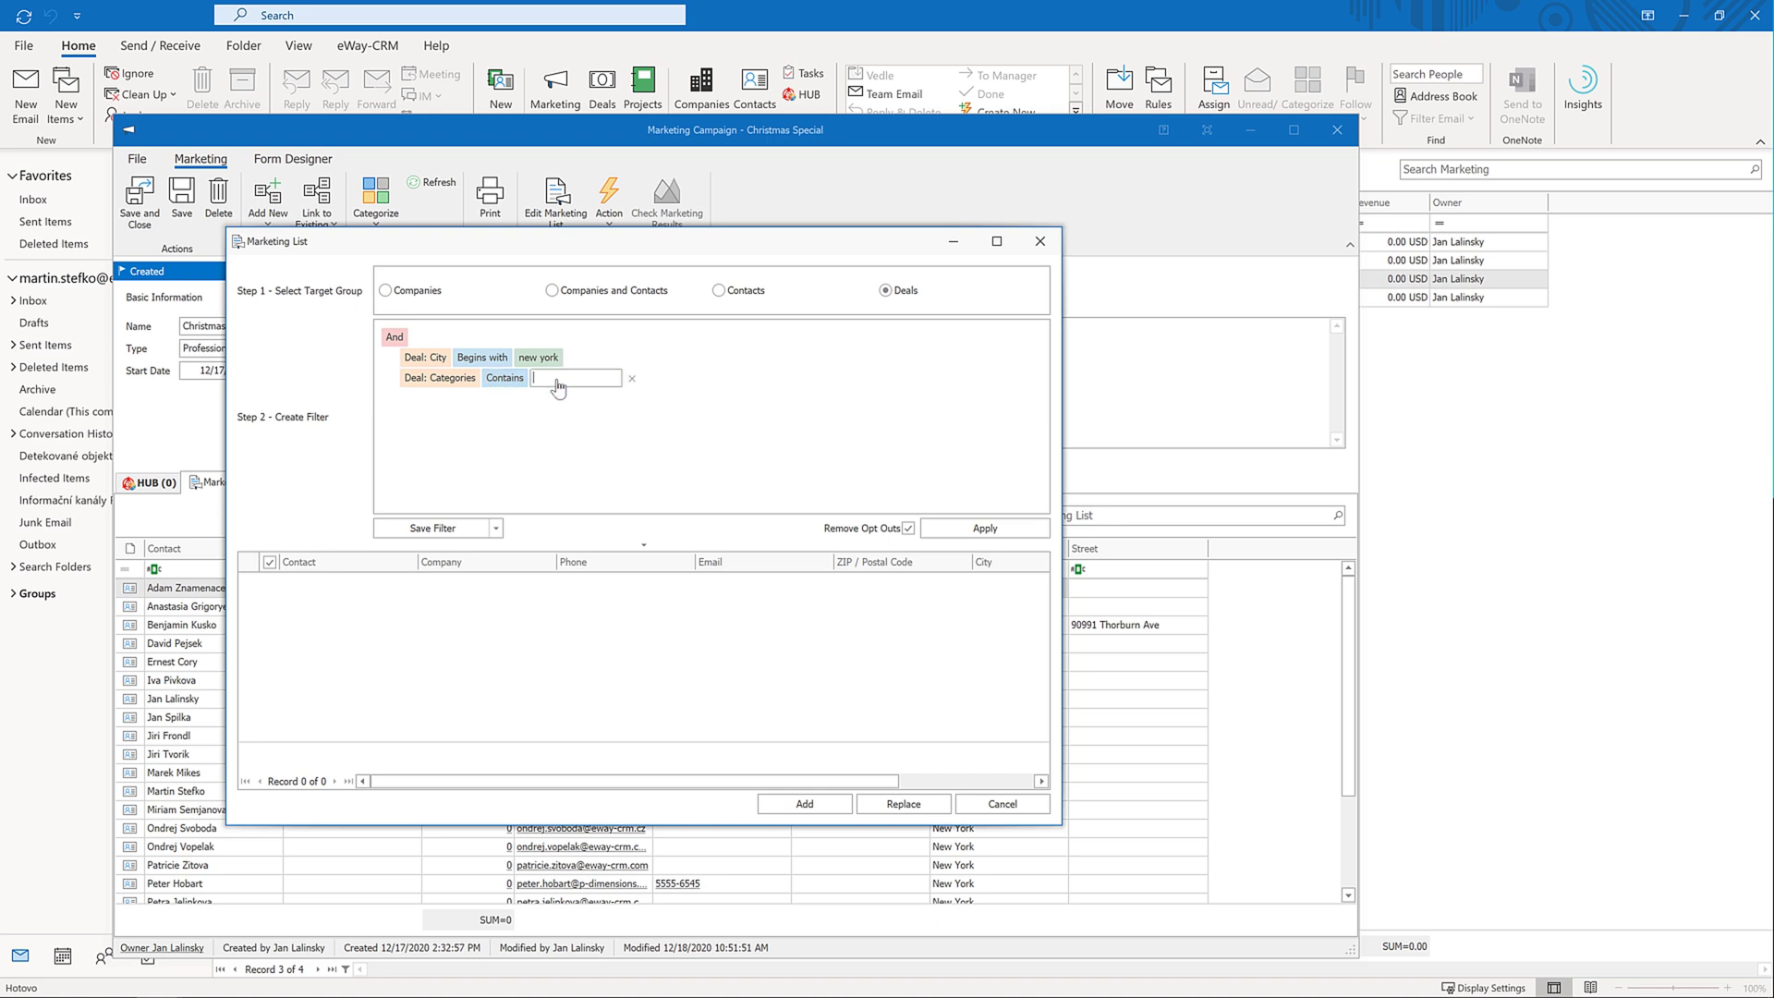
type("software")
key("Return")
left_click(946, 530)
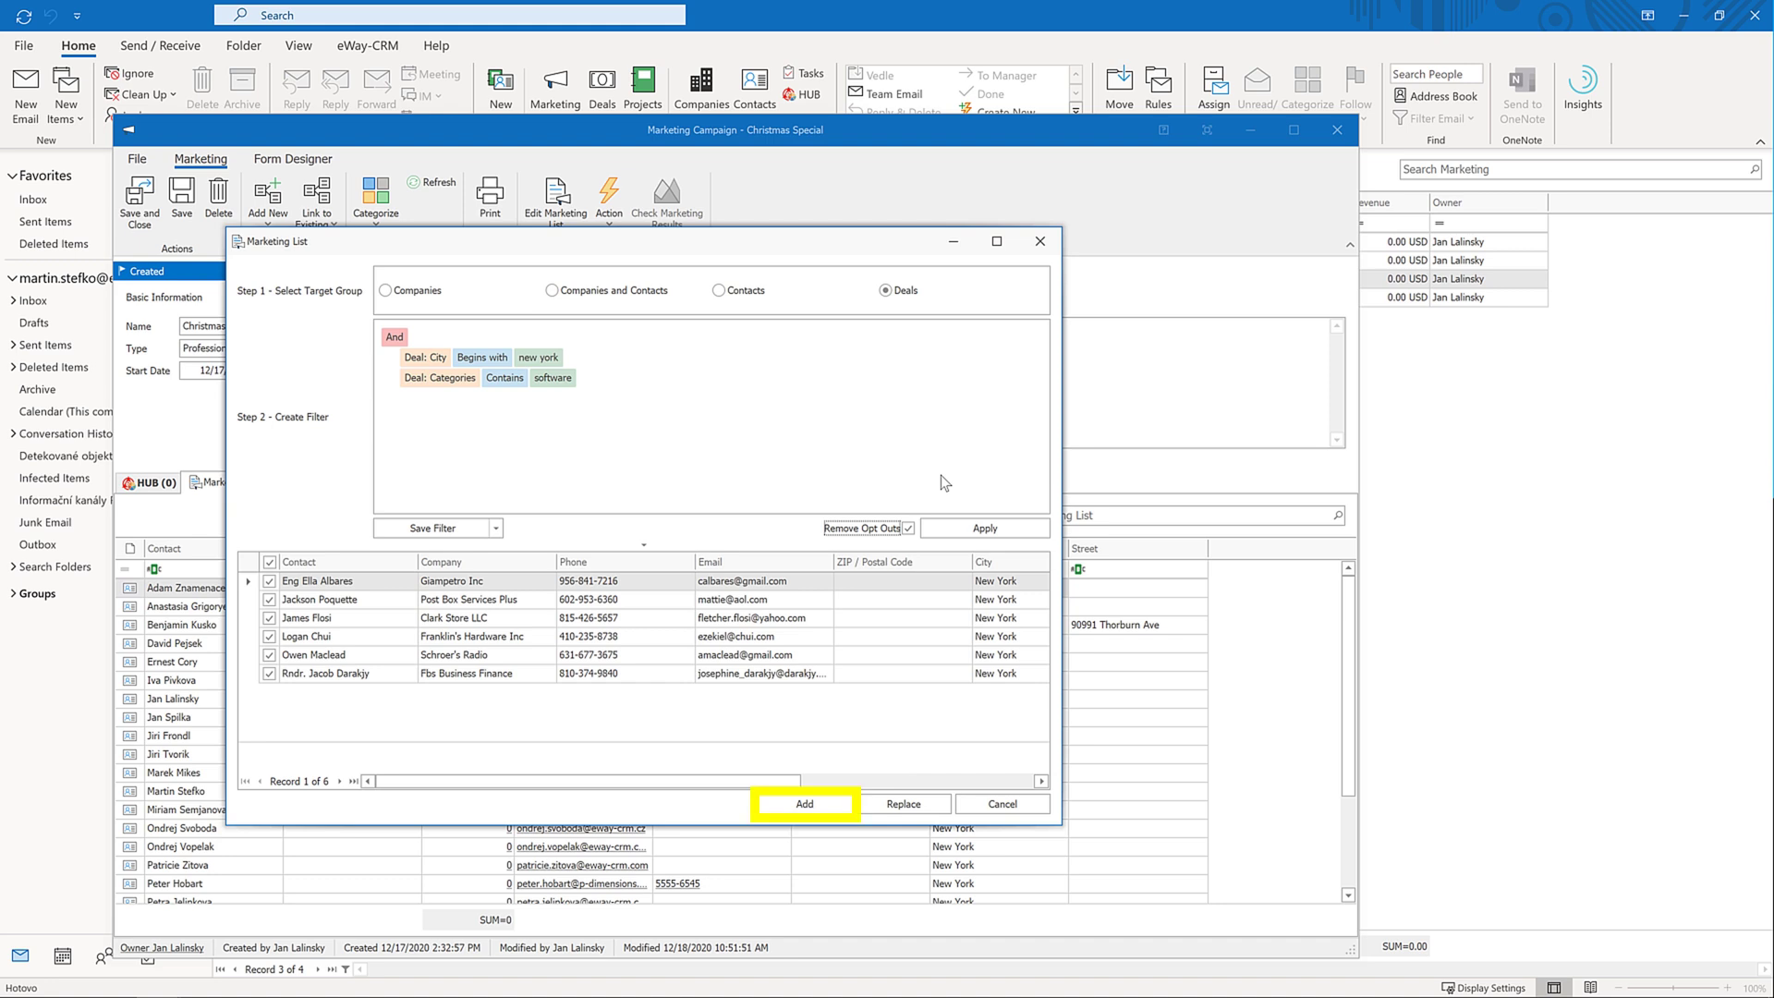
Append the six filtered deal contacts, bringing the list to 29 intended recipients
left_click(804, 805)
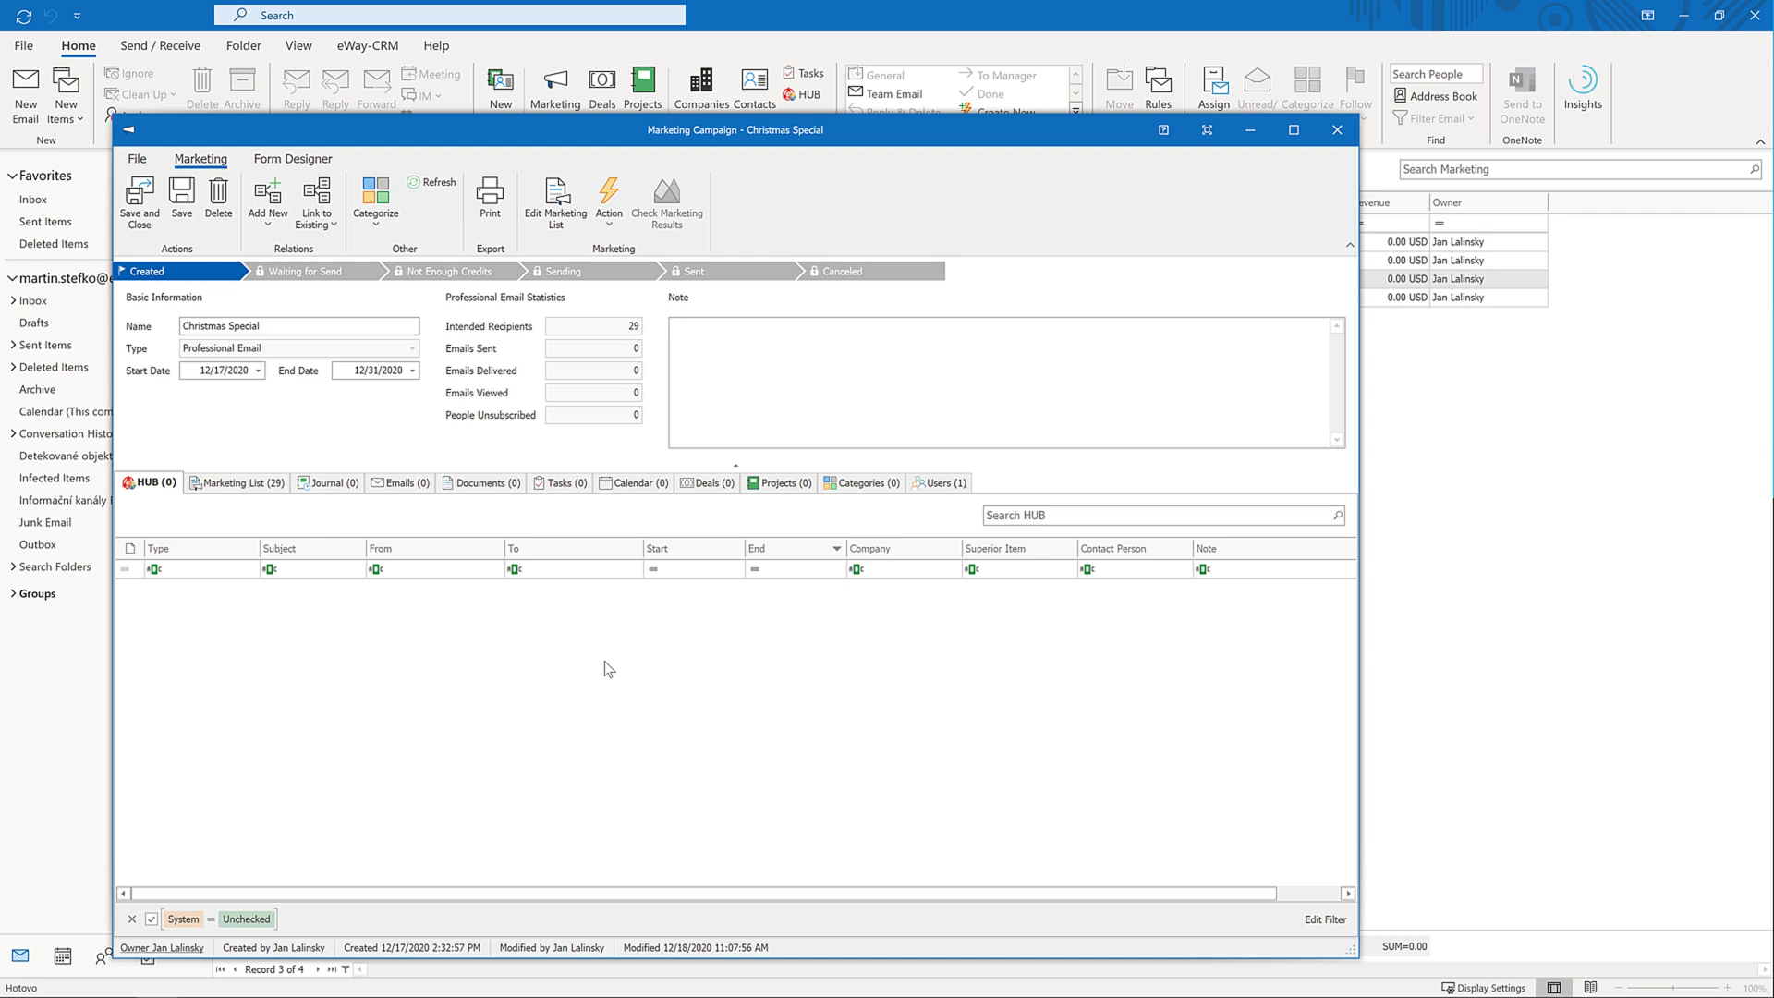
Start a bulk email for Christmas Special and browse predefined templates like Christmas 1 and Christmas 2
left_click(609, 202)
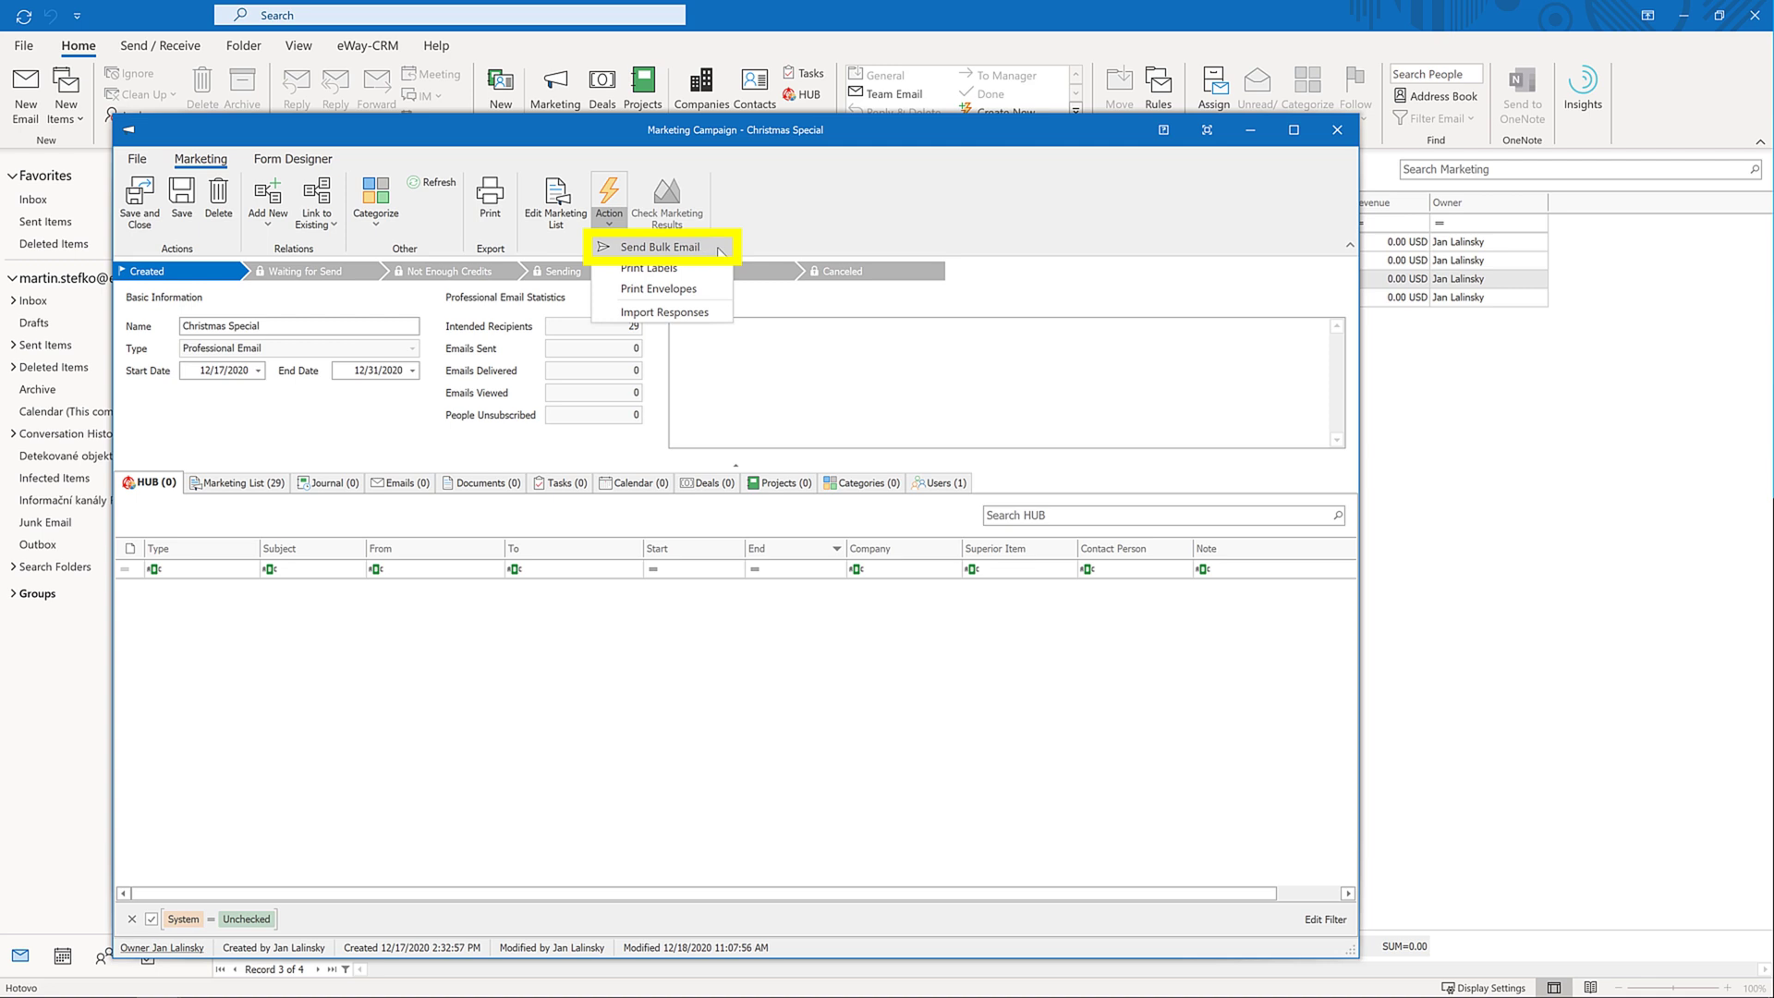
left_click(710, 249)
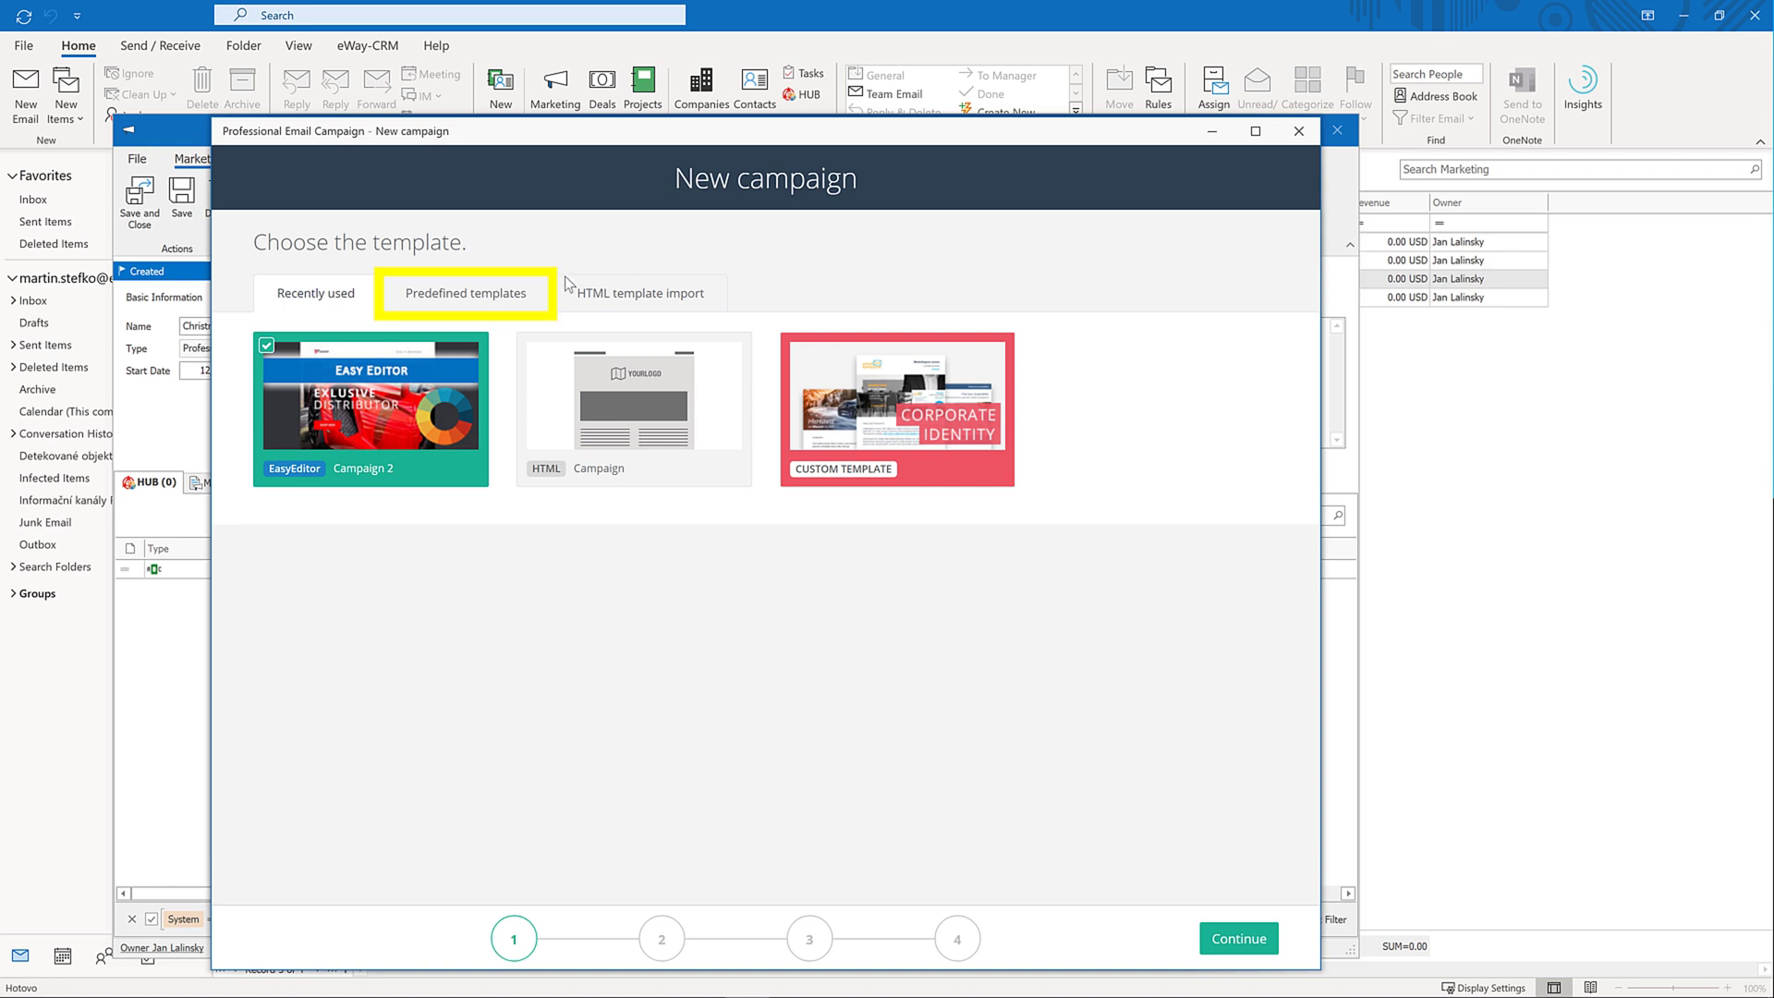
left_click(505, 296)
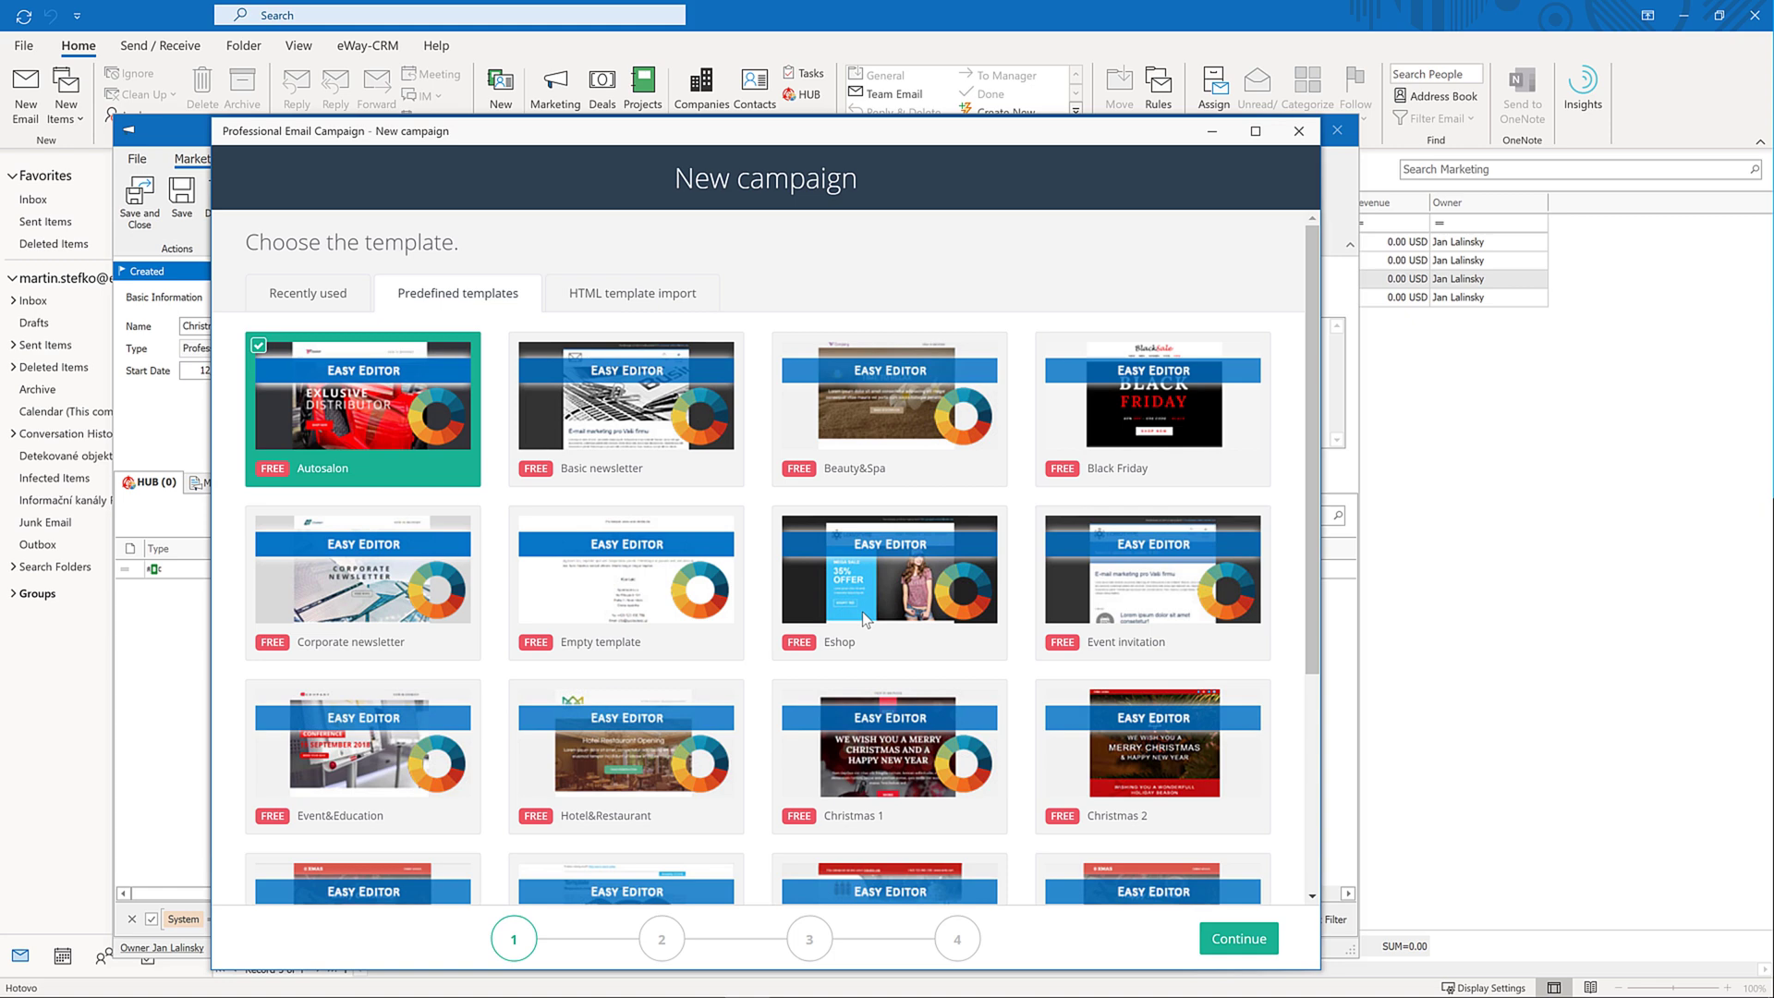
Continue with the Autosalon car-dealer template and scroll the preview to blocks below the hero image
left_click(1224, 939)
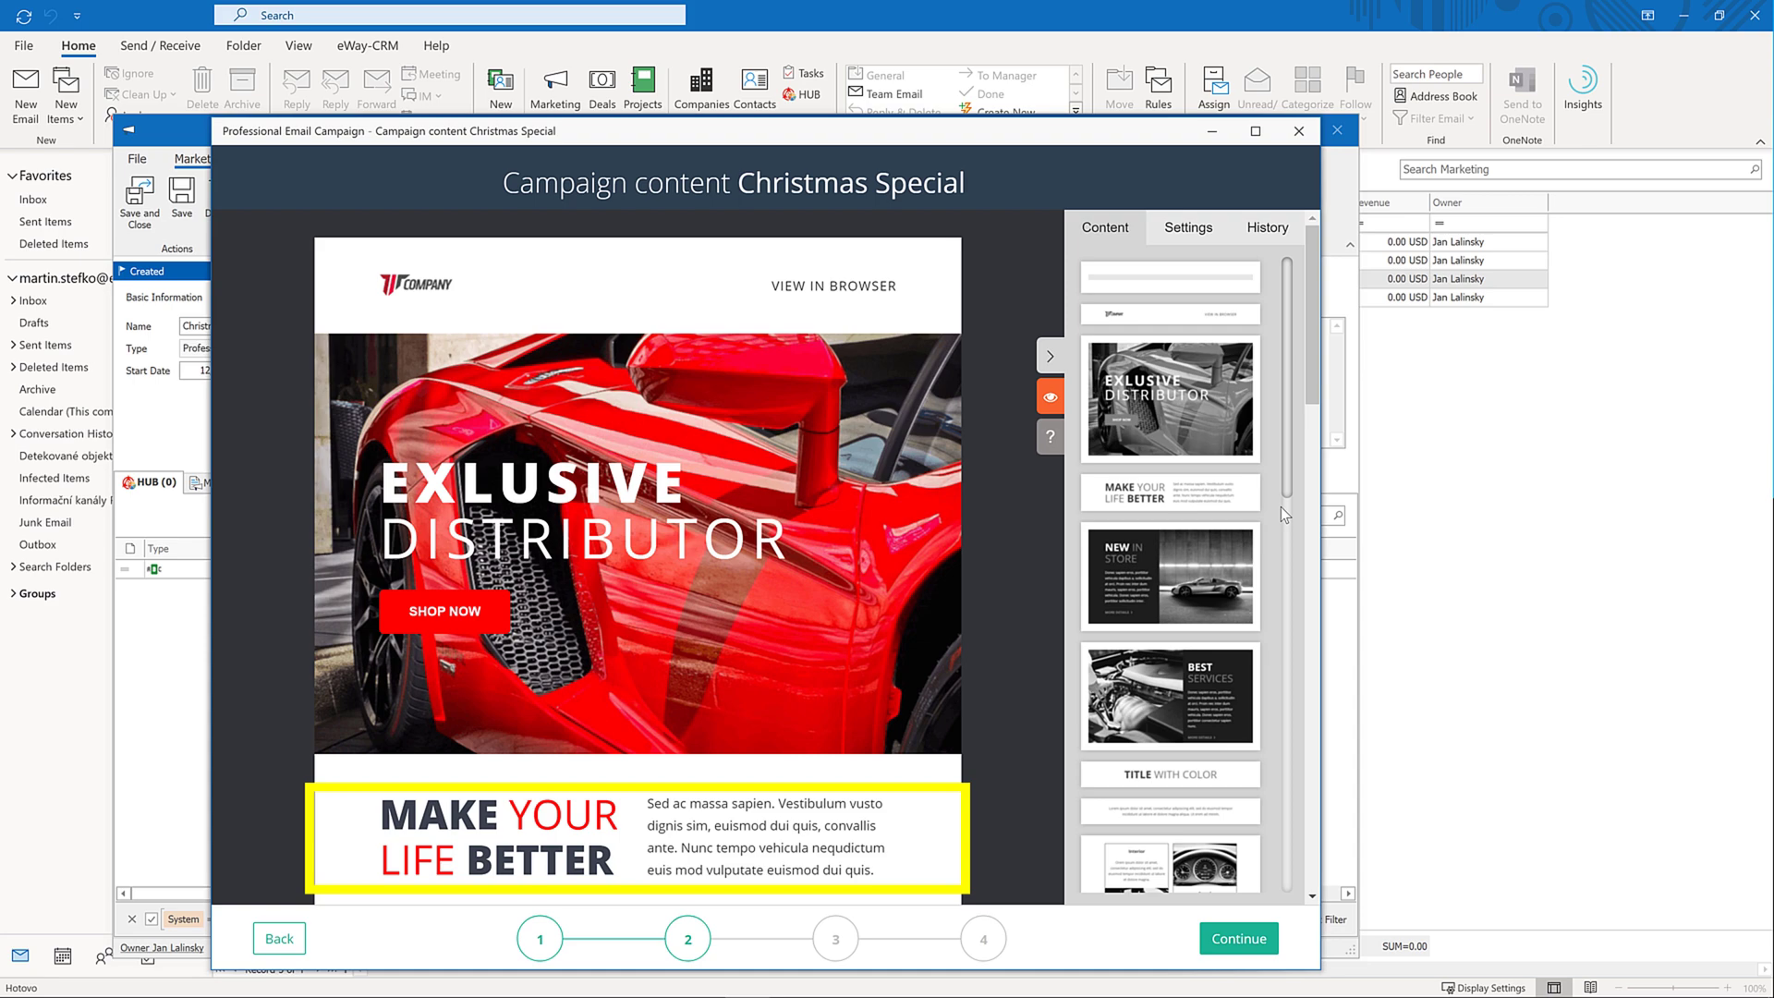
left_click_drag(1316, 360, 1290, 404)
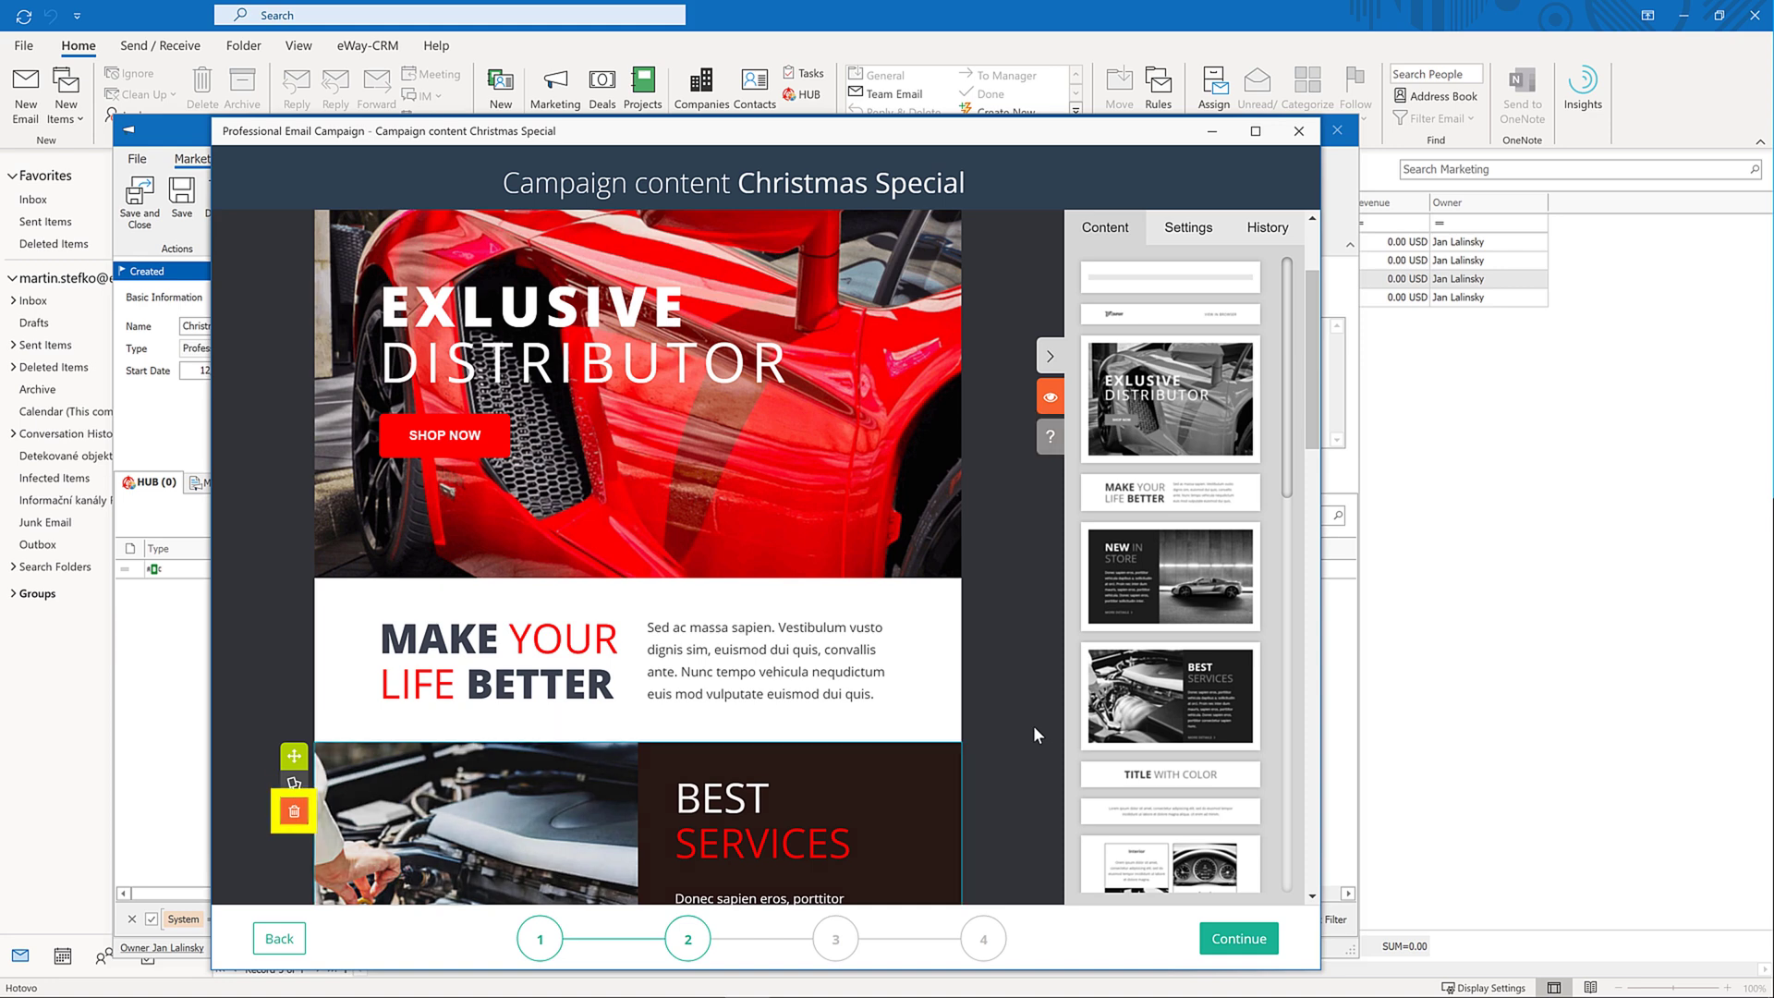
Delete the Best Services block and retitle the second heading 'I WANT MY TEST DRIVE'
left_click(294, 815)
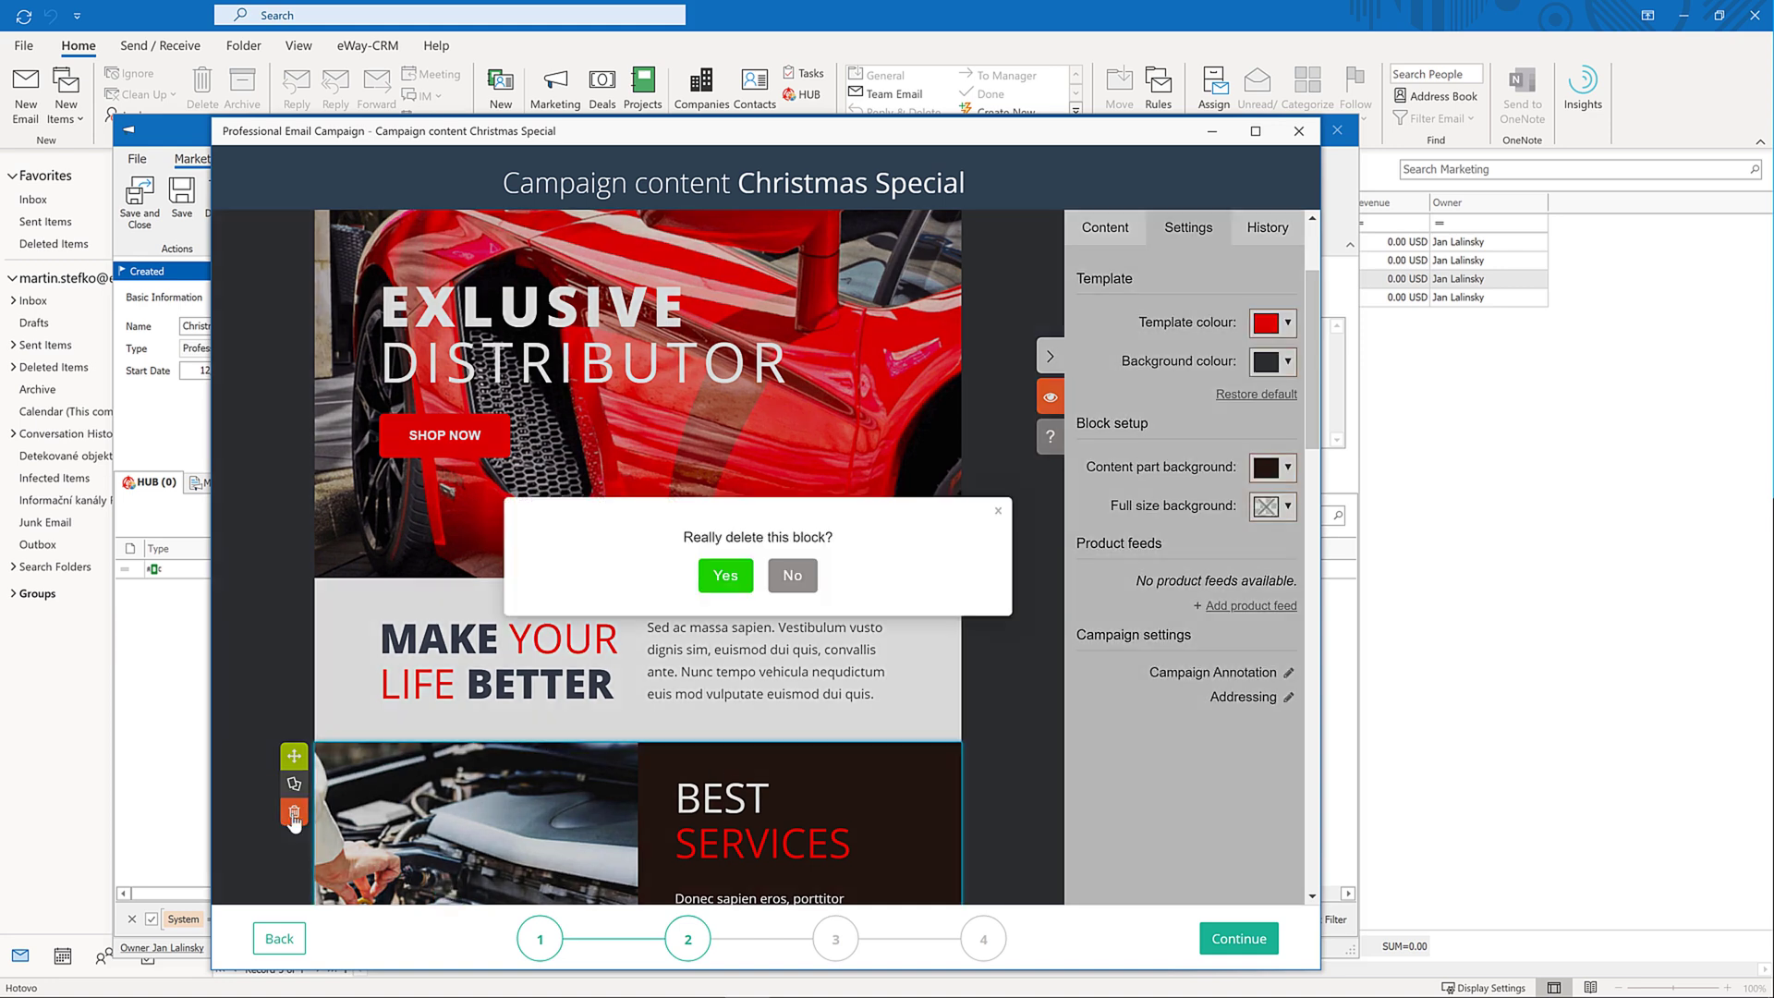
left_click(724, 580)
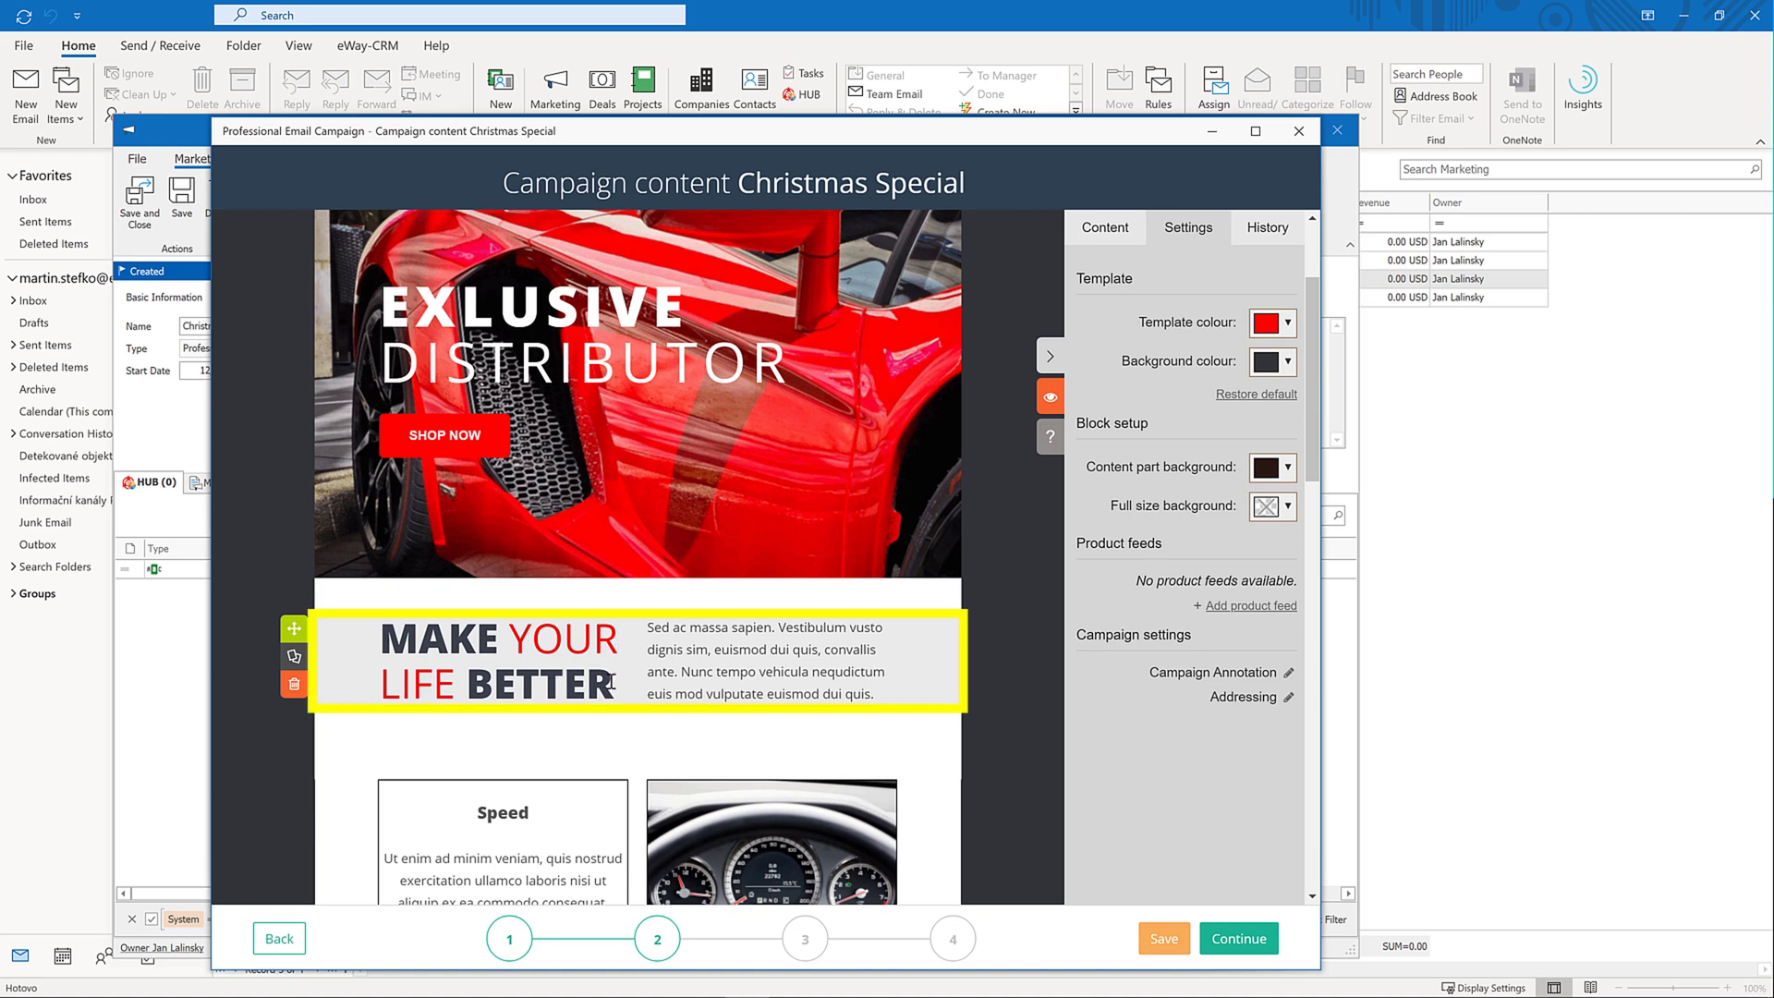
left_click_drag(614, 684, 395, 644)
type("I WANT MY TEST DRIVE")
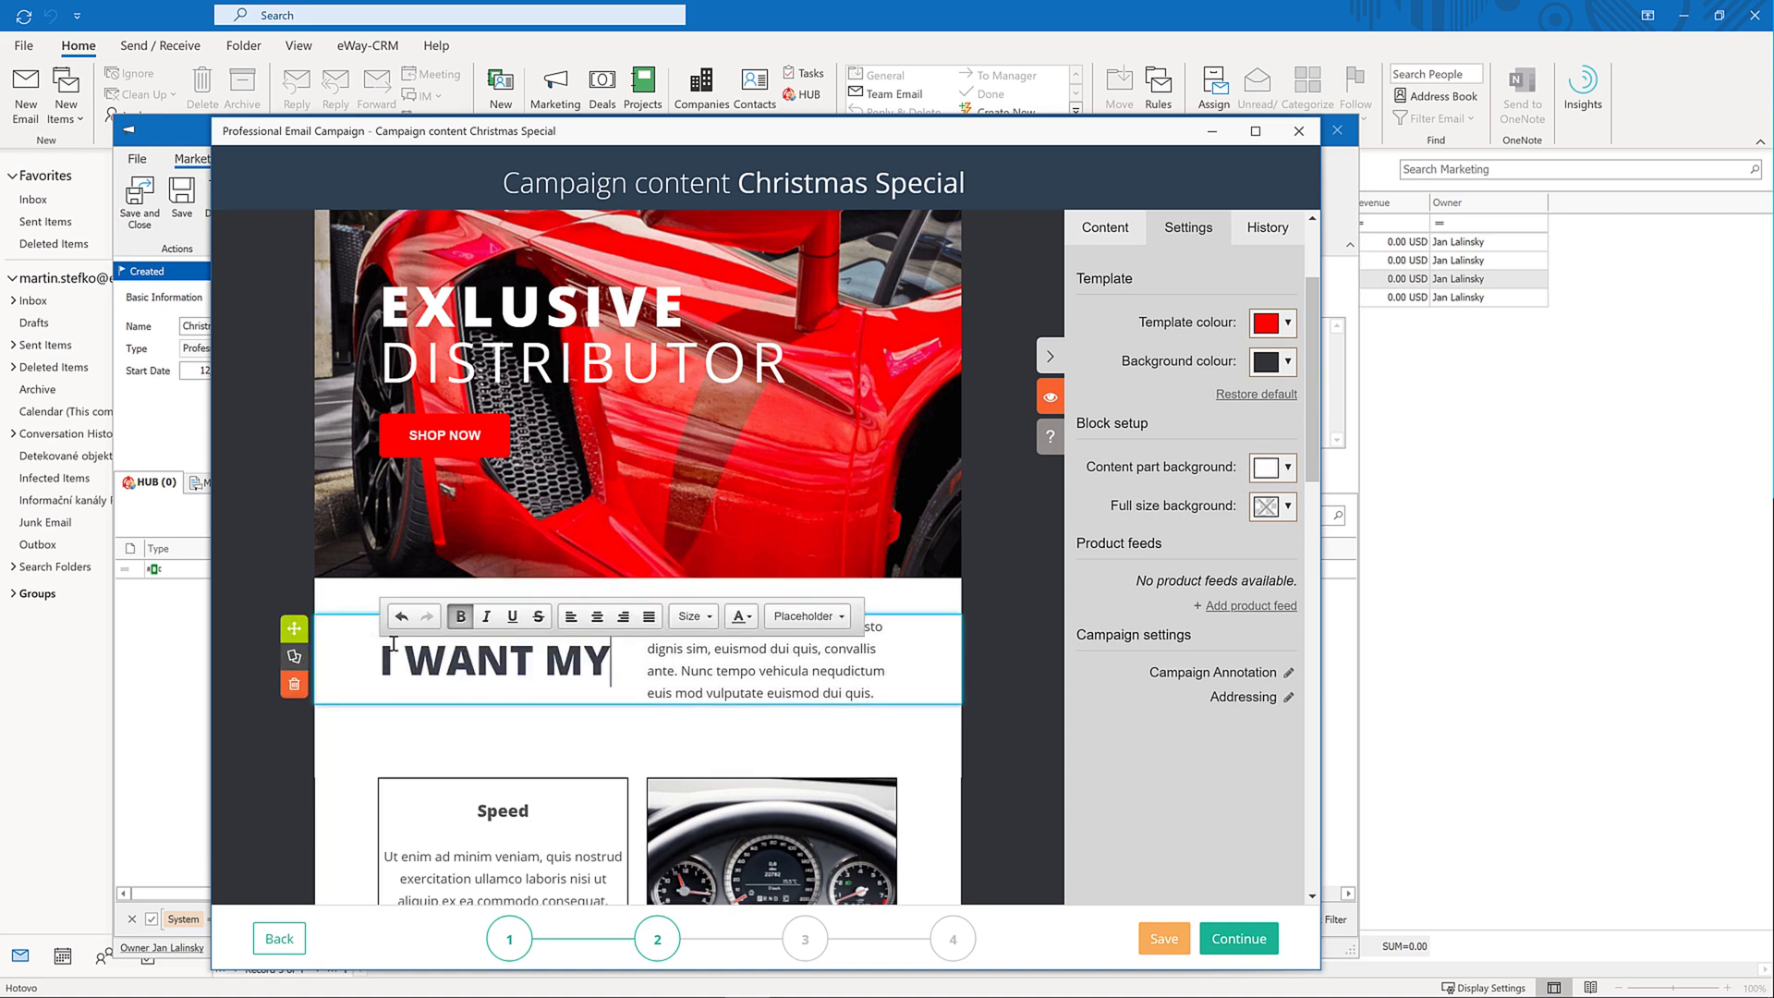
Select the lorem ipsum paragraph beside the heading to clear it, after checking the placeholders
left_click(793, 648)
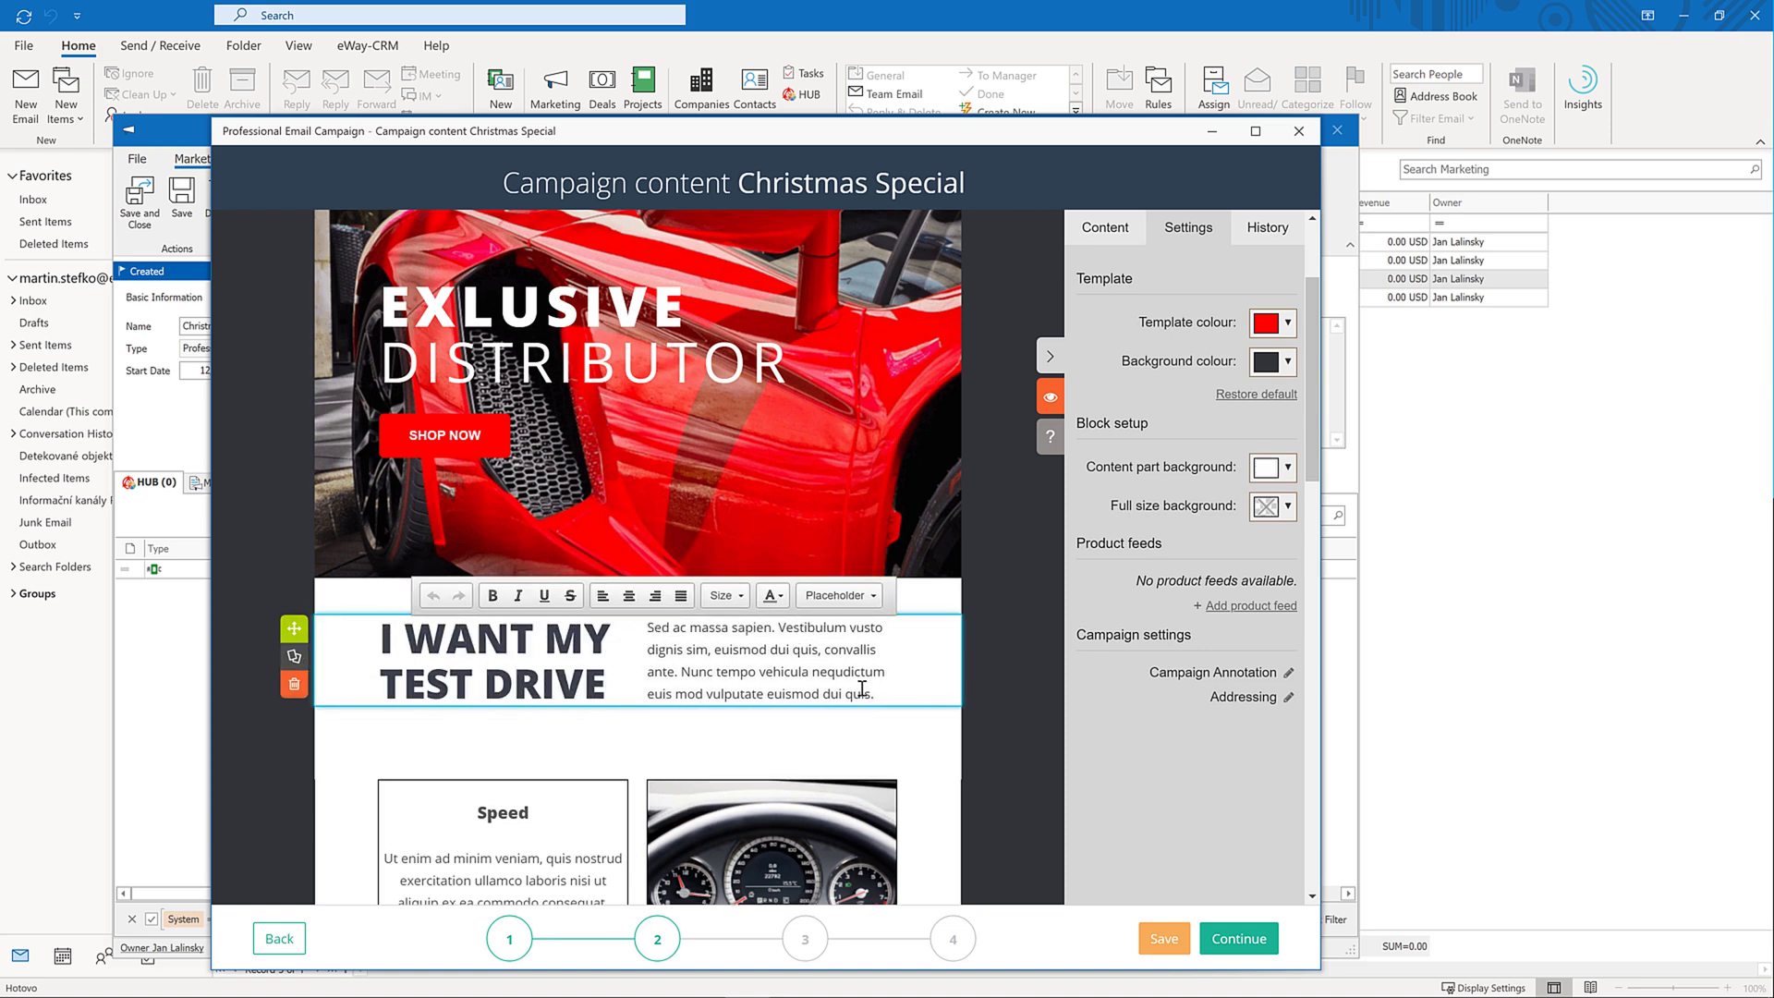
left_click(874, 597)
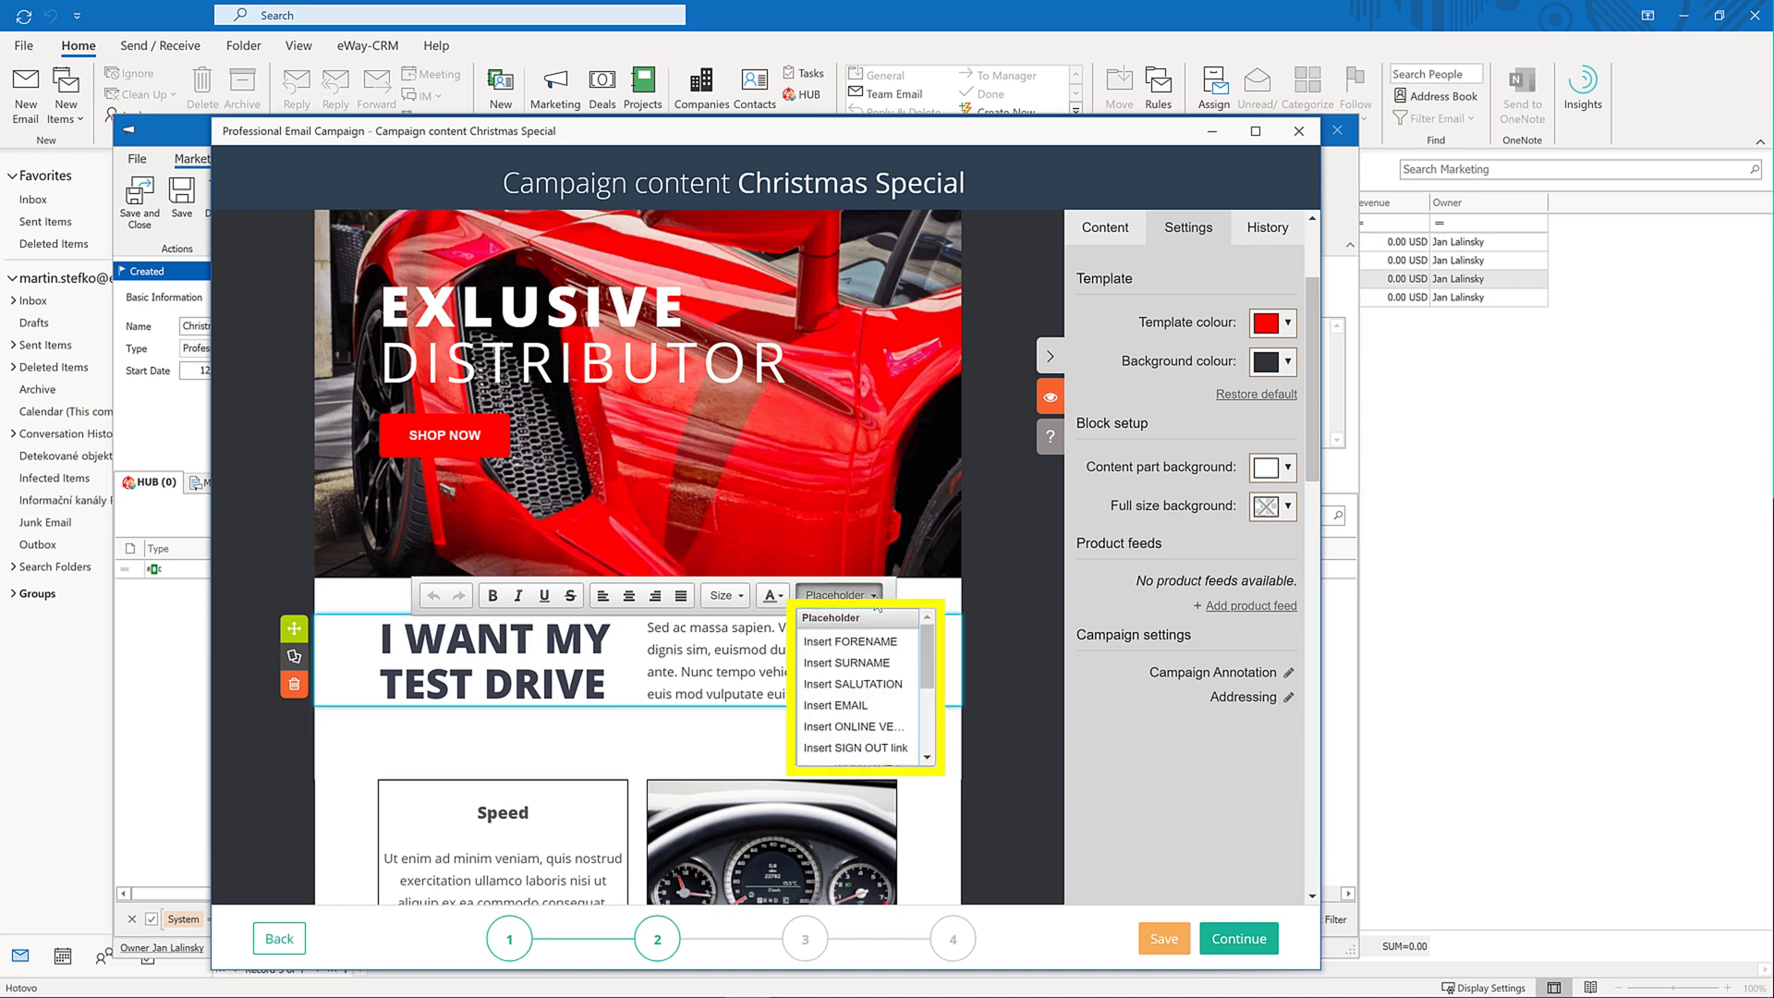
left_click(876, 597)
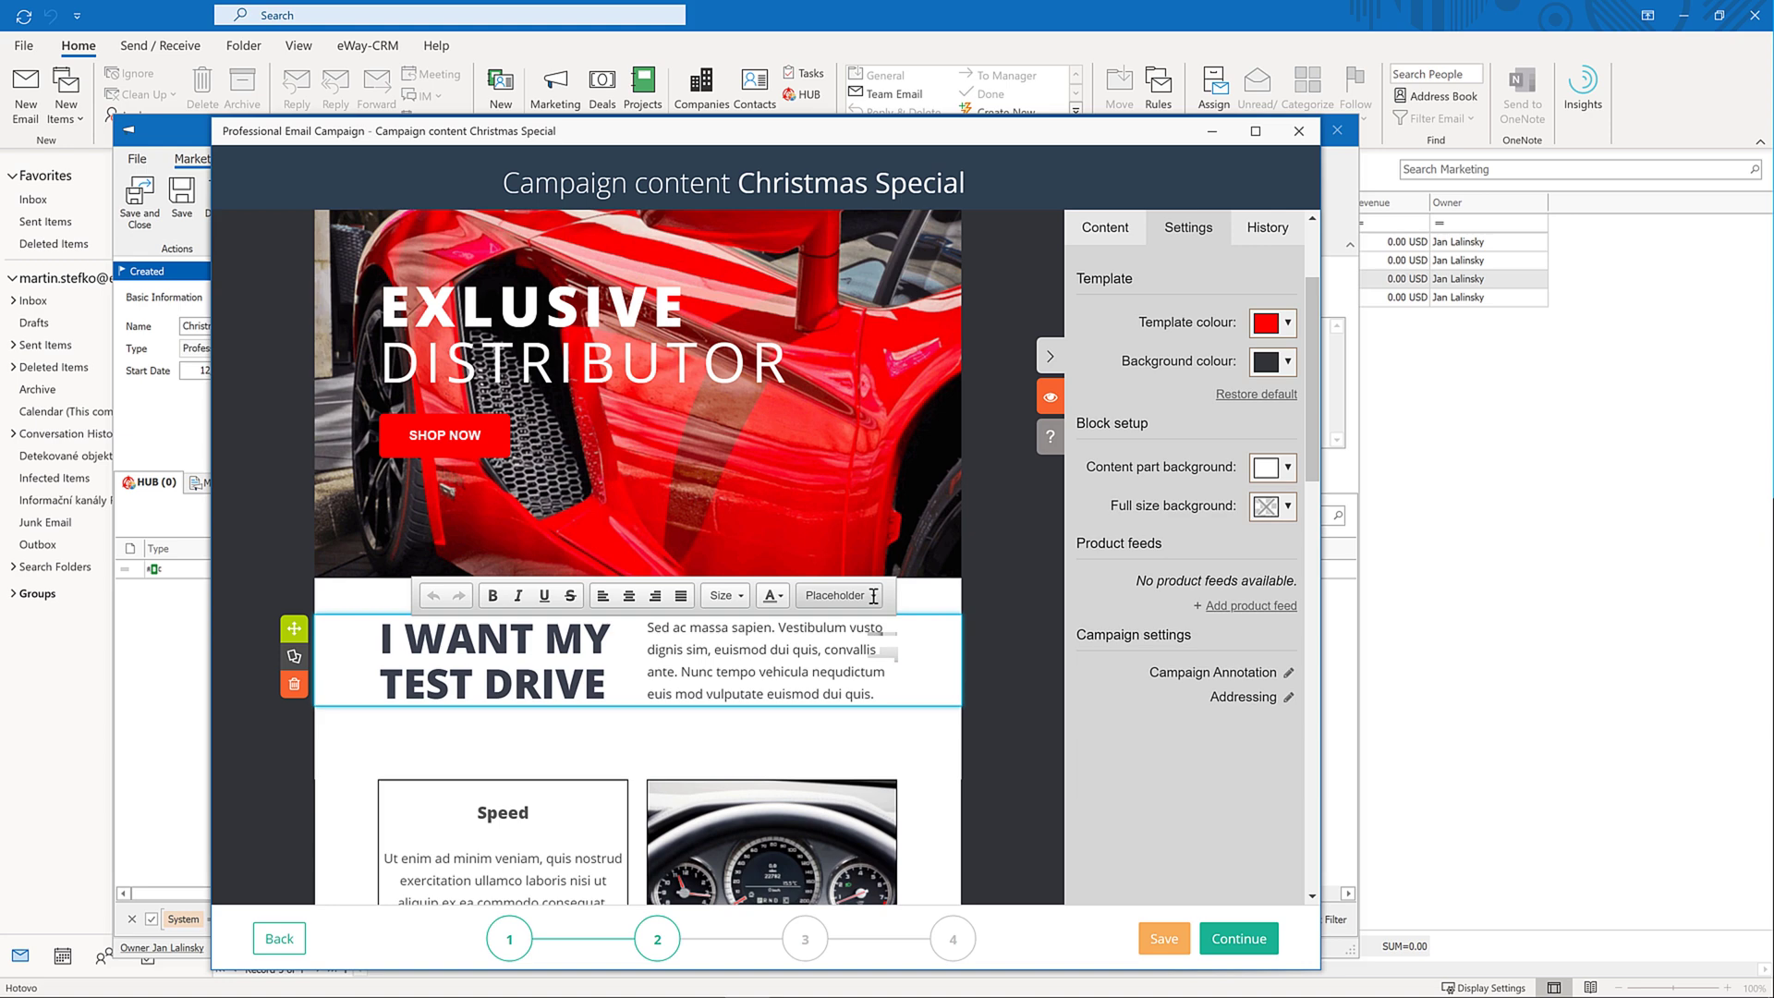
left_click_drag(649, 628, 879, 694)
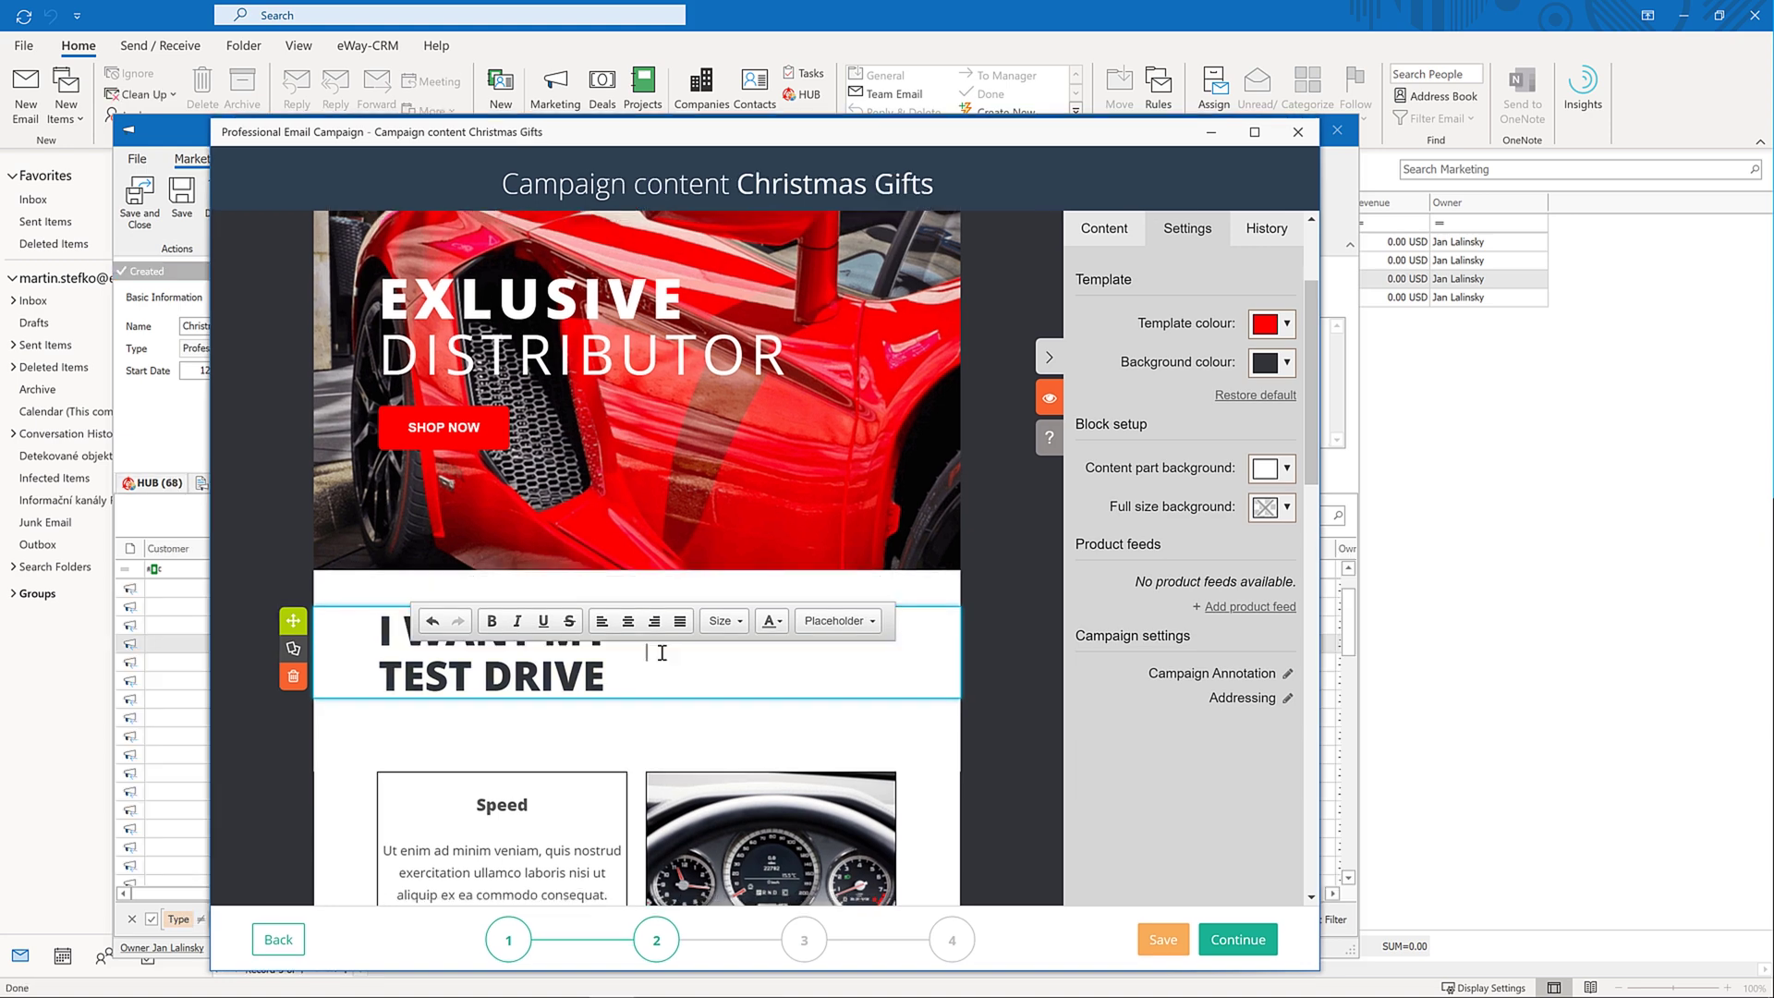
Write 'Dear %forename%', then 'Do you want to drive a Ferrari?', then paste the test-drive link below
type("Dear")
left_click(869, 625)
left_click(877, 665)
key("Return")
type("Do you want ")
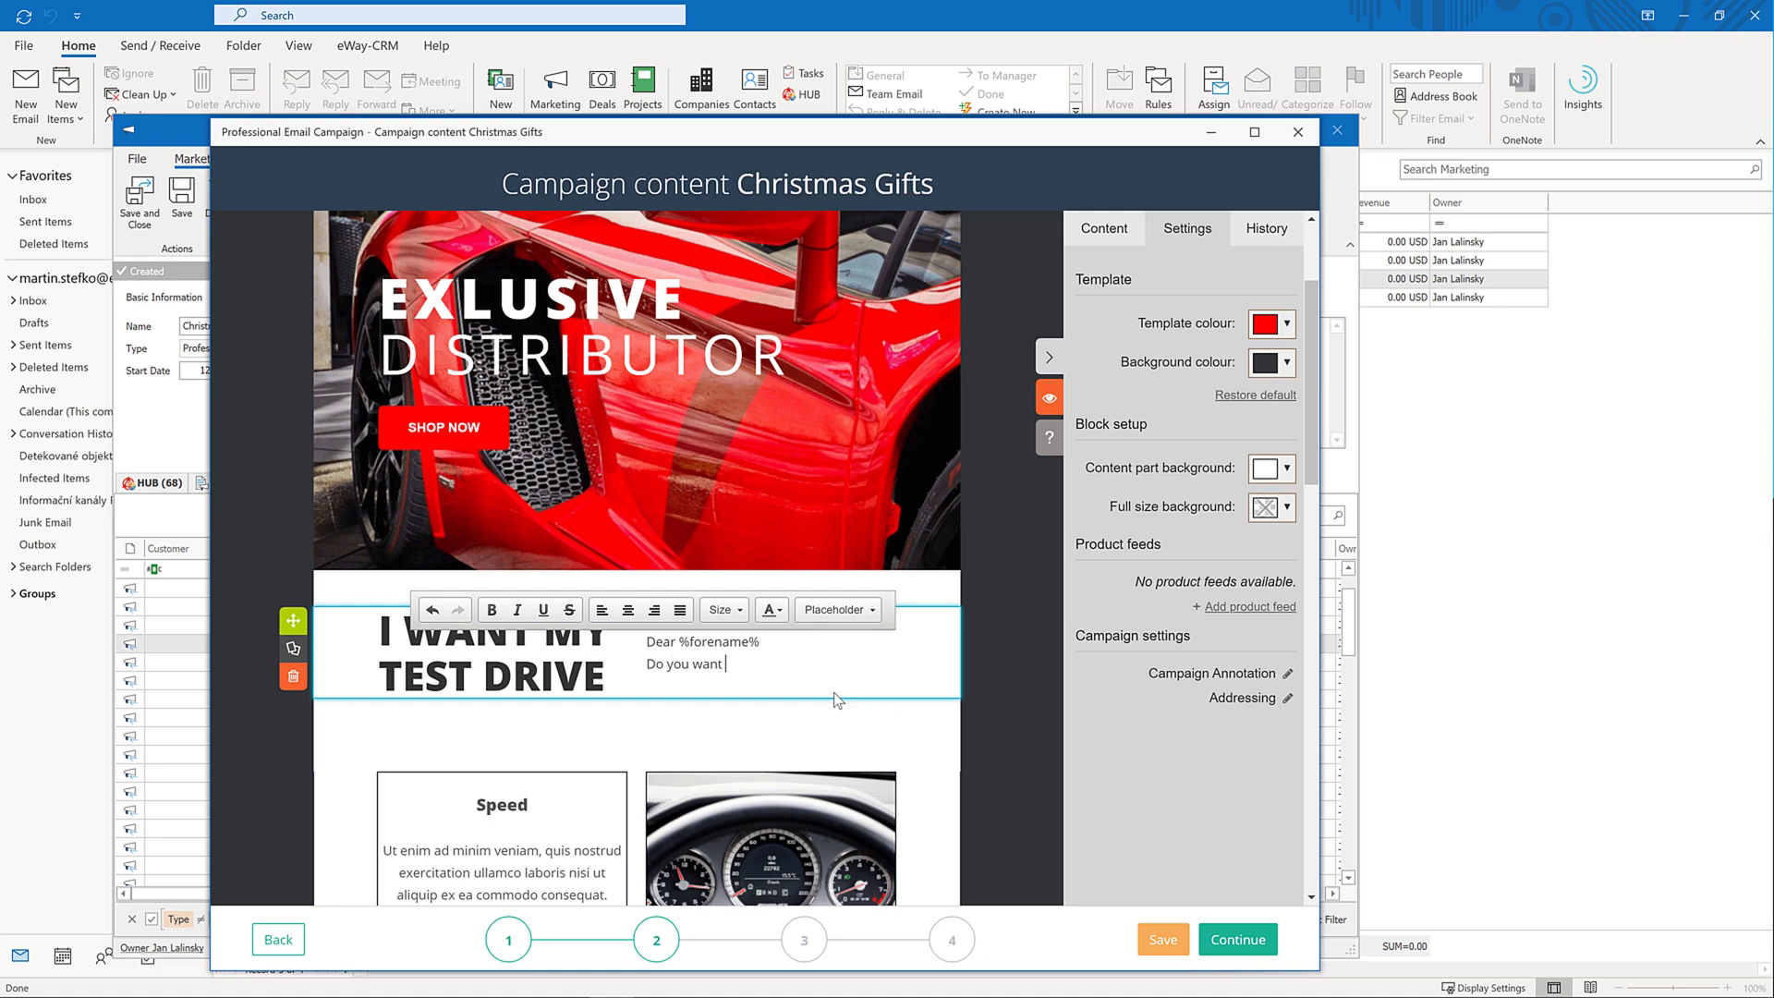
type("to drive a Ferrari?")
key("Return")
type("https://www.eway-crm.com/i-want-to-drive-ferrari/")
scroll(848, 699, "down", 1)
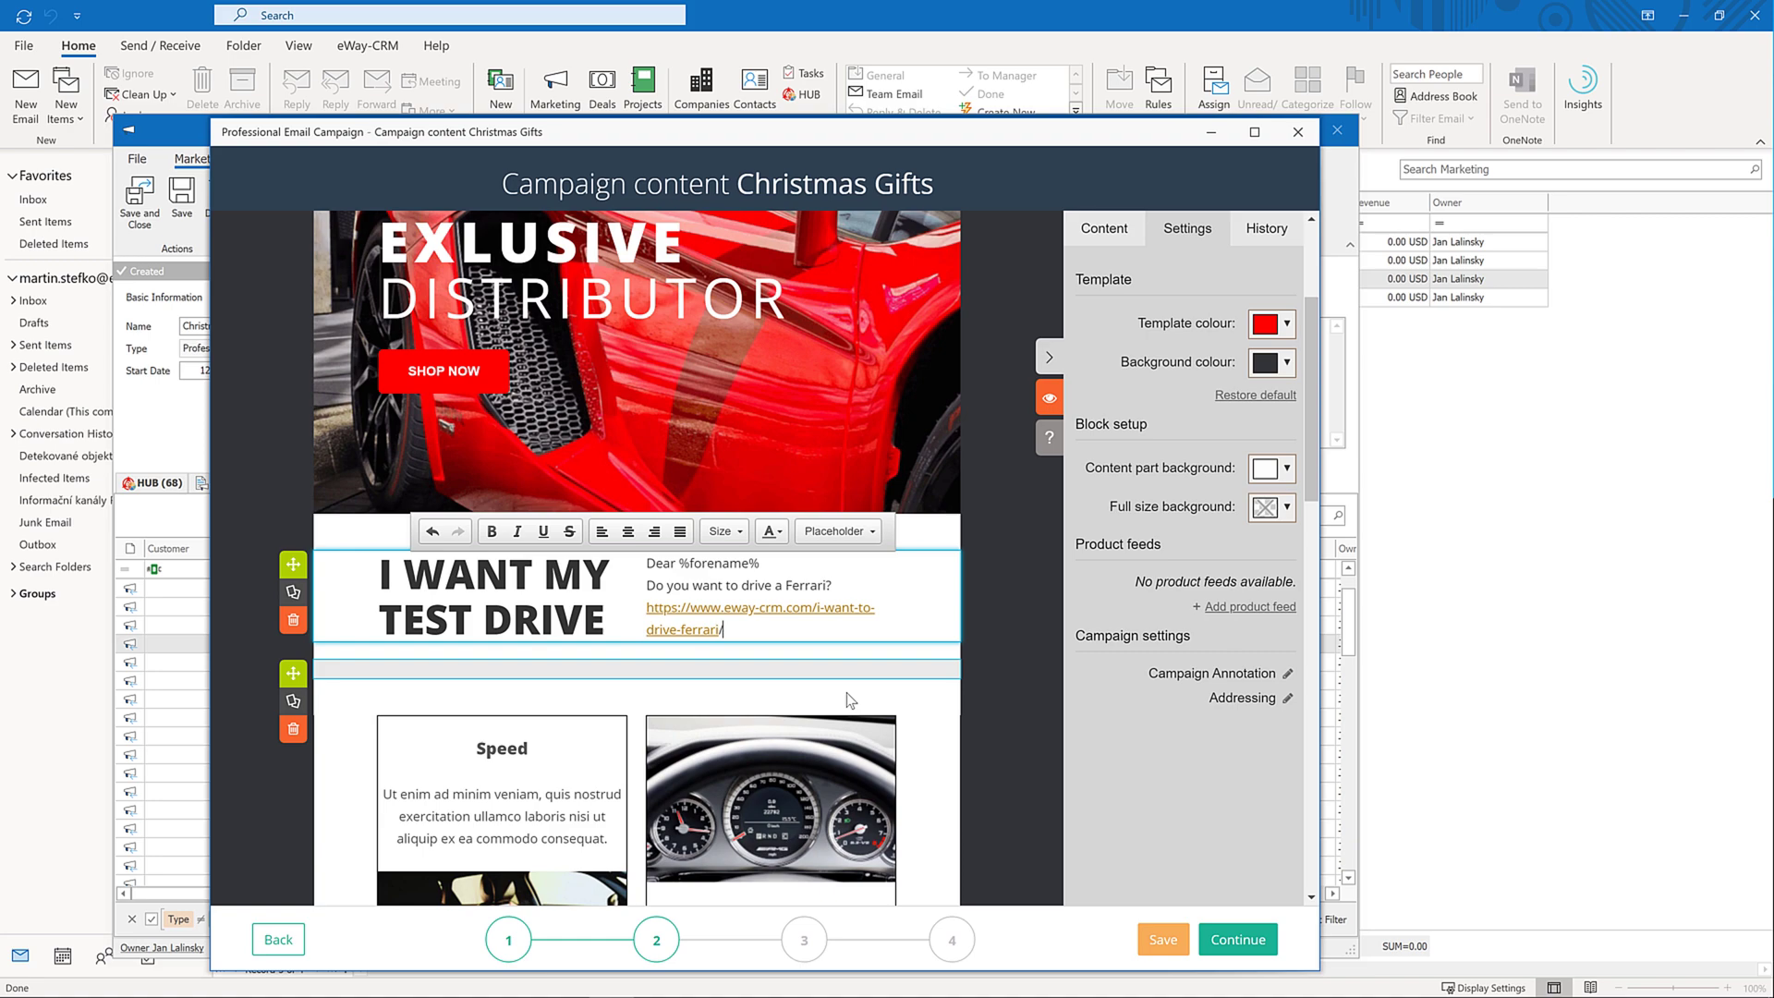
scroll(849, 700, "down", 10)
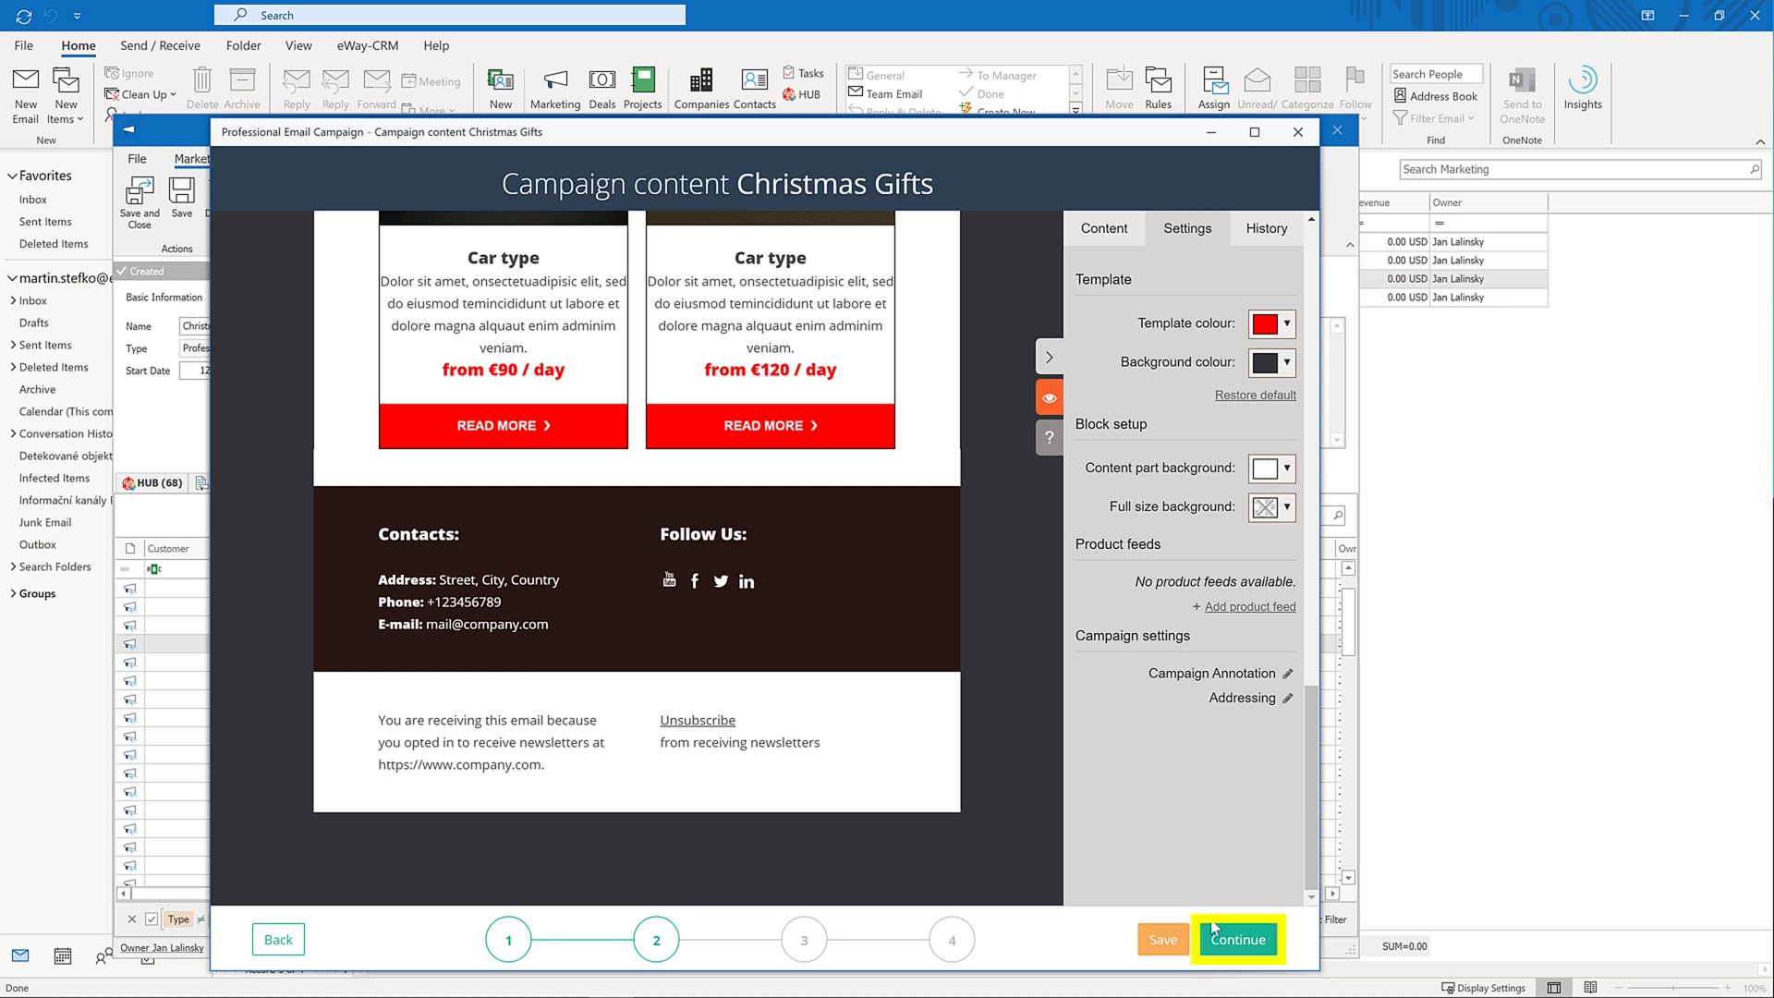
Set sender name eWay-CRM, the sender's email address and subject 'Drive Ferrari with eWay-CRM', and verify the address
left_click(1235, 941)
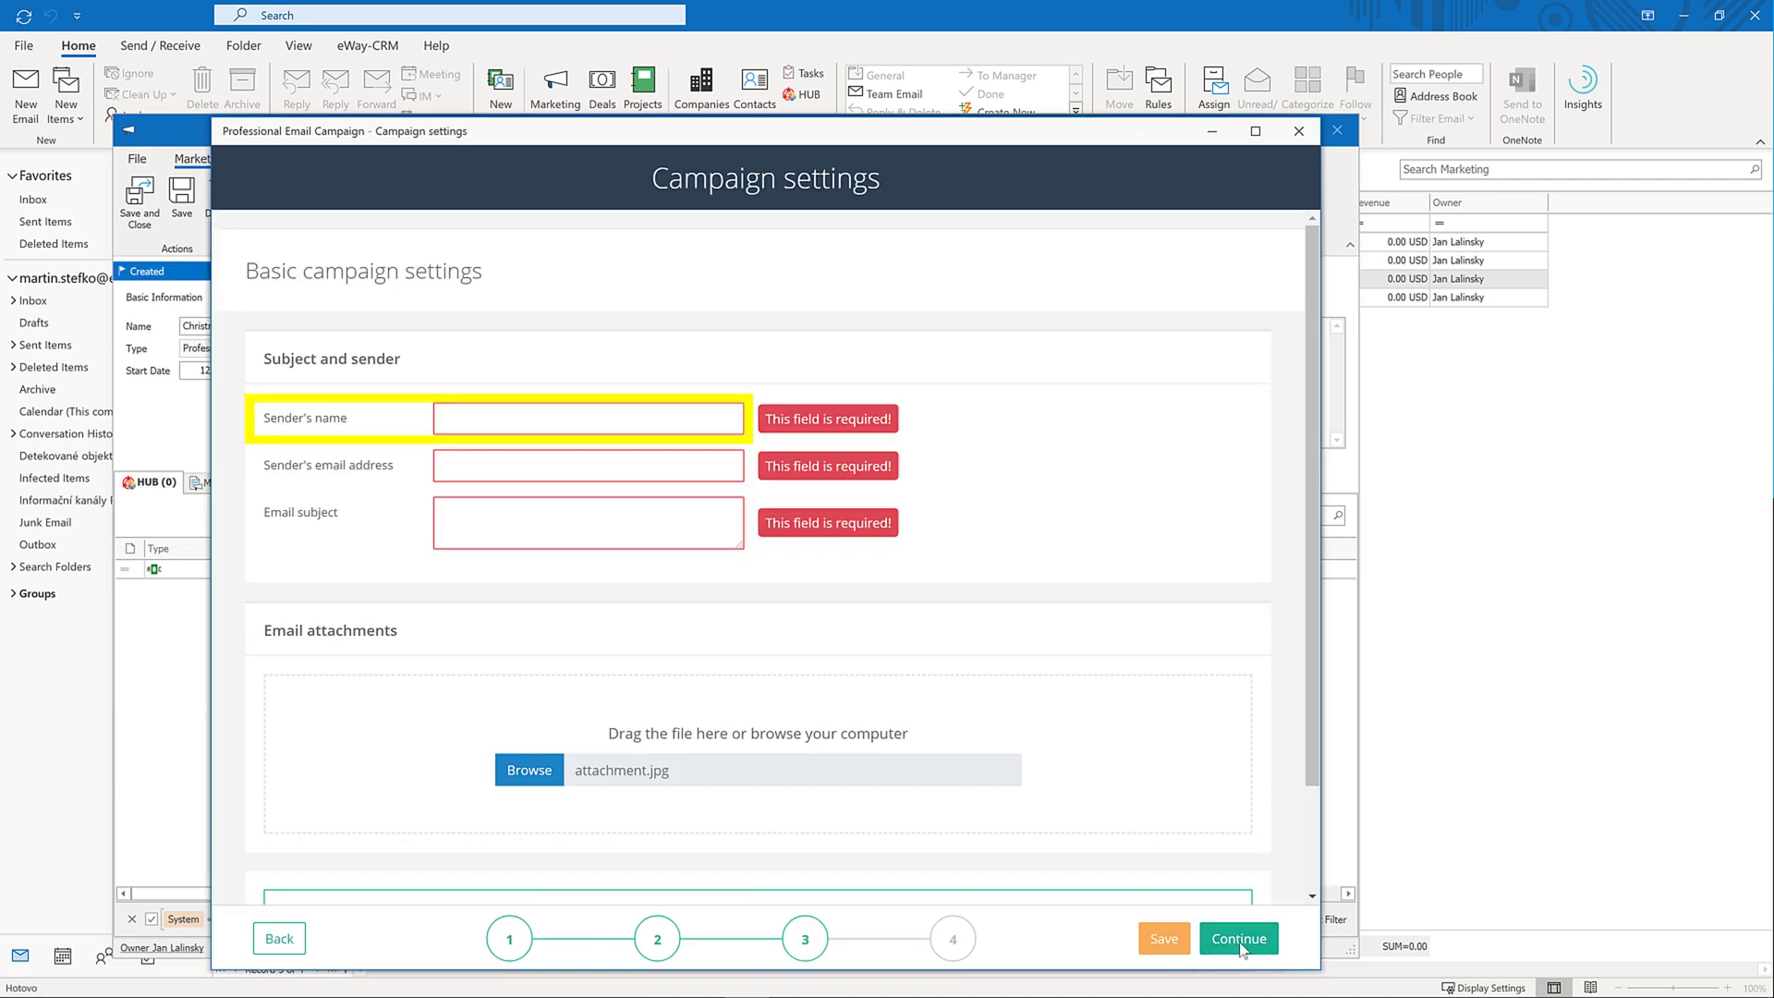
left_click(535, 419)
type("eWay-CRM")
key("Tab")
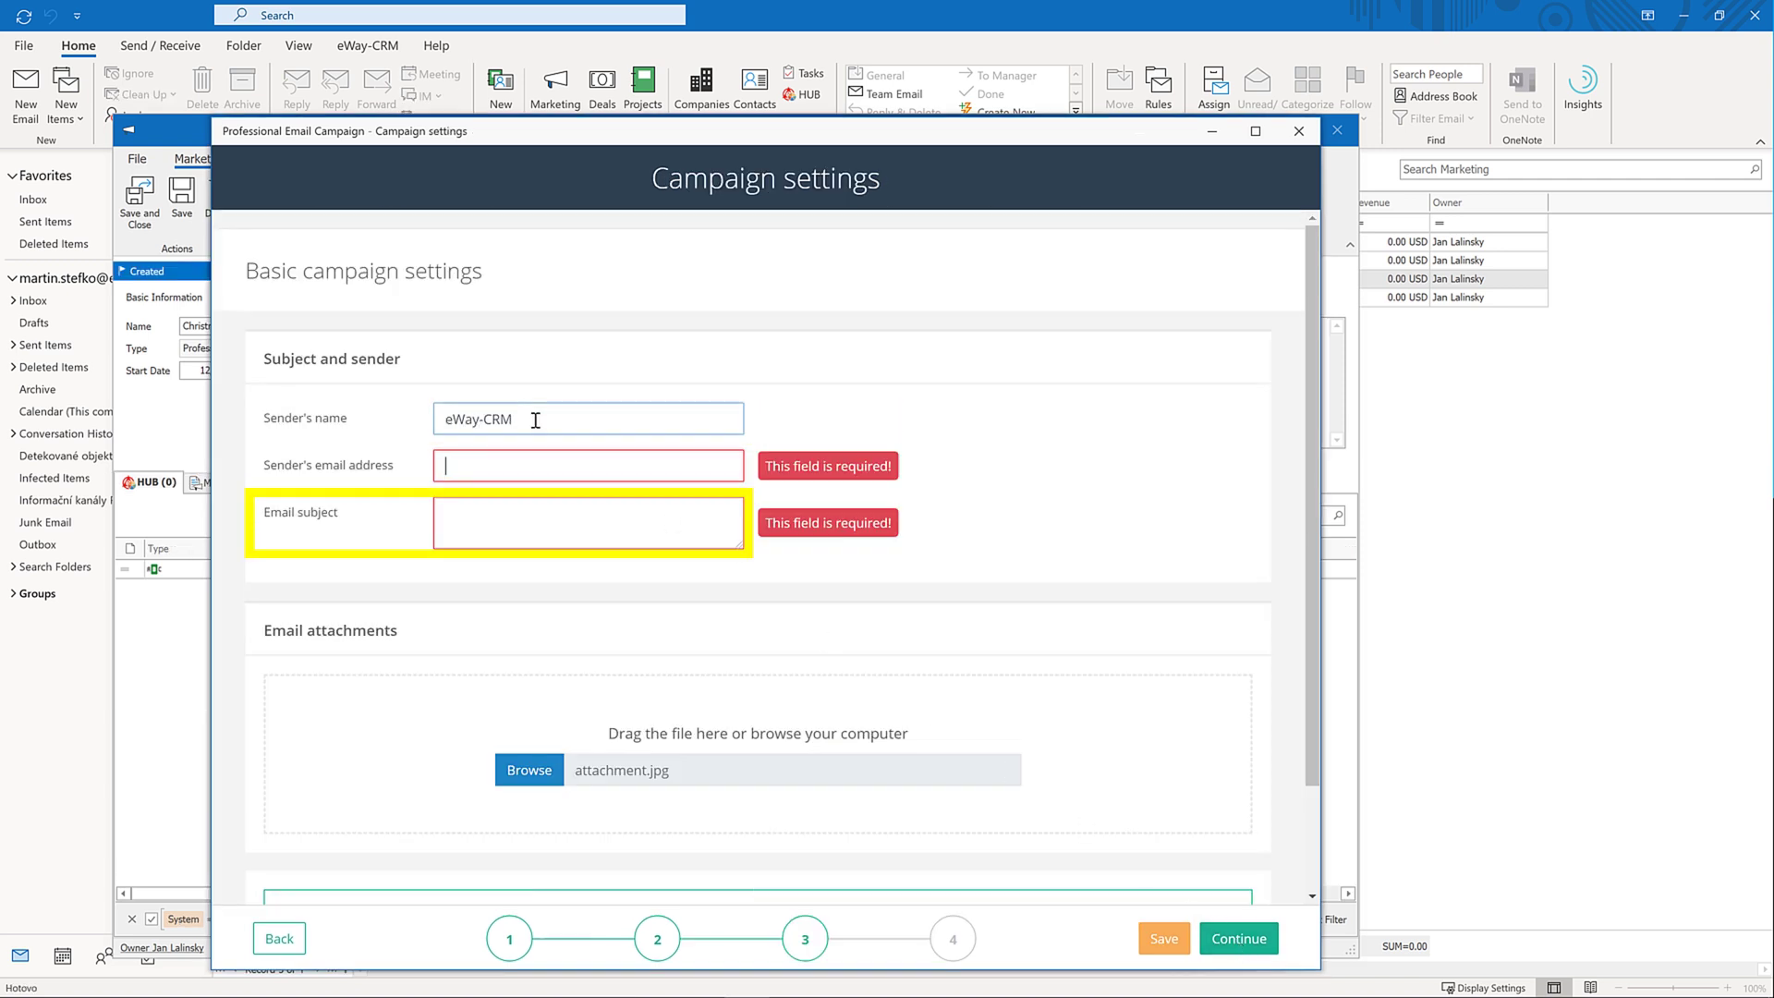
key("Tab")
type("D")
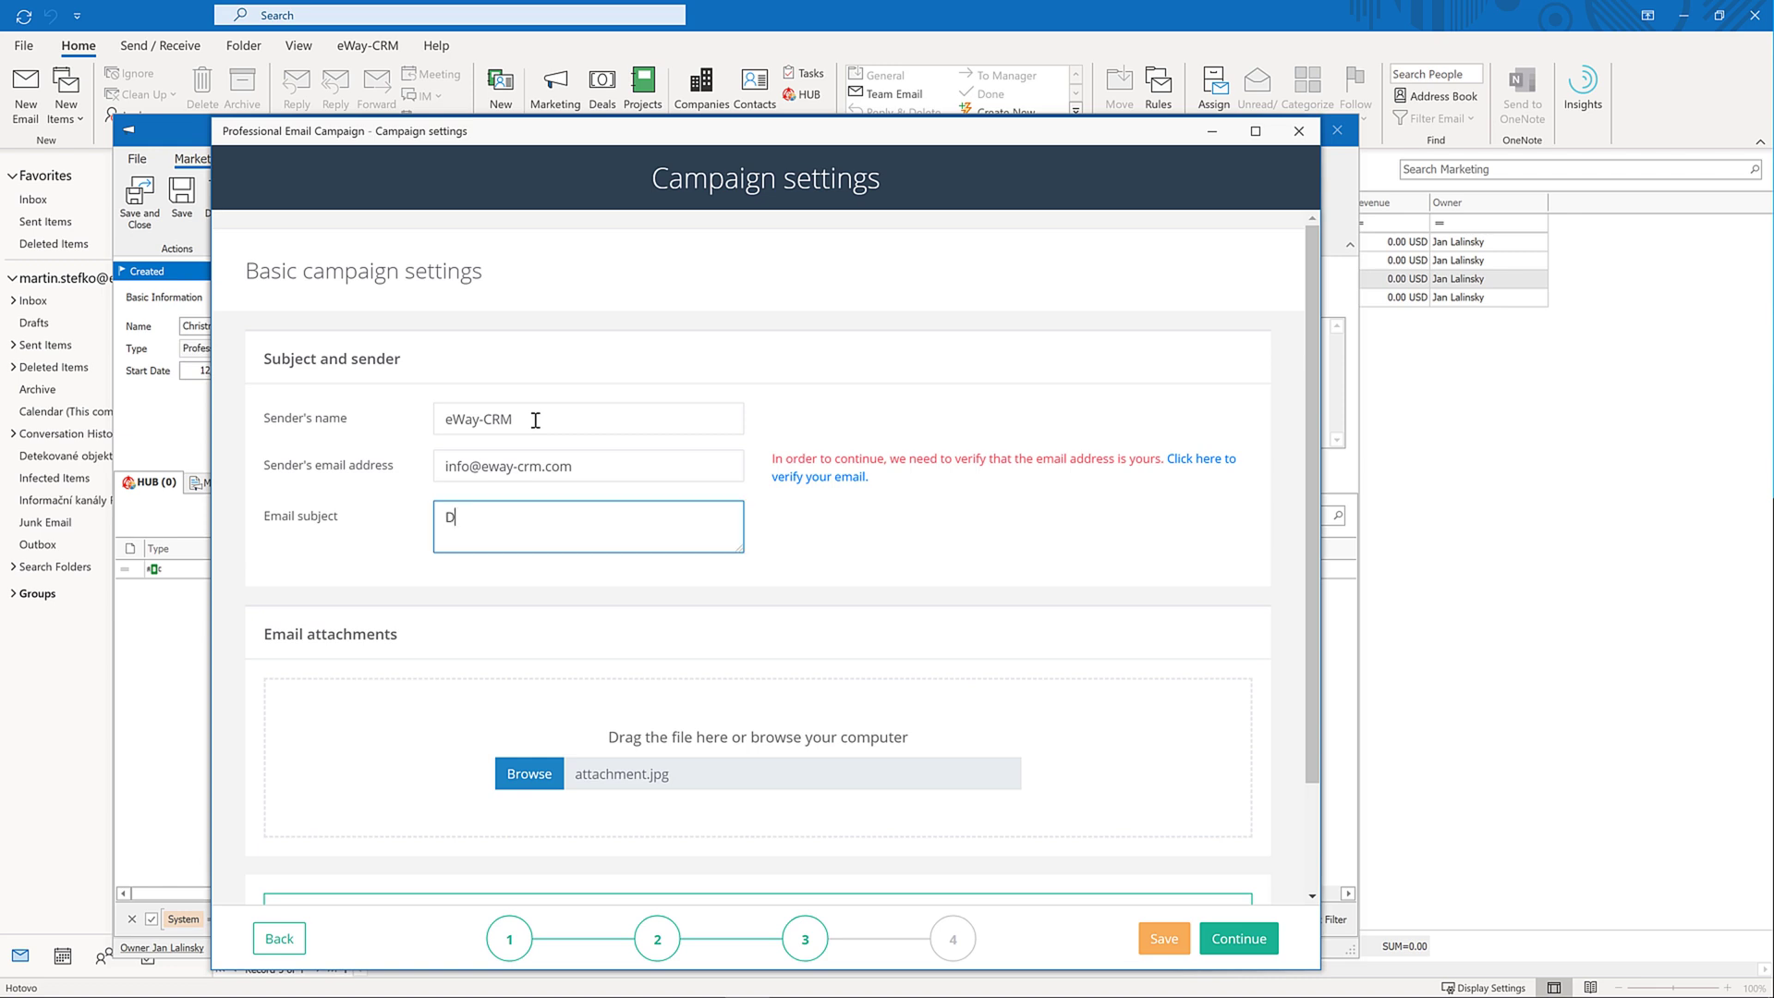
type("rive Ferrari with eWay-CRM")
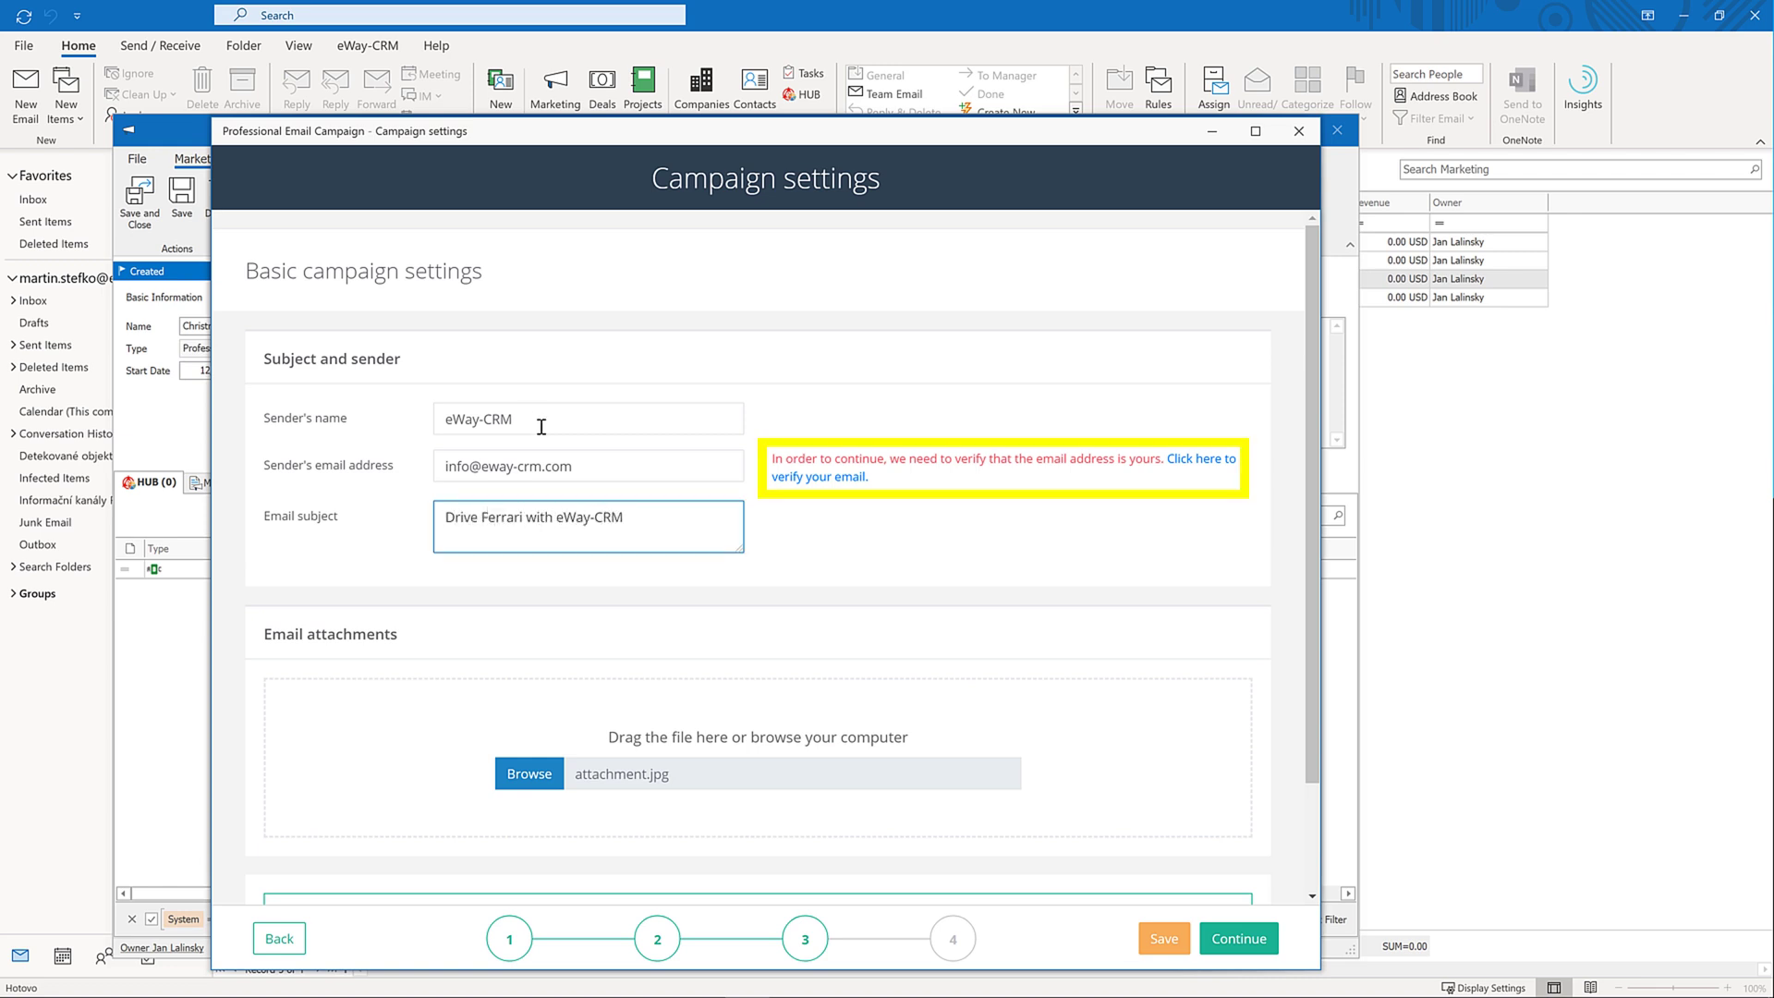
left_click(826, 480)
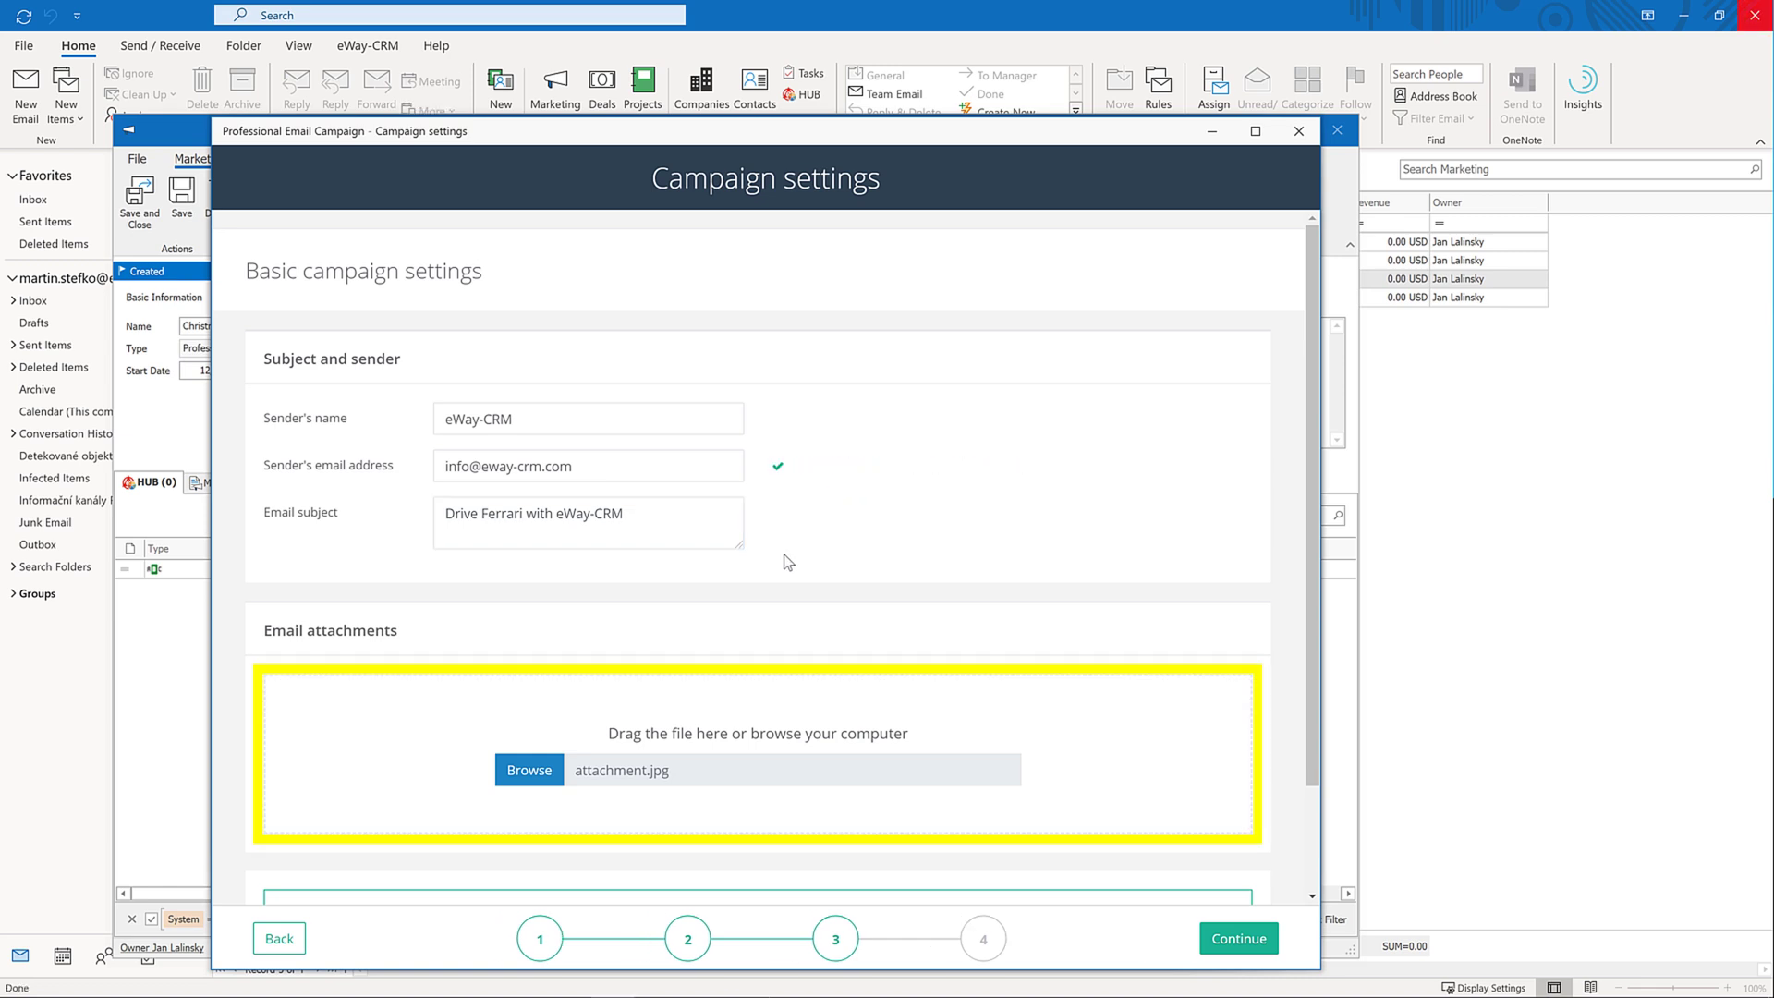
Attach conditions-promo-2020.pdf to the campaign
left_click(553, 771)
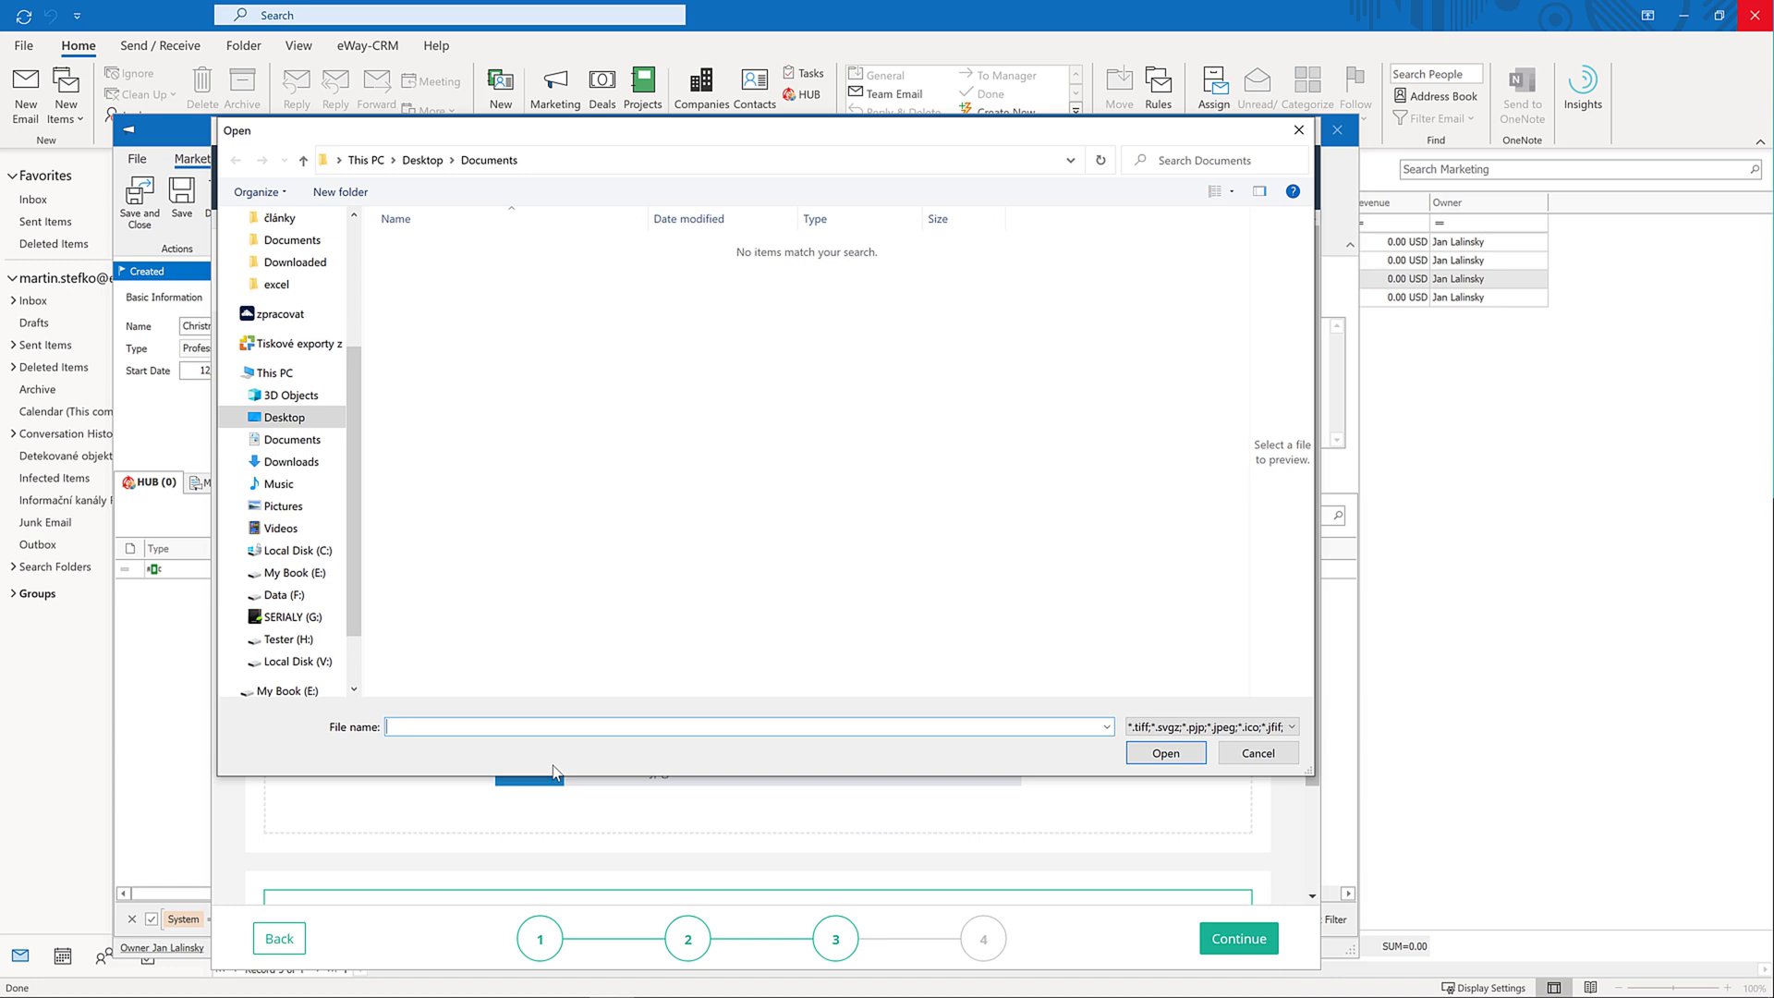
left_click(1273, 727)
left_click(1201, 716)
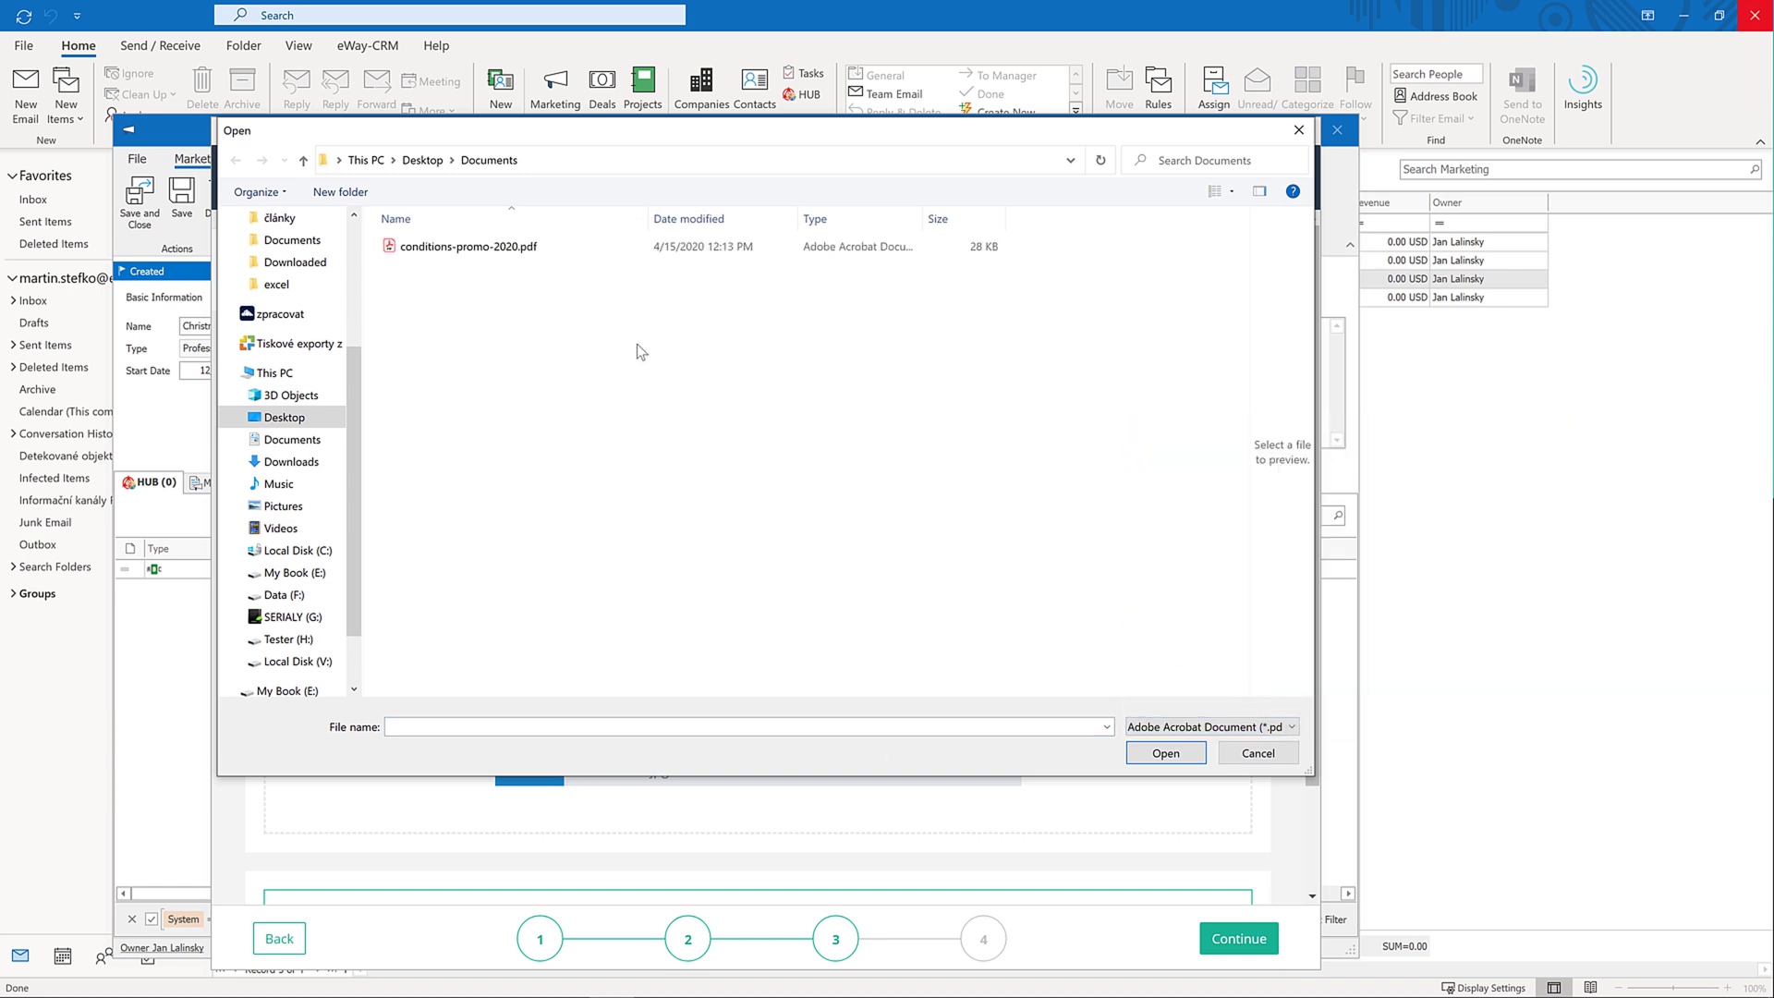
left_click(465, 247)
left_click(1164, 753)
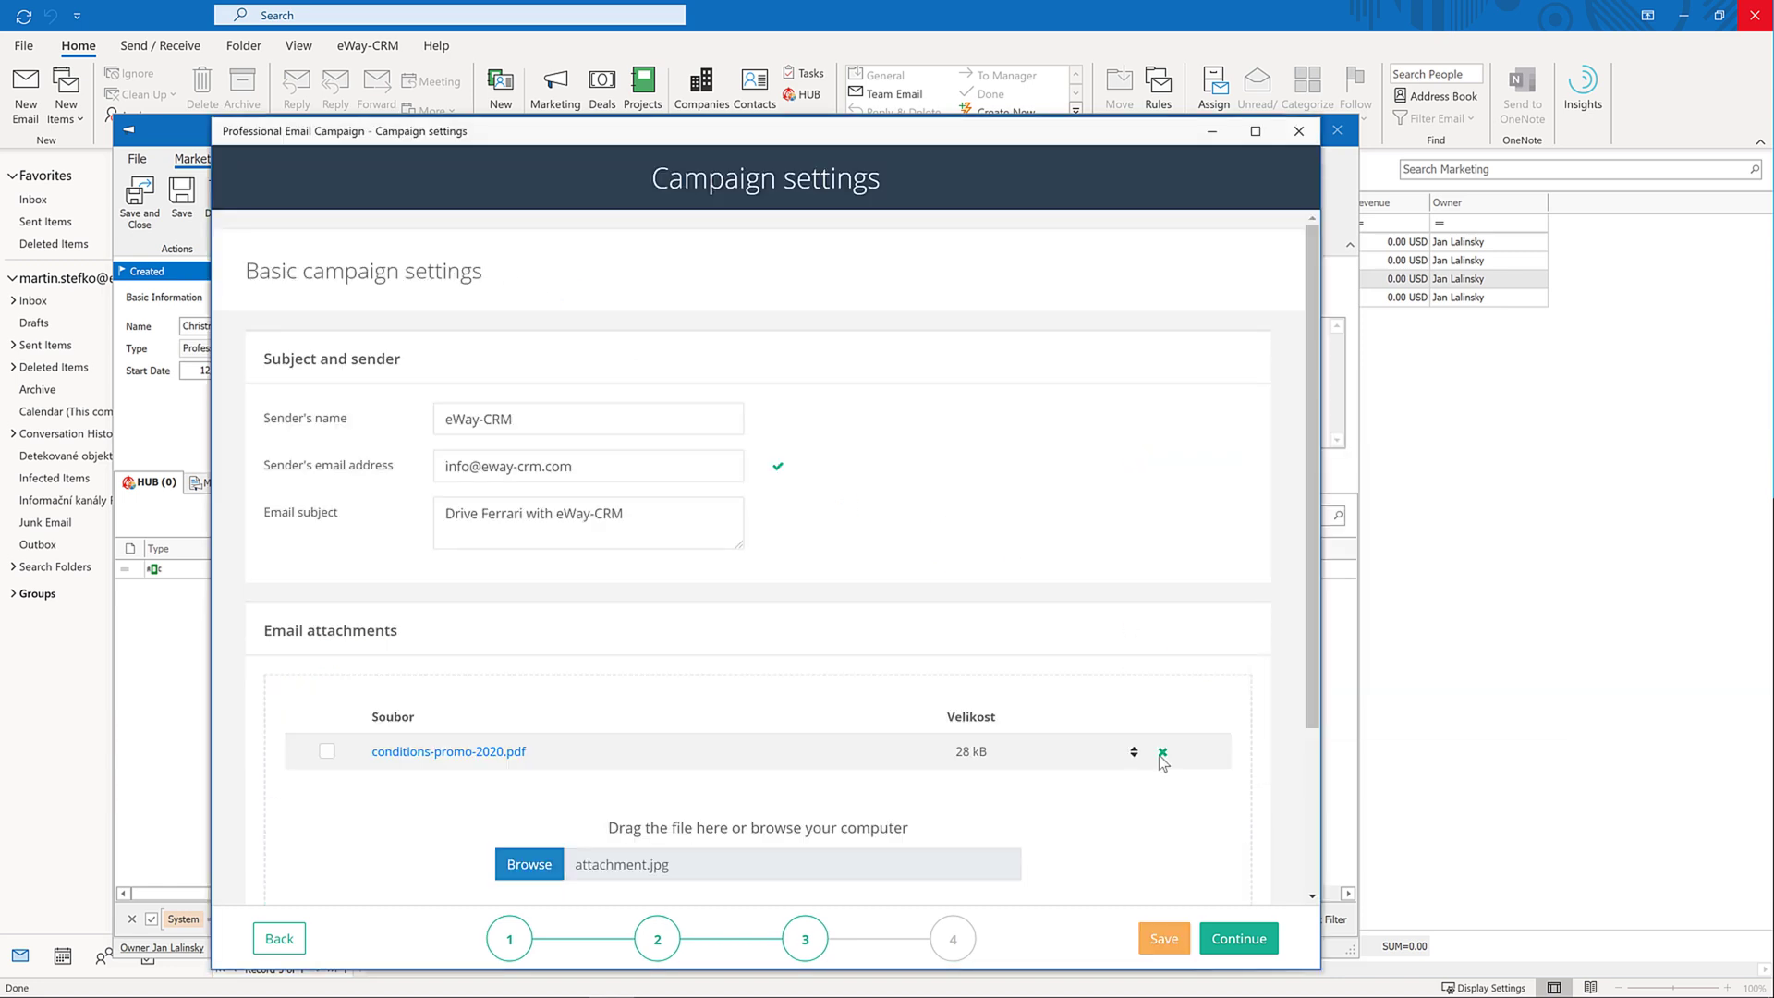
scroll(1020, 781, "down", 2)
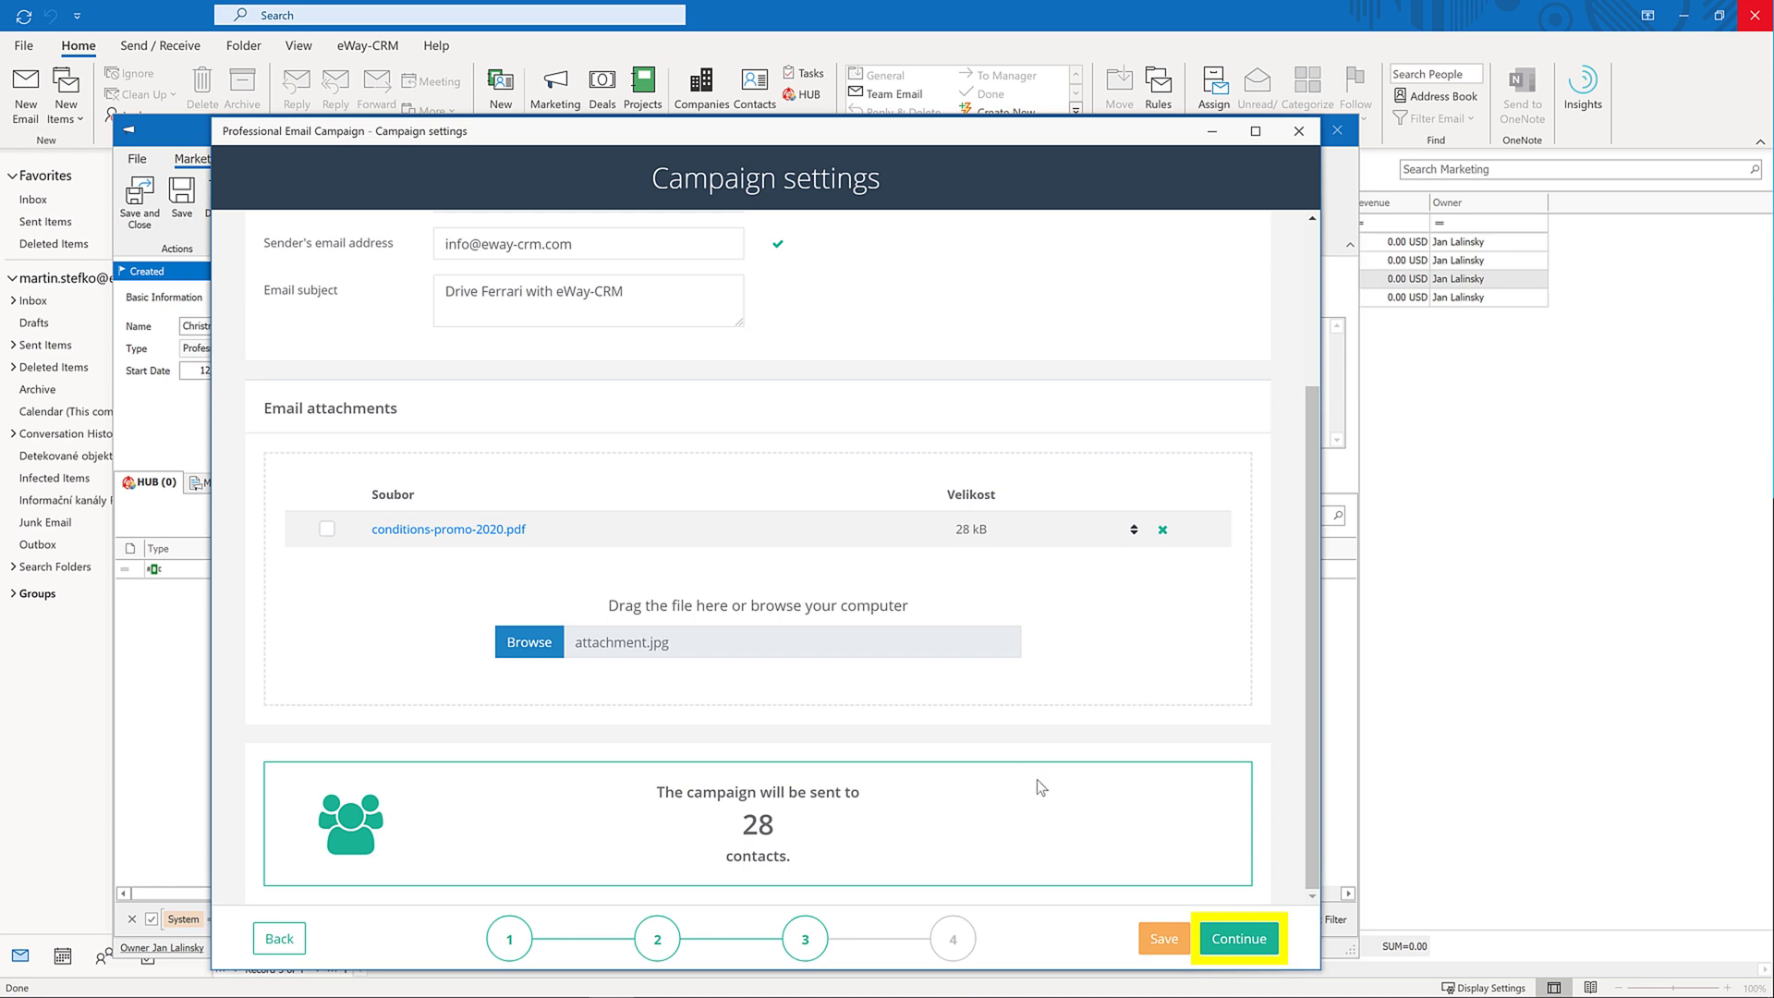
Advance to scheduling and review the details of the 100% links and spam checks
left_click(1233, 939)
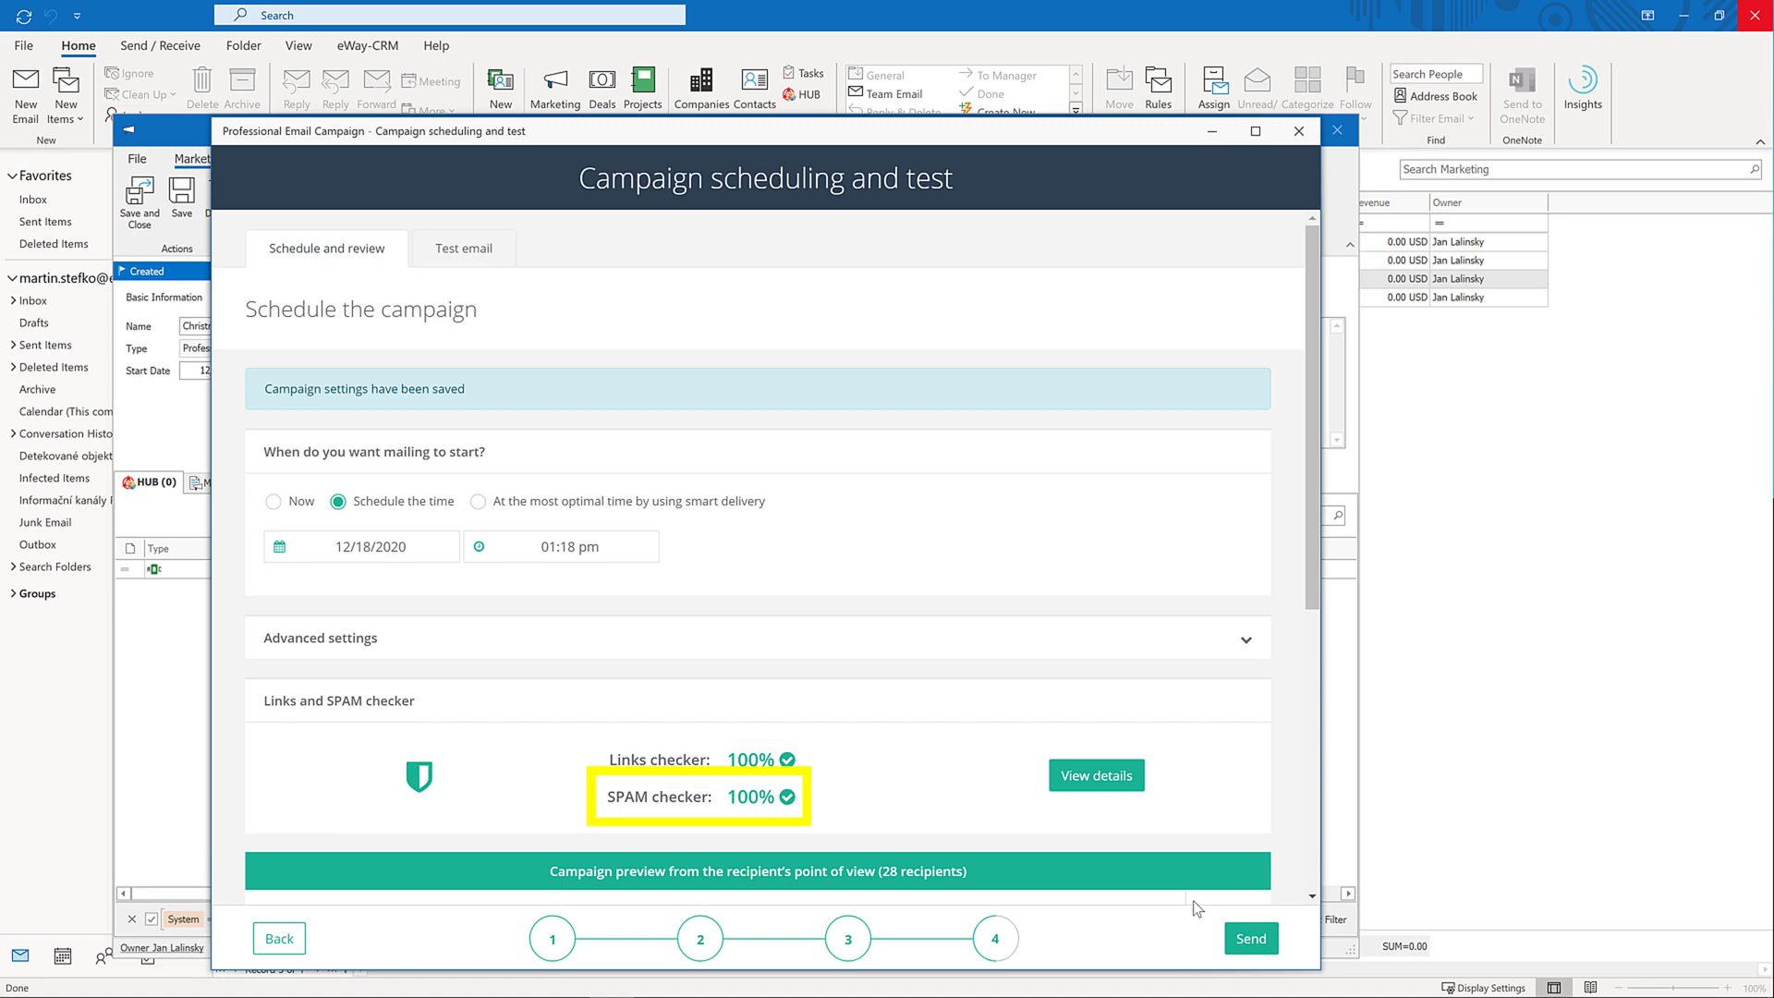
left_click(1120, 784)
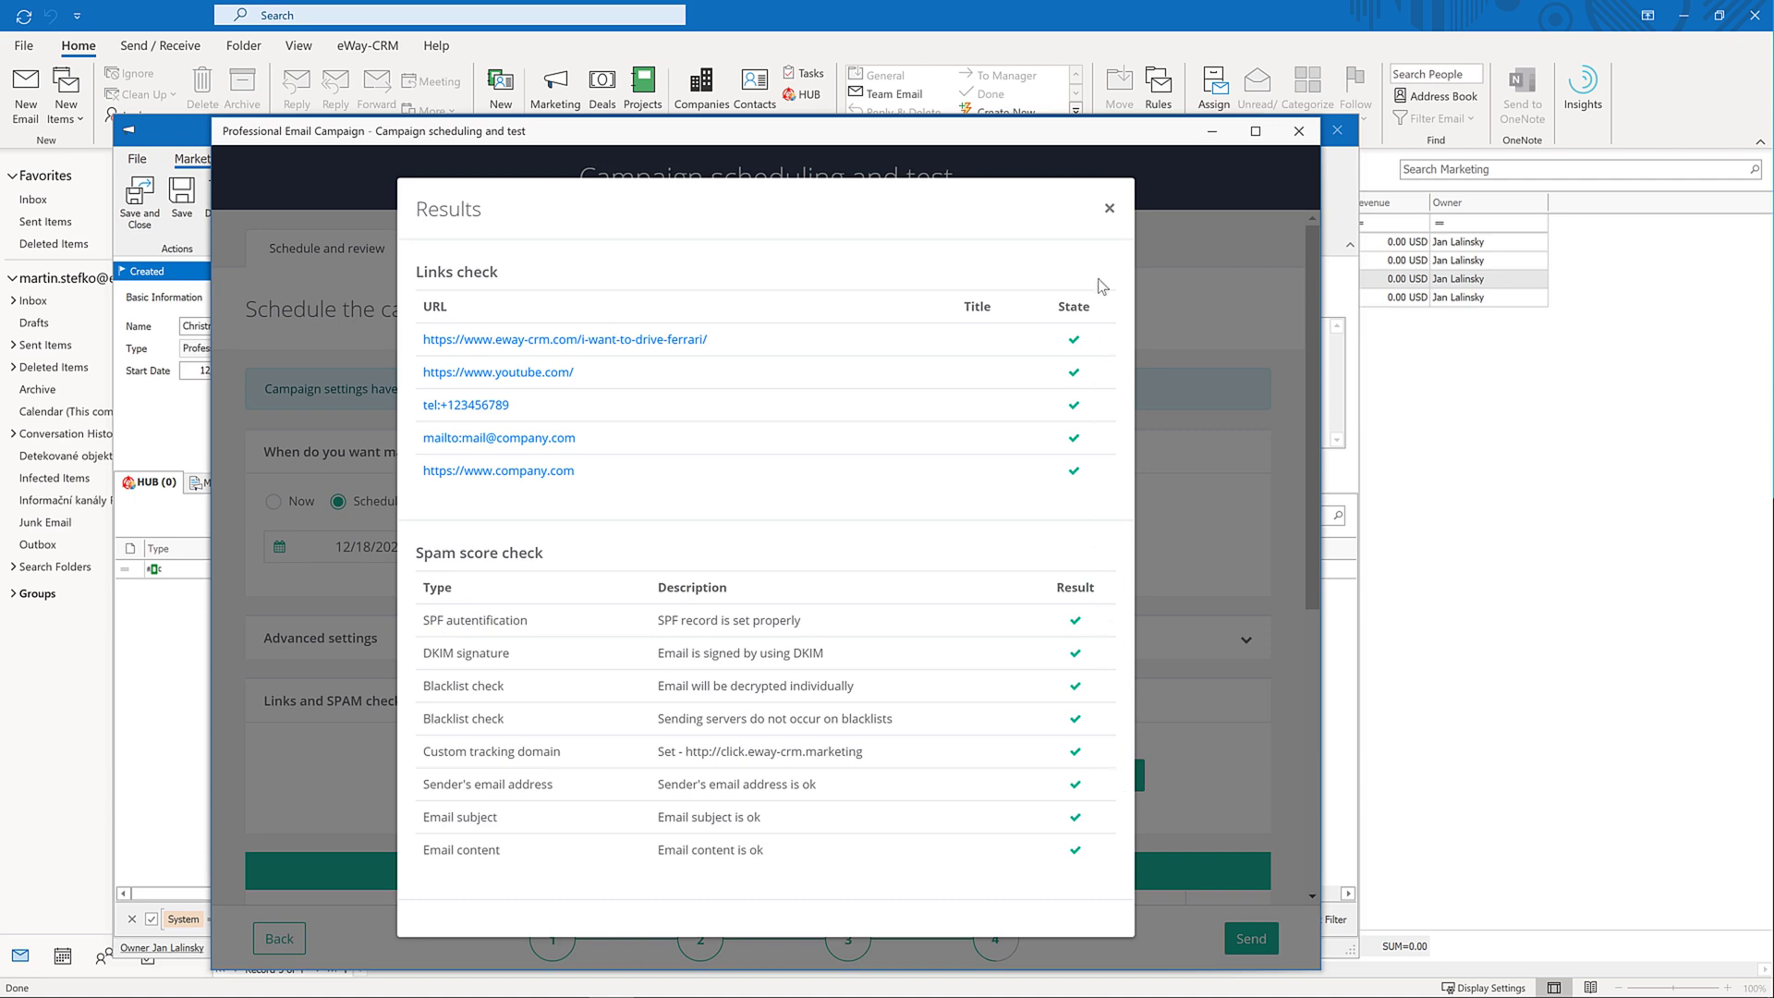
left_click(1109, 209)
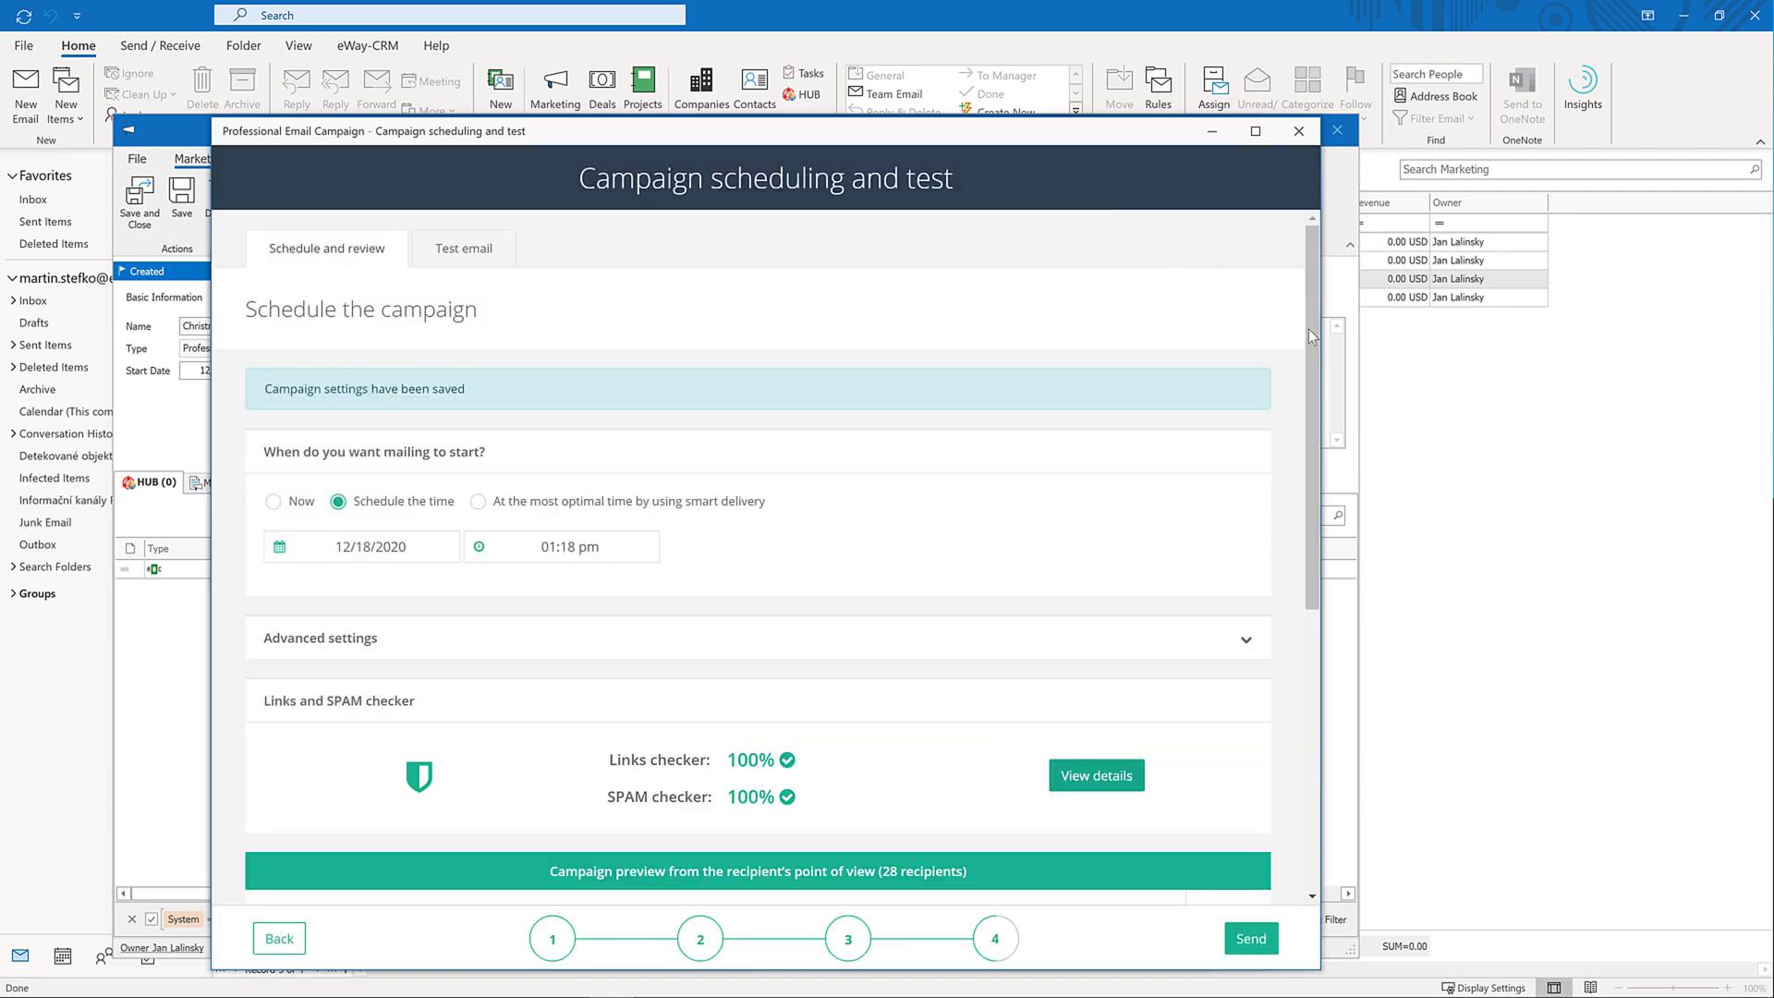
Preview the email as rendered for the next two recipients
left_click_drag(1310, 329, 1310, 725)
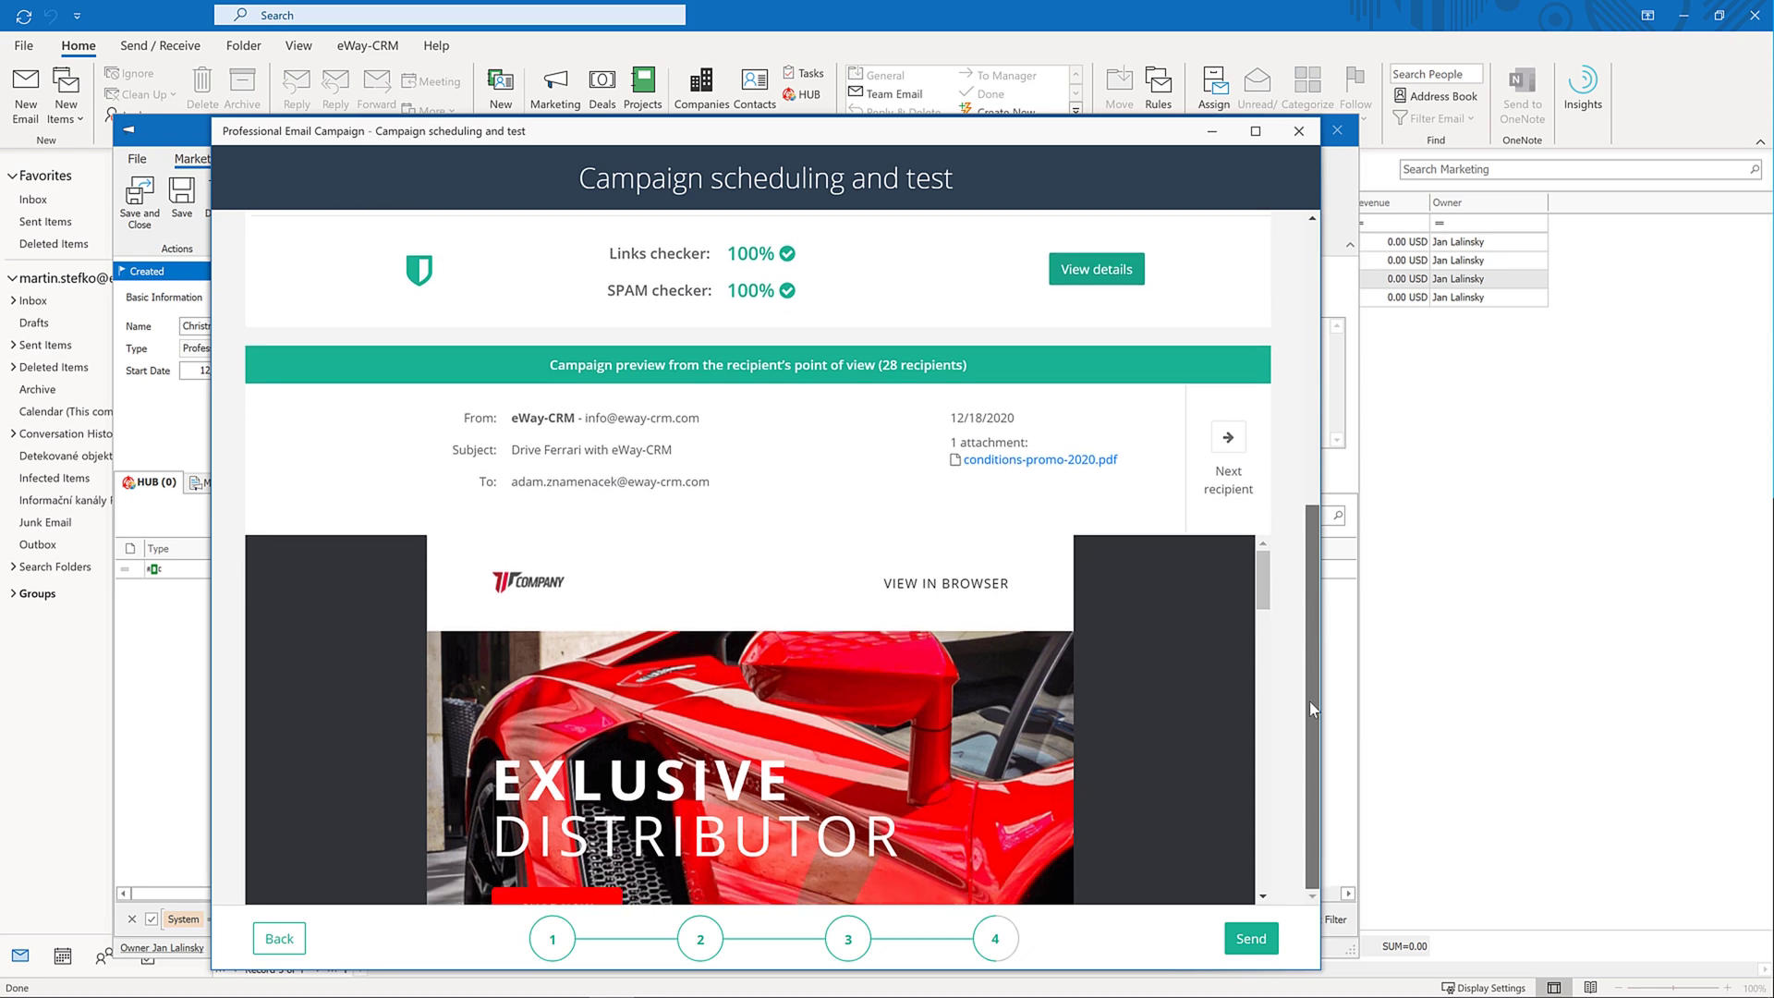
scroll(1039, 733, "down", 3)
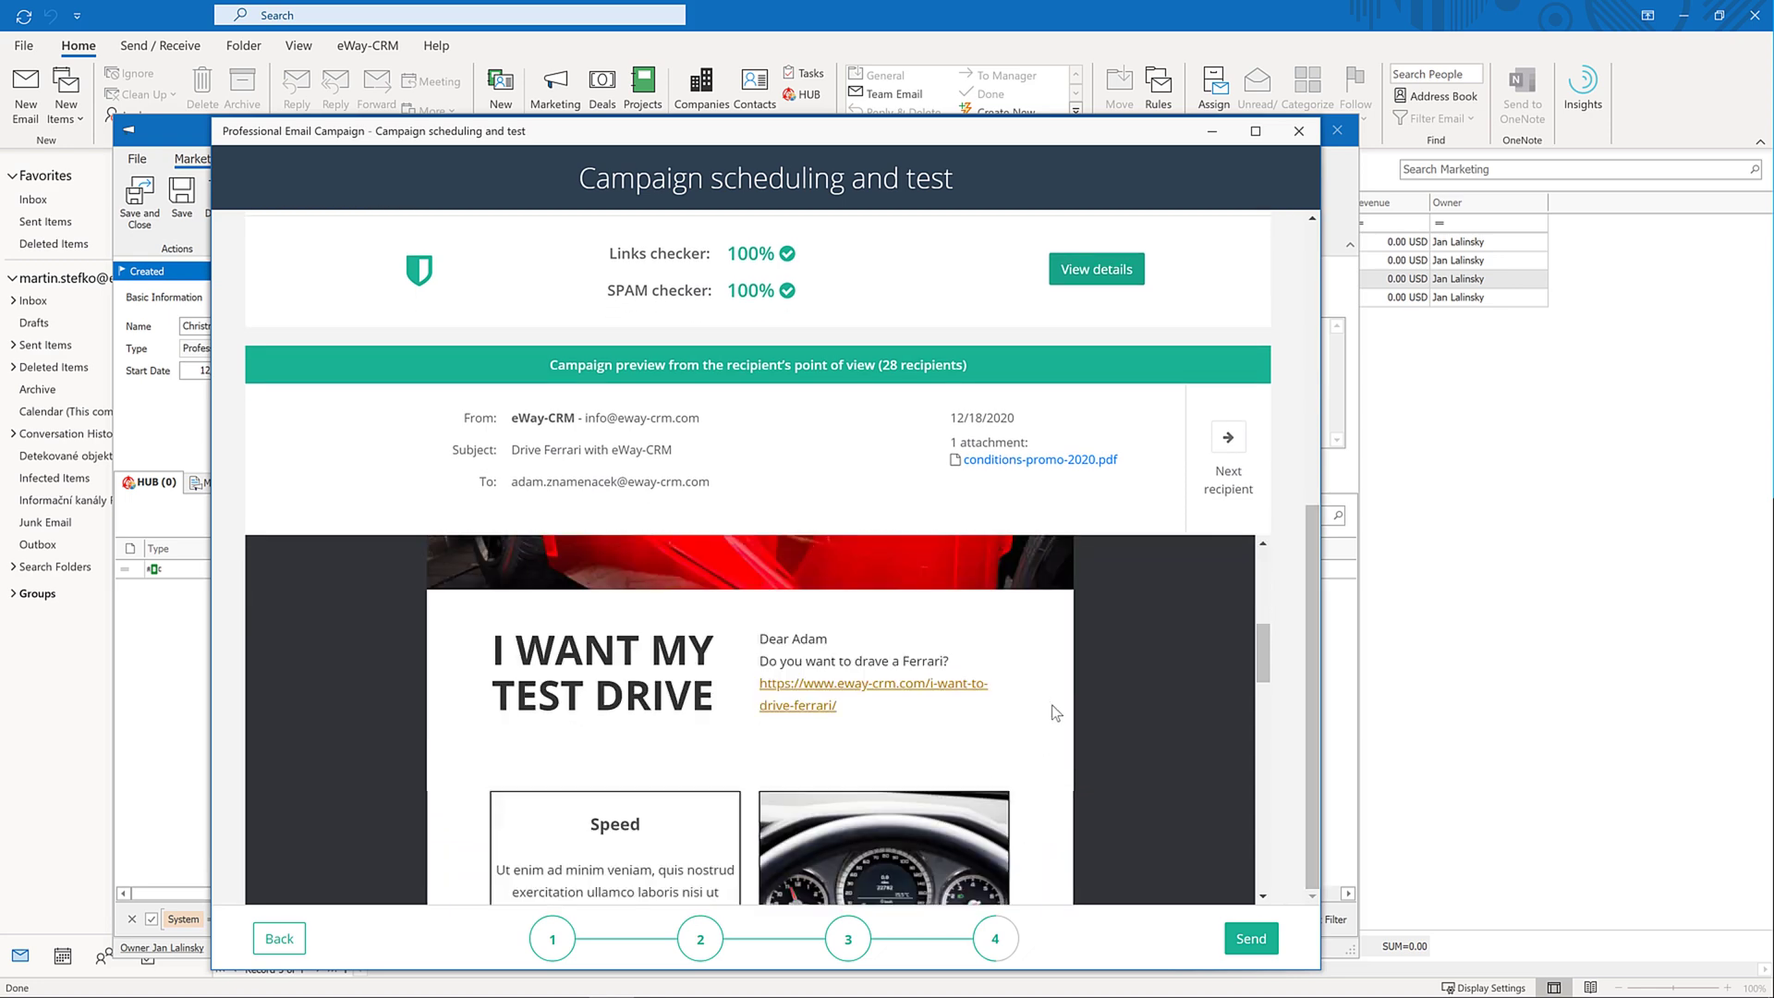
left_click(1227, 437)
left_click(1224, 440)
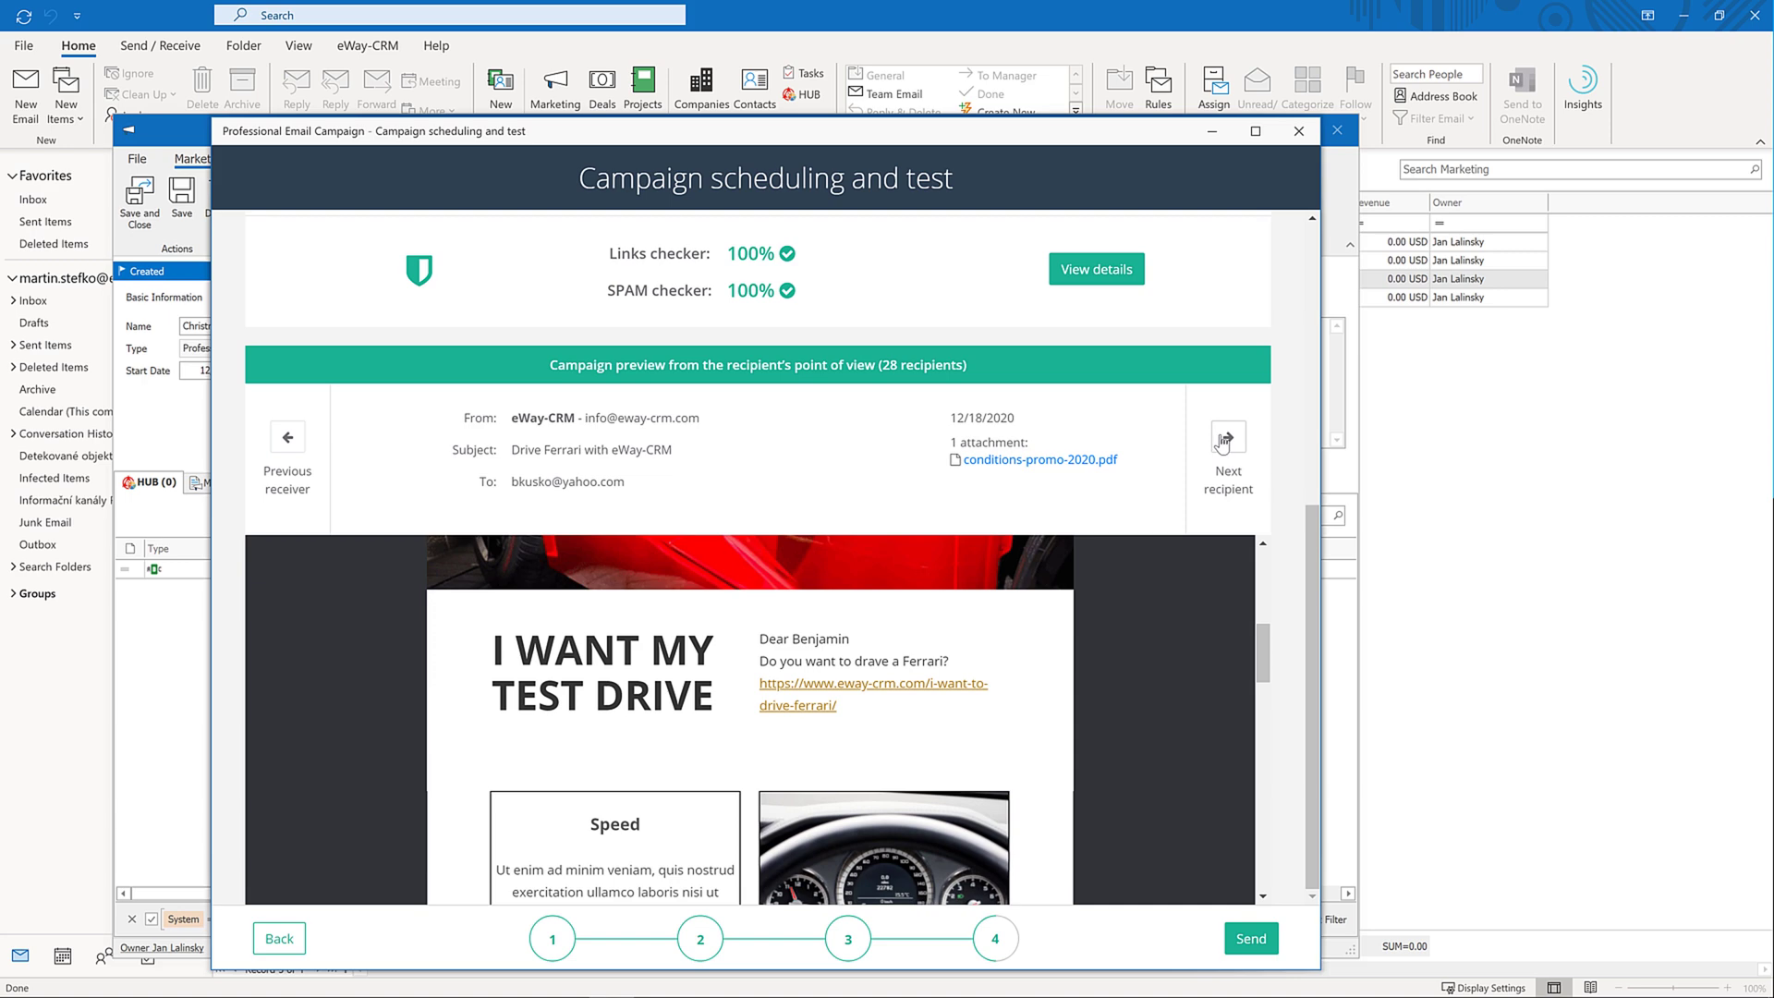
scroll(1222, 442, "up", 5)
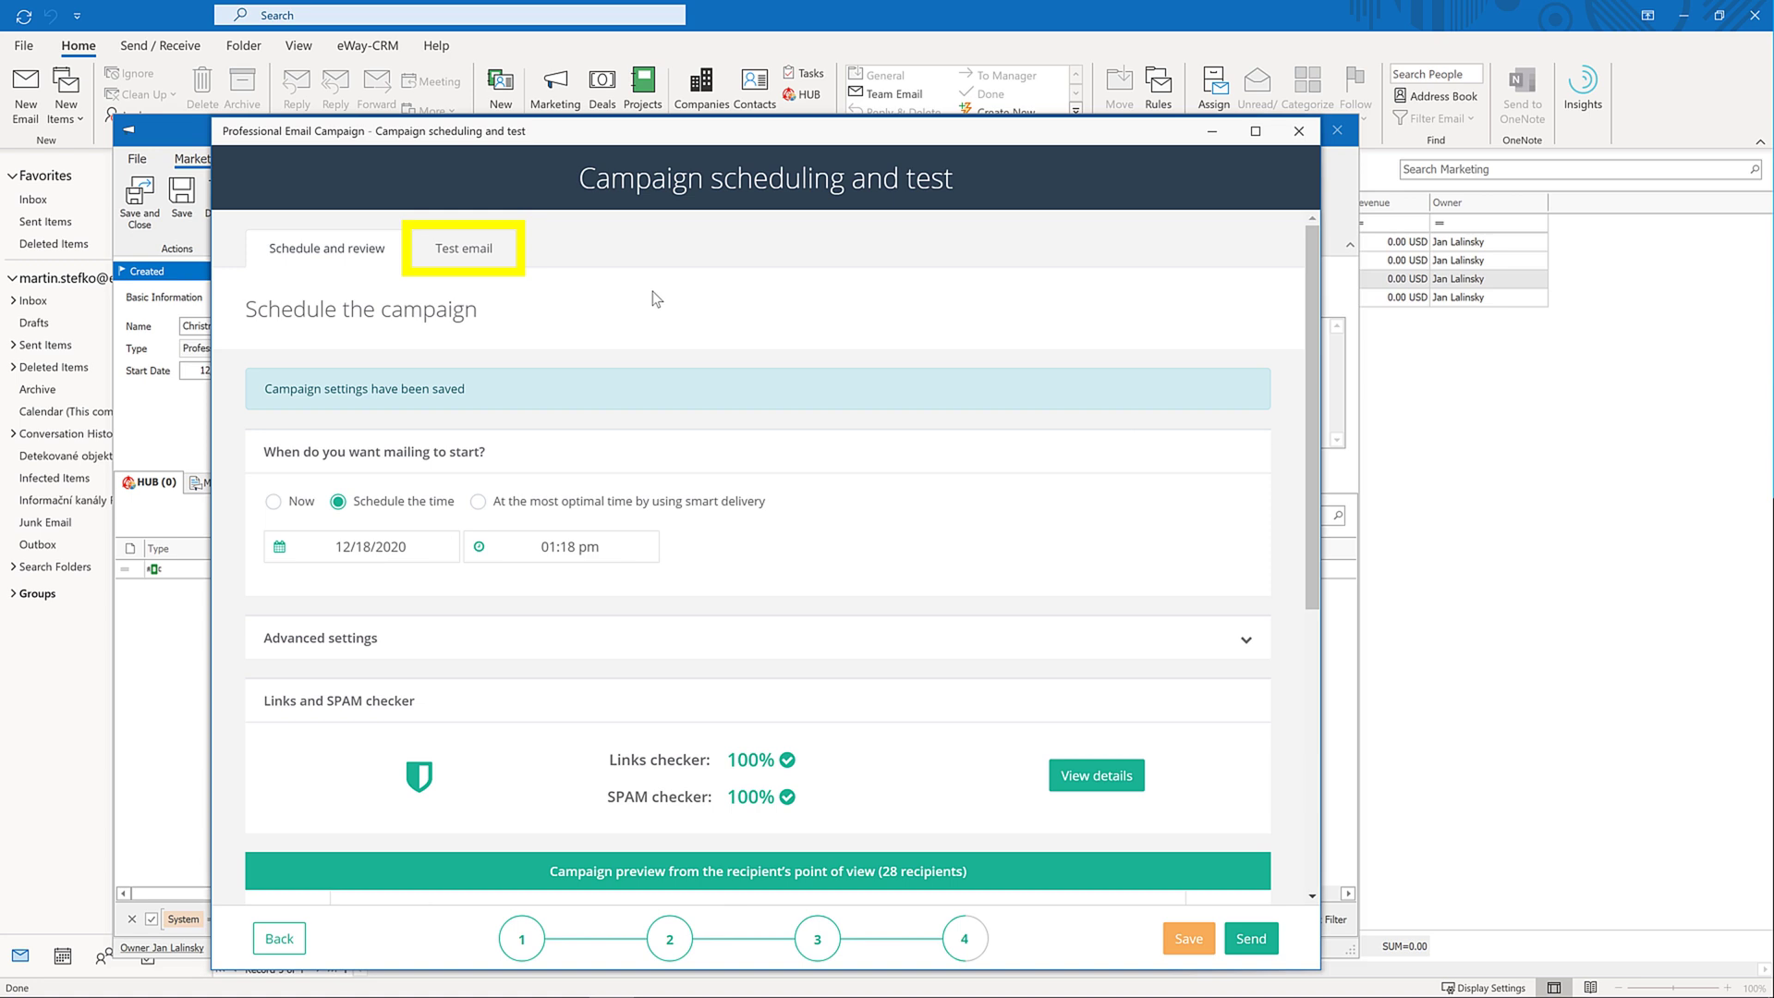
Send a test copy of the campaign to your own address, then go back to Schedule and review
left_click(494, 254)
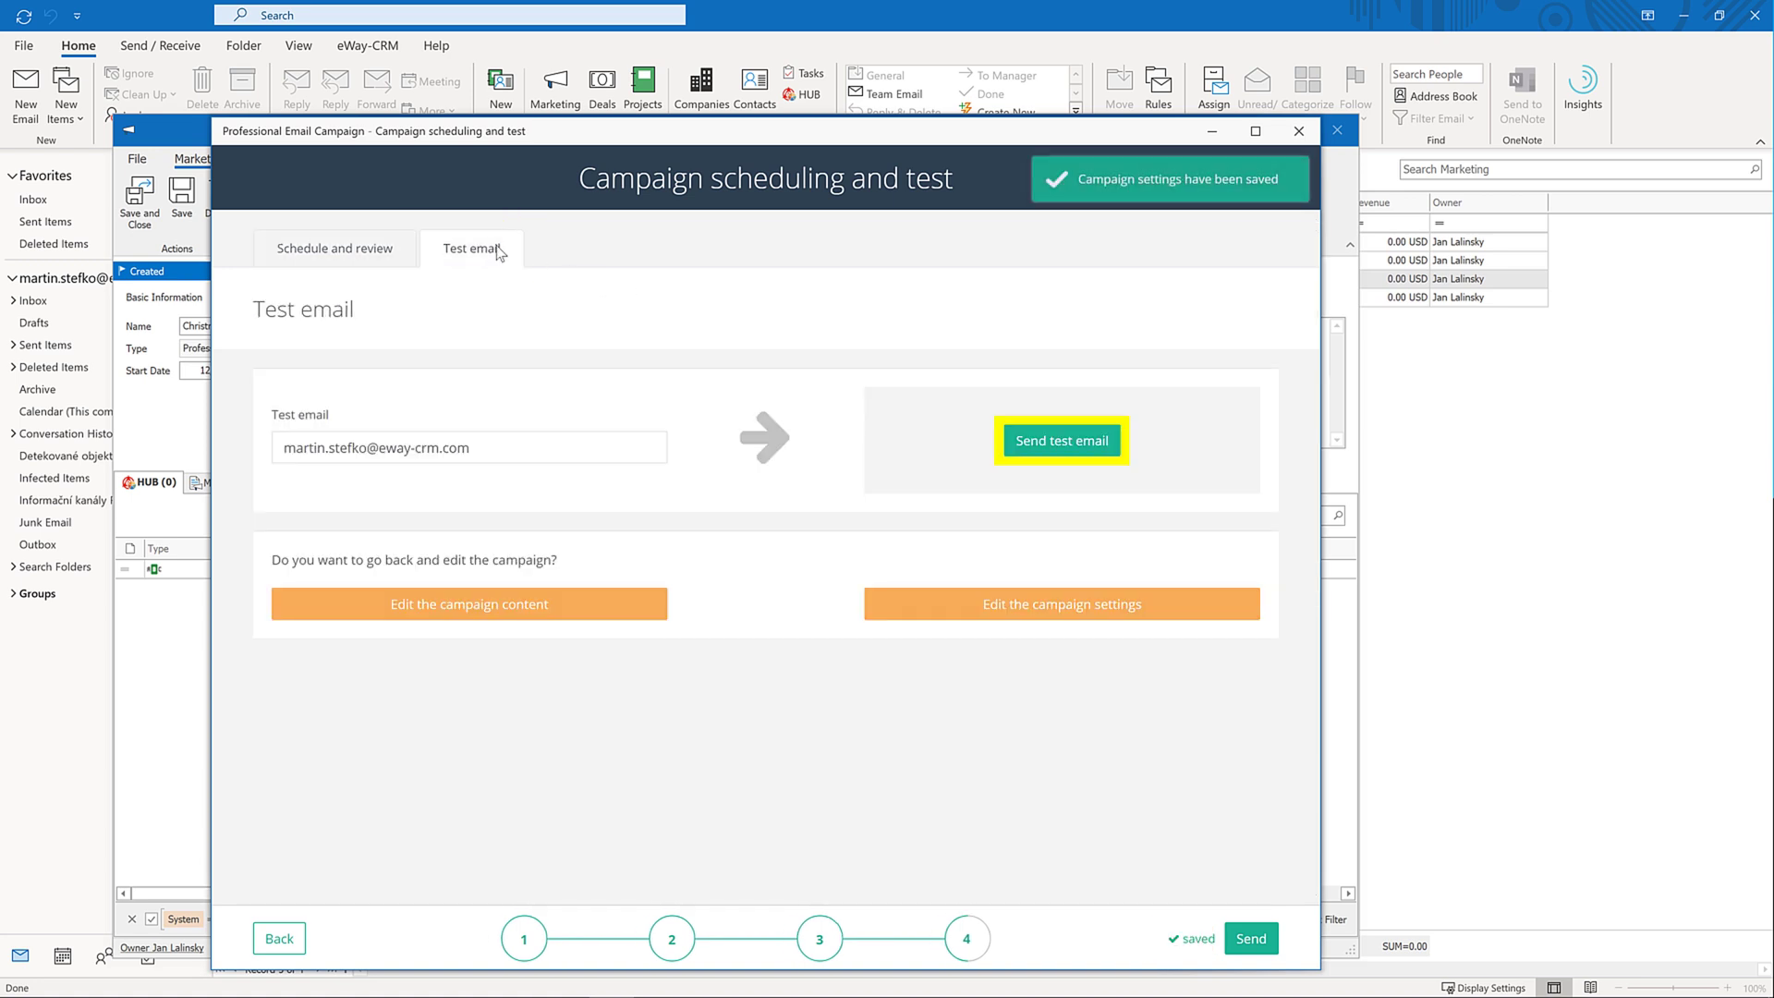
left_click(1050, 442)
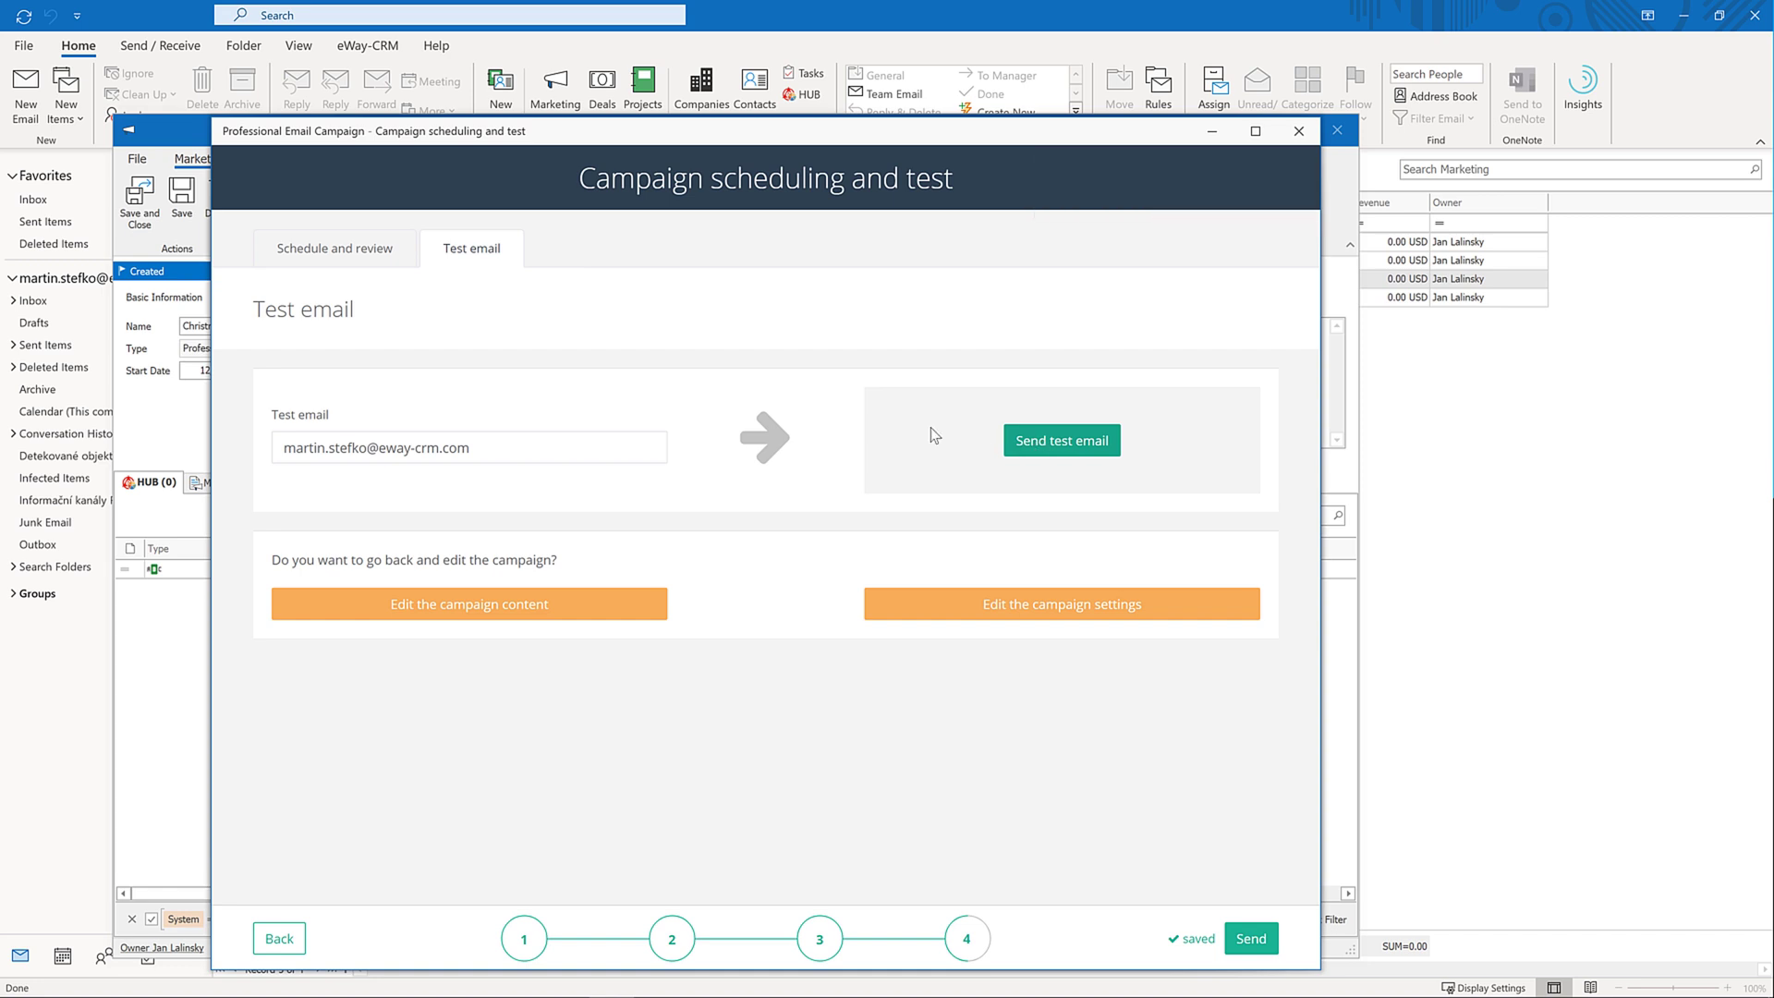
left_click(359, 261)
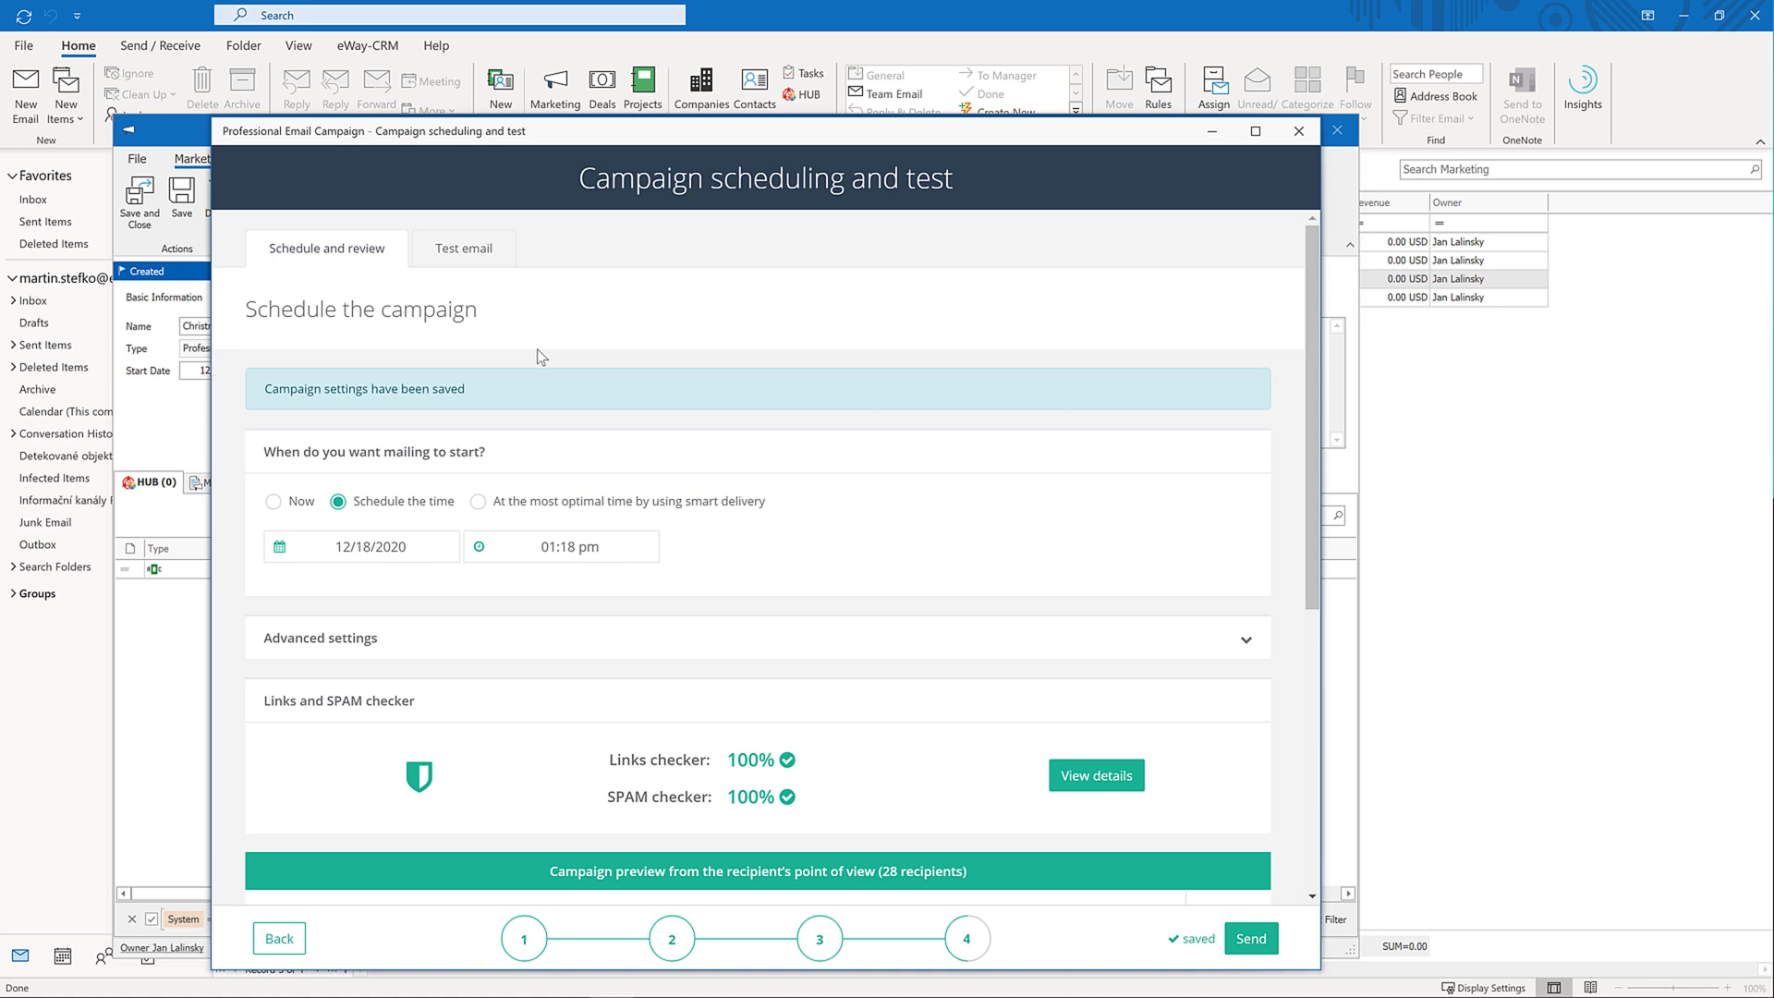
Reschedule the send time to 01:30 pm on 12/18/2020 and queue the campaign for sending
left_click(574, 547)
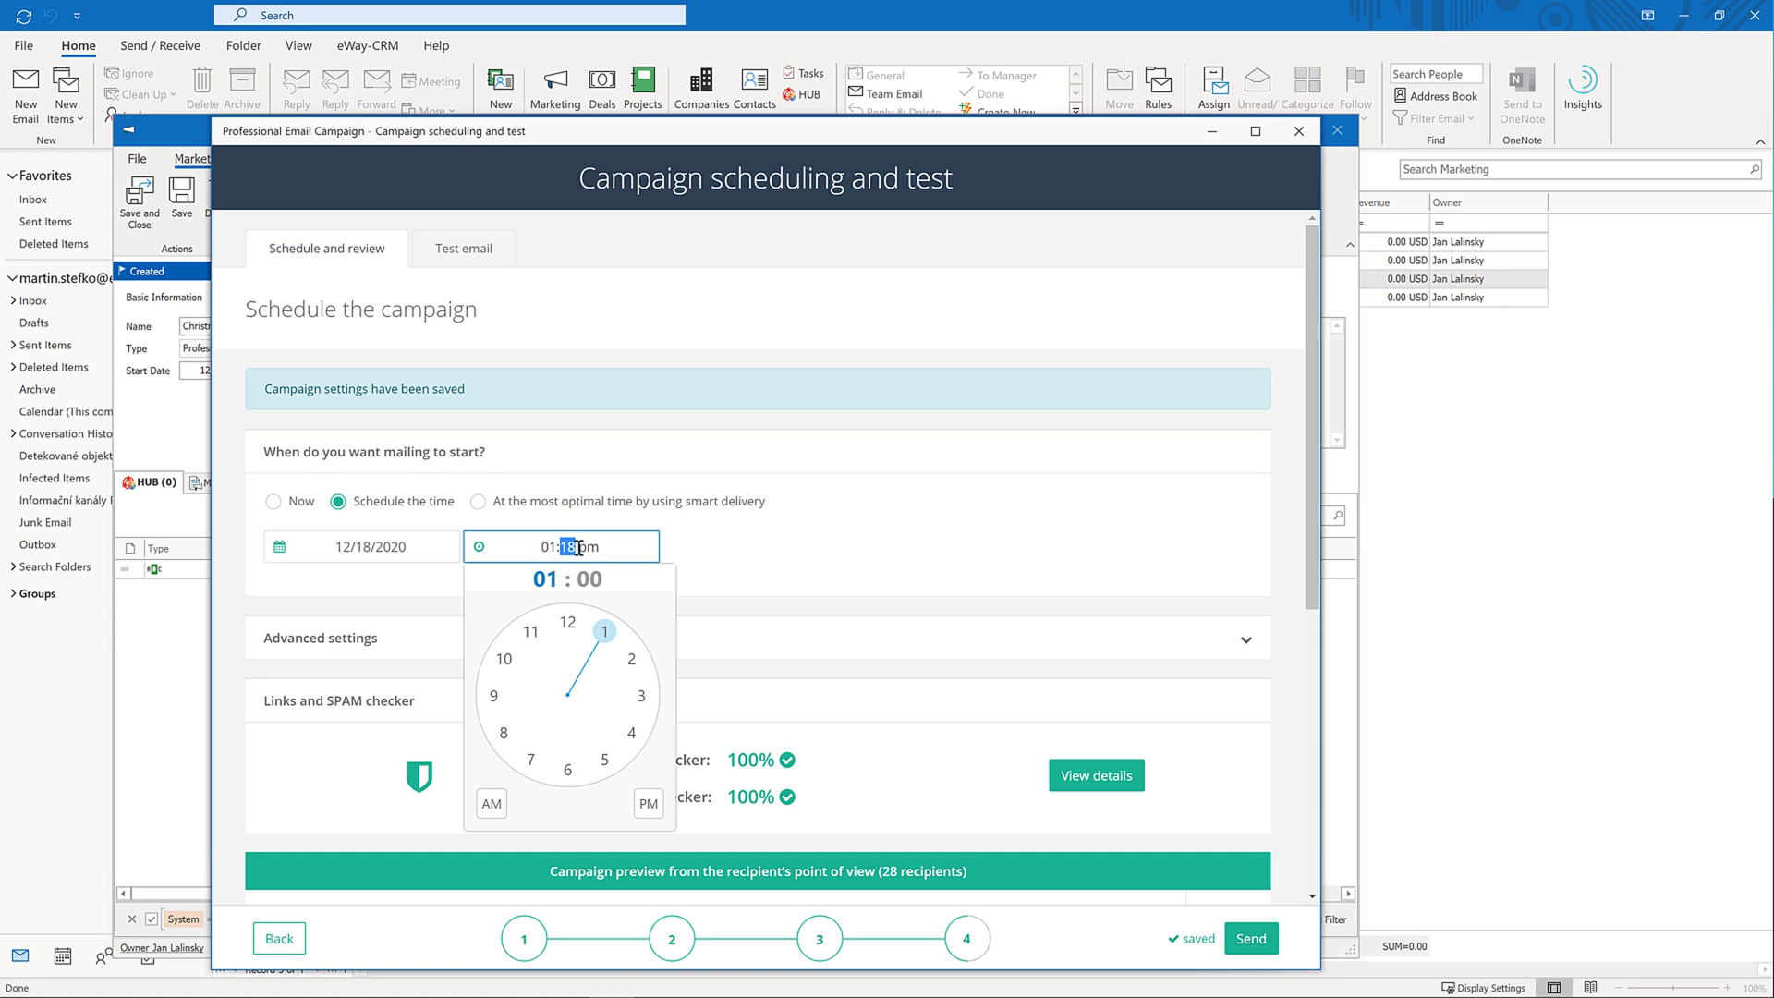
type("30")
left_click(806, 517)
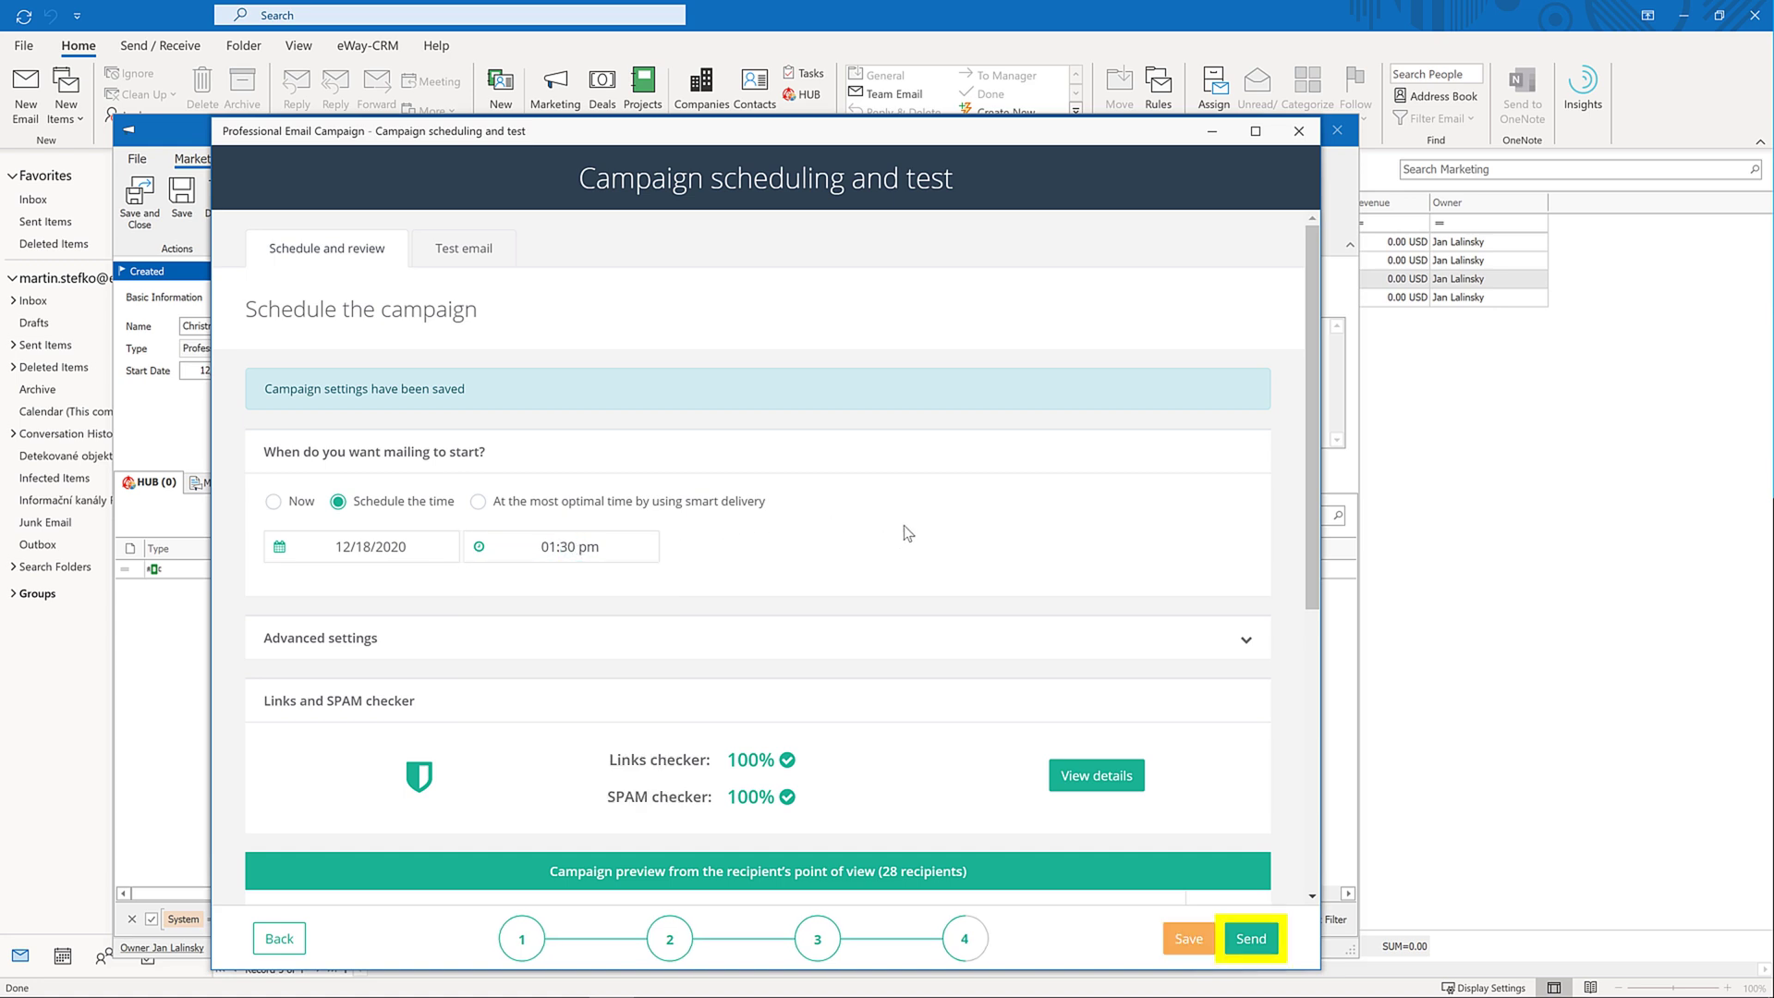
left_click(1248, 940)
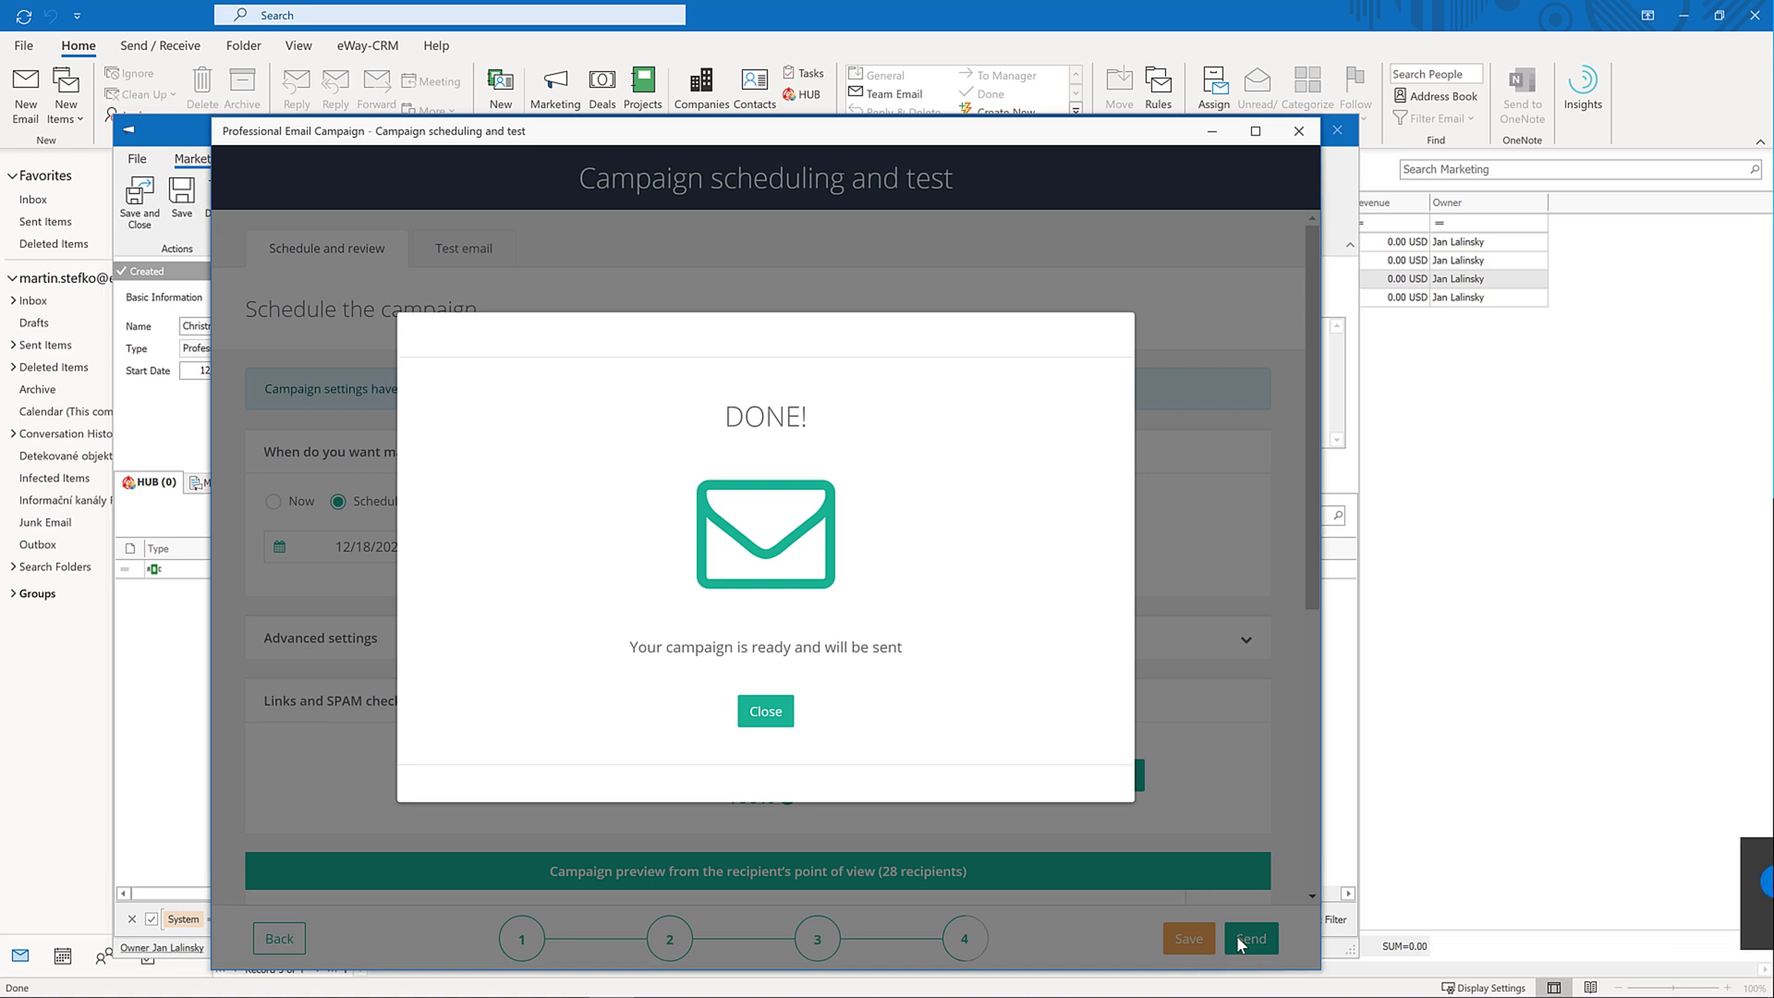
left_click(766, 713)
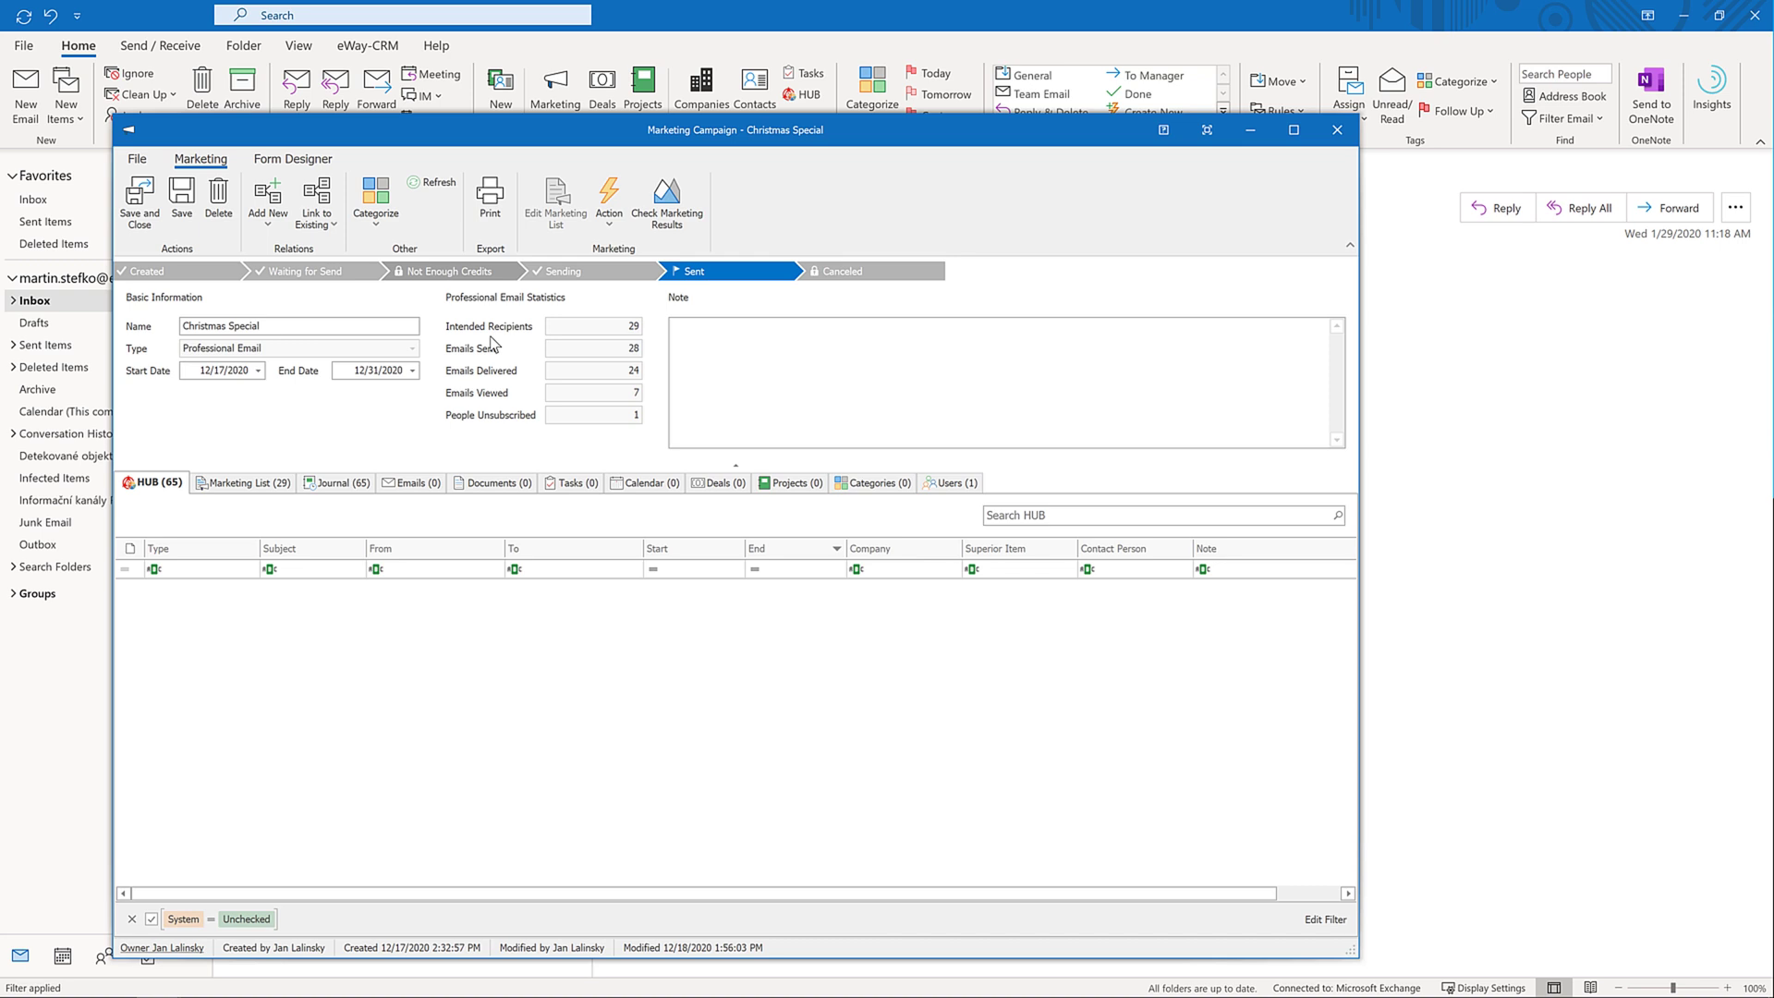
Open the campaign's journal and add the Note column between Subject and Type
left_click(345, 483)
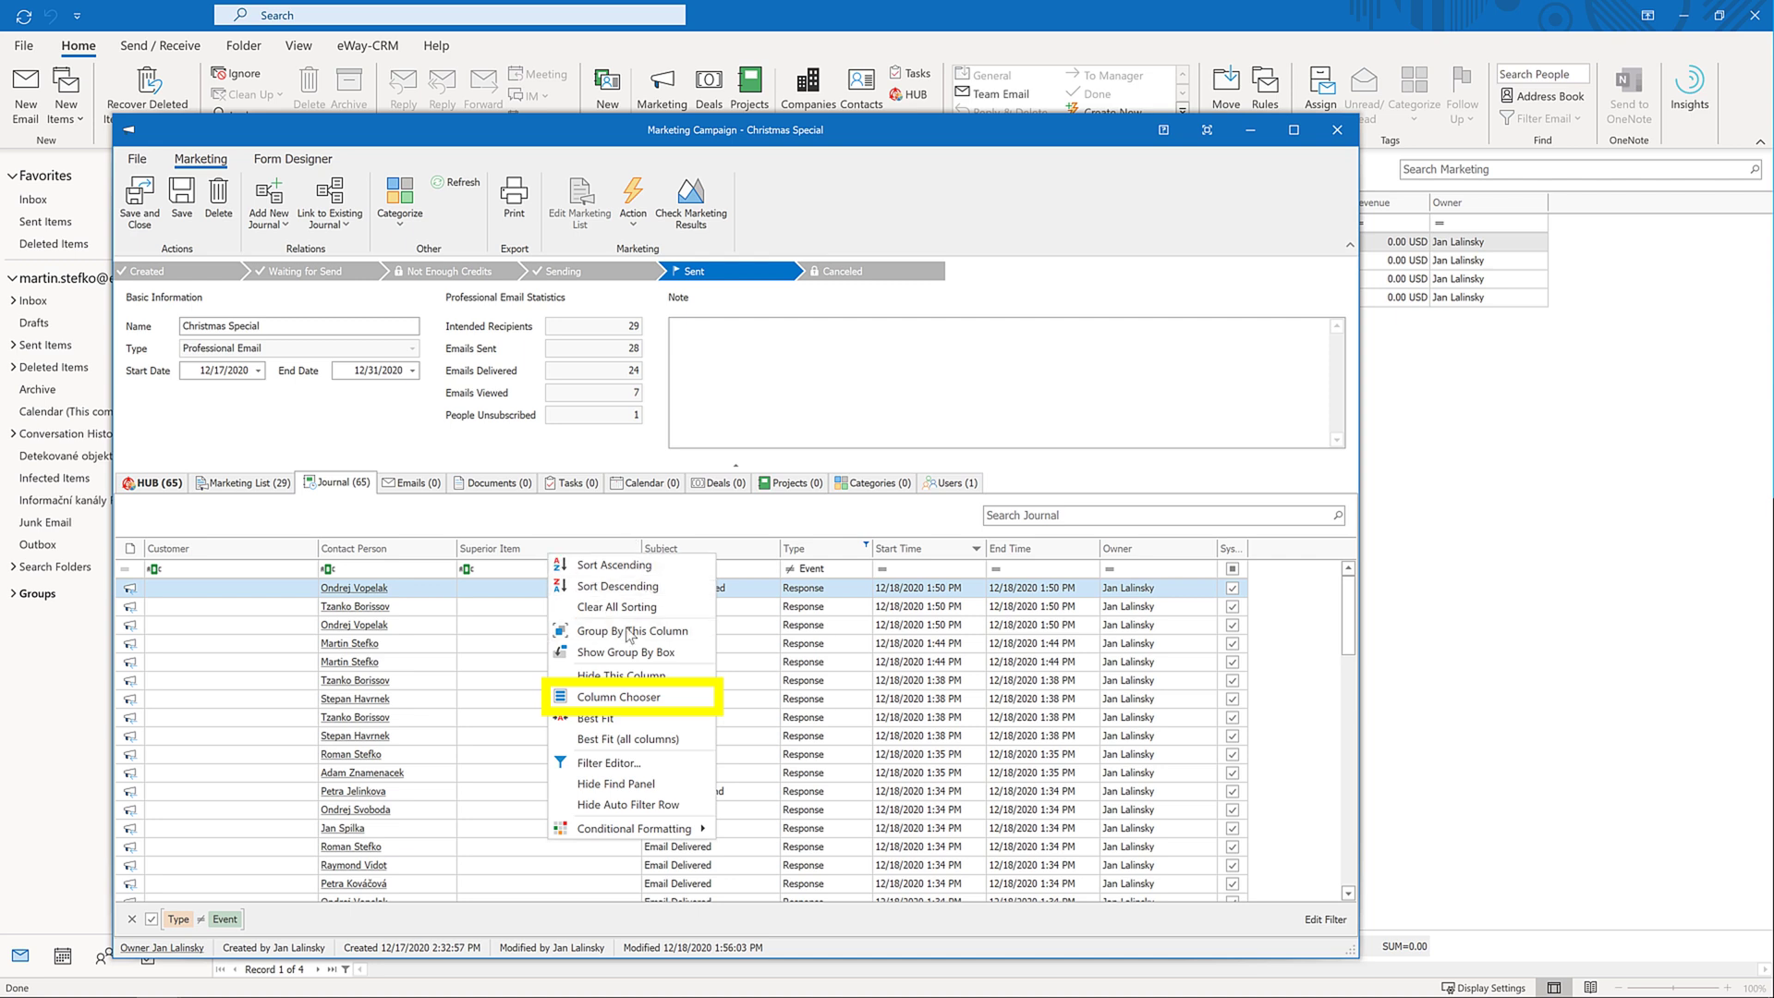
left_click(617, 696)
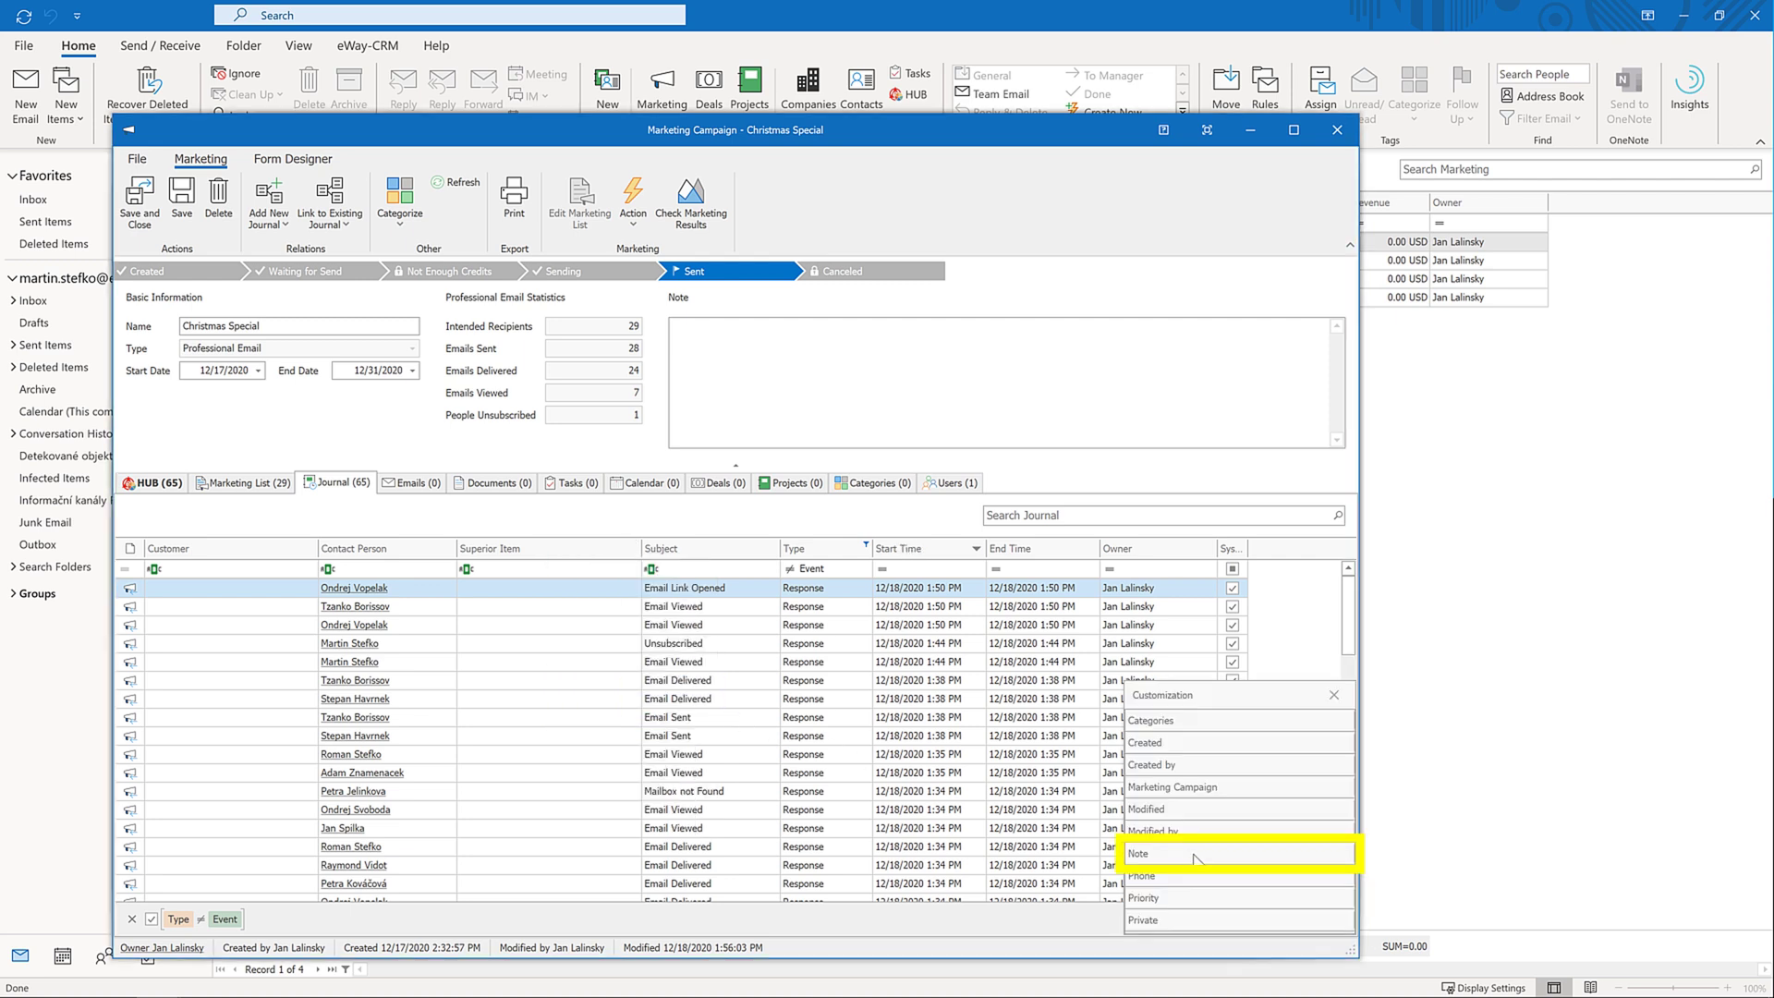
left_click_drag(1193, 854, 1021, 560)
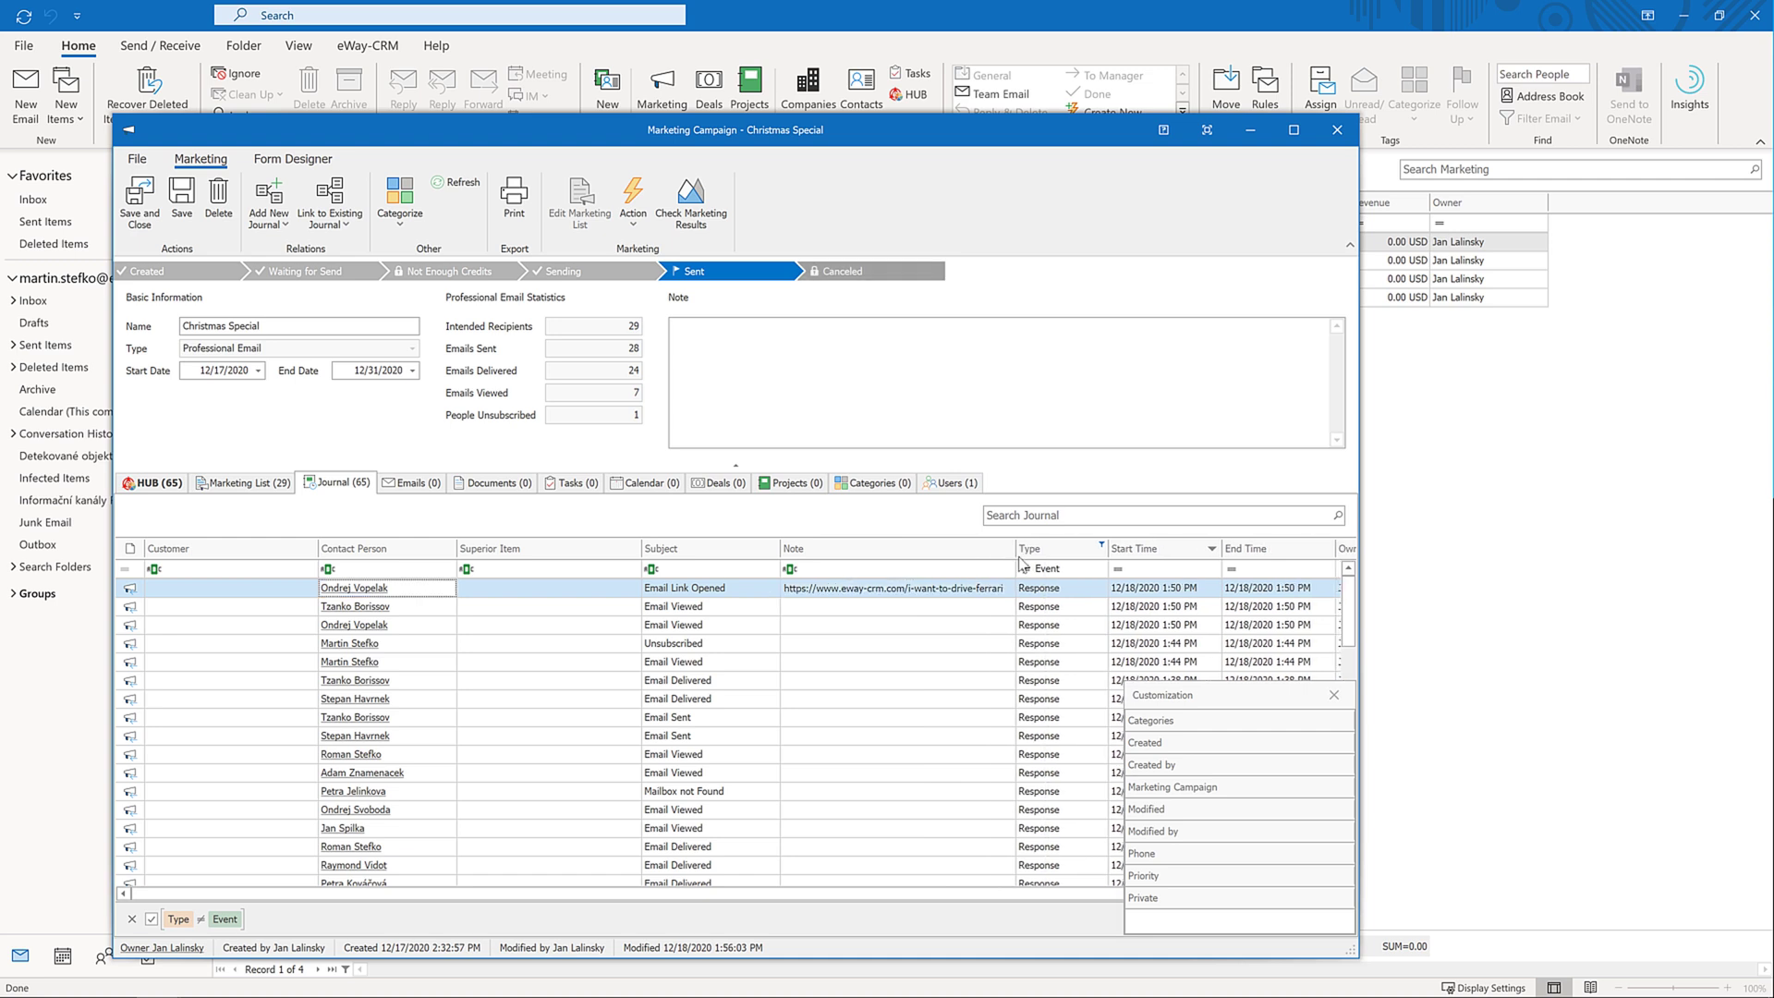
left_click(1333, 695)
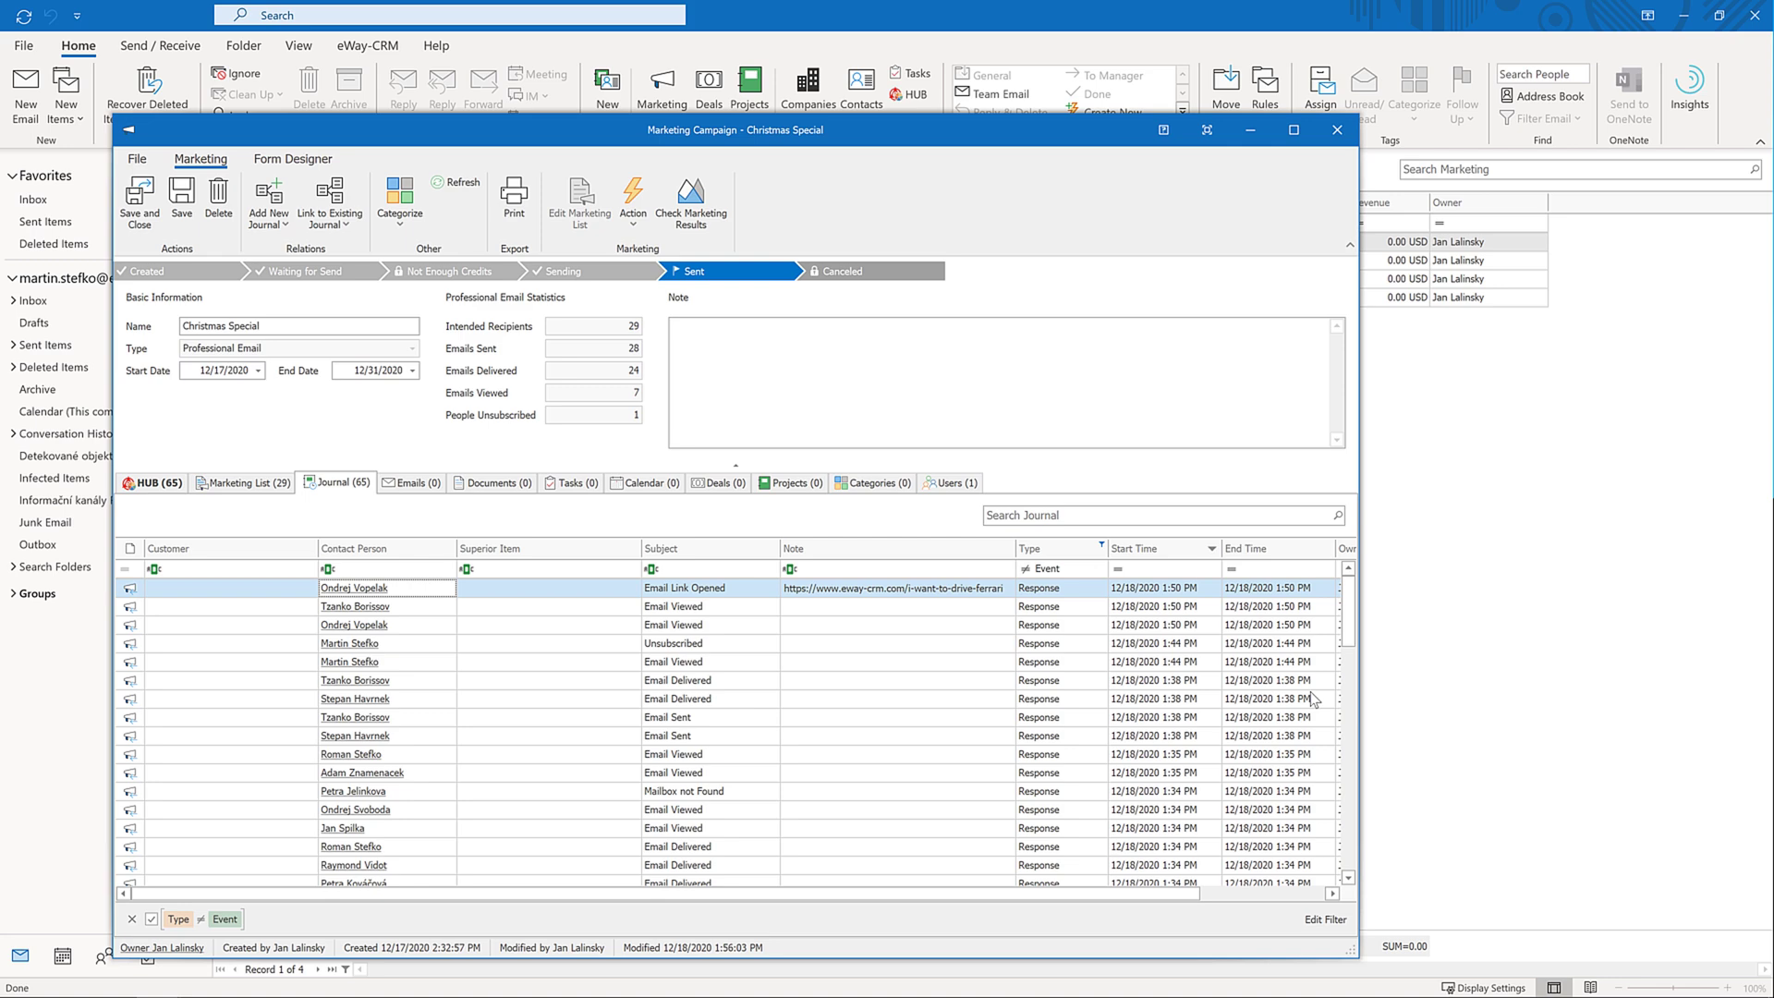
left_click(358, 588)
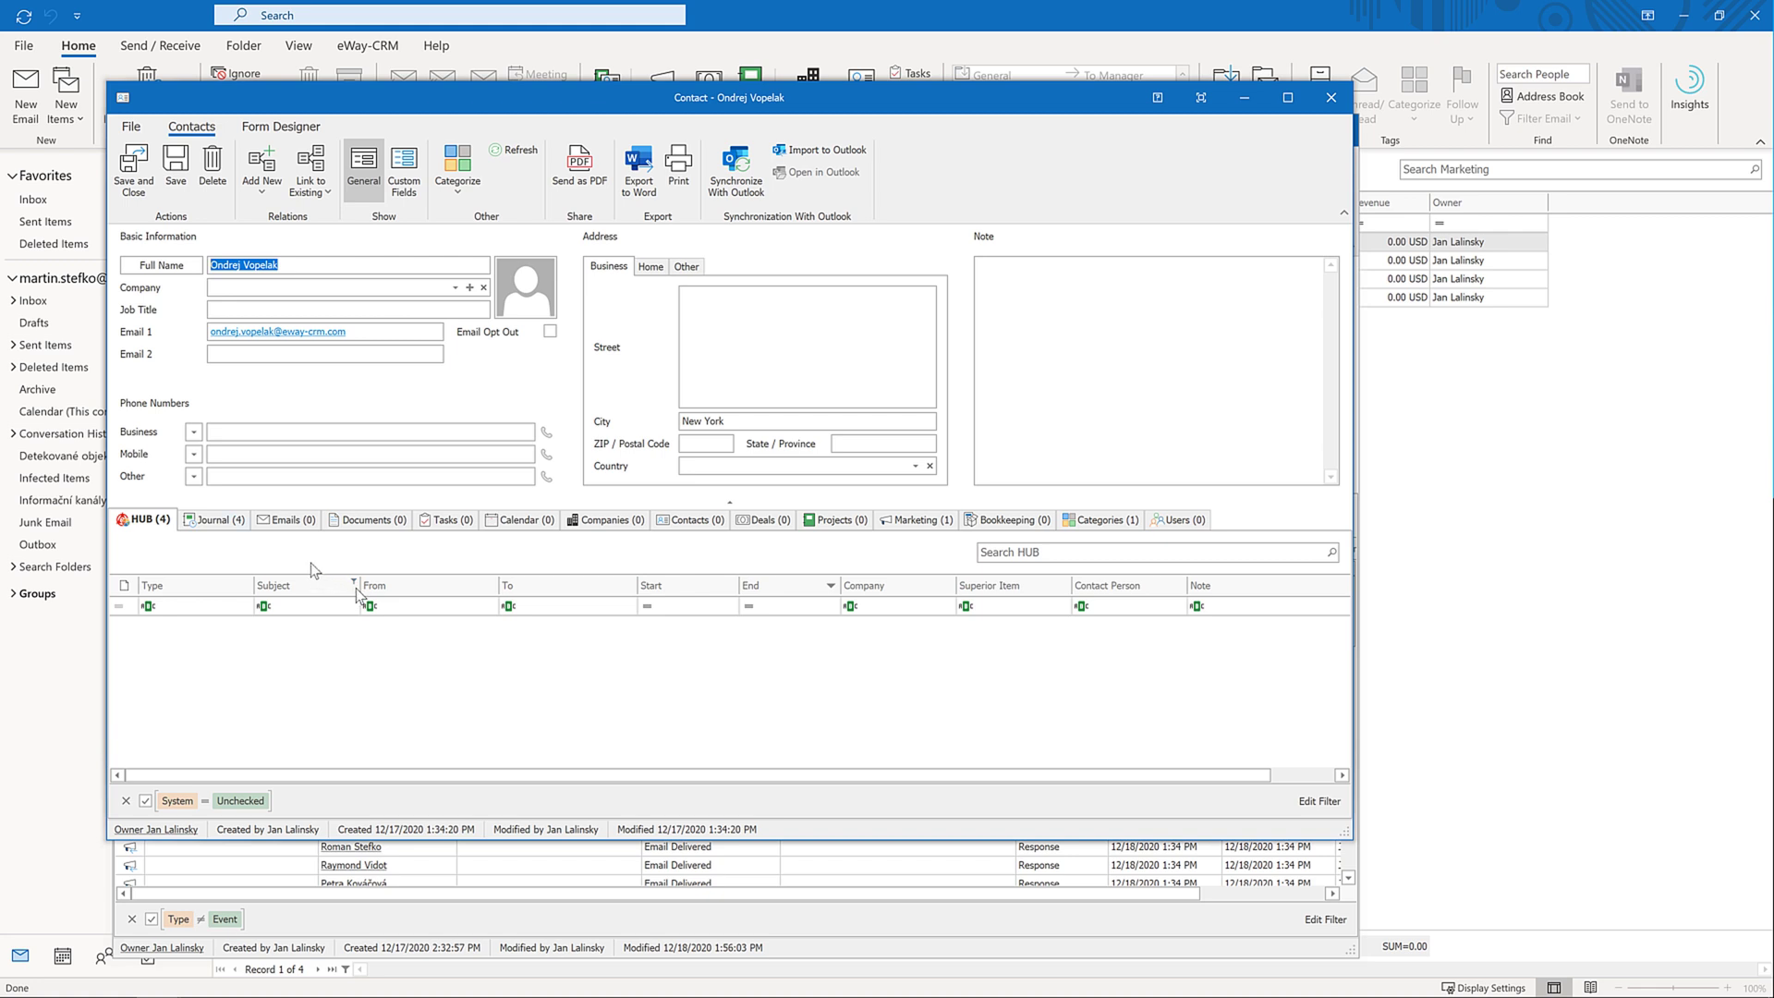
left_click(226, 521)
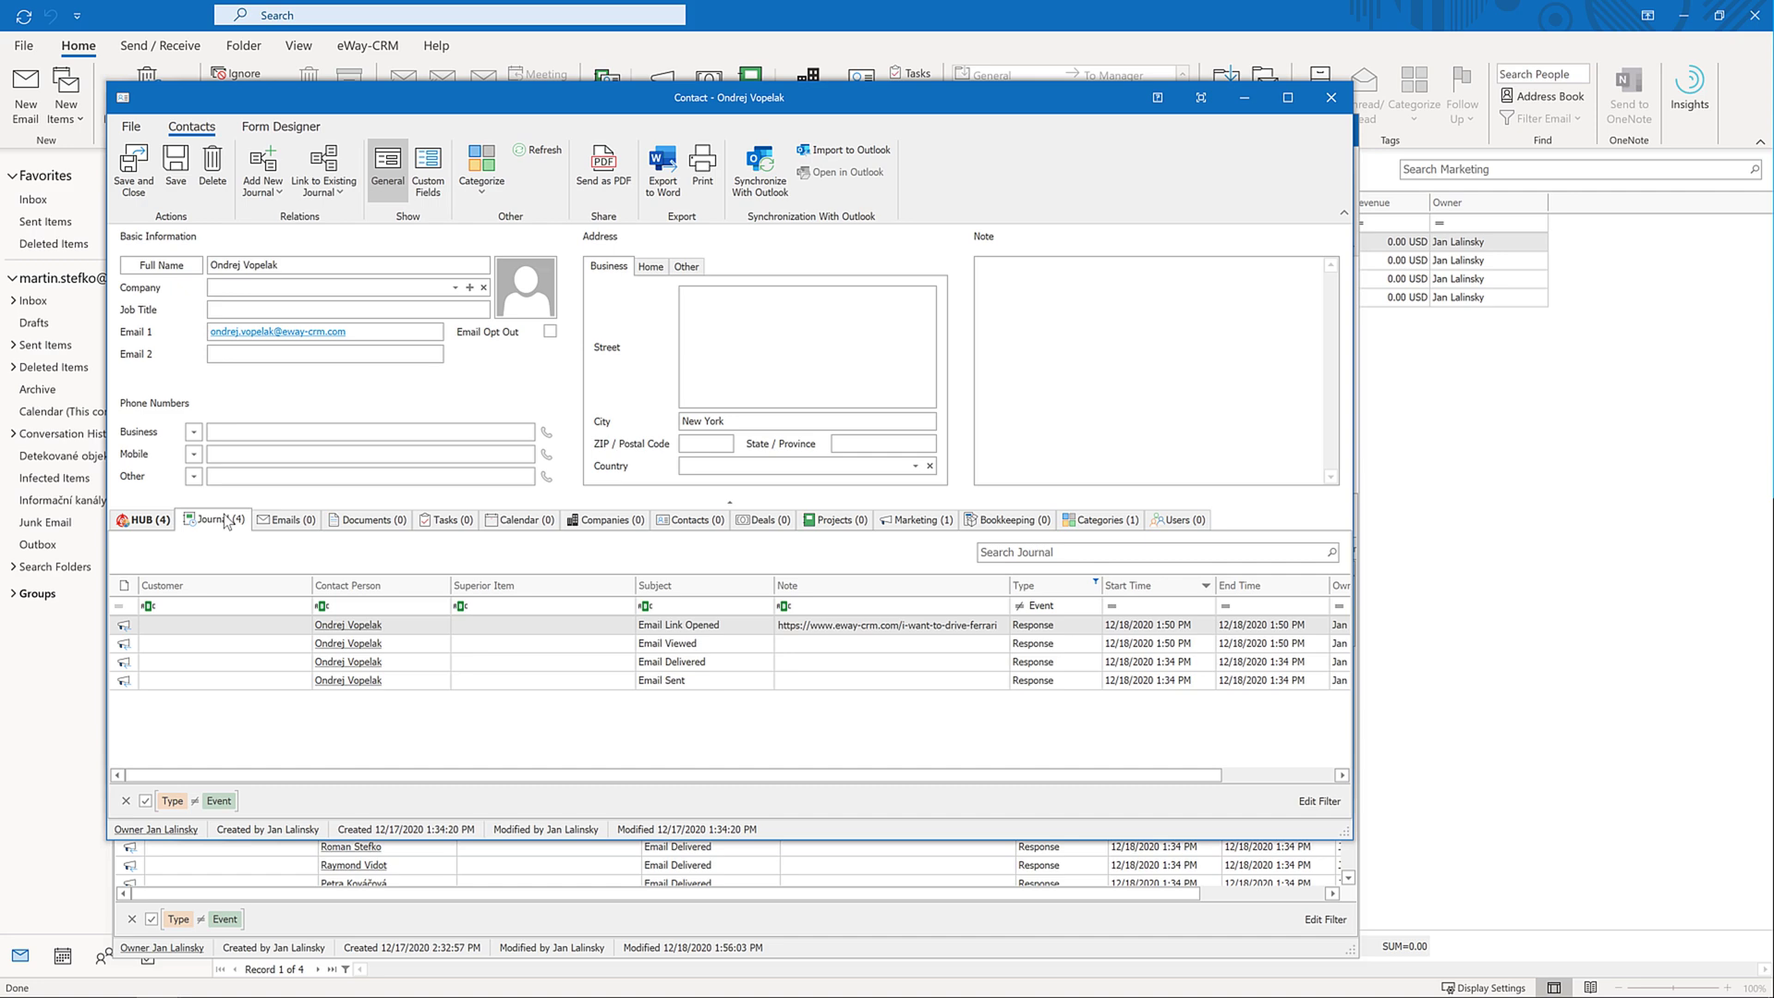
left_click(1330, 97)
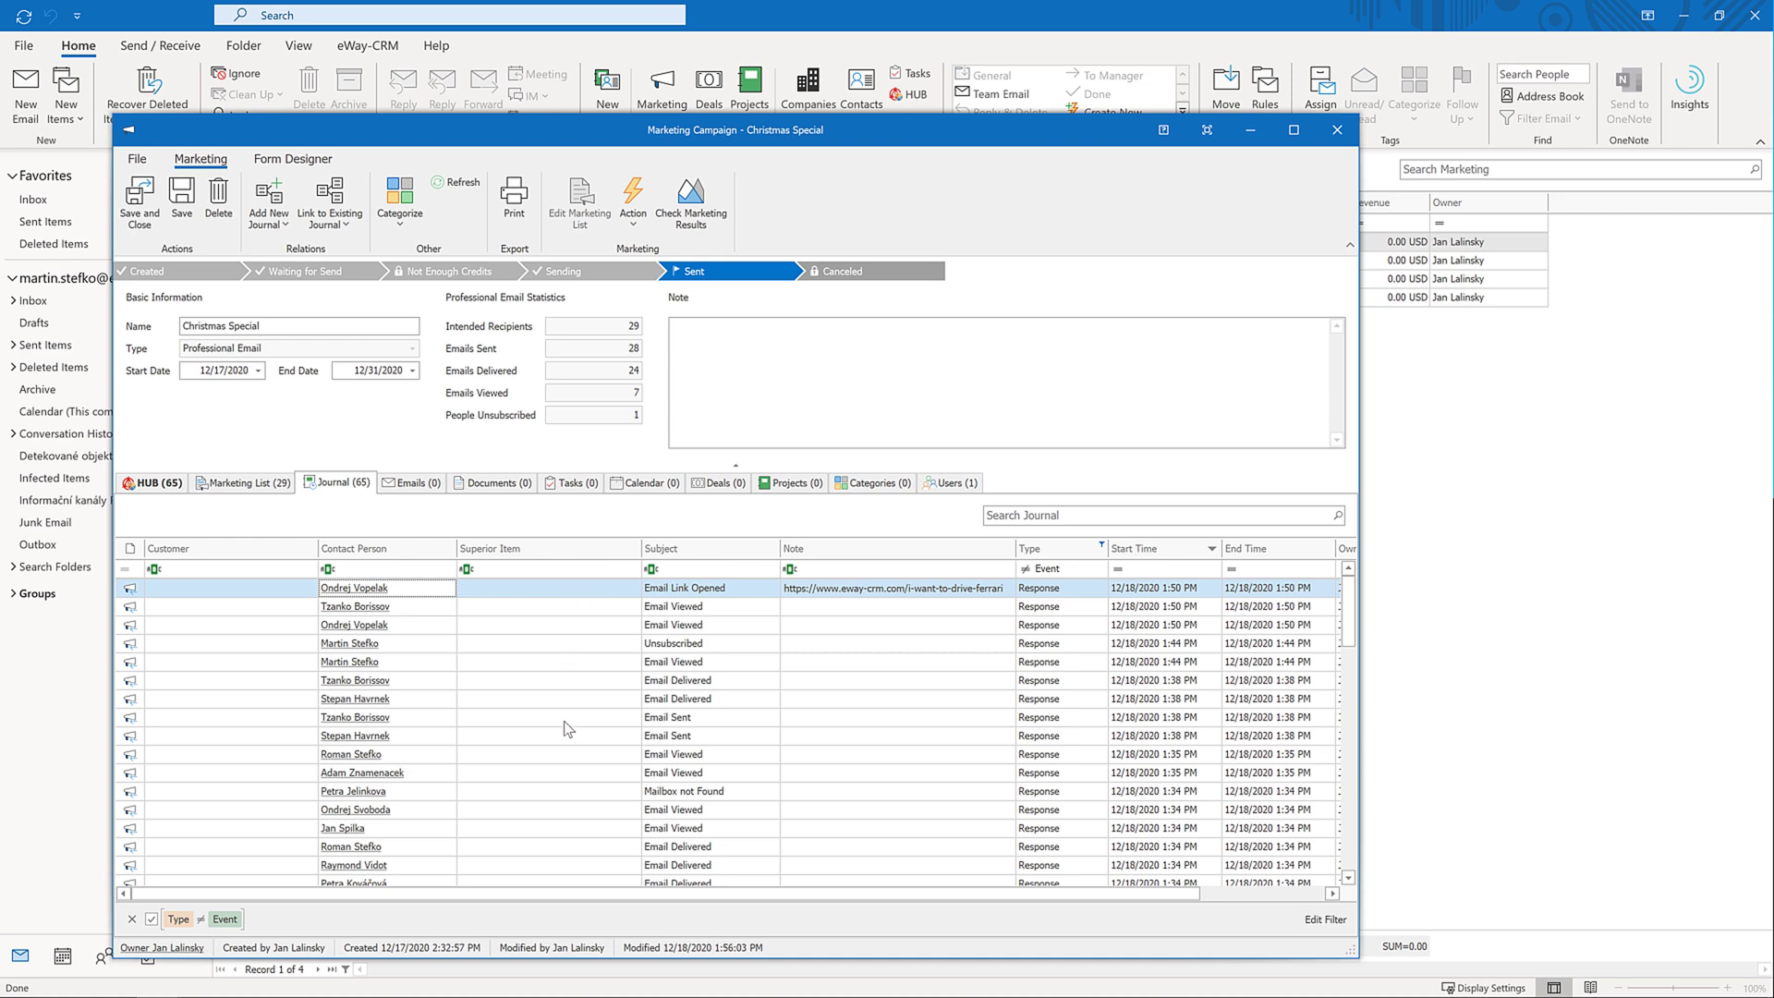
scroll(568, 730, "down", 1)
scroll(566, 729, "up", 1)
left_click(384, 644)
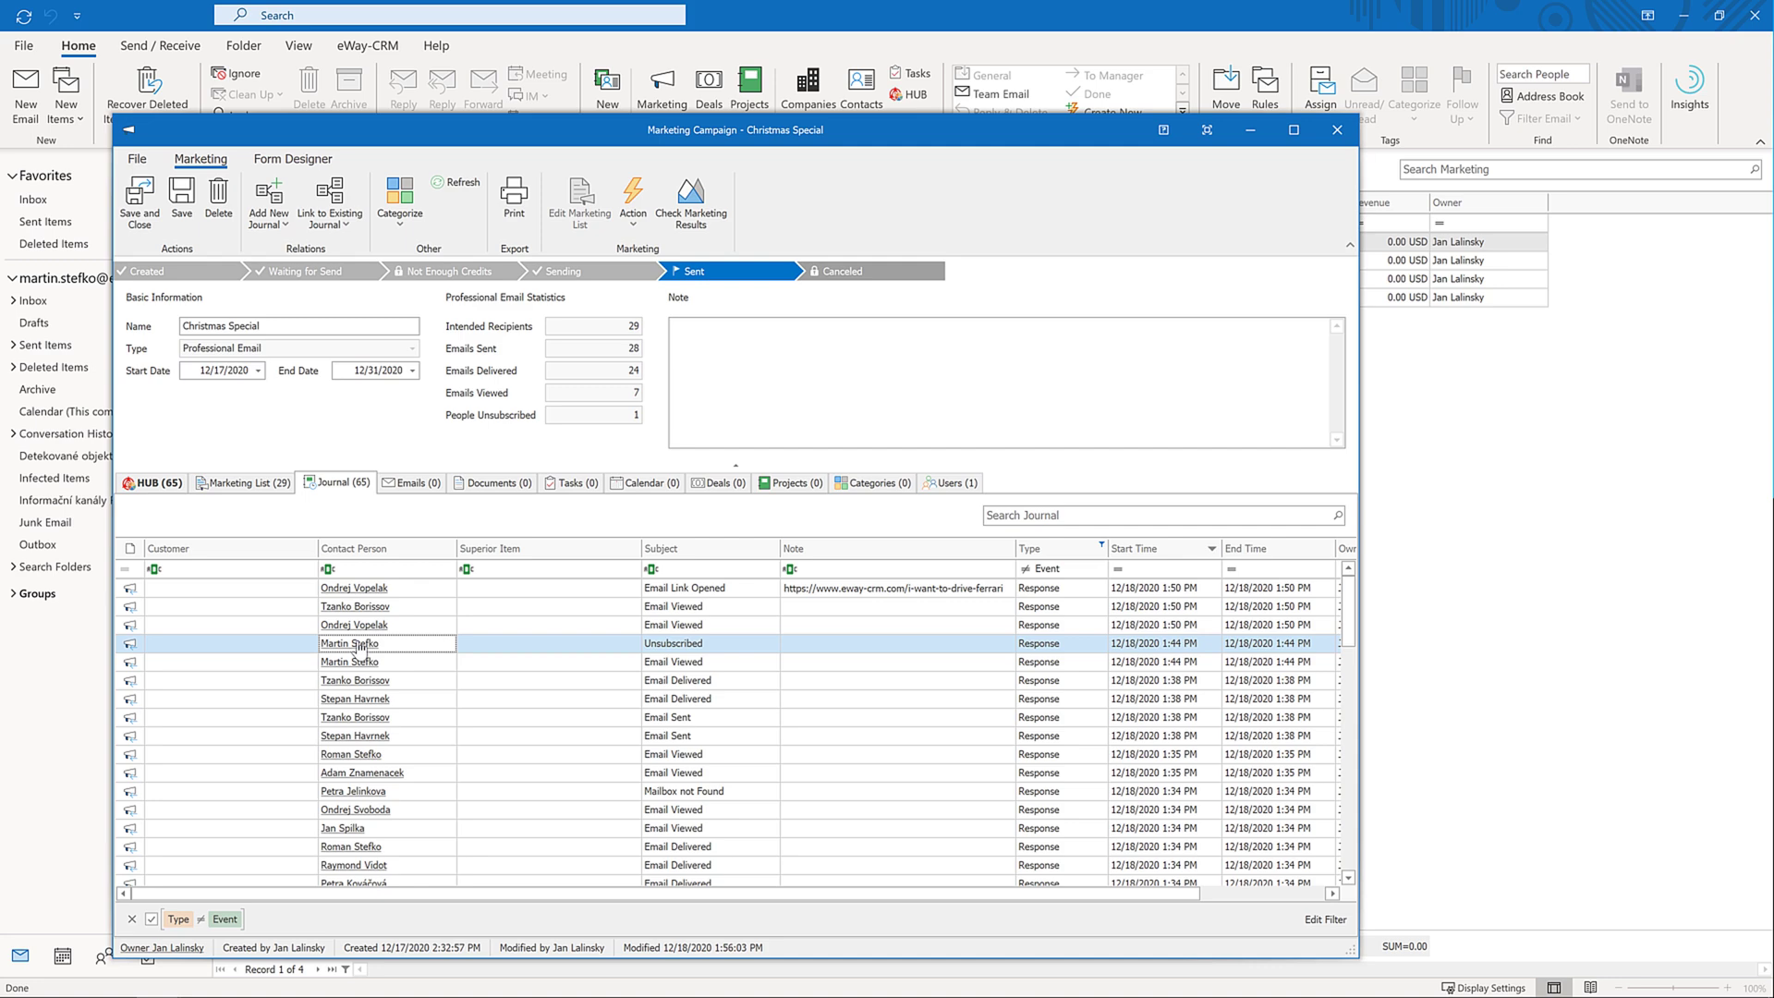
left_click(359, 644)
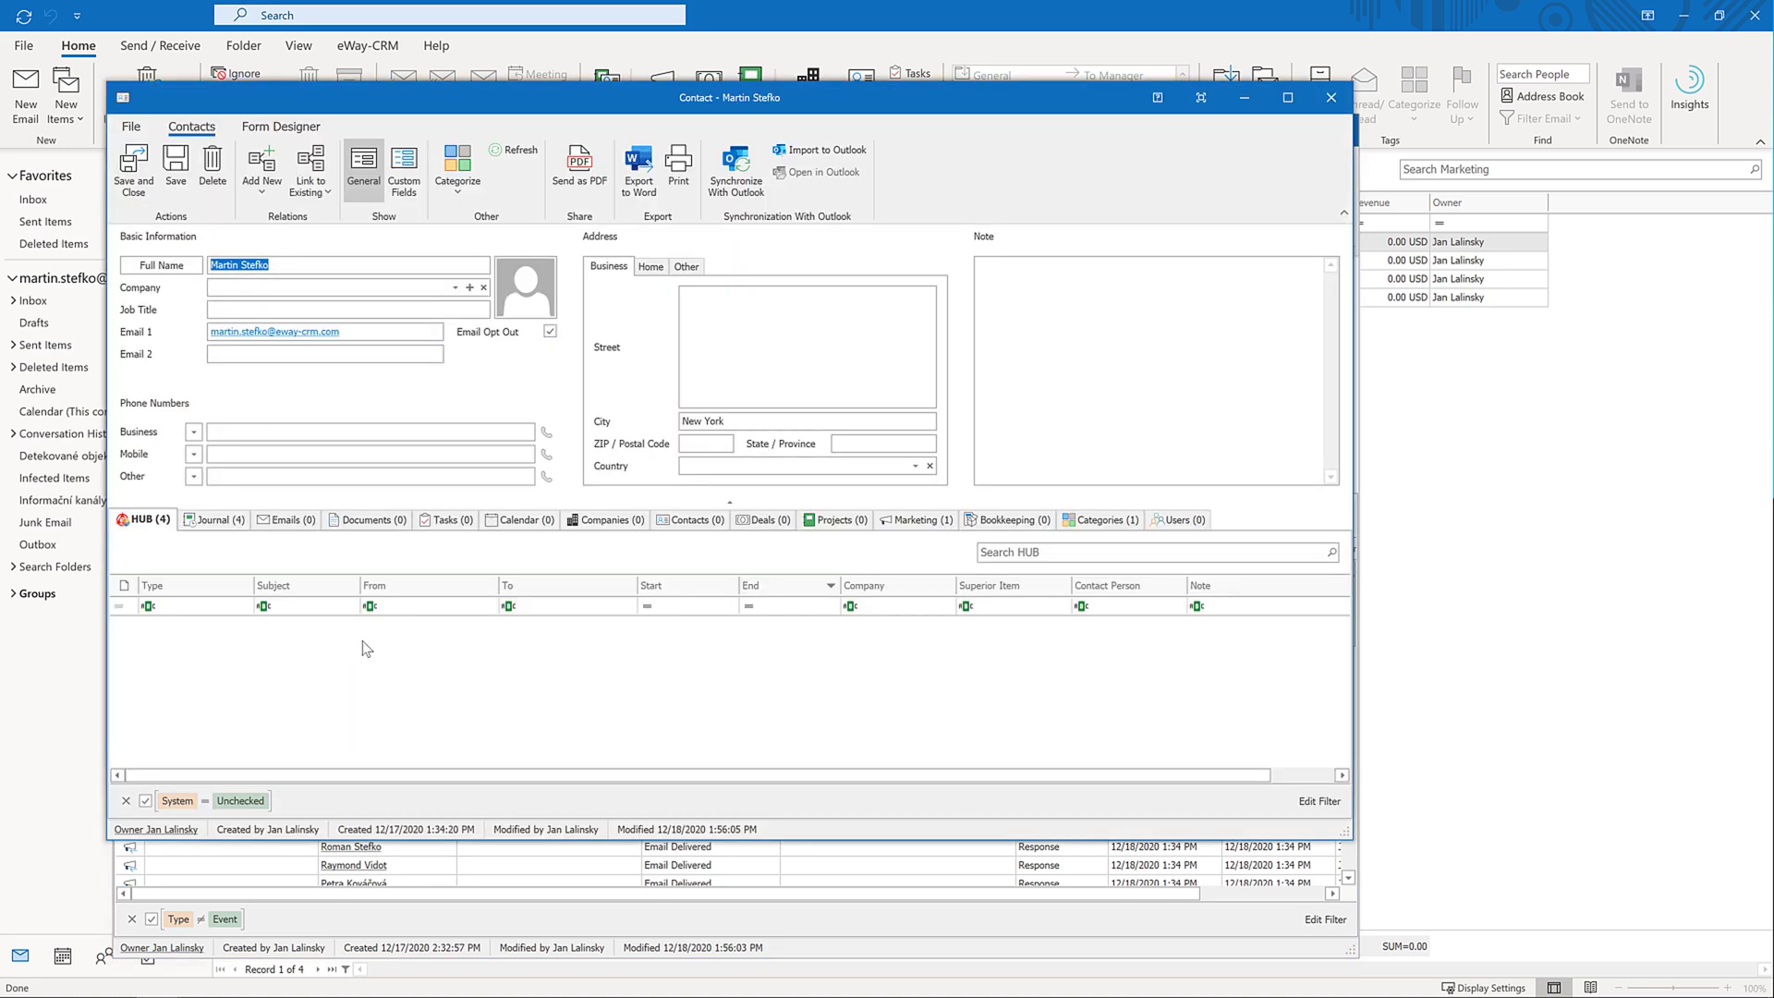
left_click(1331, 97)
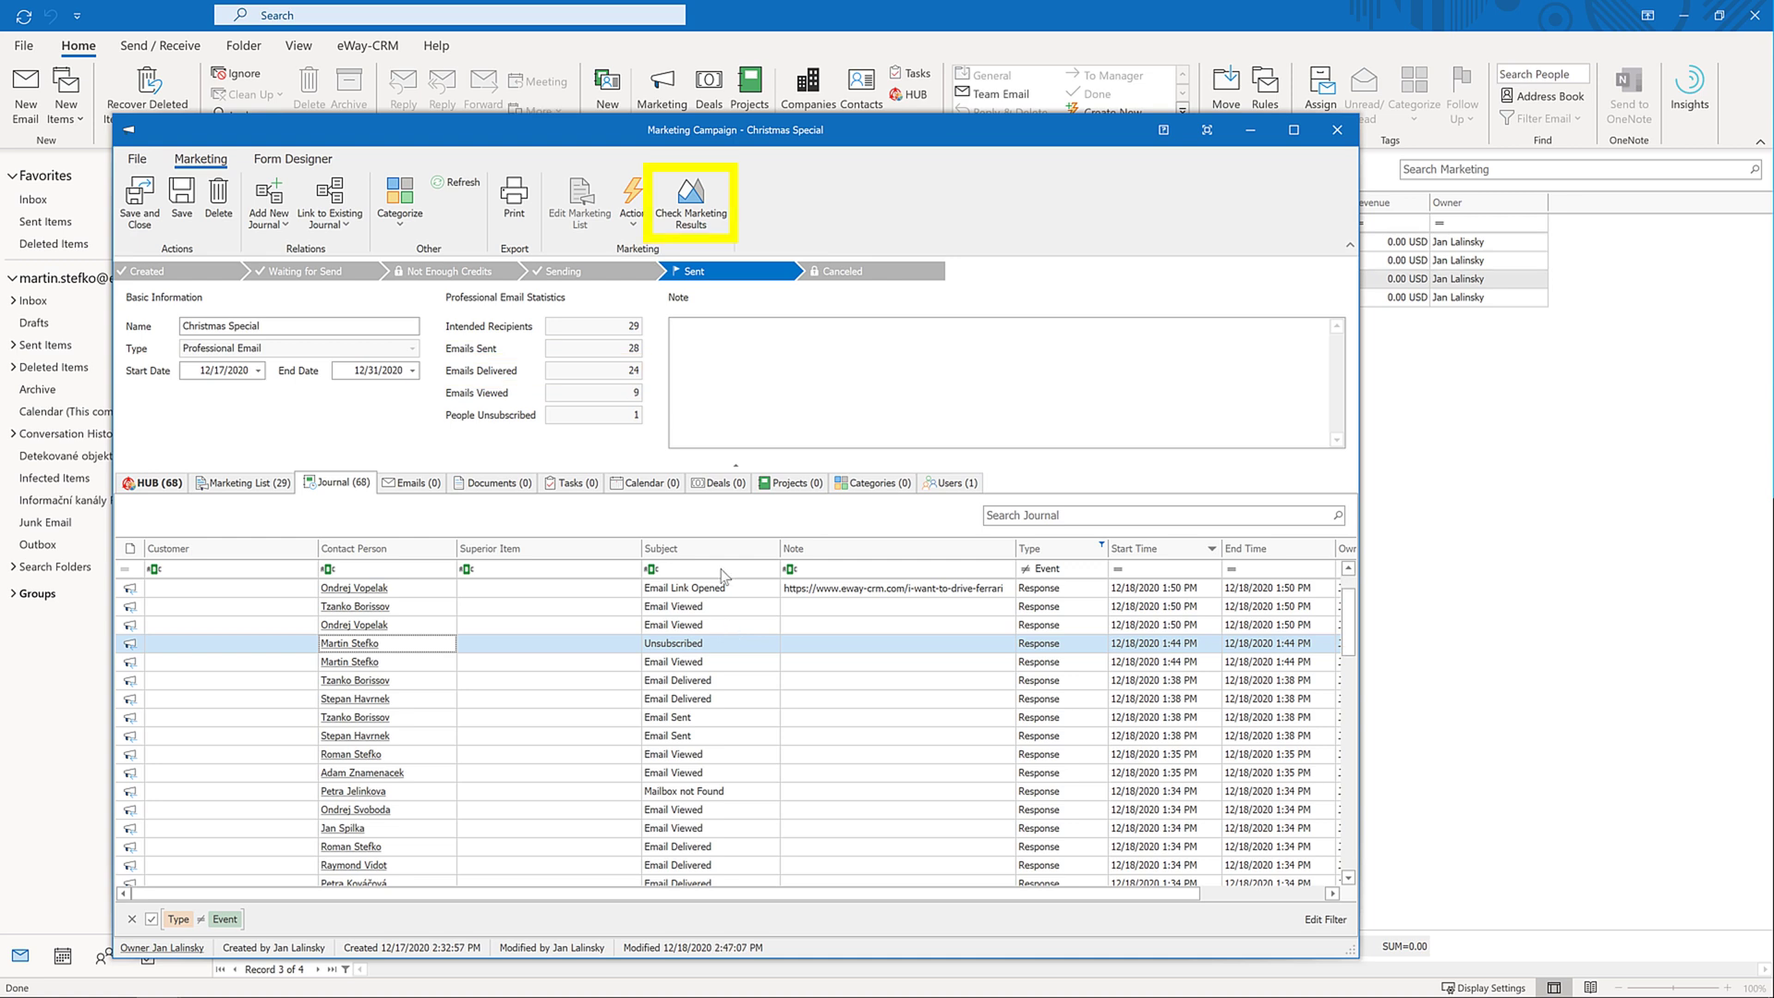
left_click(688, 219)
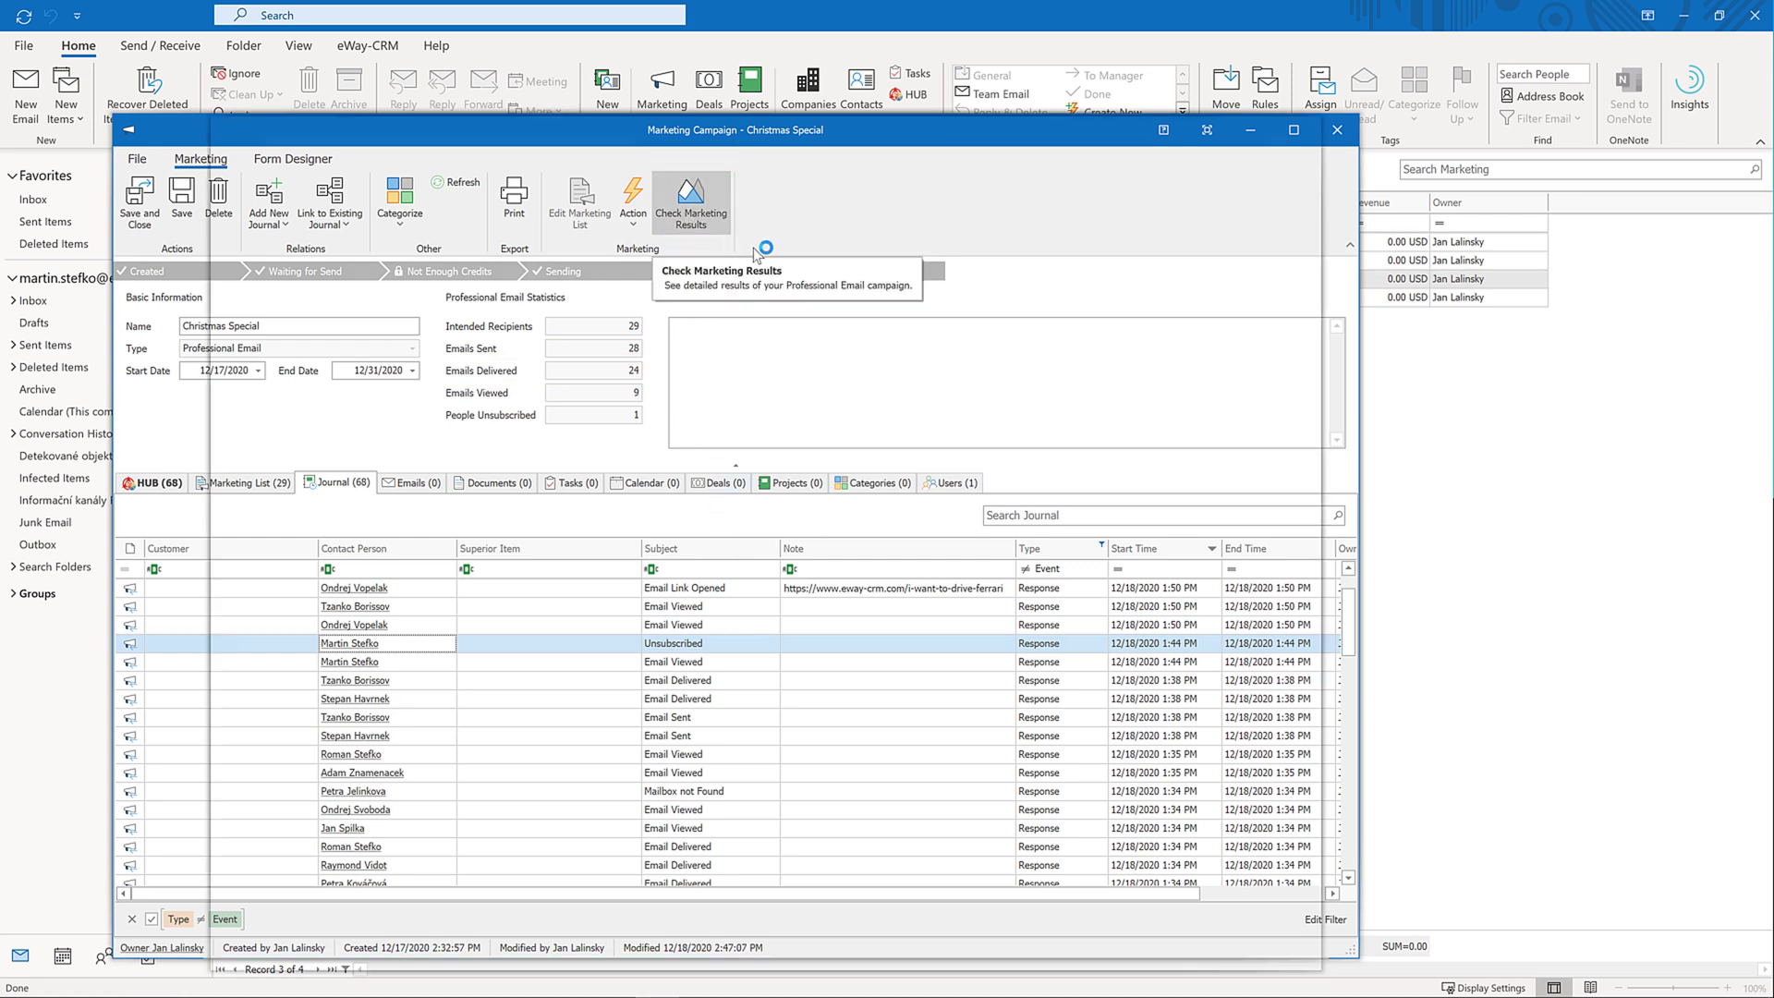
scroll(806, 562, "down", 5)
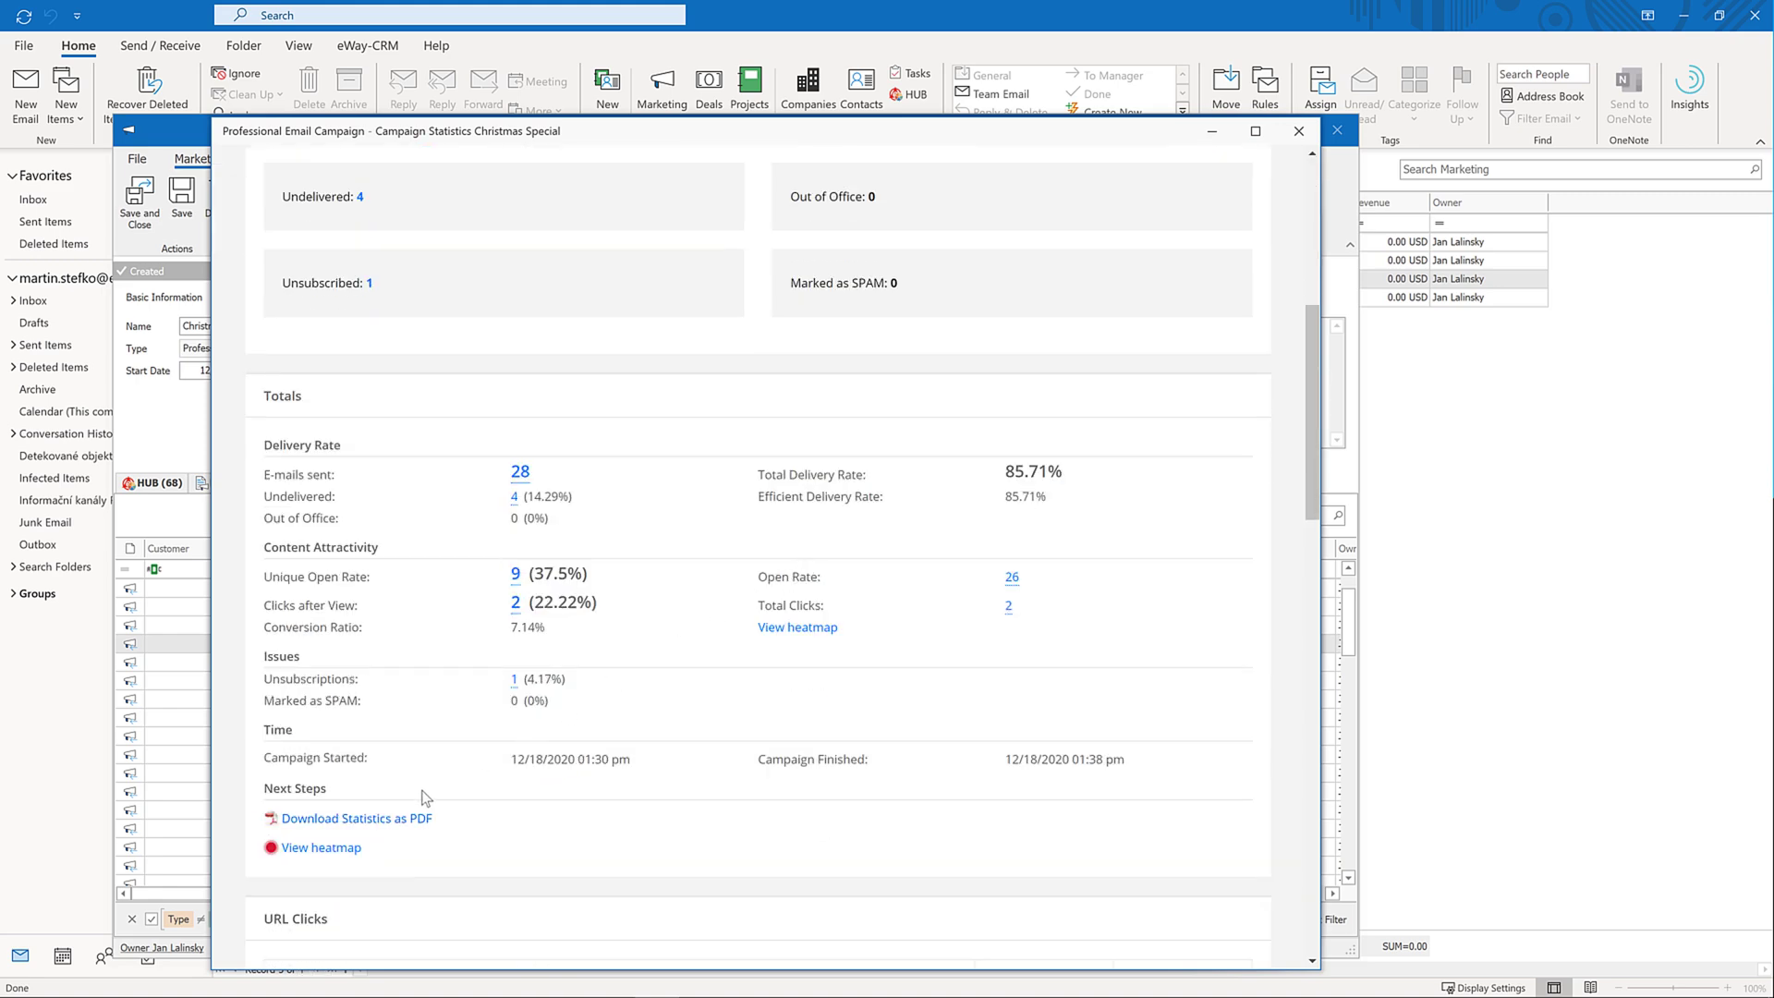
left_click(324, 848)
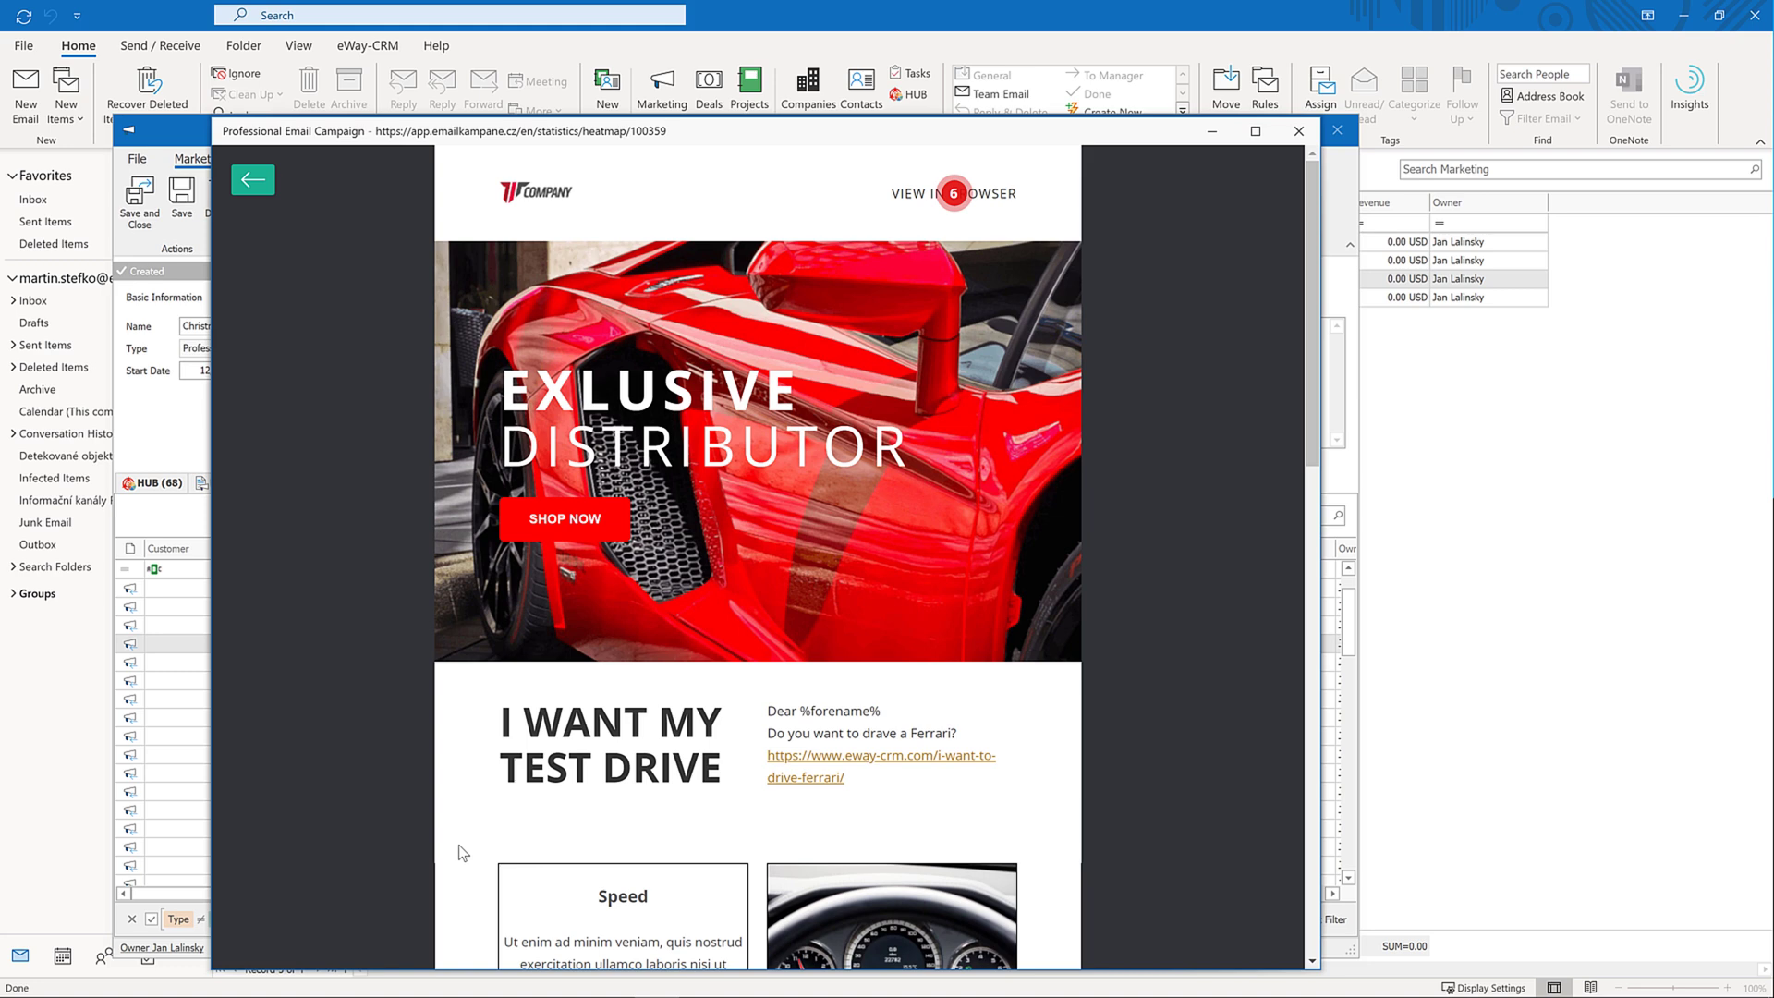
scroll(463, 845, "down", 8)
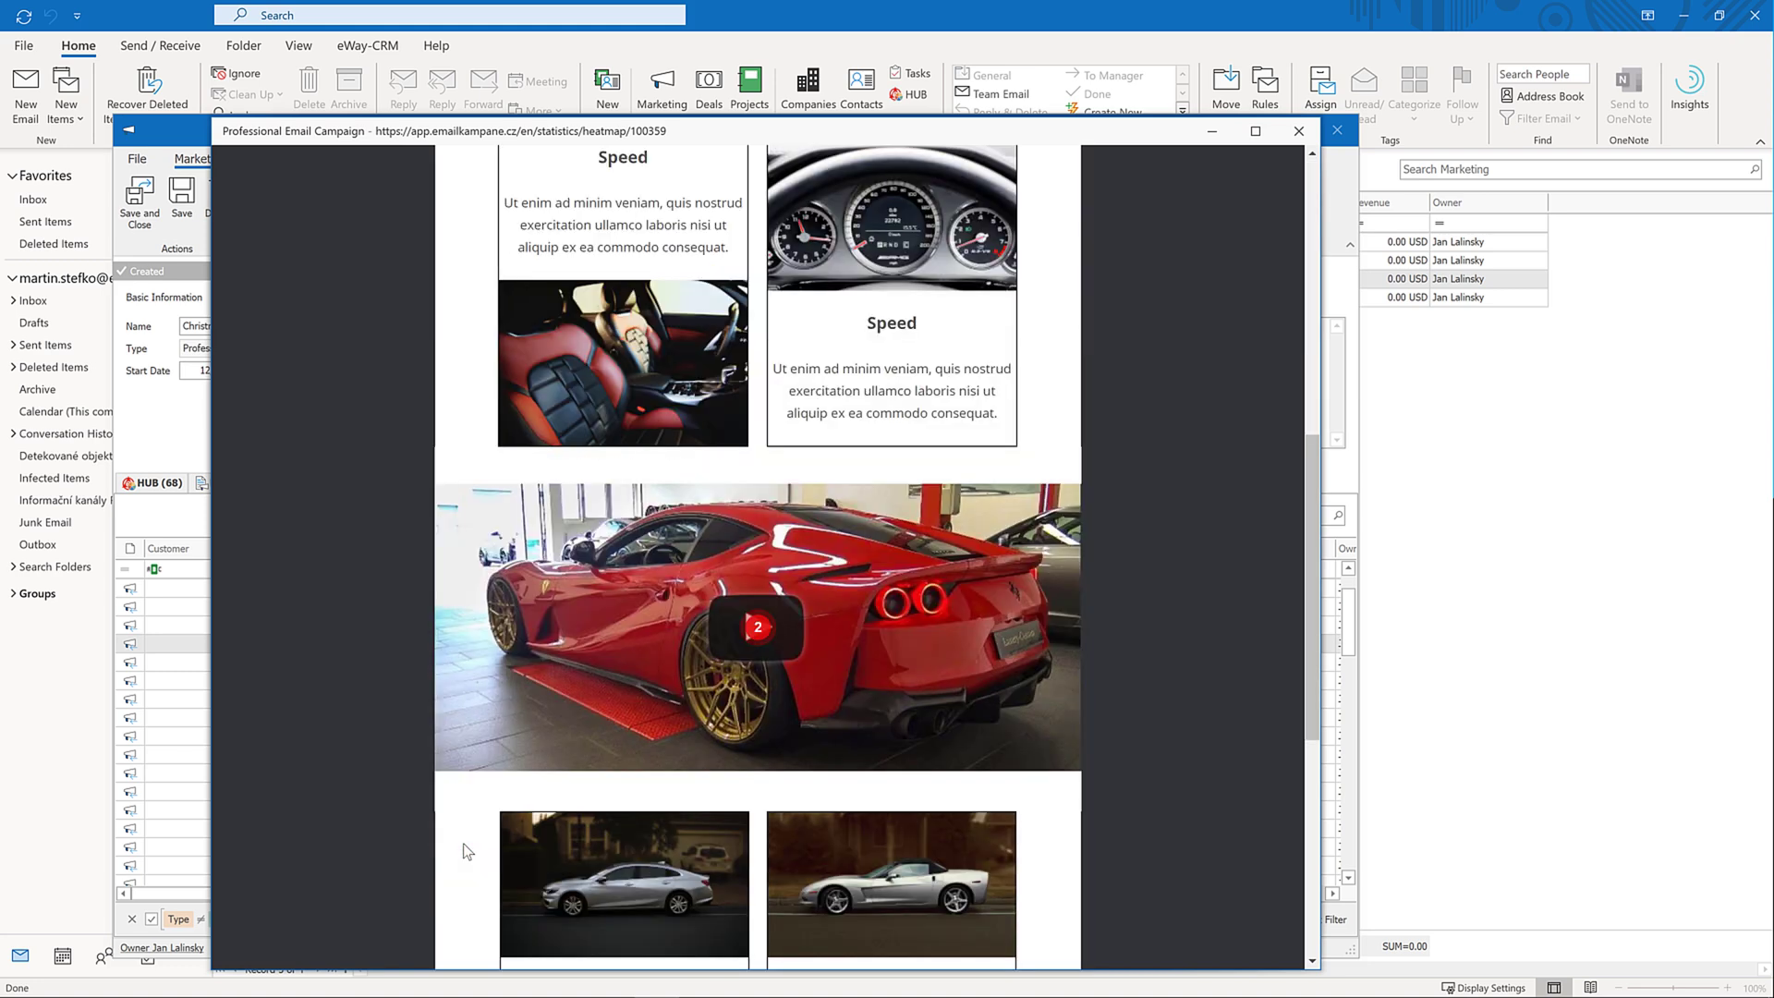
scroll(466, 851, "down", 6)
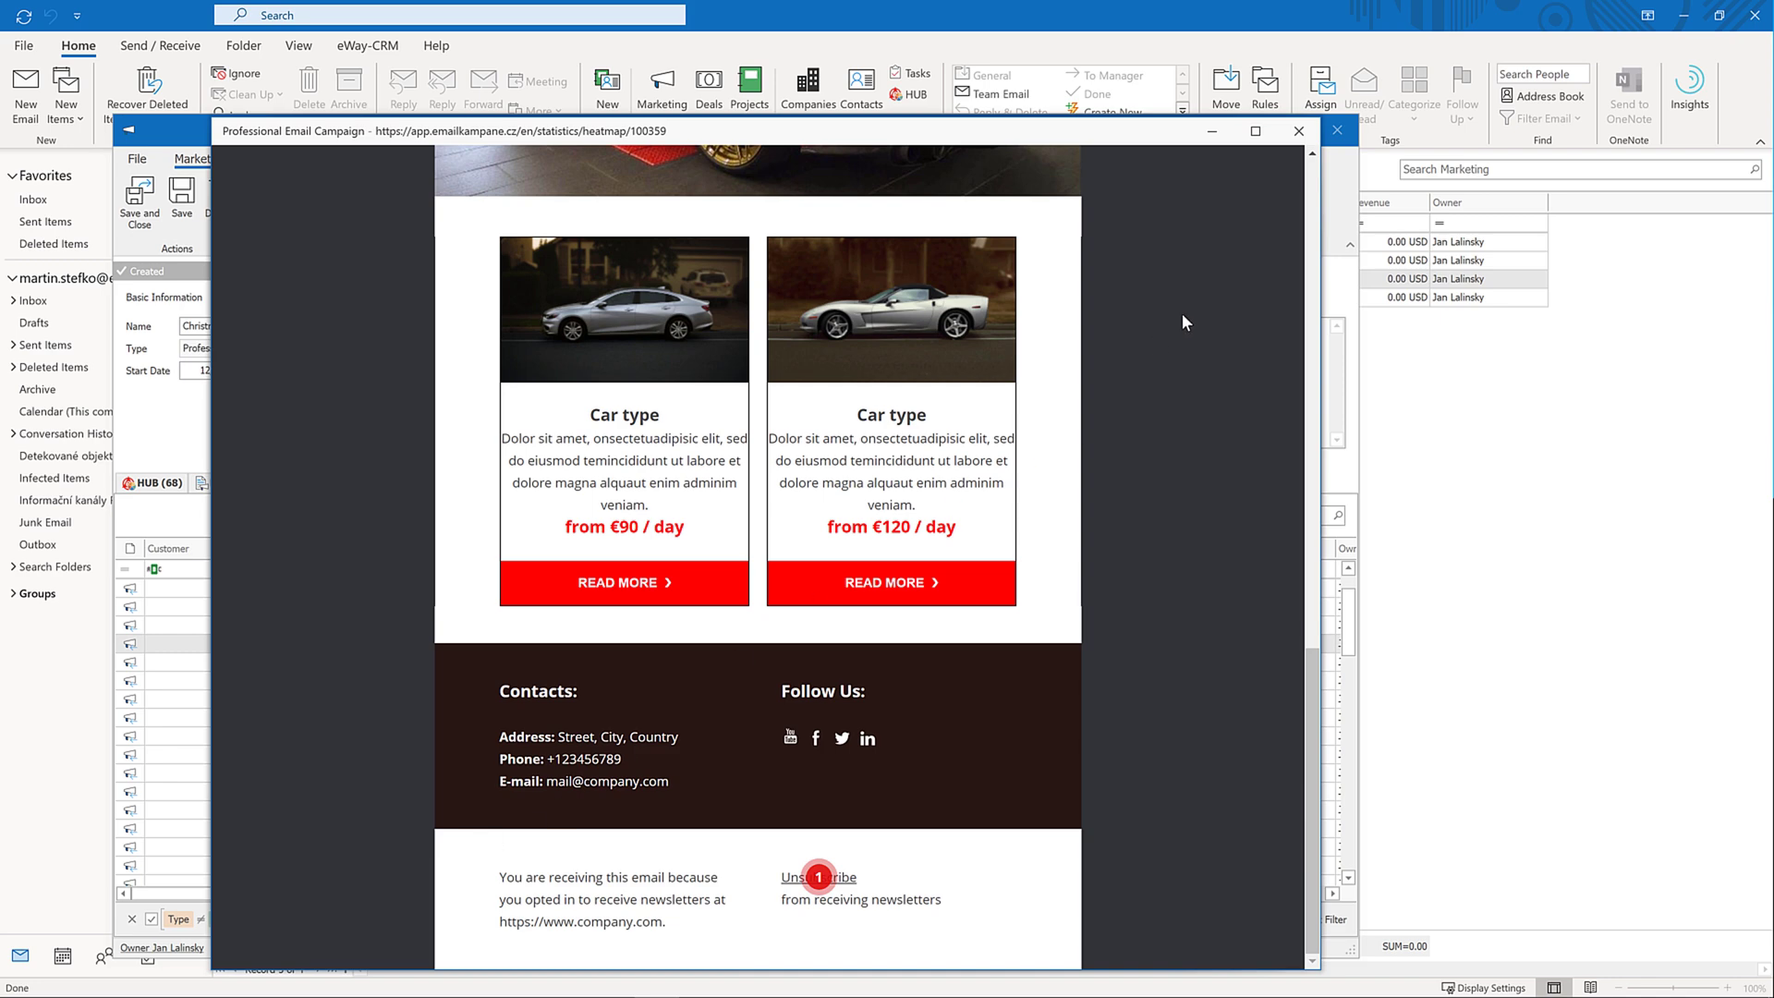
left_click(1299, 132)
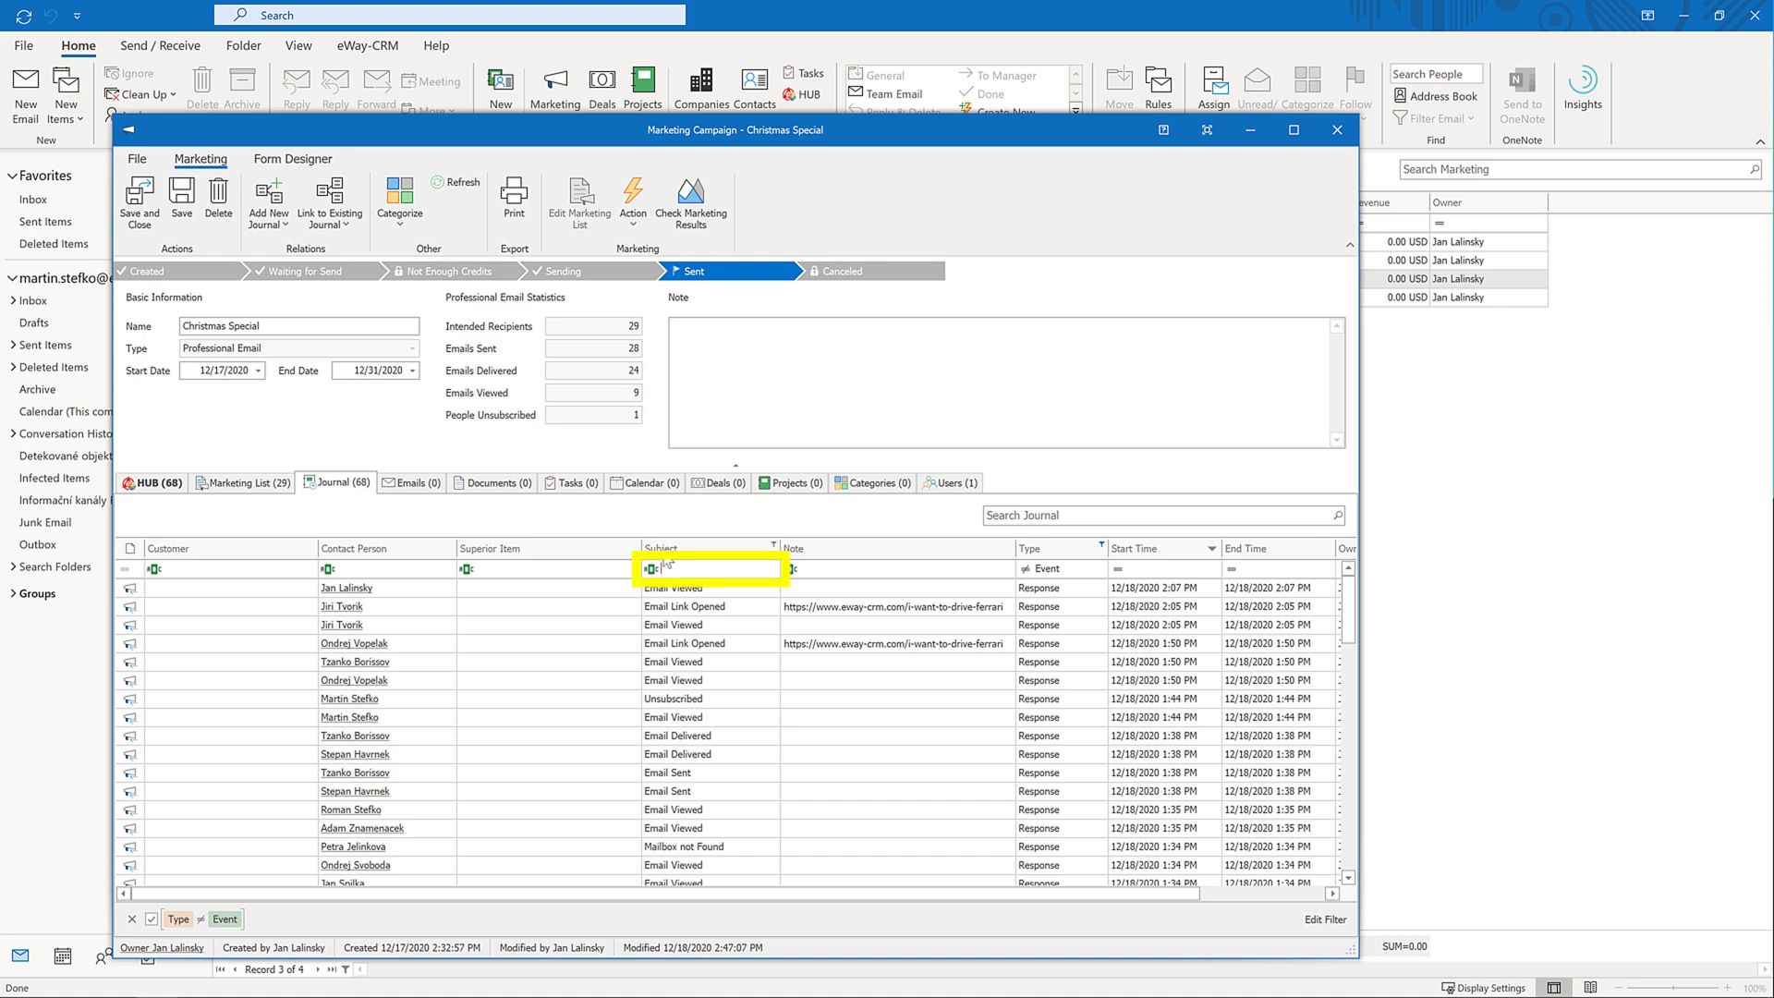
Filter responses by 'email link opened' and create a new deal for that contact
type("email link opened")
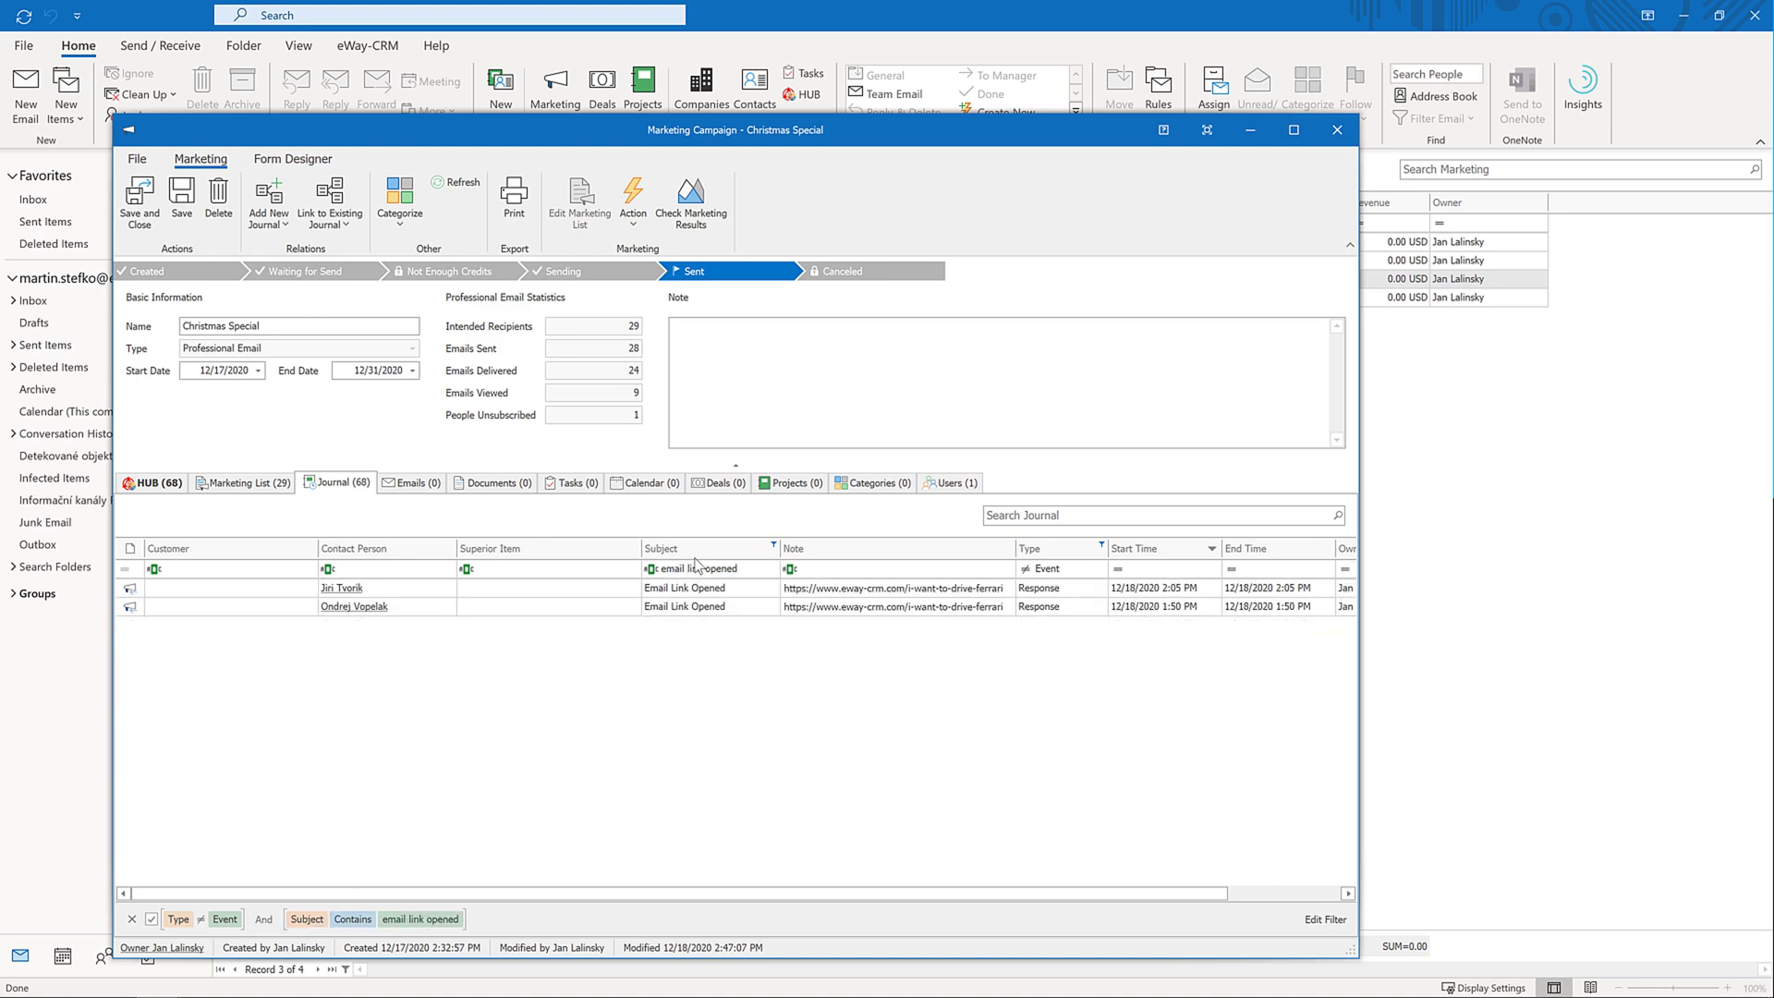
right_click(659, 607)
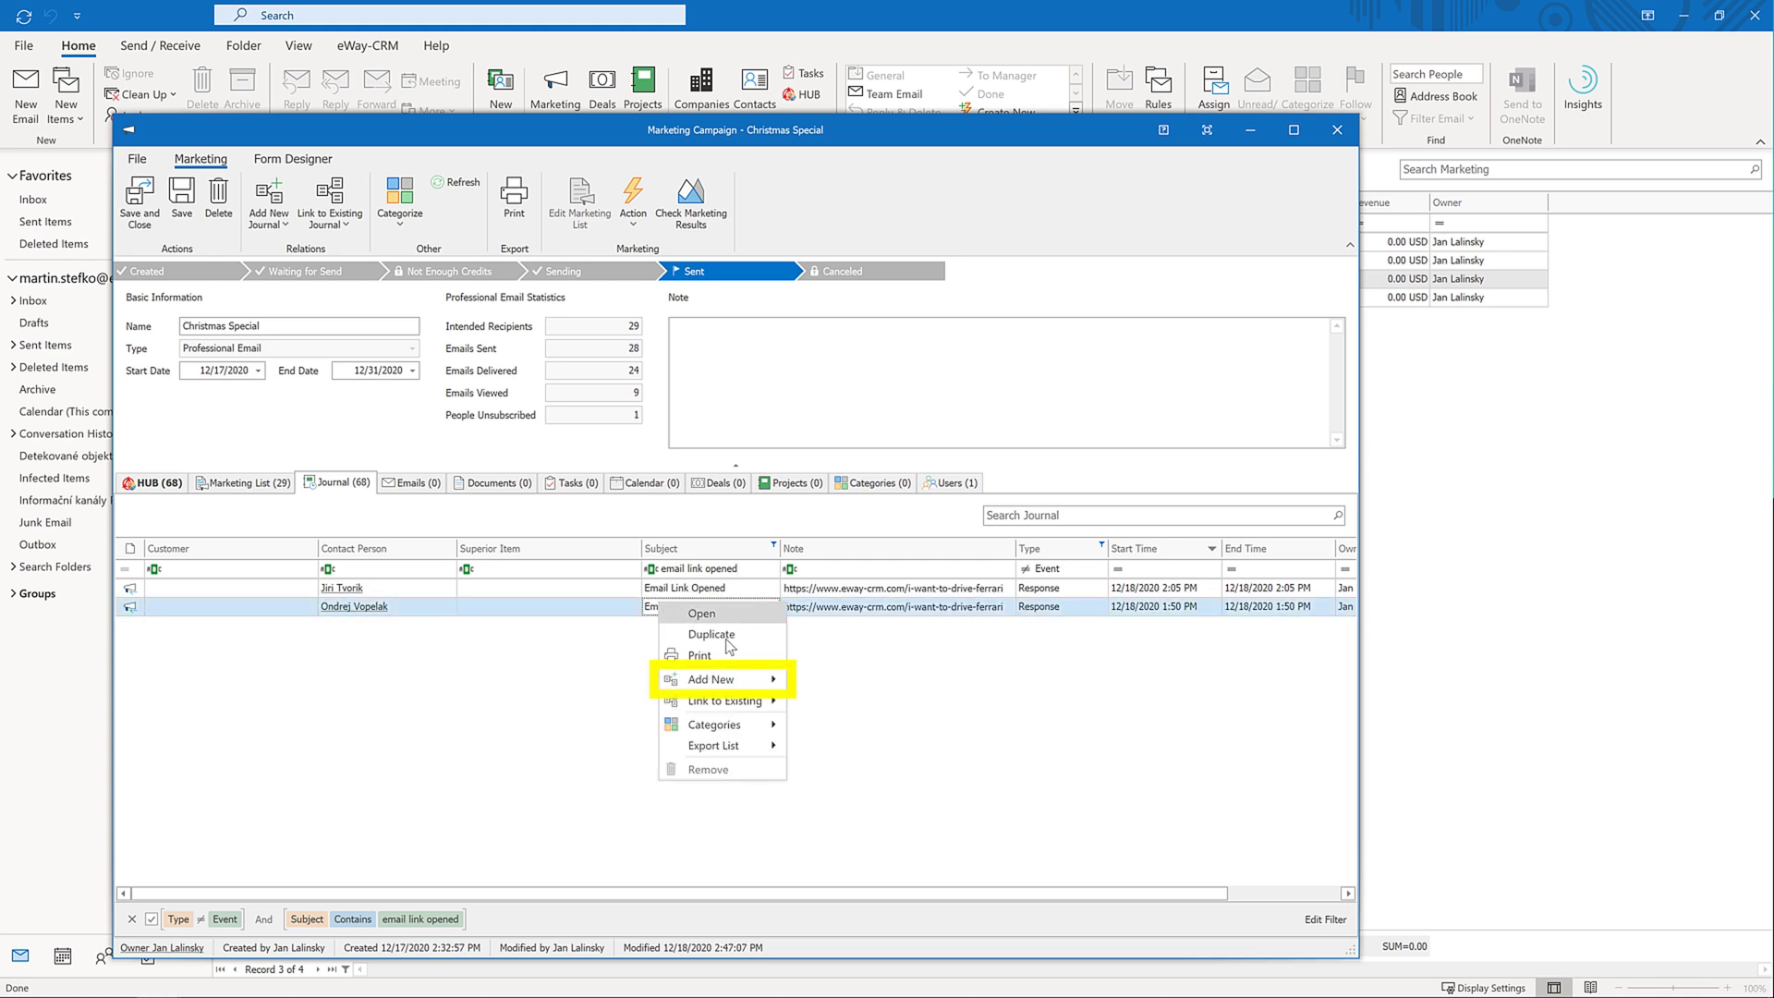
mouse_move(730, 680)
left_click(929, 721)
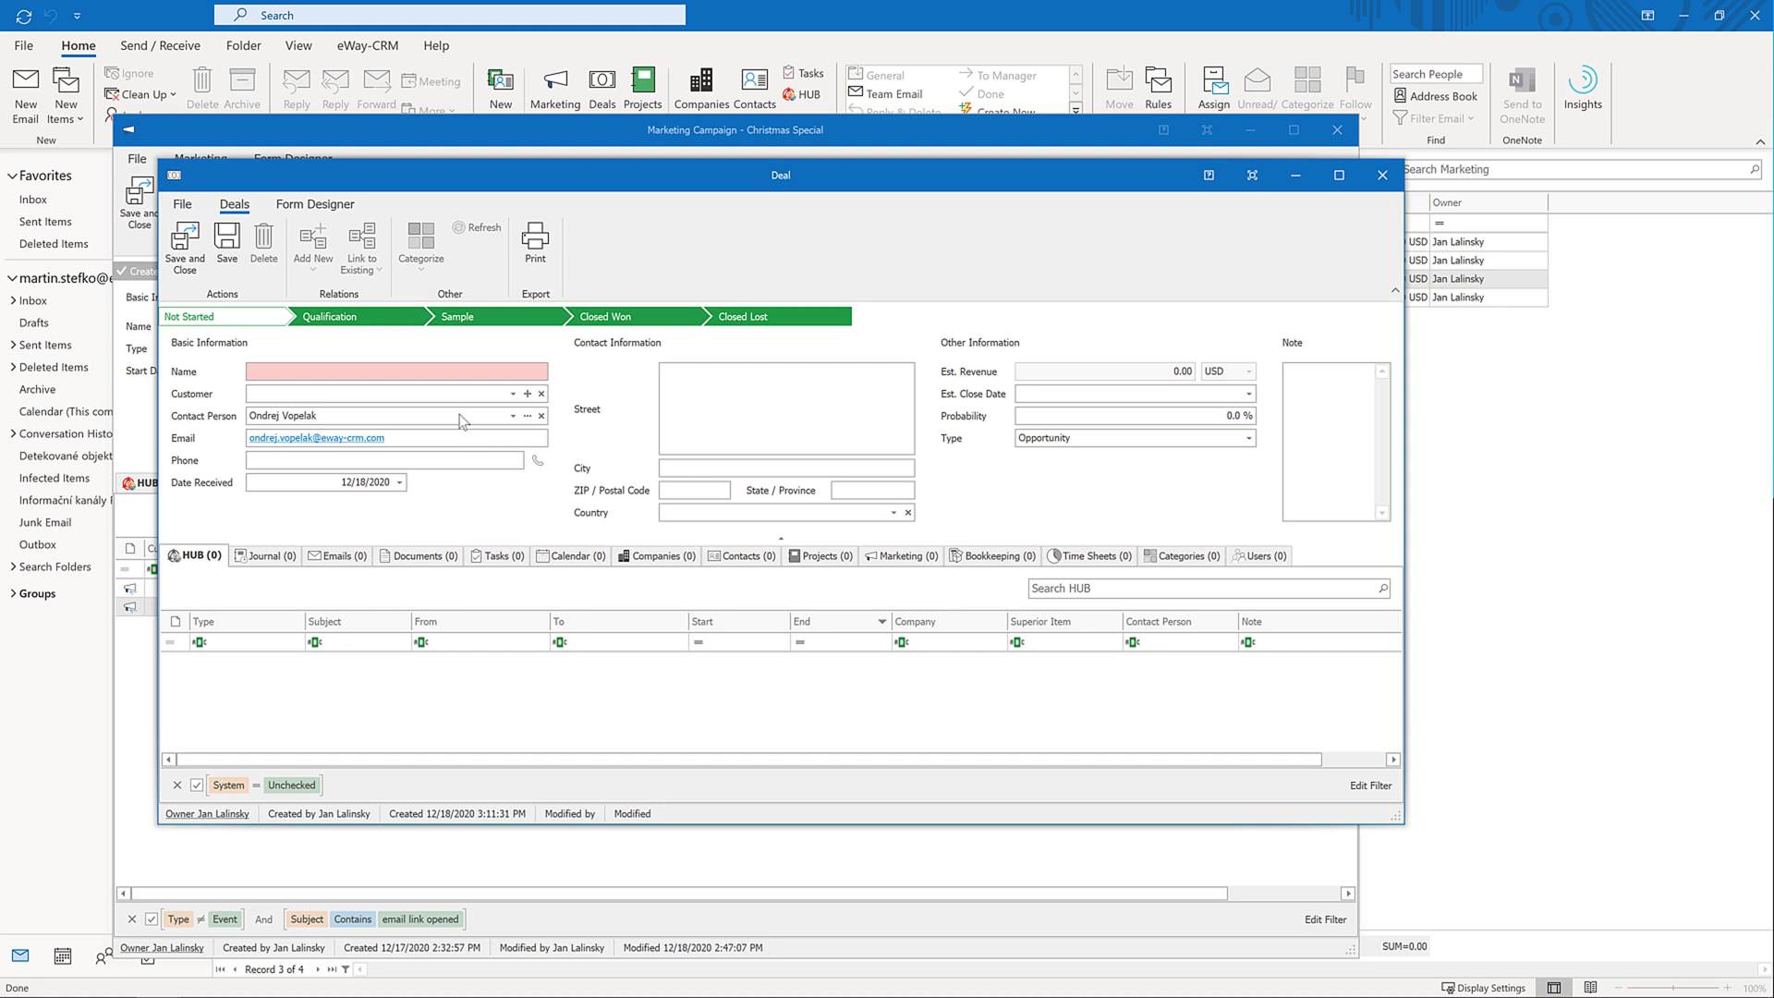
Enter the deal's name and reassign its owner to another user
left_click(403, 376)
type("Vopelak Deal")
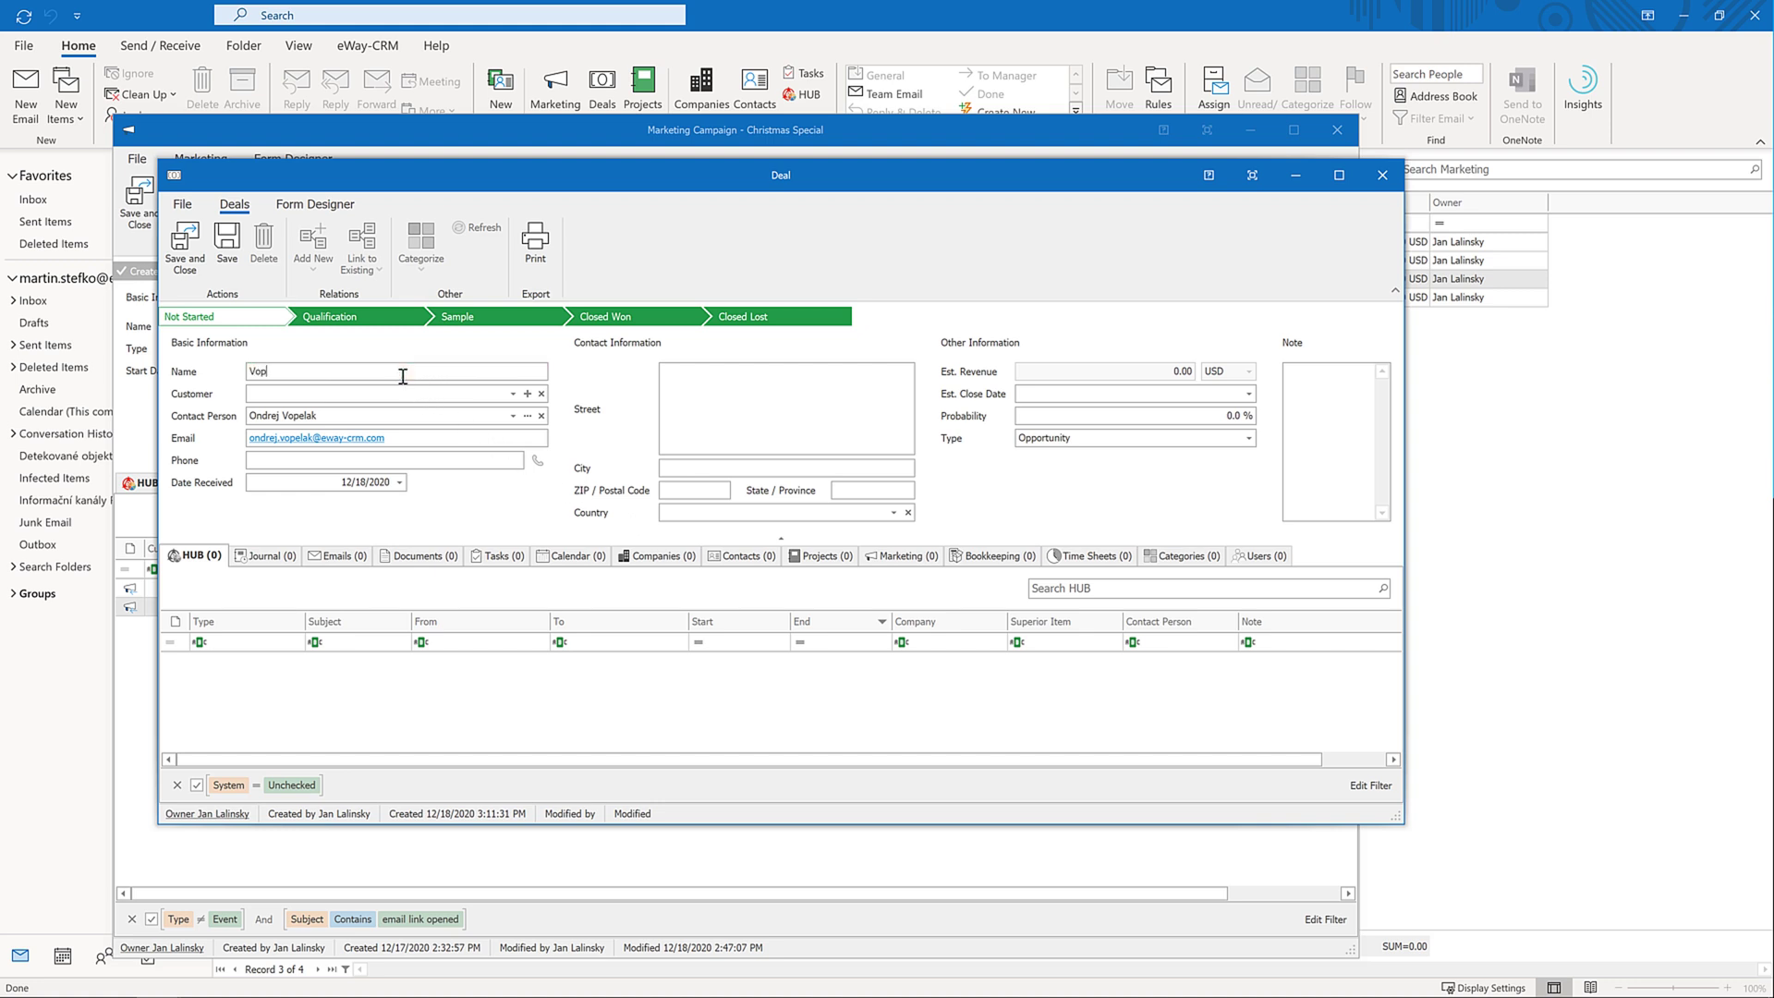
right_click(246, 816)
left_click(277, 845)
left_click(407, 297)
double_click(406, 295)
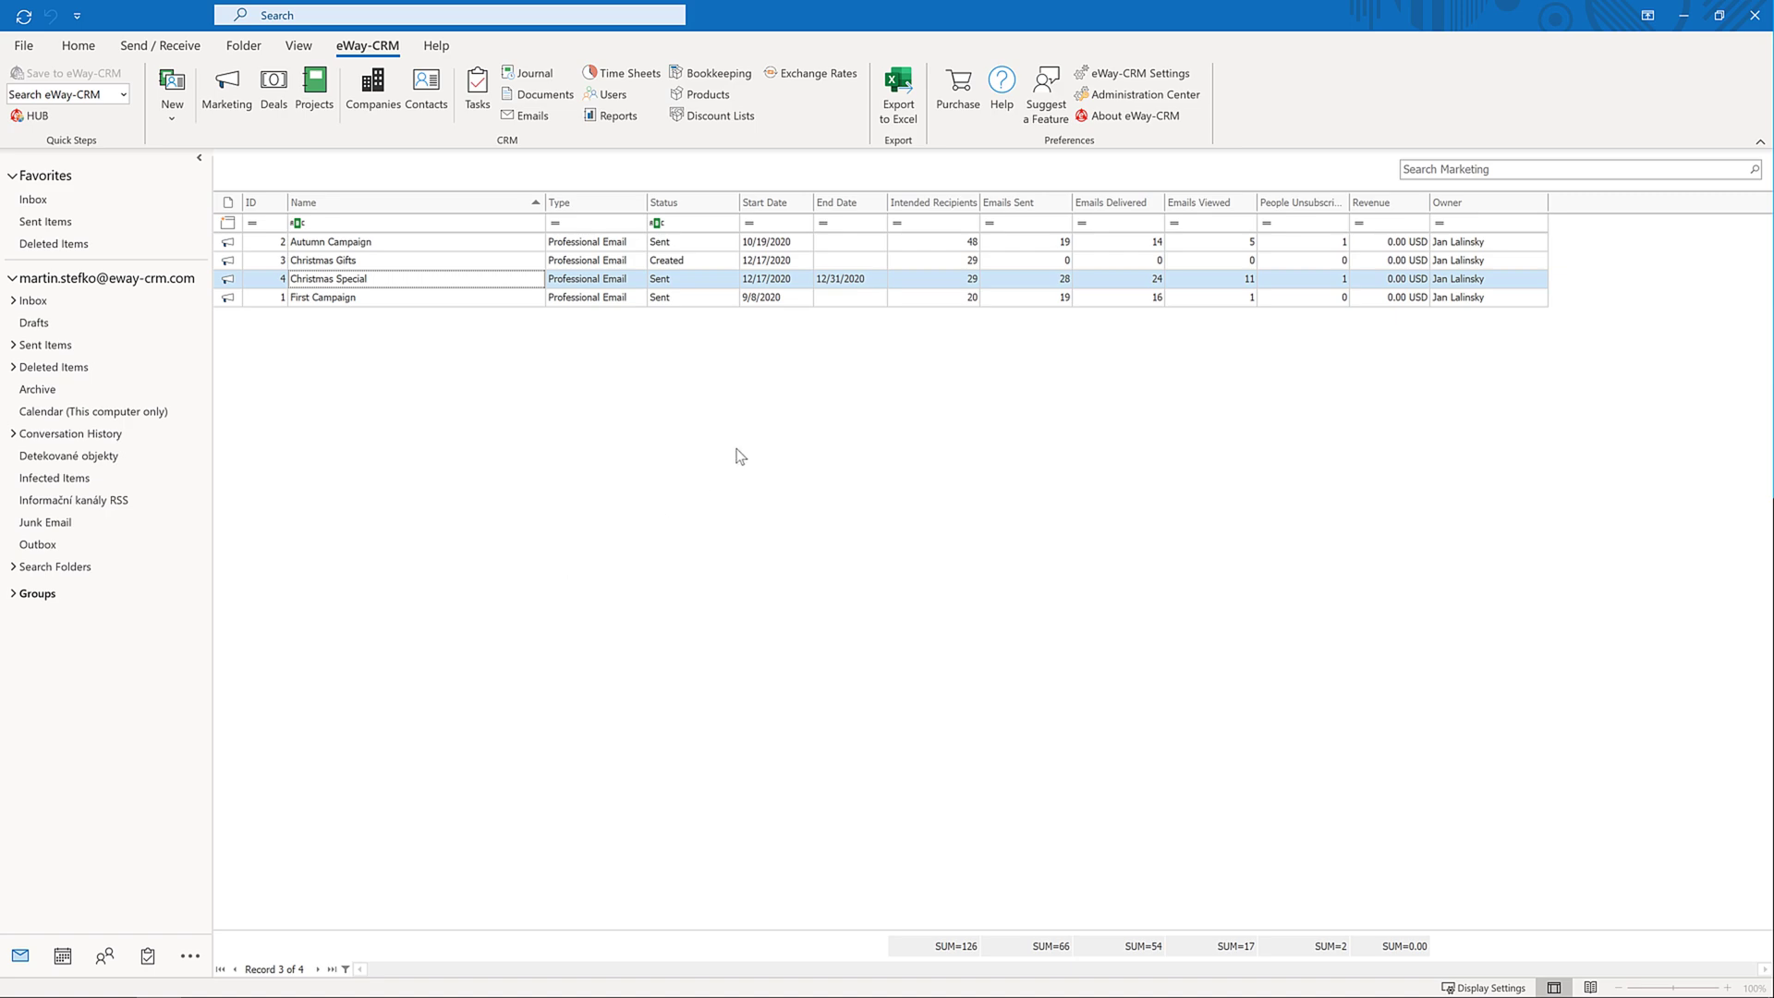
Add the Professional Emails plan at 20k emails per month to the cart and finish the order
left_click(1187, 96)
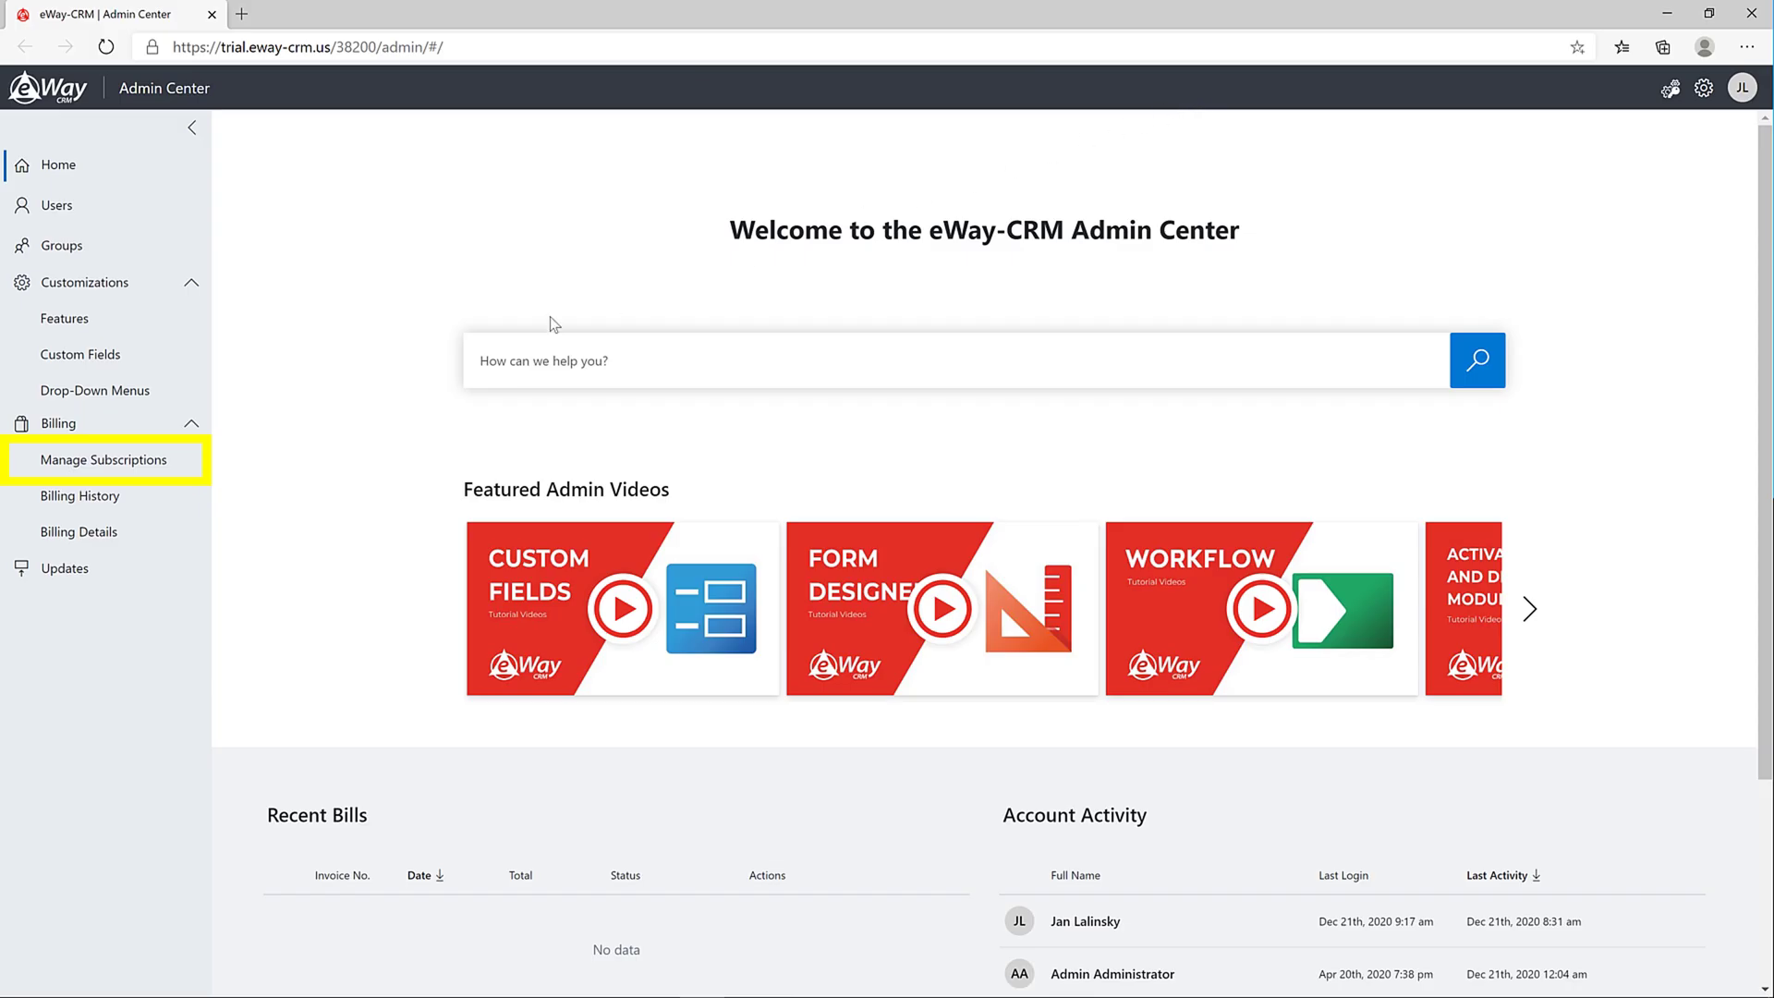
left_click(159, 459)
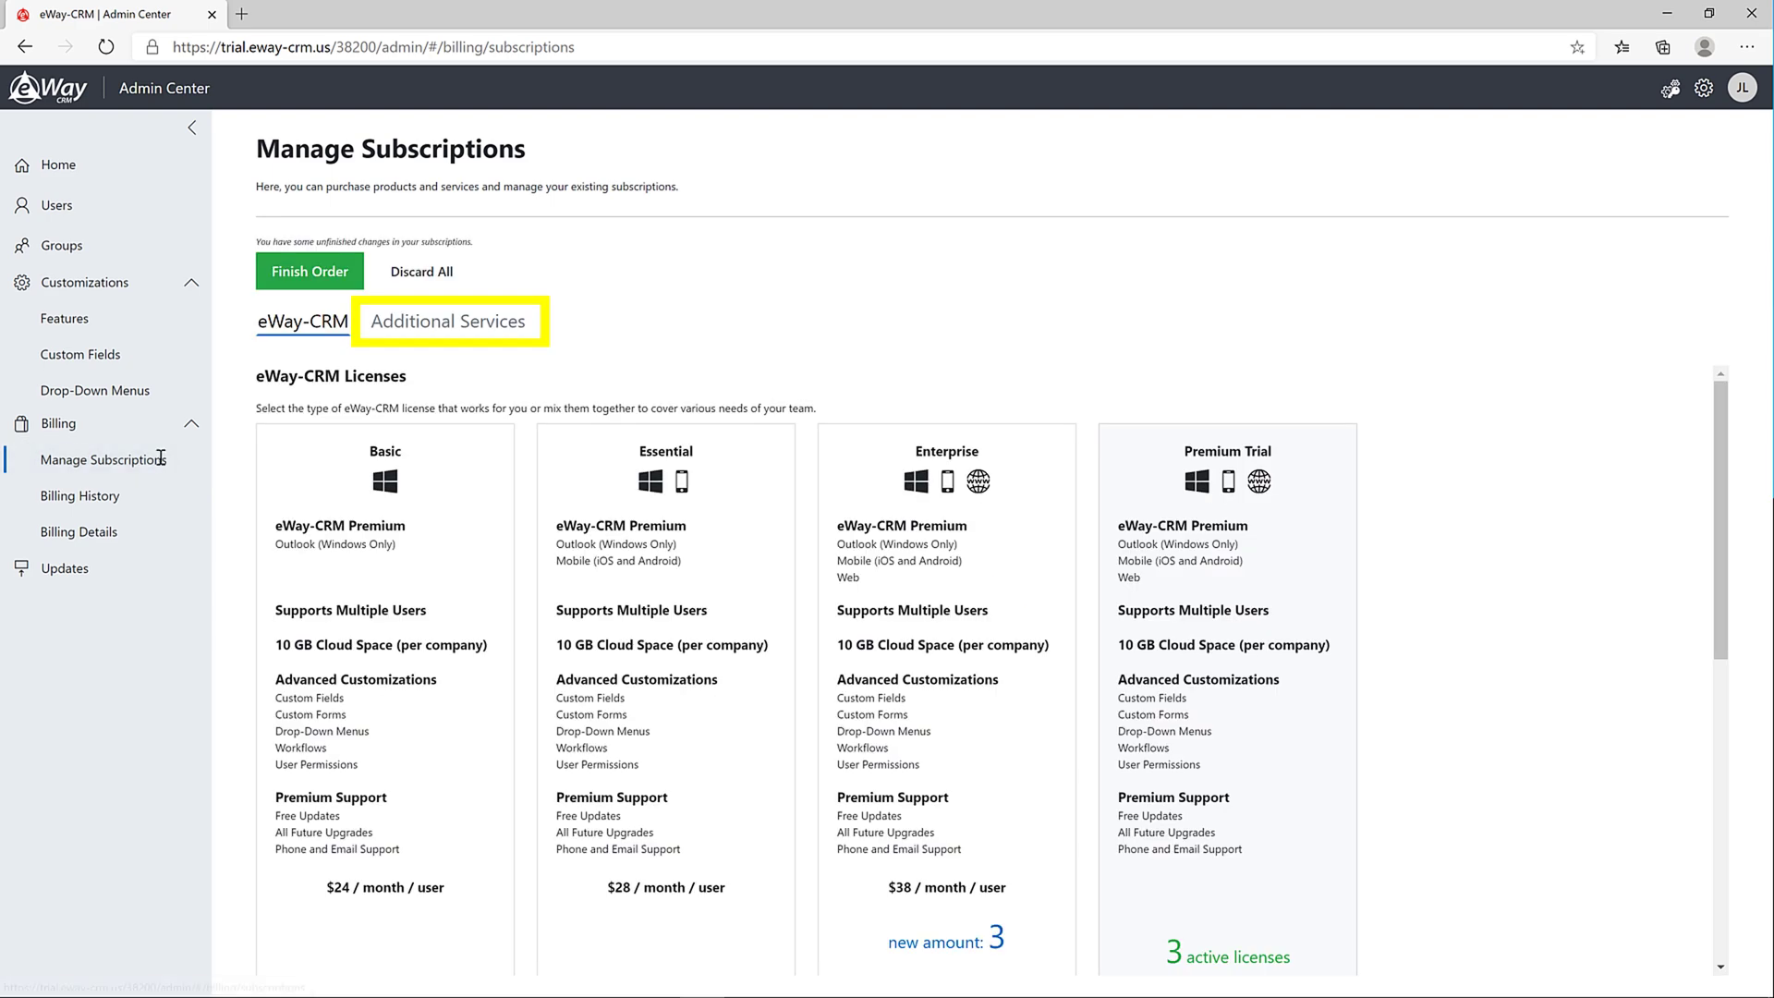
left_click(523, 324)
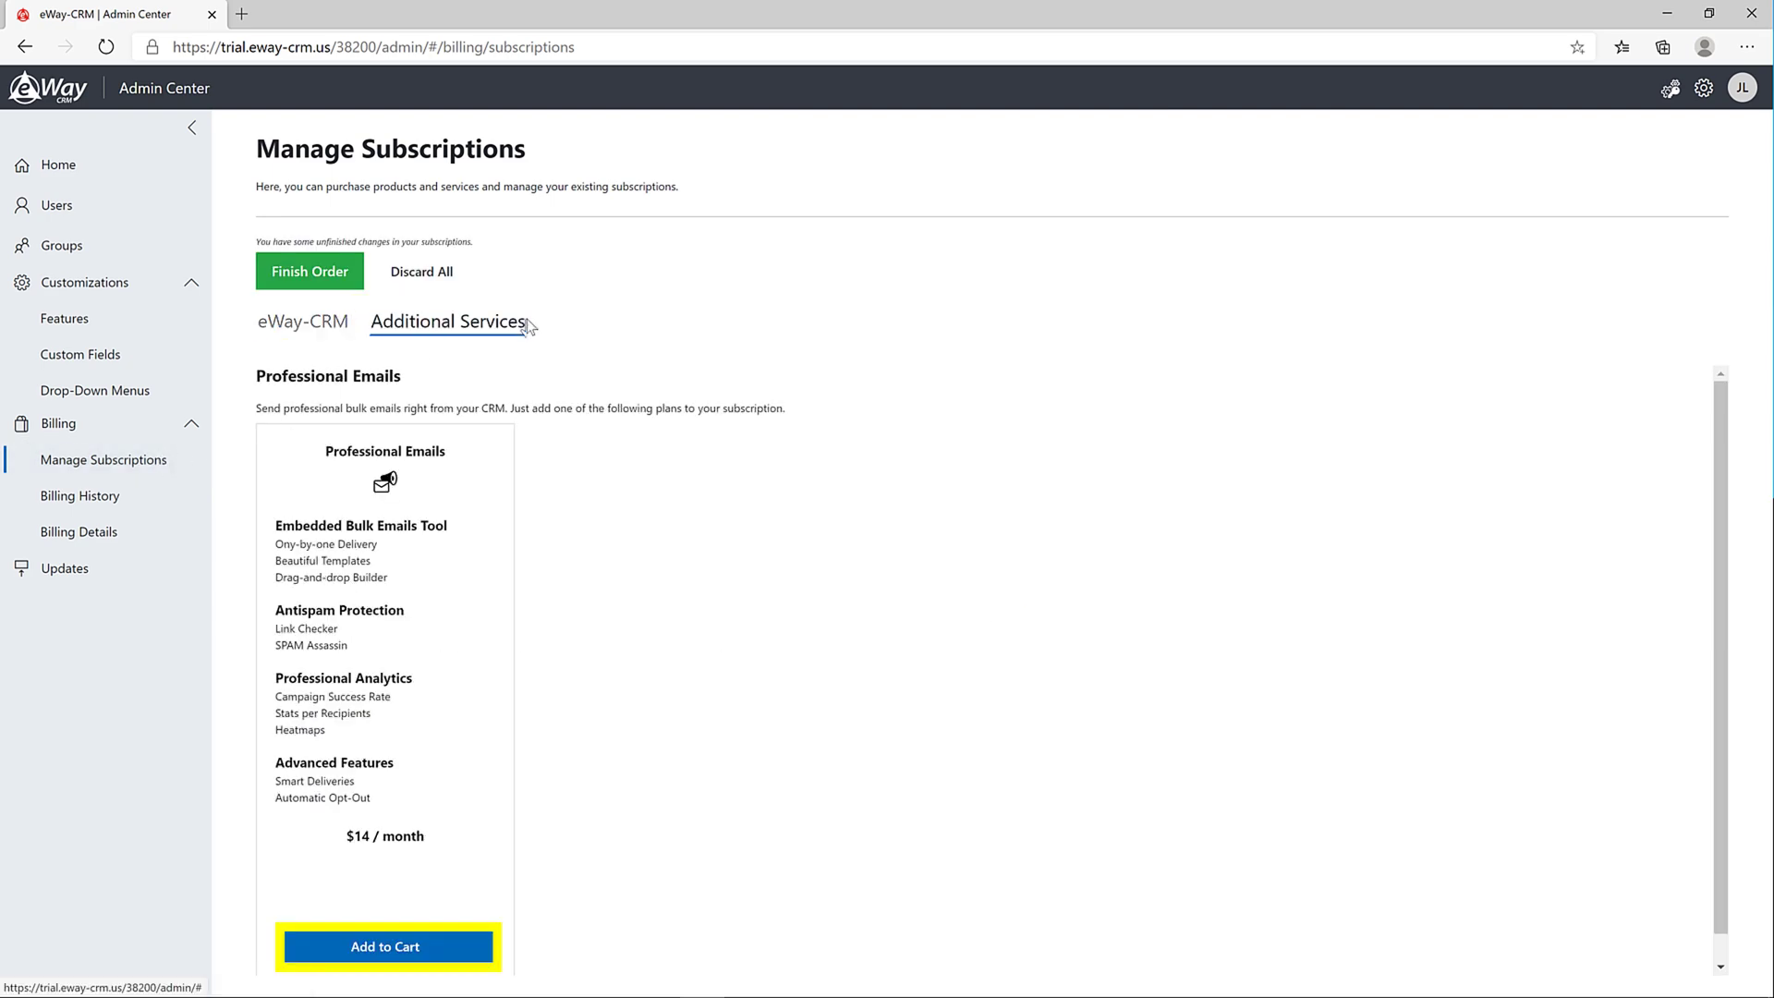
left_click(452, 947)
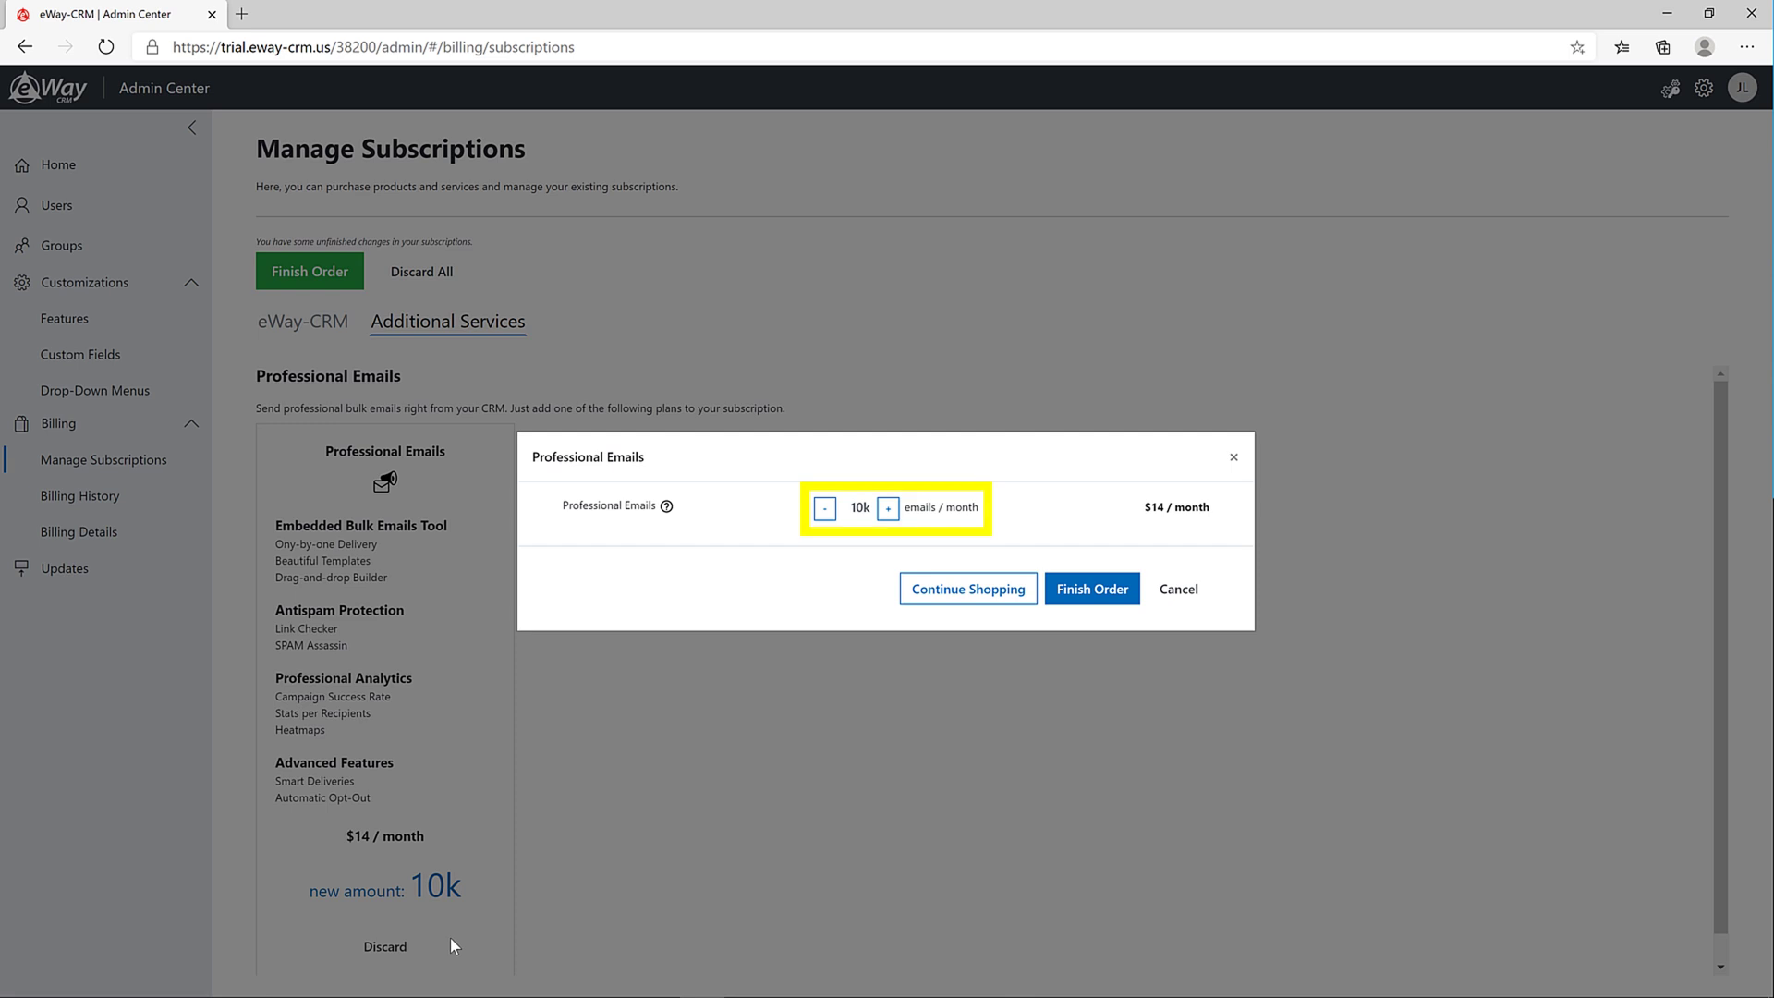
left_click(888, 510)
left_click(1118, 591)
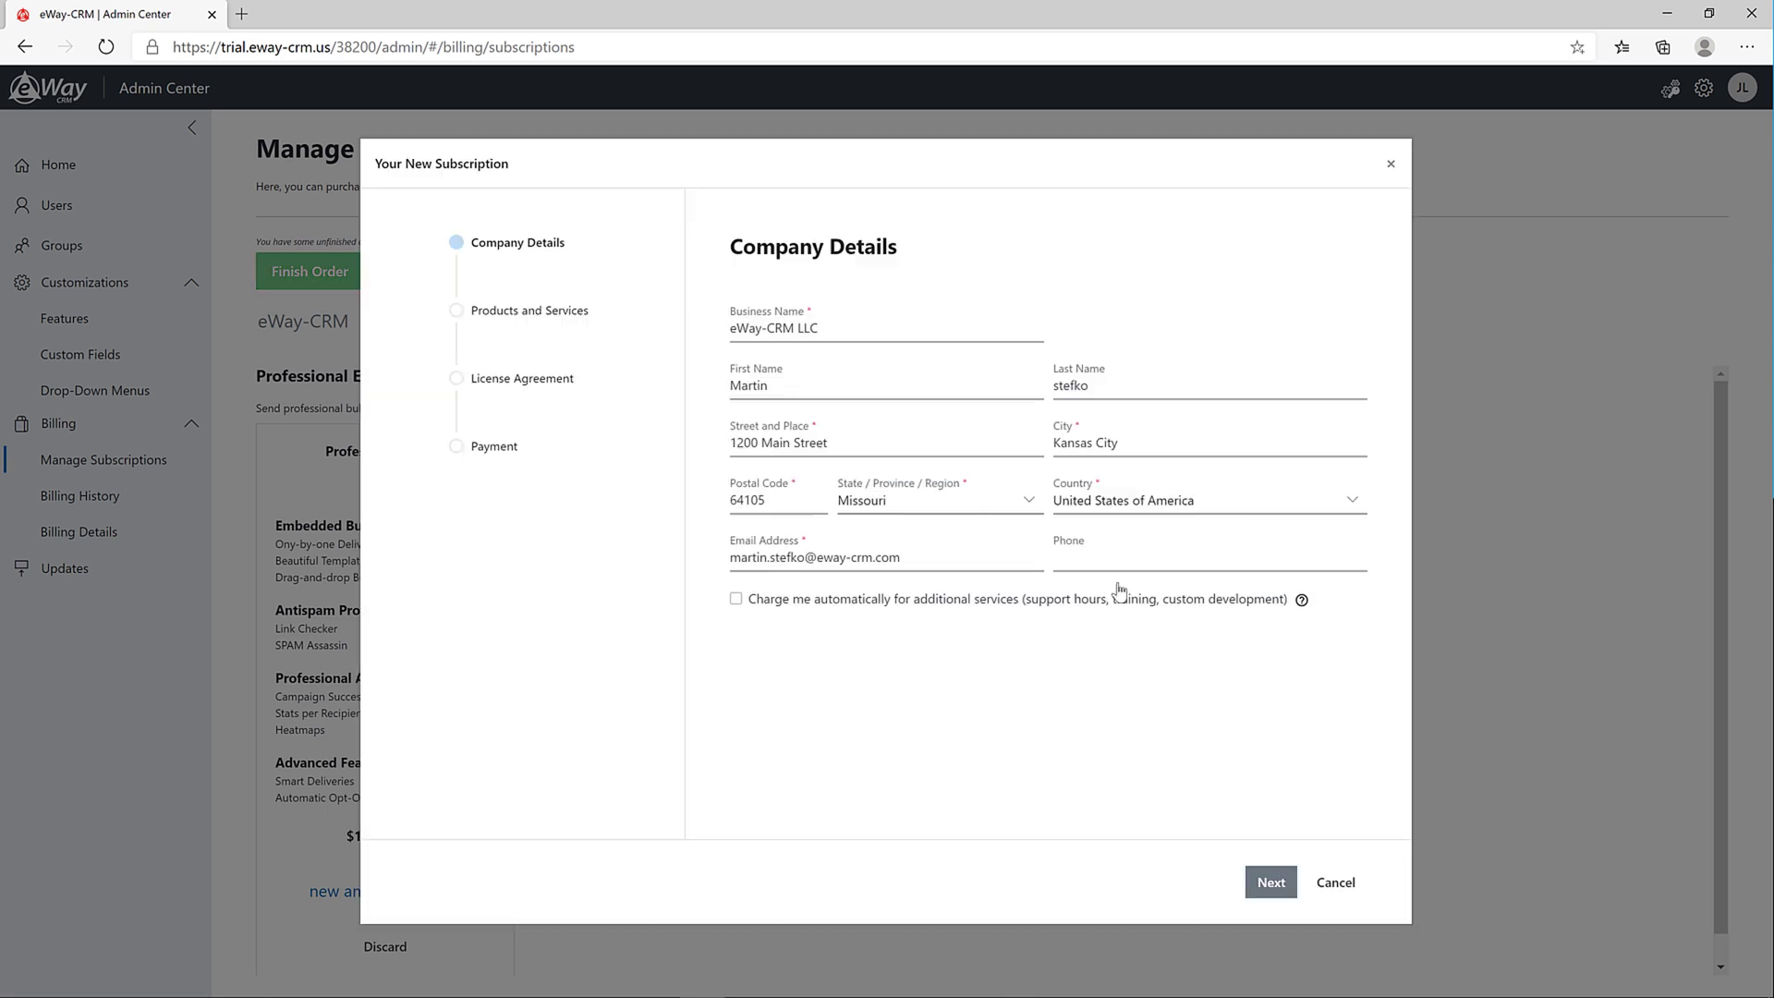
Confirm company details, accept the license agreement, and enter the card number and expiration date
left_click(1270, 883)
left_click(1271, 883)
left_click(738, 882)
left_click(1270, 883)
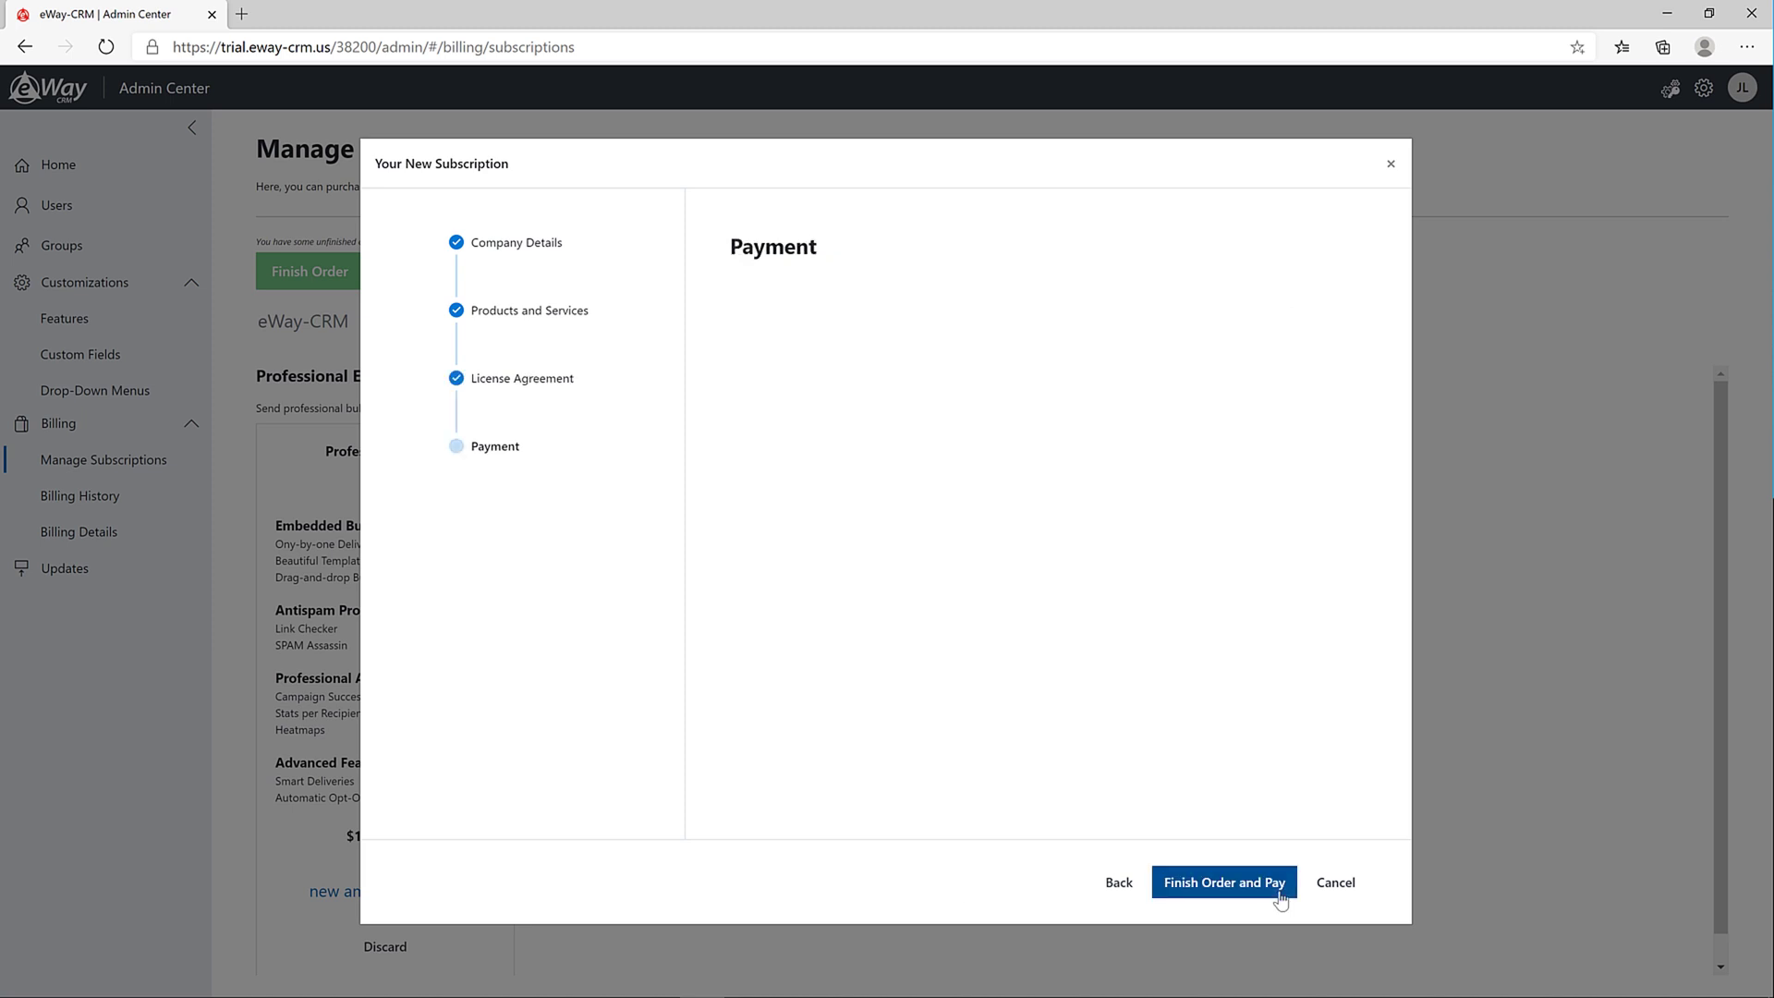
left_click(887, 375)
type("4111 1111")
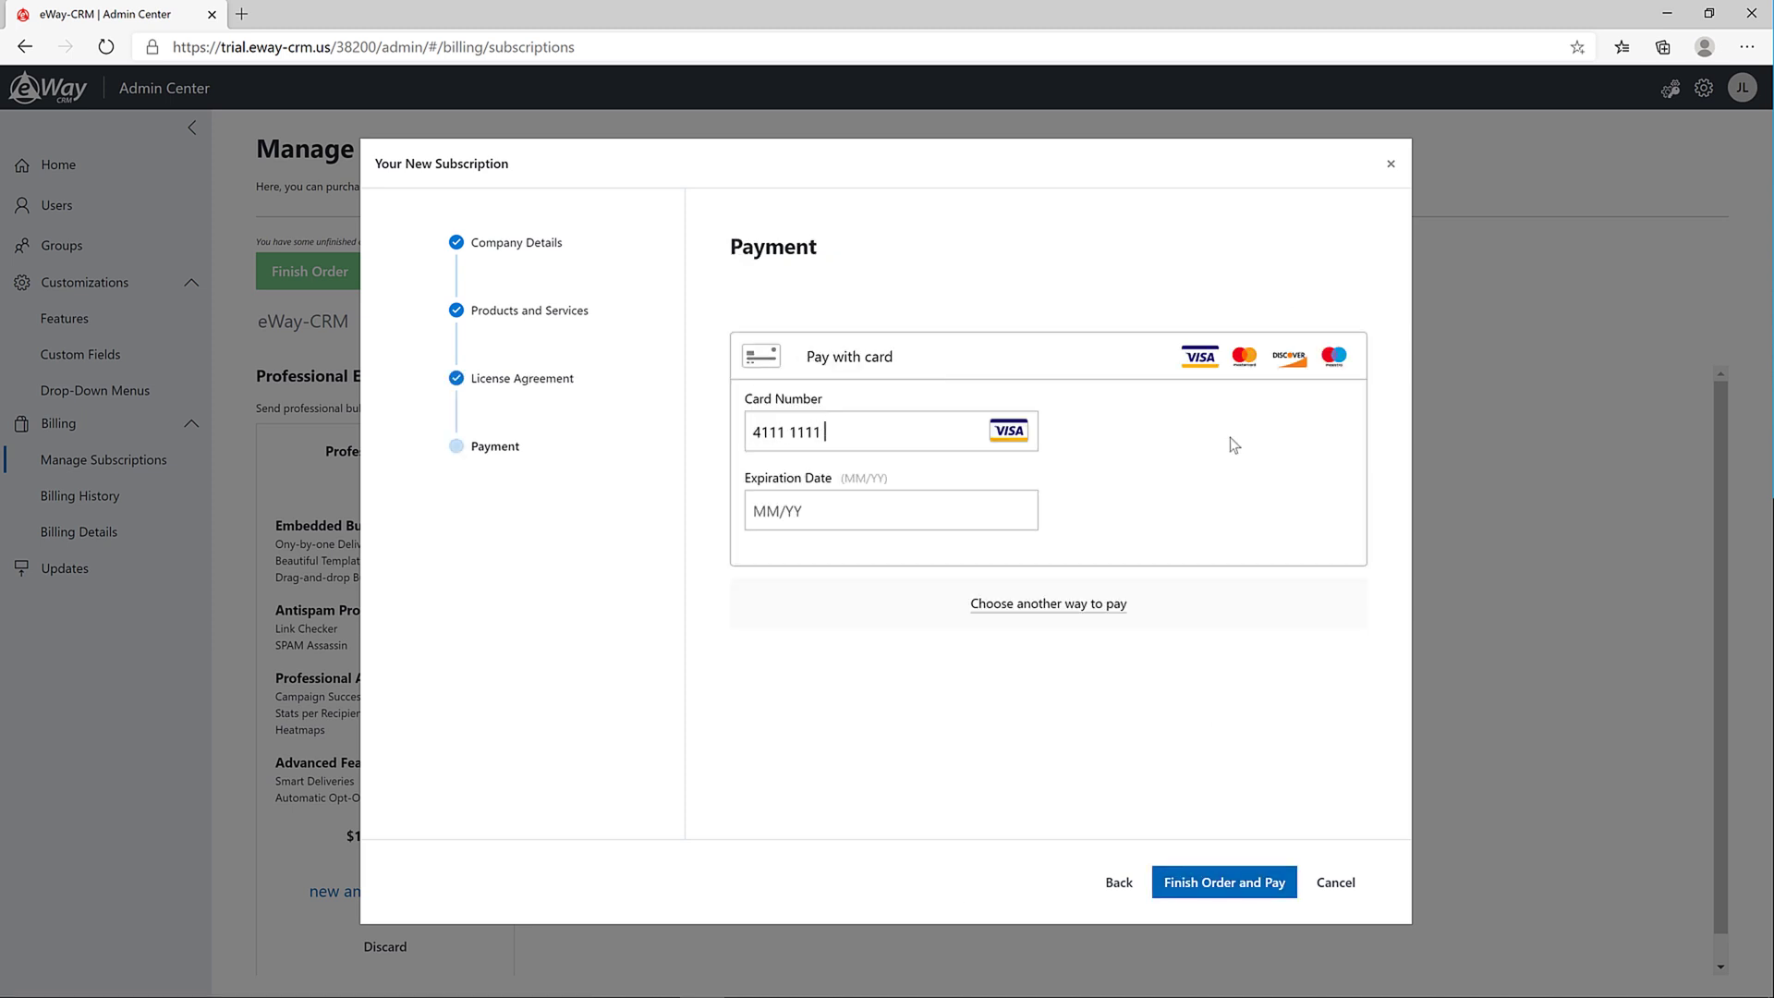
type(" 1111 1111")
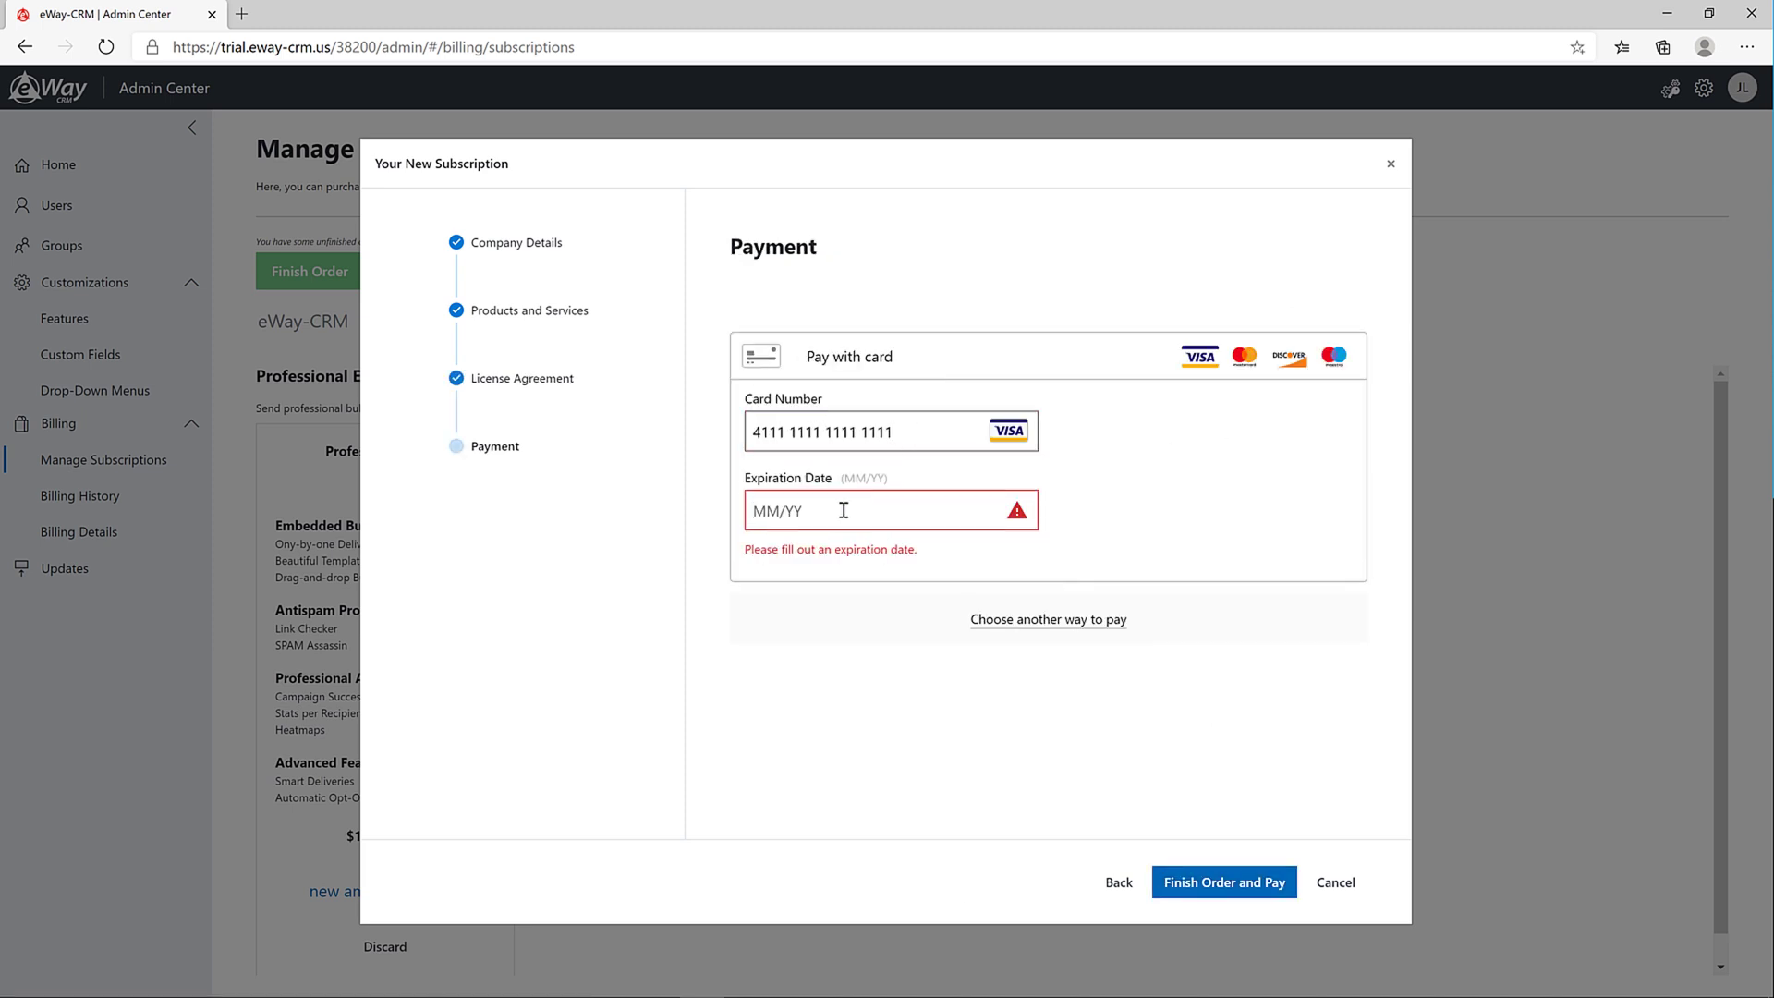
left_click(842, 510)
type("1022")
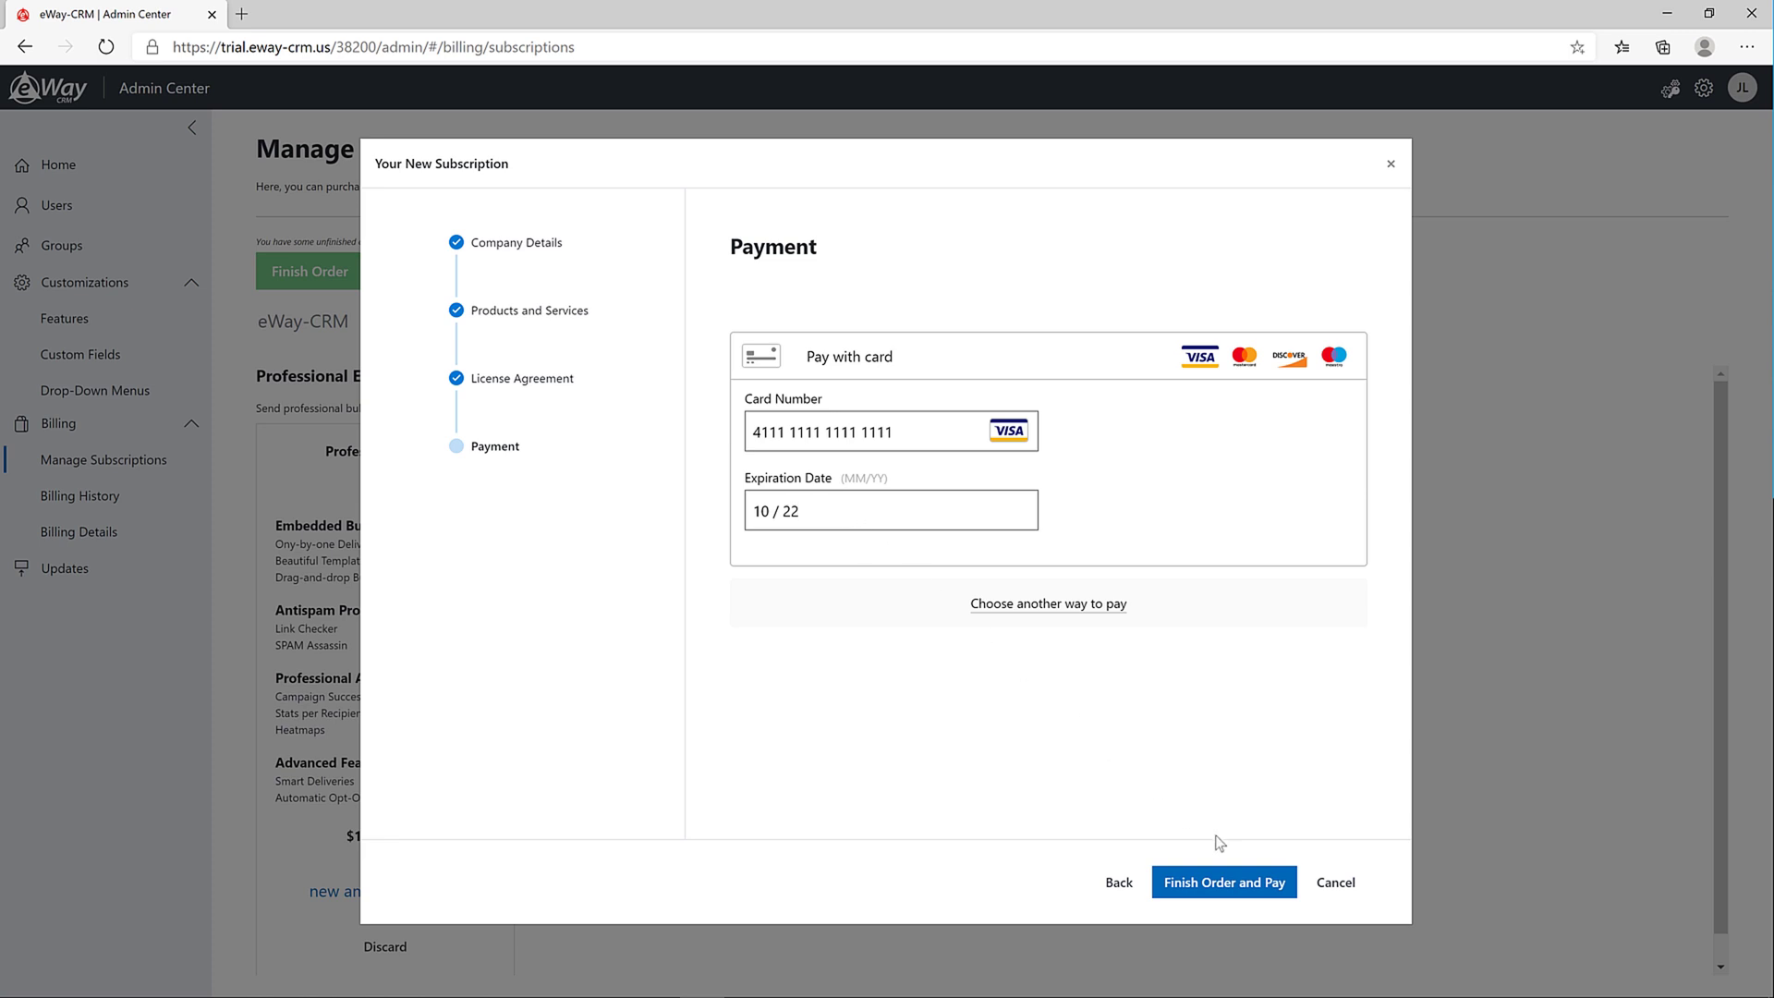